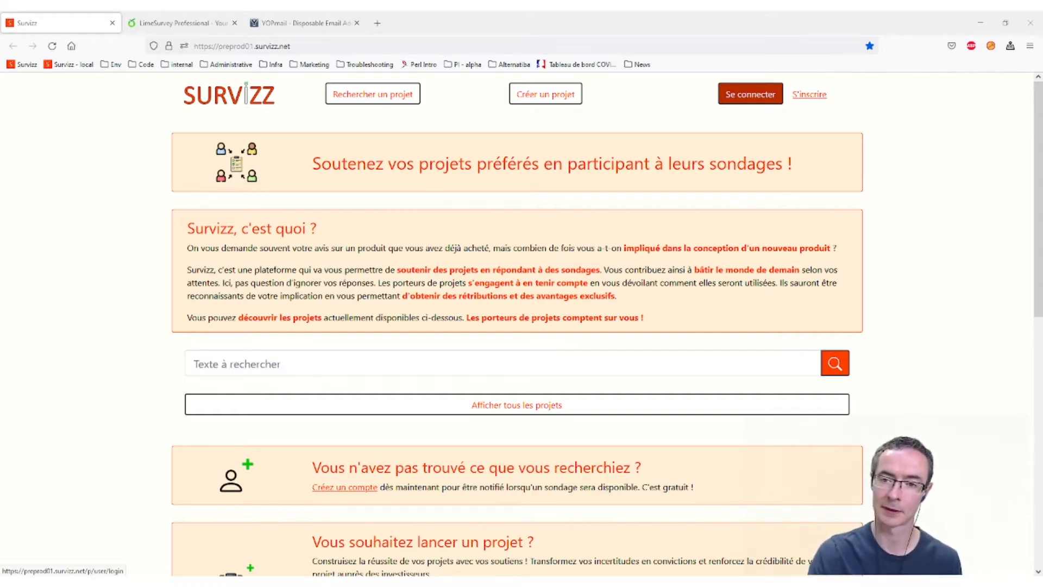
- Enter the project owner's e-mail and password on the Se connecter page and submit them
click(750, 93)
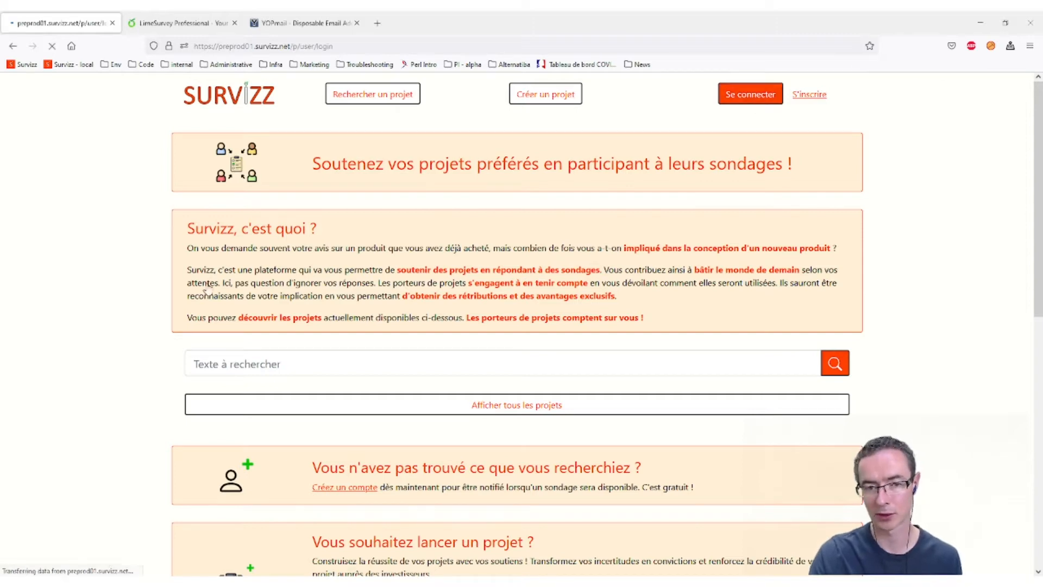
click(293, 213)
text(axl)
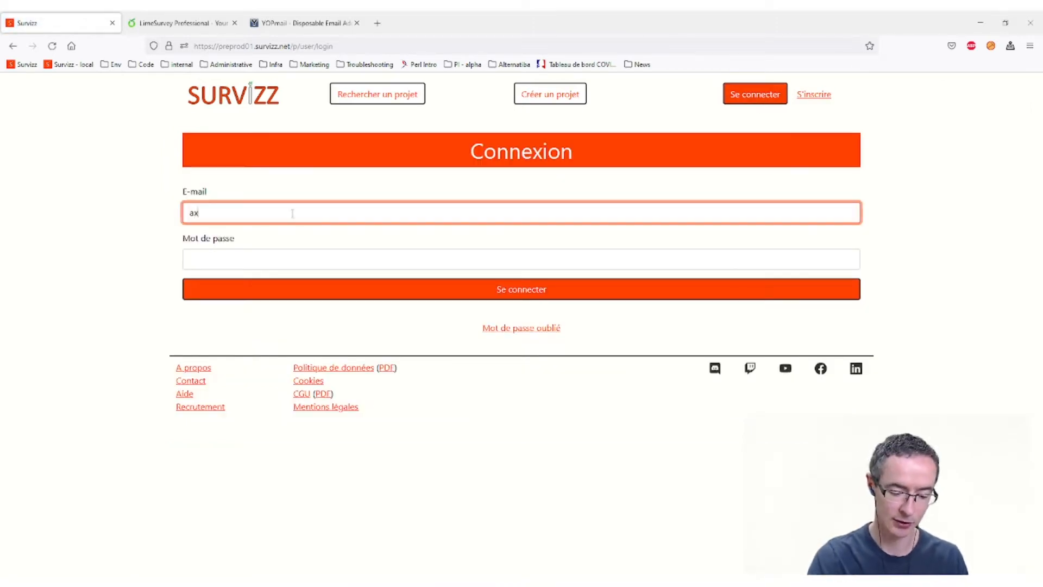
key(BackSpace)
key(BackSpace)
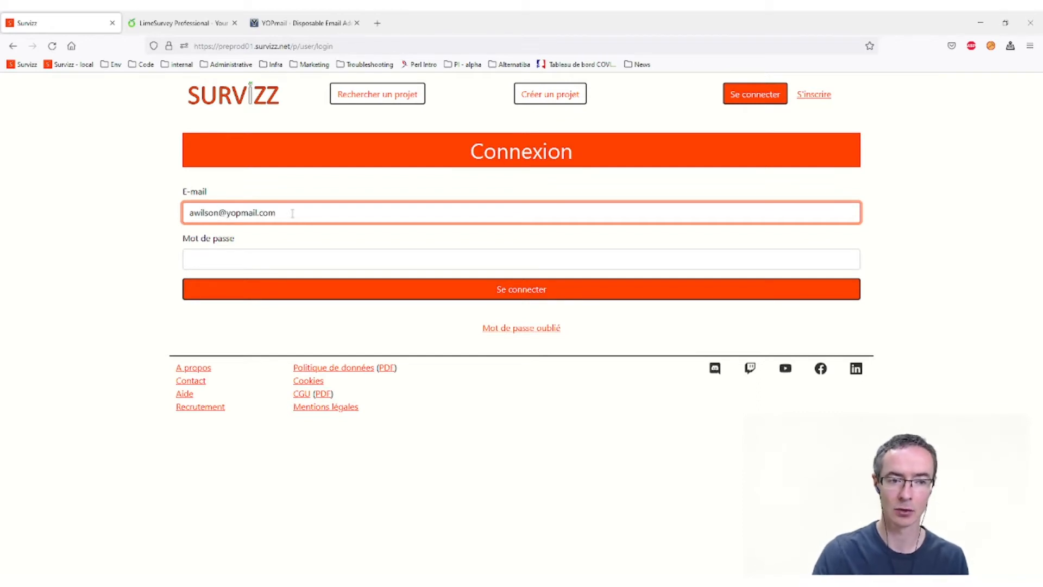
click(259, 262)
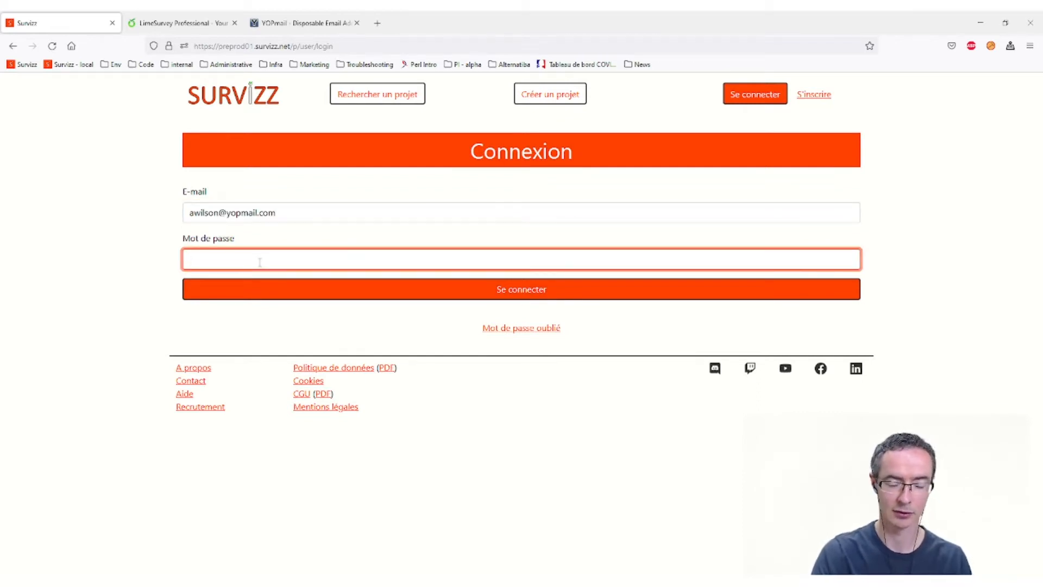
text(•)
key(BackSpace)
text(••••••••••••)
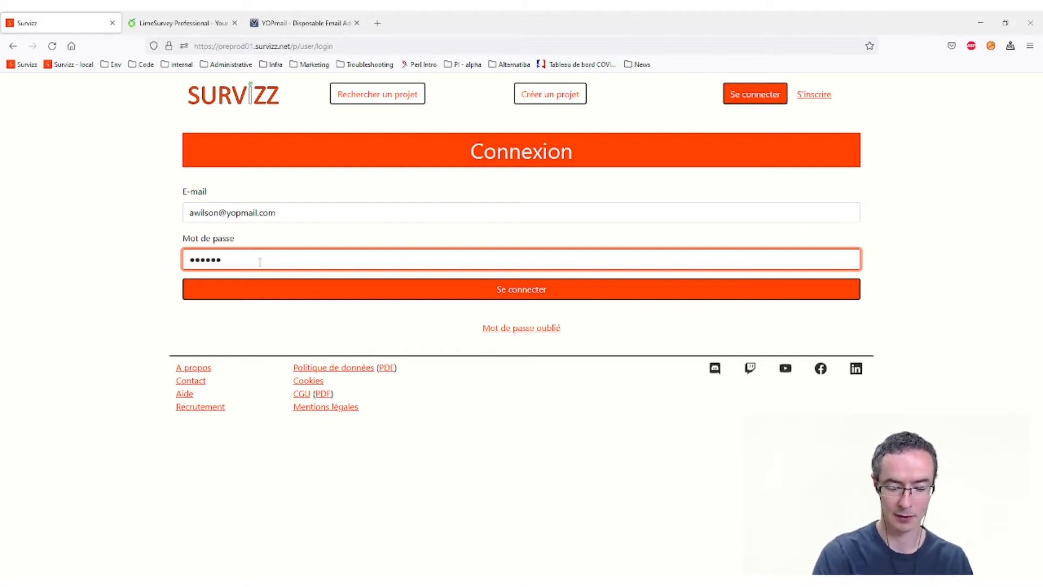
text(•)
key(Return)
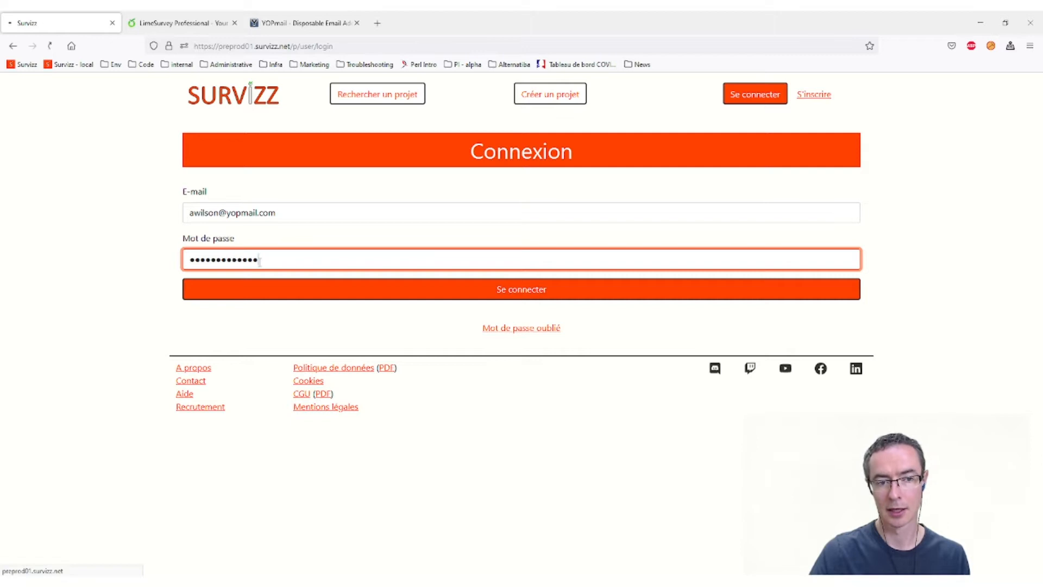
- After the authentication error, re-enter the correct e-mail and account password to sign in
click(197, 295)
click(245, 252)
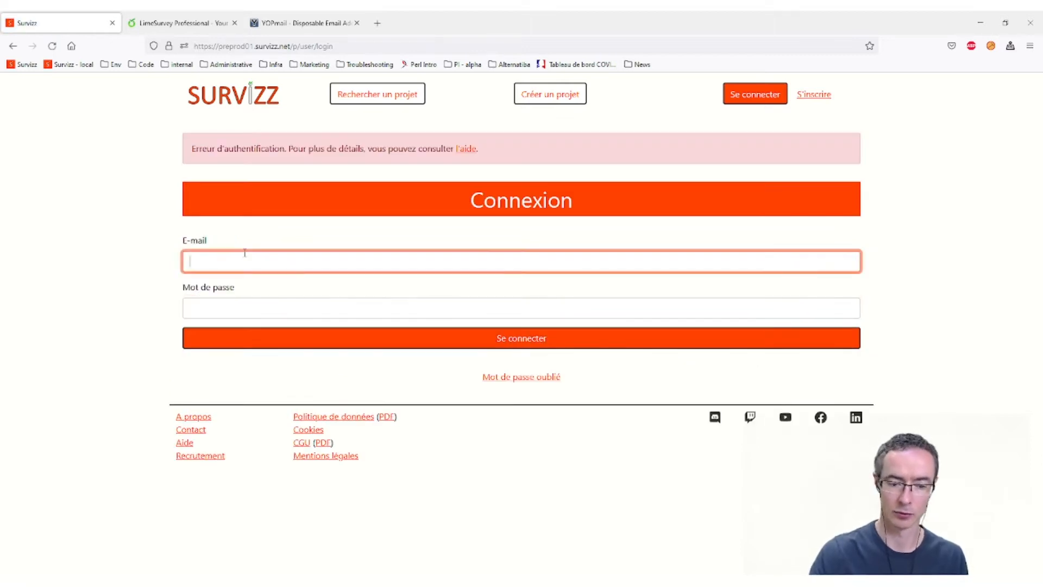
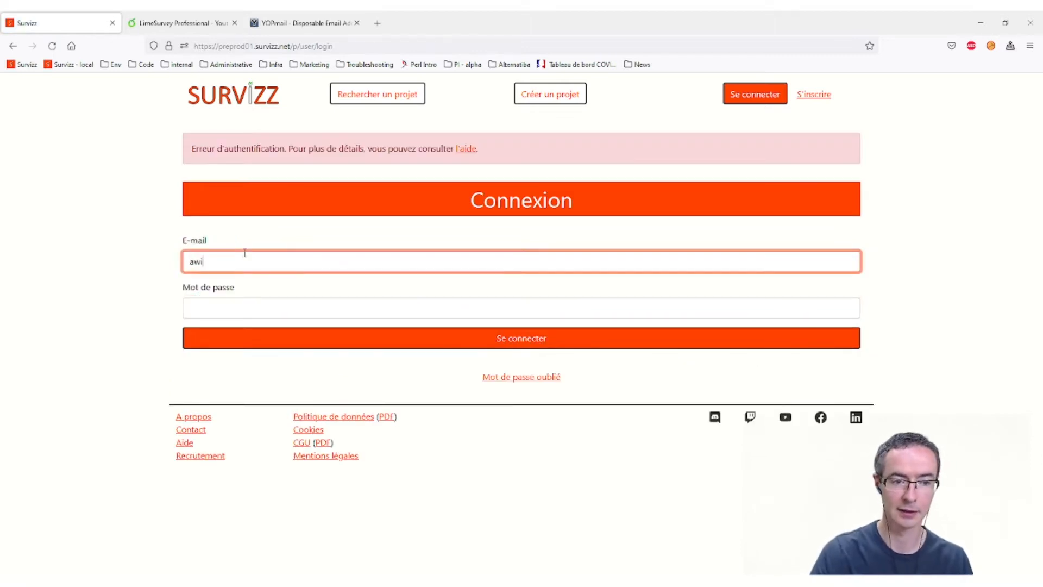
key(Tab)
text(•••••••••••)
key(Return)
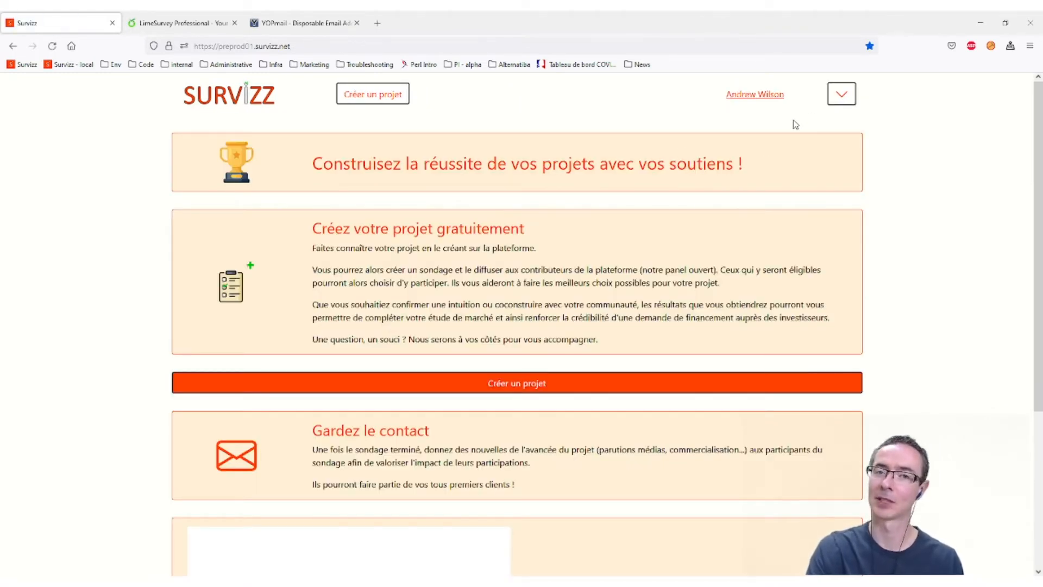
click(855, 97)
- Open the GRID™ Legends project from the Mes projets list
click(790, 156)
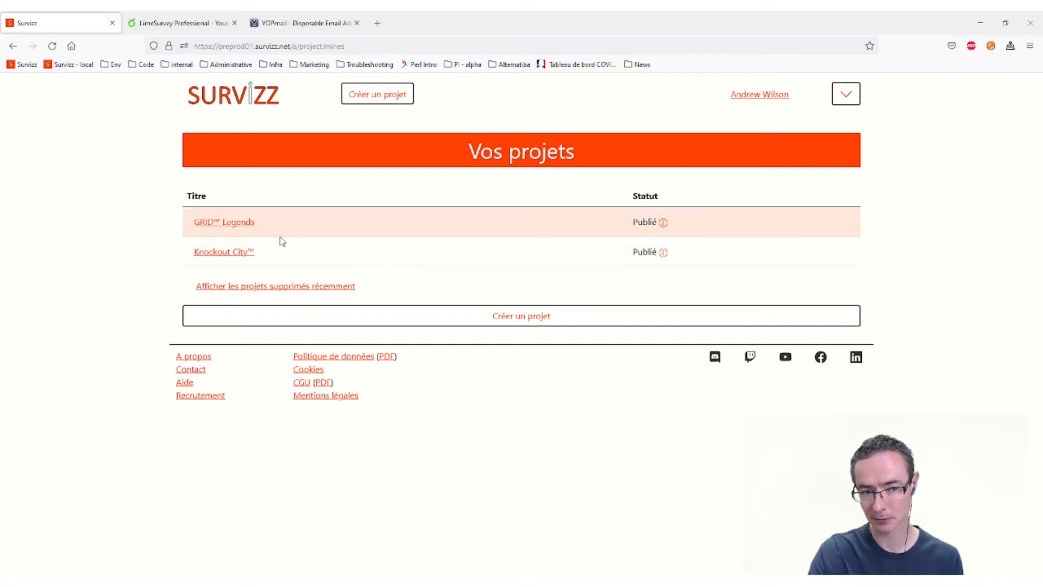
click(240, 222)
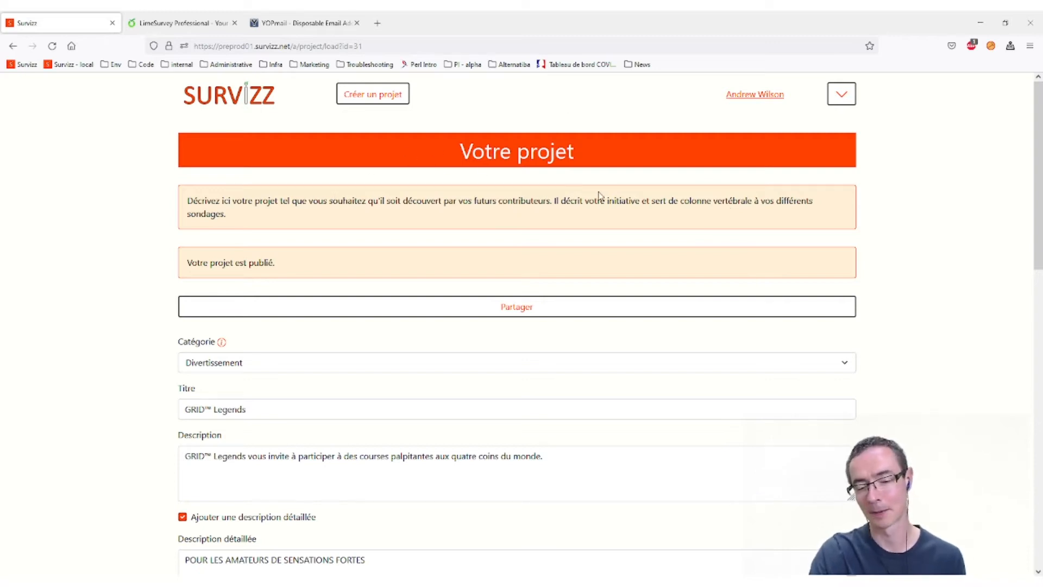
- Collapse Média(s) and open Créer un sondage for GRID™ Legends in a new tab
scroll(511, 247, down, 4)
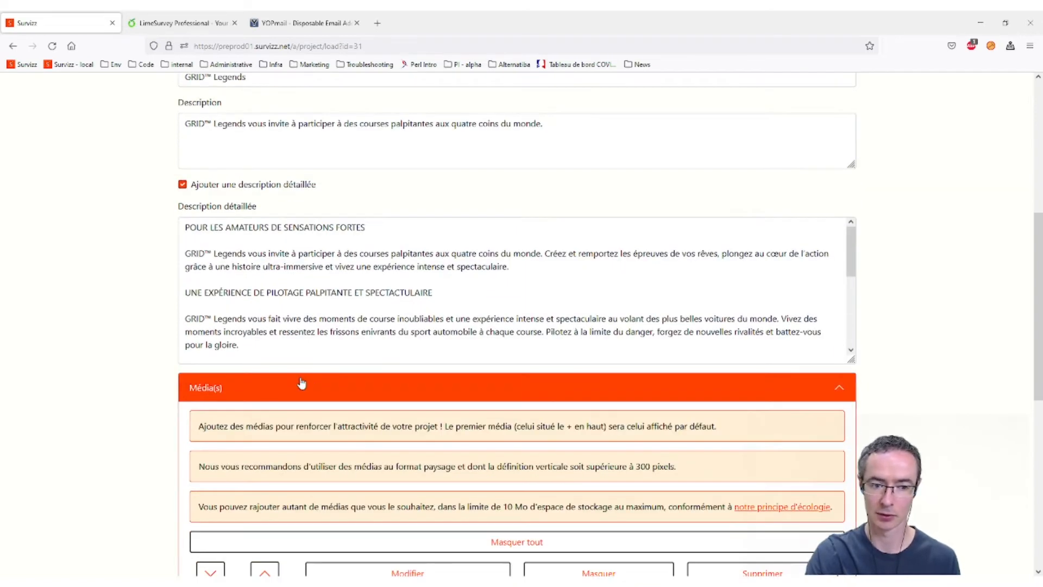
click(303, 385)
scroll(451, 282, up, 2)
scroll(467, 280, down, 3)
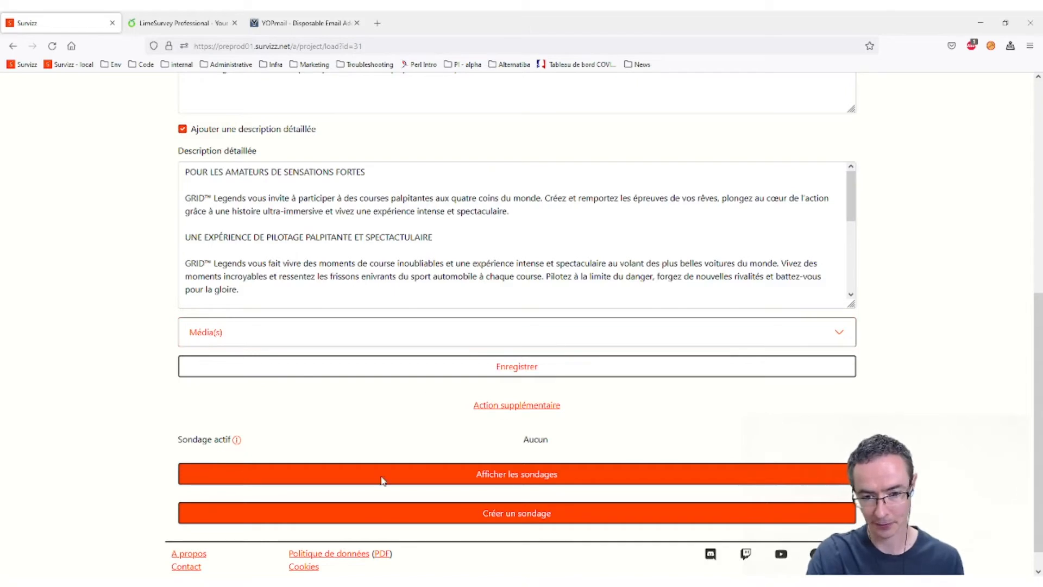
click(488, 522)
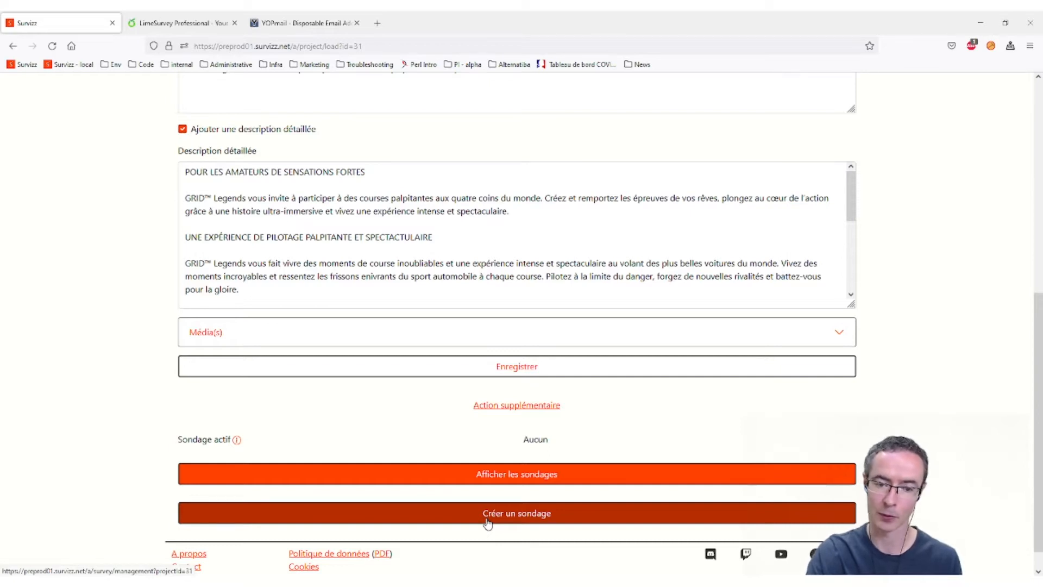
middle_click(488, 522)
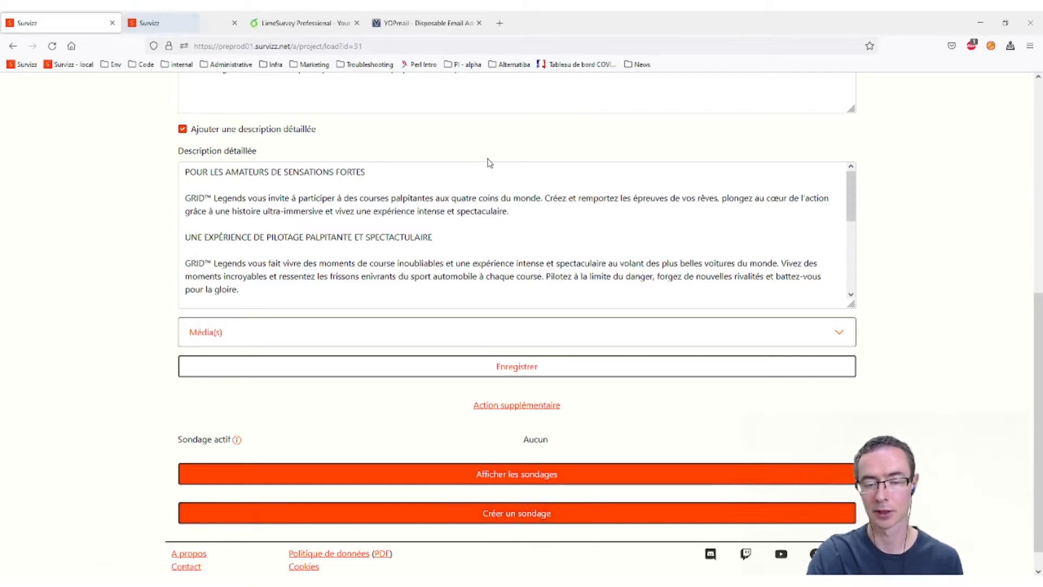
- Look over the Knockout City™ project with its media collapsed, then switch to the survey-form tab
scroll(581, 243, up, 7)
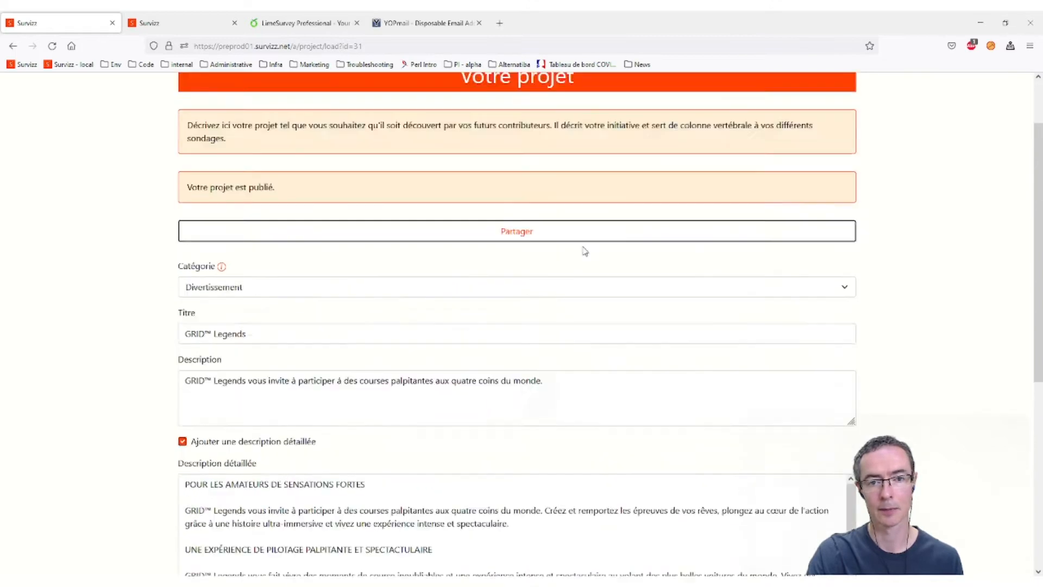
click(837, 103)
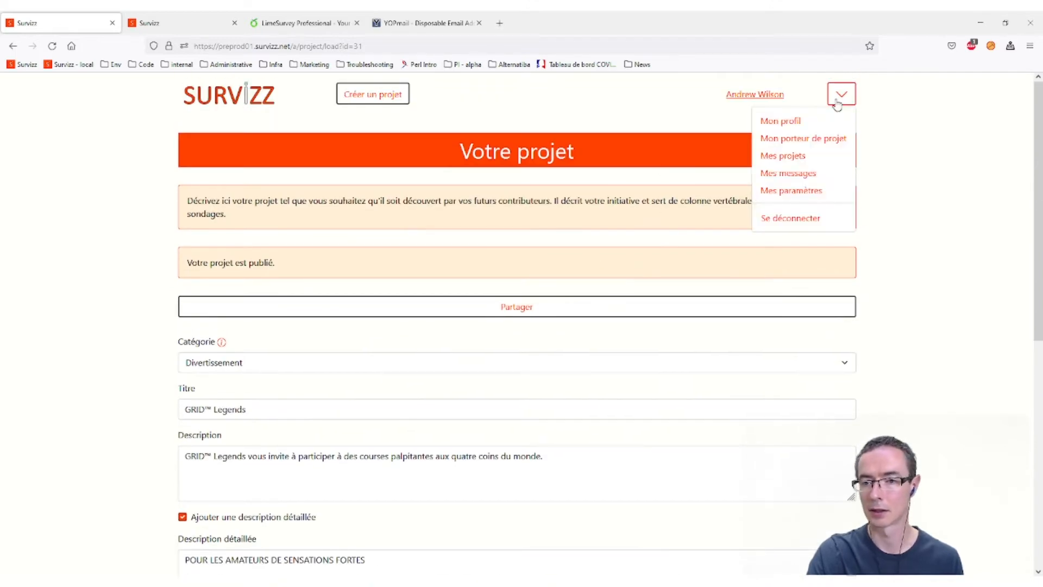
click(794, 156)
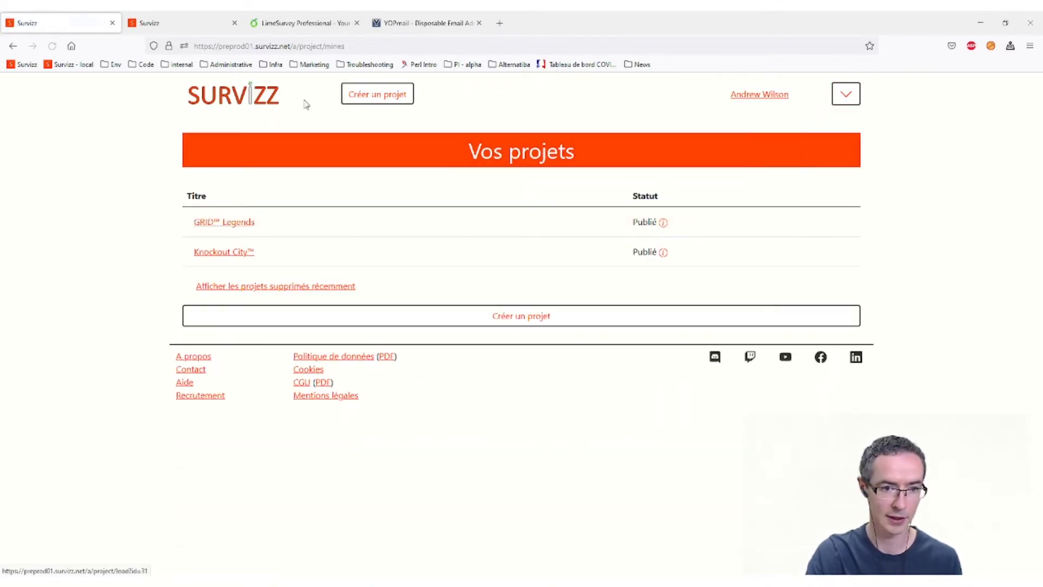
click(239, 253)
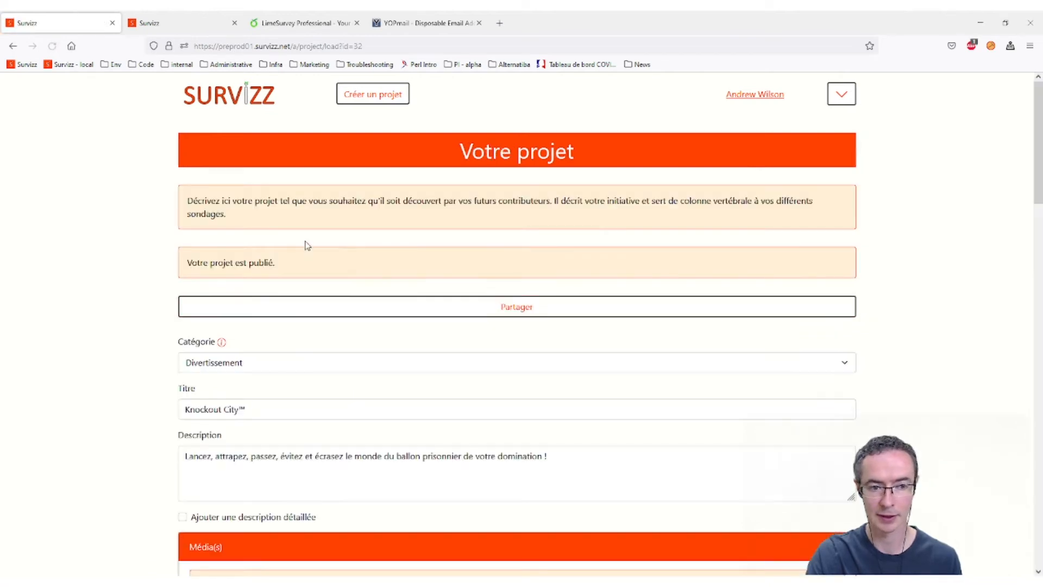
scroll(307, 246, down, 3)
click(380, 378)
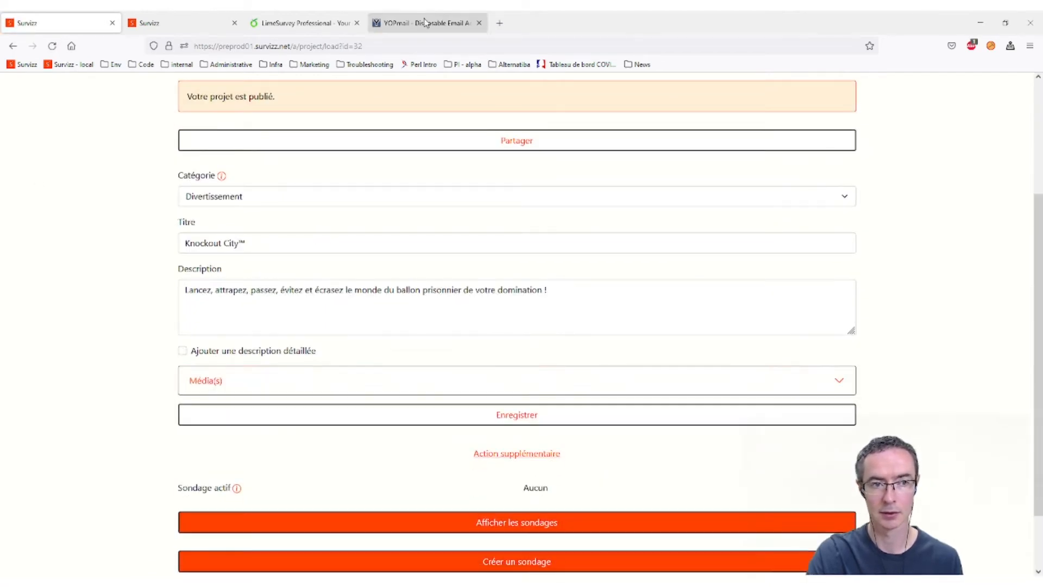
click(205, 27)
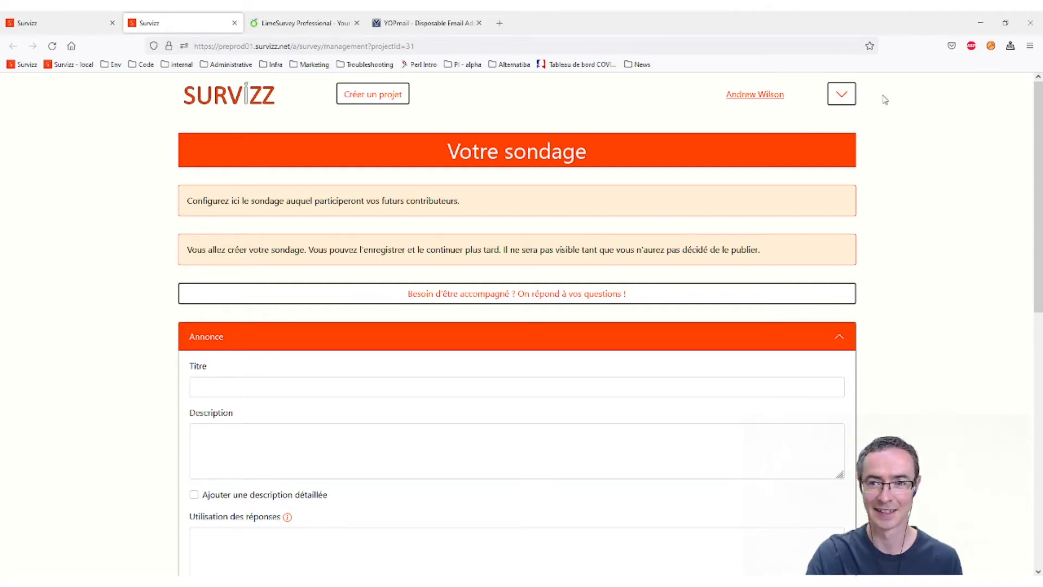
- Reopen GRID™ Legends from Mes projets and list its surveys with Afficher les sondages
click(842, 94)
click(818, 153)
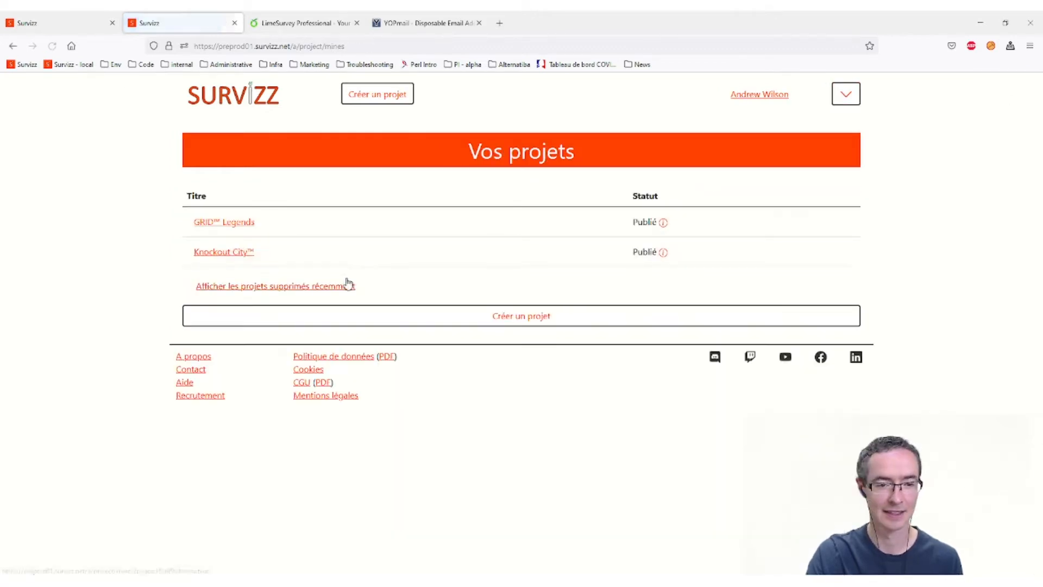
click(205, 229)
scroll(451, 277, down, 5)
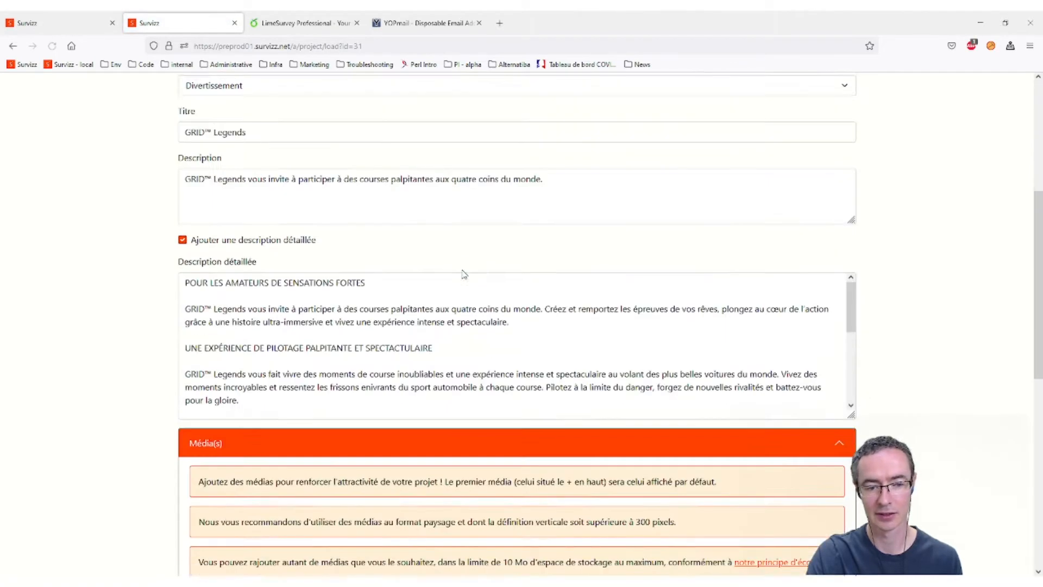
scroll(464, 274, down, 3)
click(435, 268)
scroll(435, 268, down, 3)
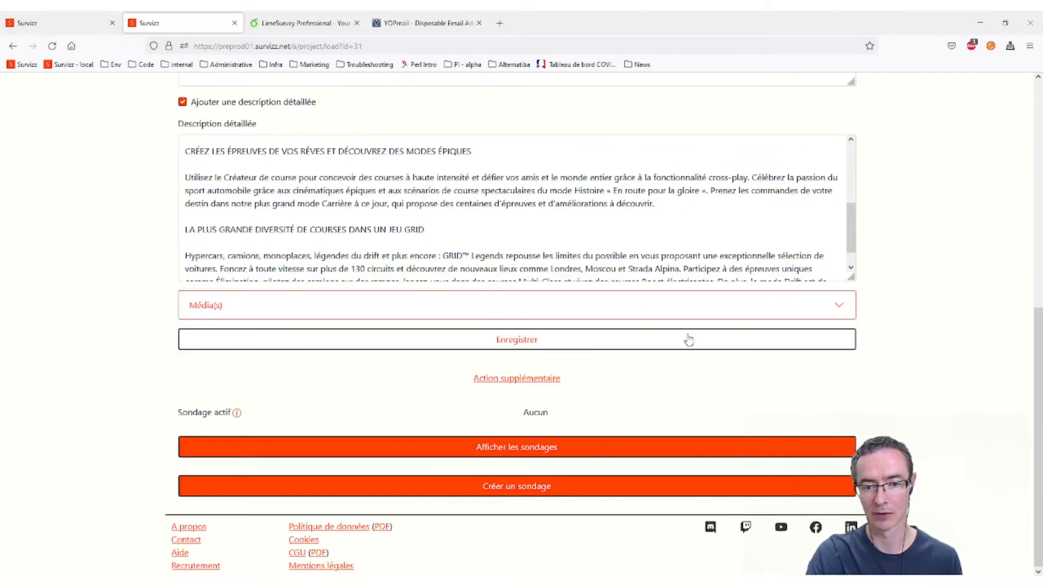
click(495, 447)
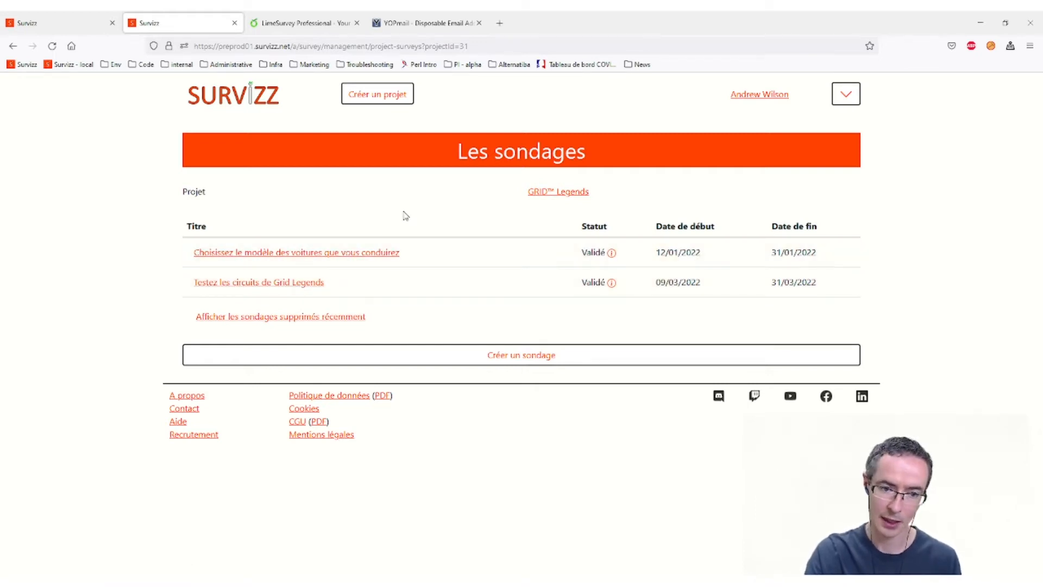
- Back in the first tab, bring up the Knockout City project's surveys
click(73, 22)
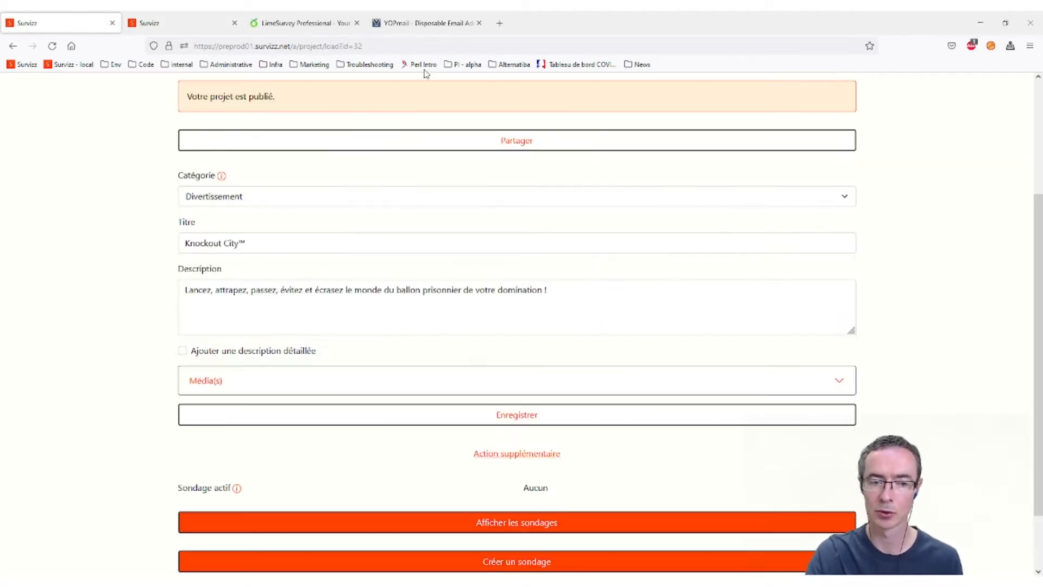
scroll(474, 285, up, 2)
scroll(500, 287, down, 4)
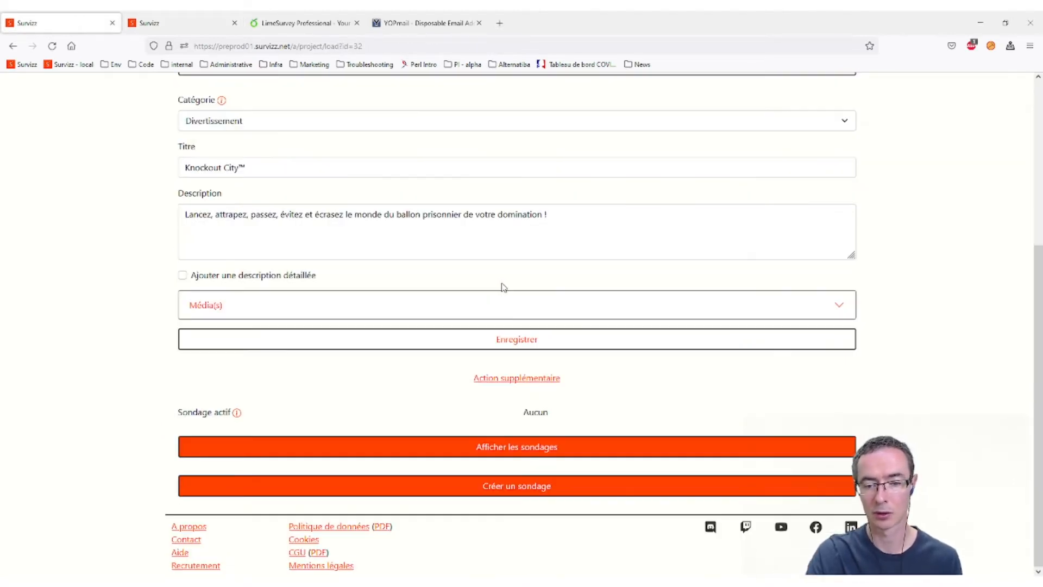
scroll(505, 467, up, 4)
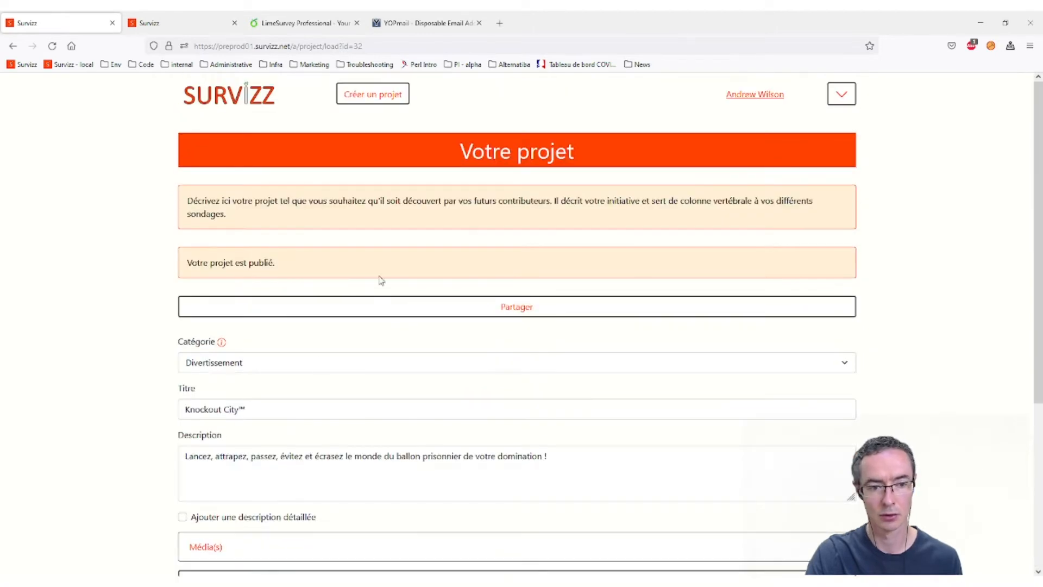
scroll(461, 385, down, 3)
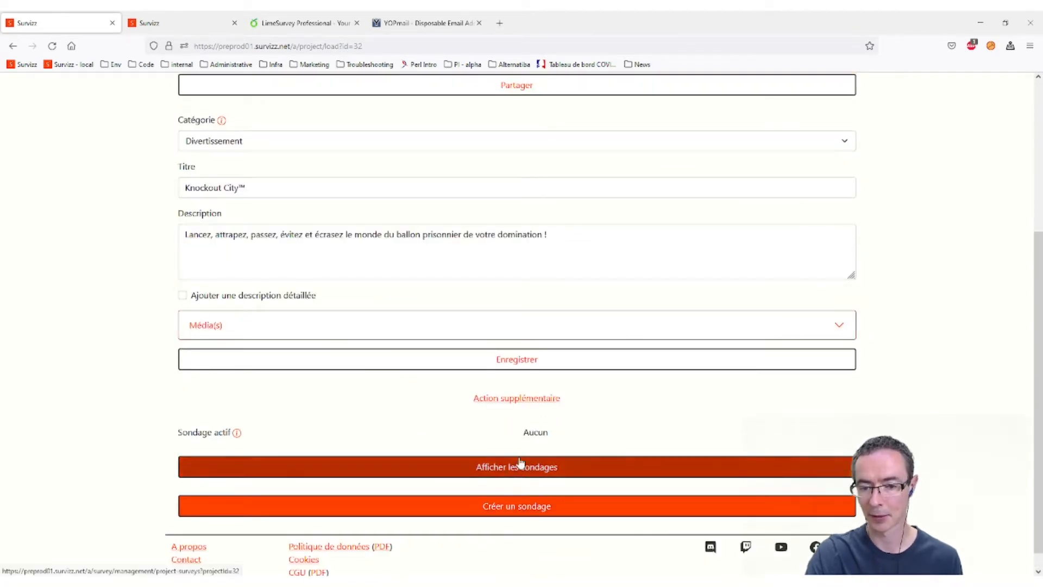
click(517, 465)
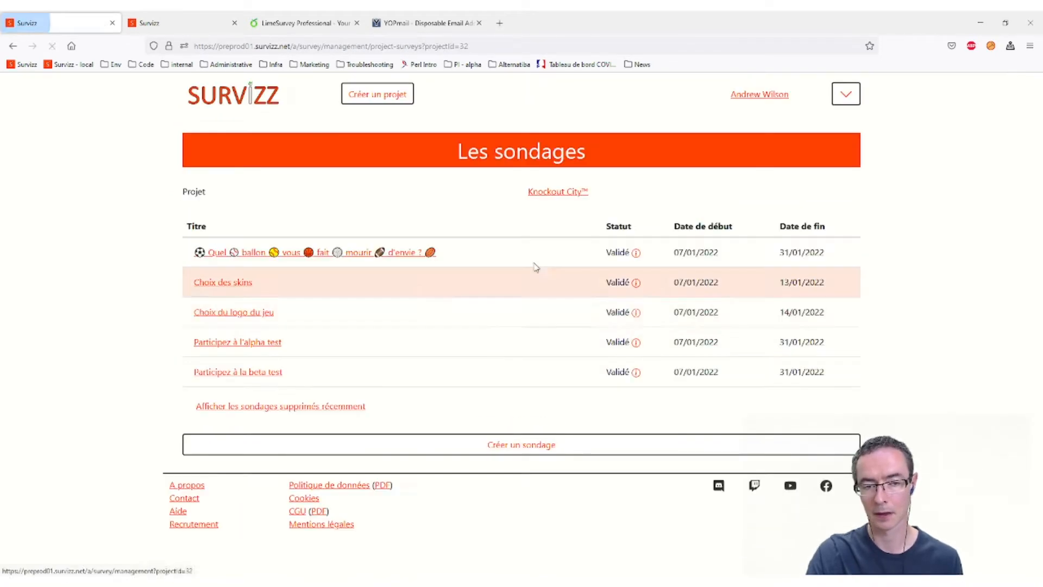
- Open Participez à l'alpha test, expand Annonce and select its Titre text
click(270, 343)
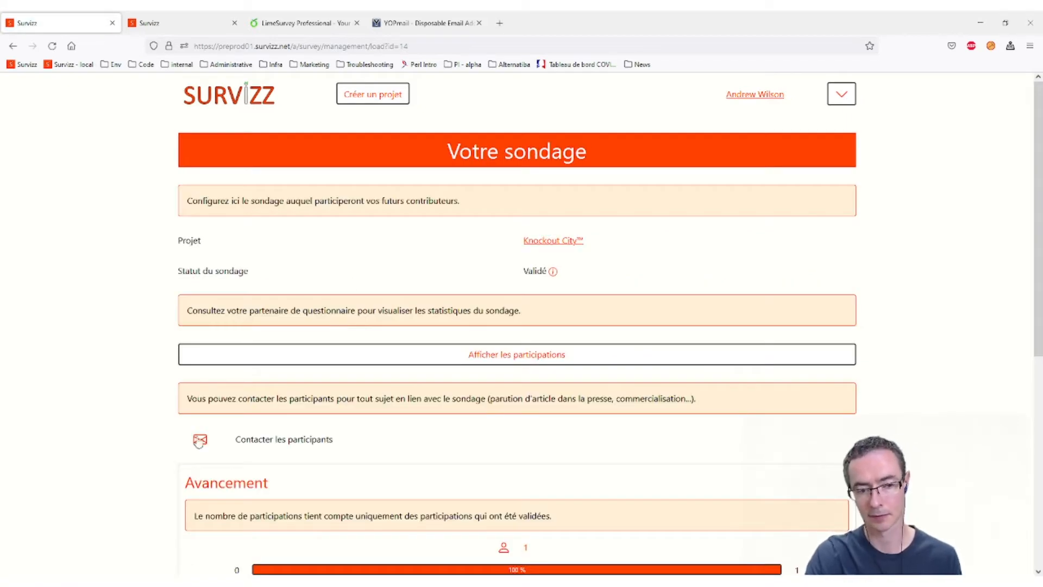
scroll(326, 347, down, 6)
click(254, 372)
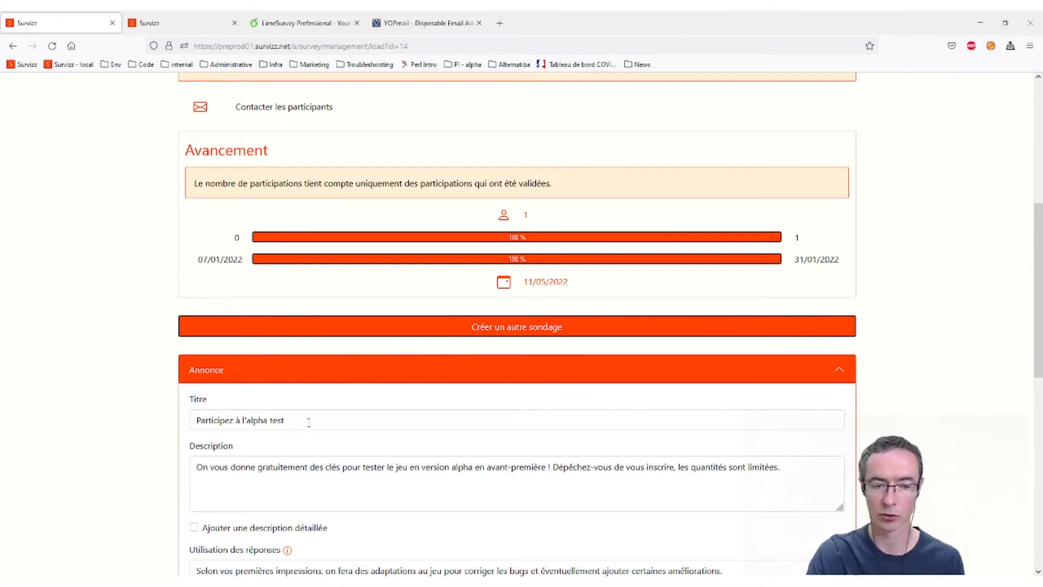
drag(302, 419, 40, 432)
key(ctrl+c)
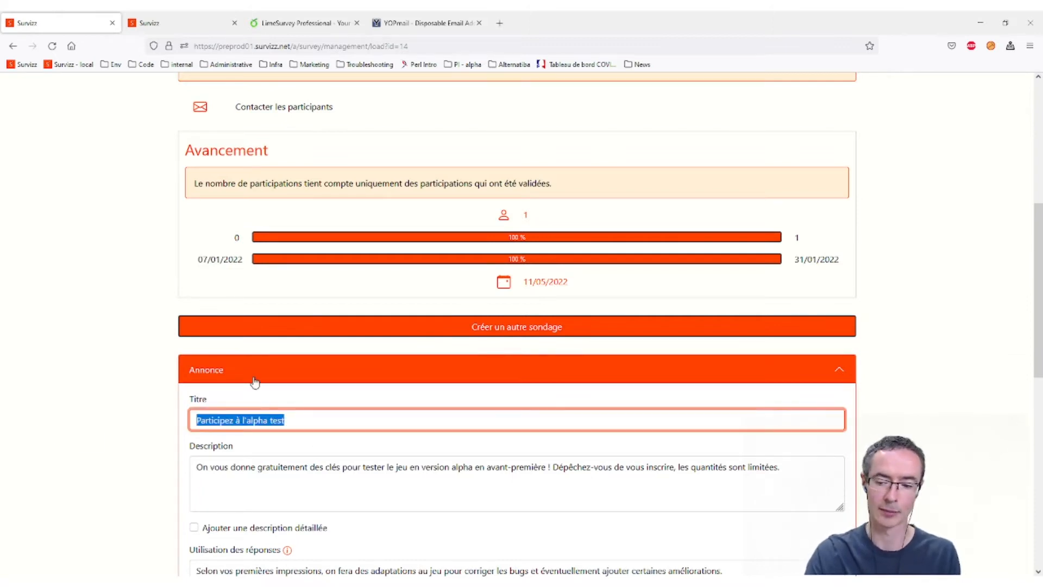
click(203, 21)
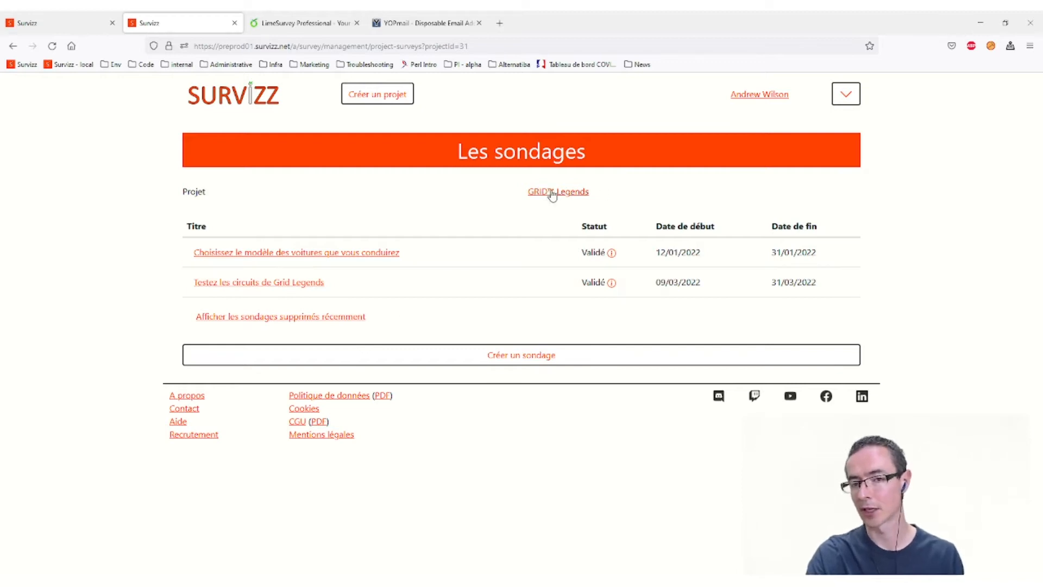
- Start a new GRID Legends survey and paste the alpha test title into it
click(517, 358)
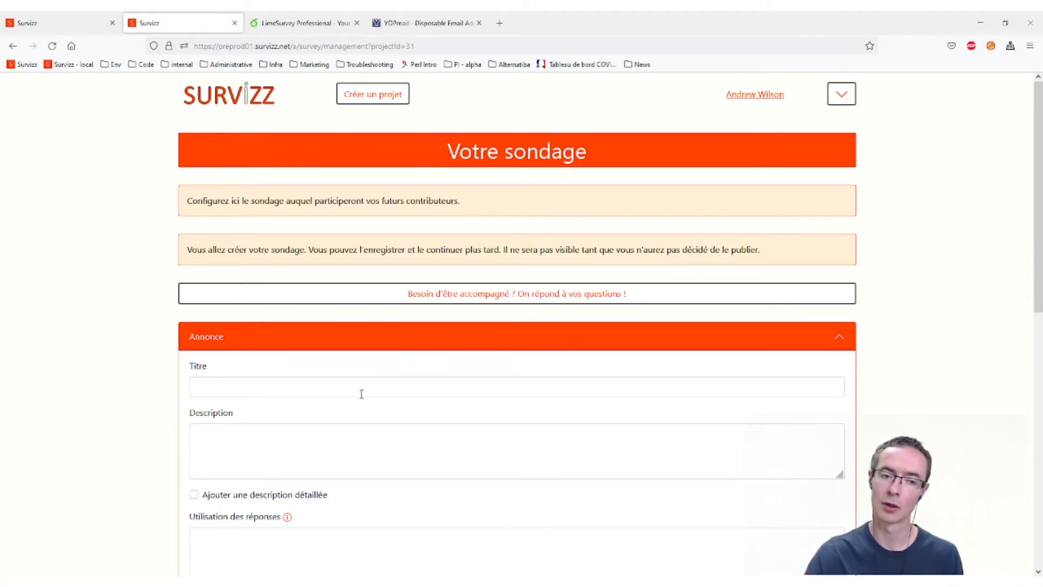
key(ctrl+v)
click(256, 447)
scroll(379, 413, down, 2)
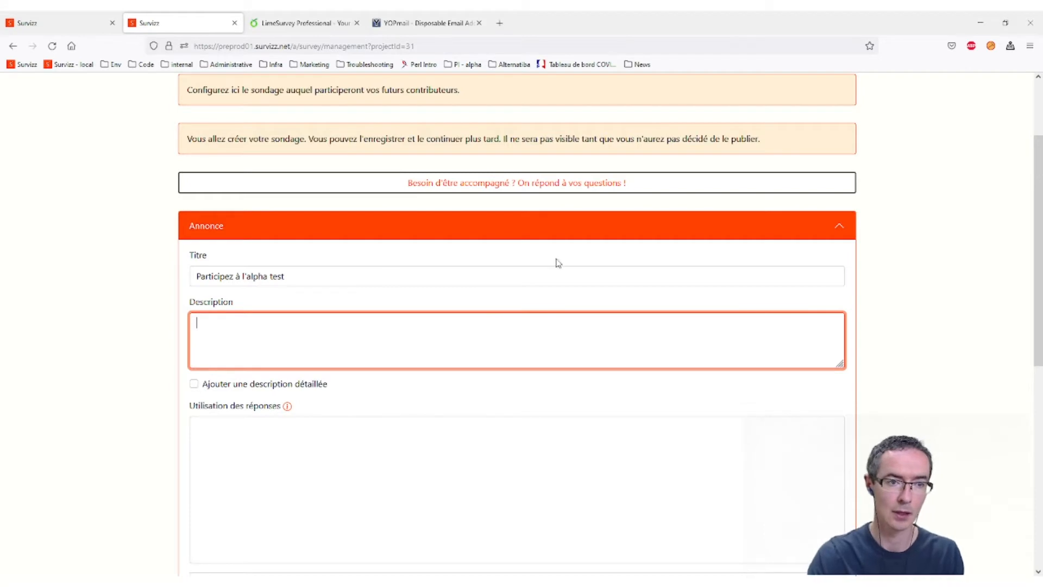
- Copy the alpha test survey's Description into the new survey's description
click(59, 26)
scroll(489, 326, down, 2)
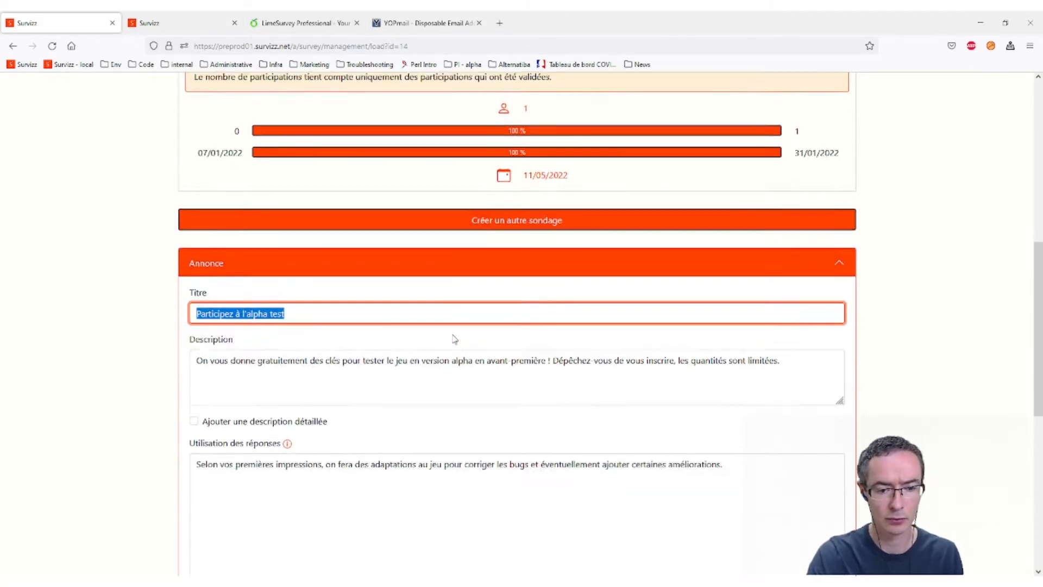
click(512, 359)
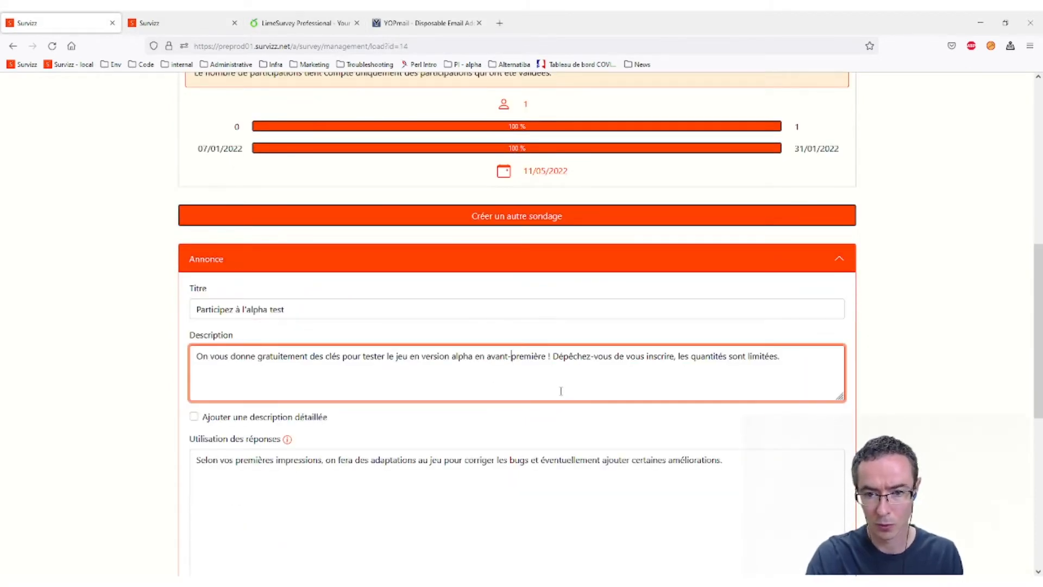
key(ctrl+a)
key(ctrl+c)
click(166, 23)
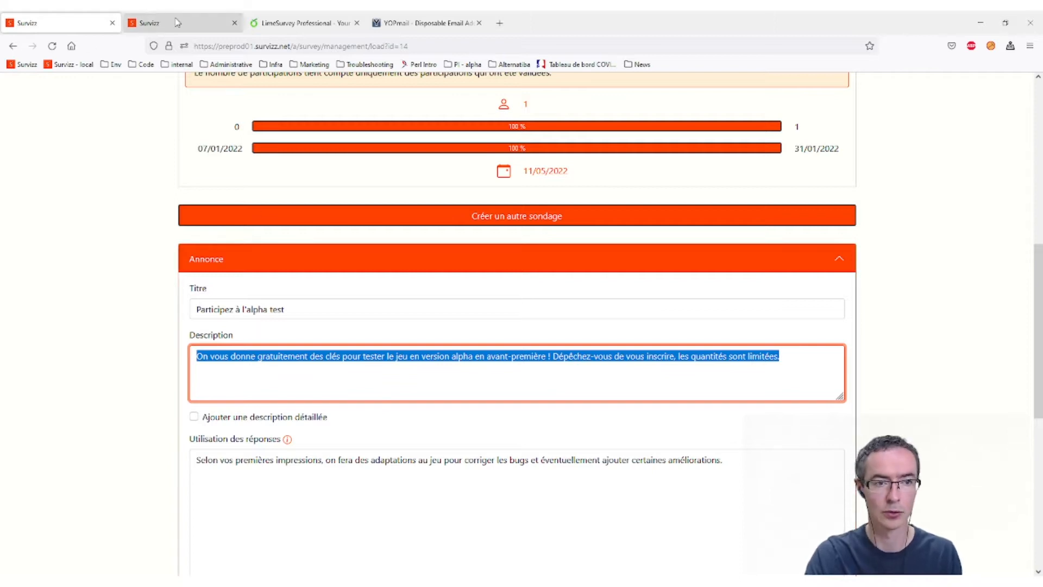
key(ctrl+v)
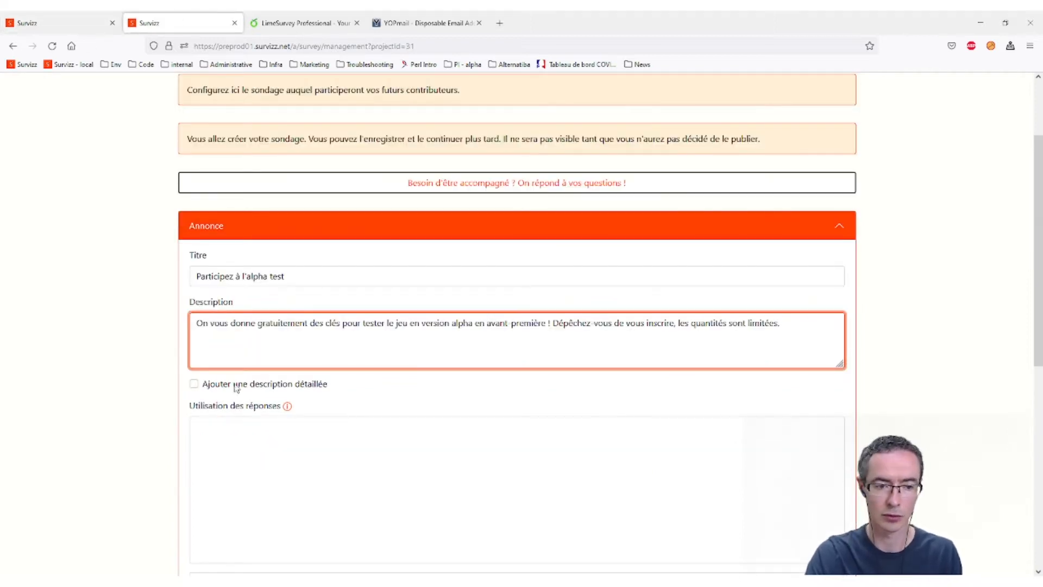
- Copy the Utilisation des réponses sentence into the new survey's answer-usage box
click(70, 17)
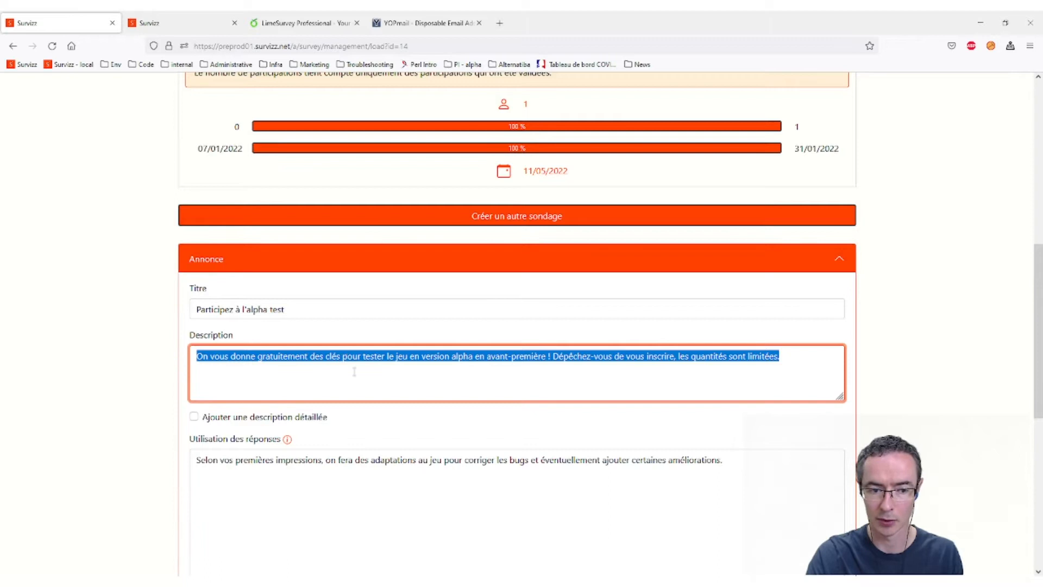
scroll(441, 381, down, 2)
click(441, 400)
key(ctrl+a)
key(ctrl+c)
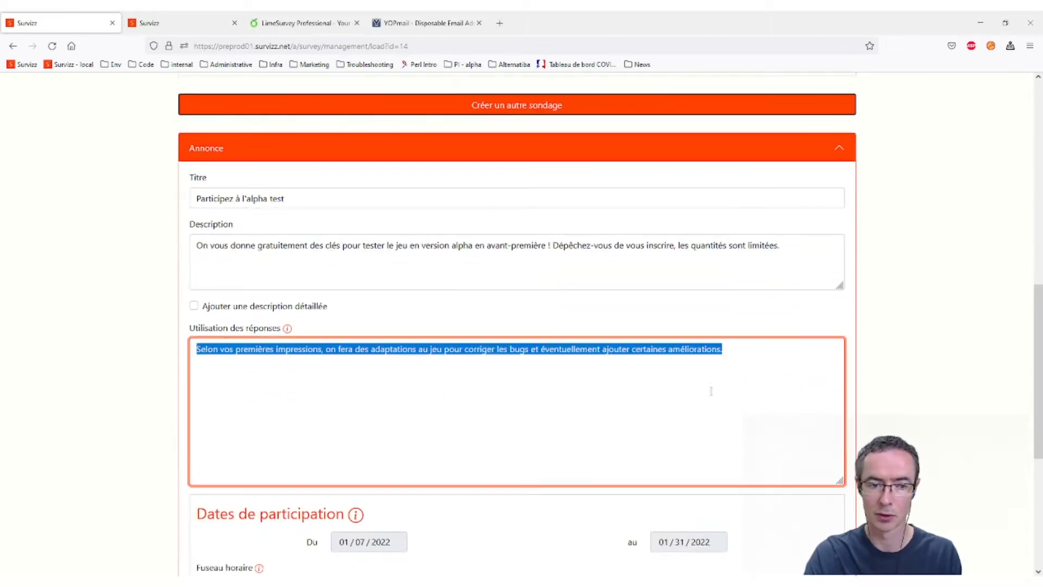
click(179, 21)
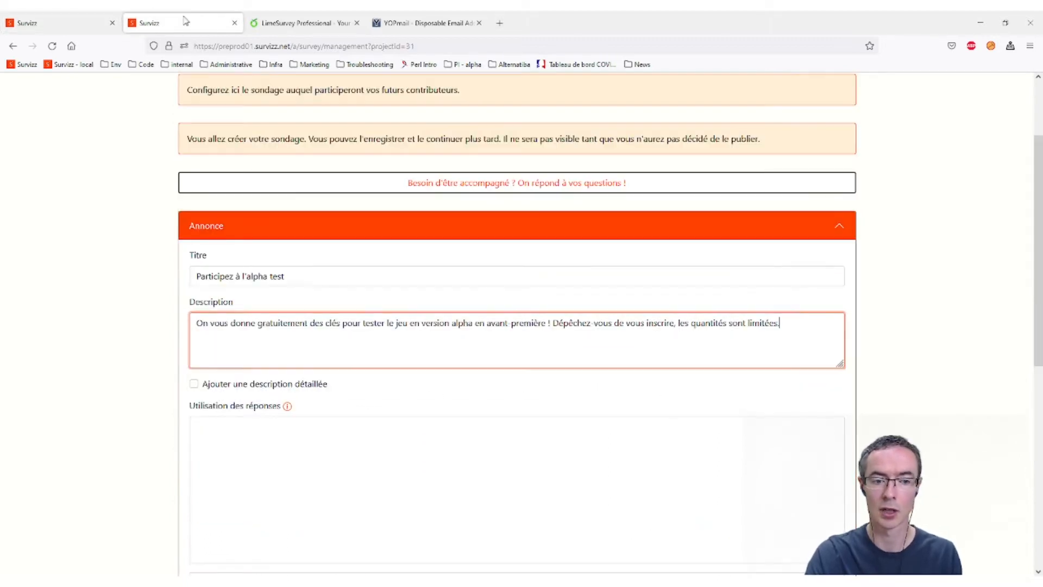
click(337, 458)
key(ctrl+v)
- Review the new survey form and change options further down the page
scroll(342, 360, down, 2)
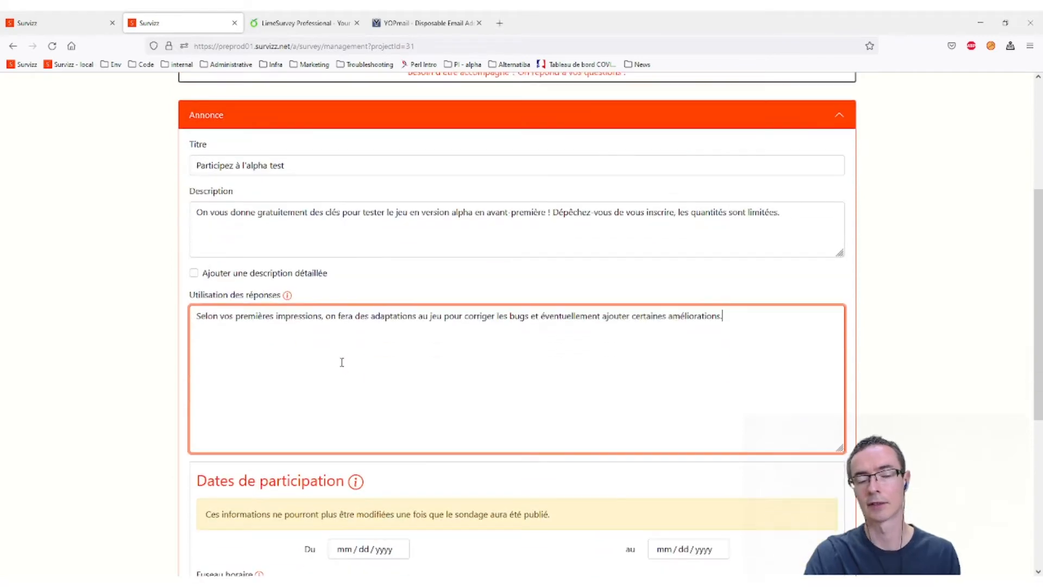
scroll(384, 360, up, 4)
scroll(391, 266, up, 1)
scroll(392, 269, down, 1)
scroll(393, 270, down, 4)
scroll(402, 302, down, 2)
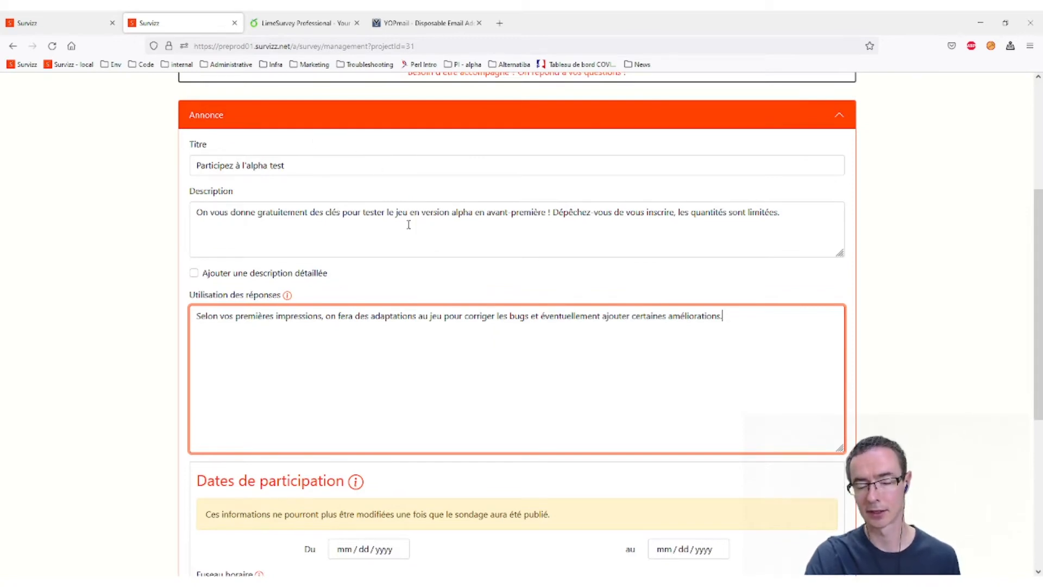
click(365, 320)
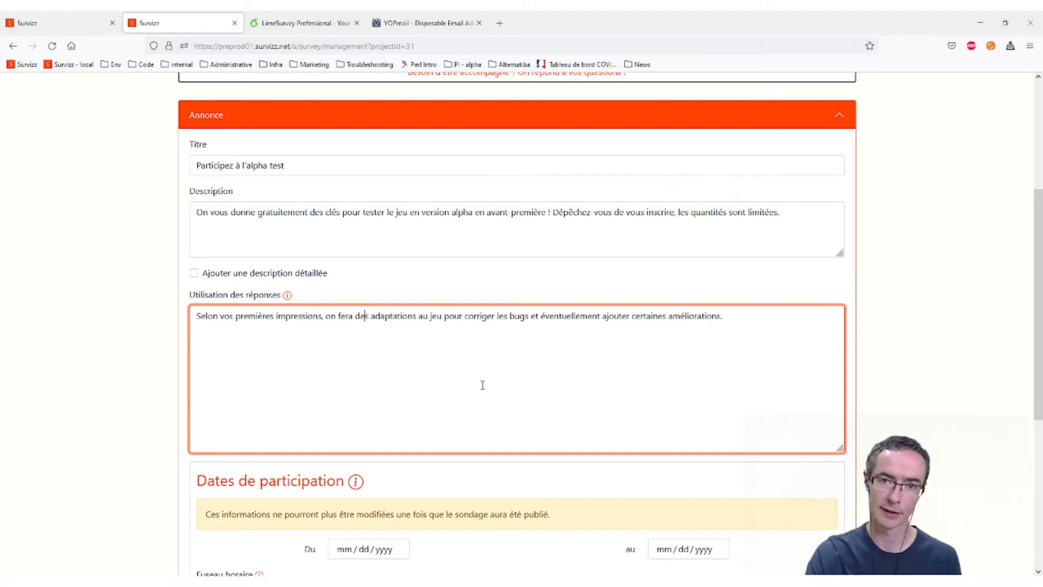
scroll(483, 384, down, 3)
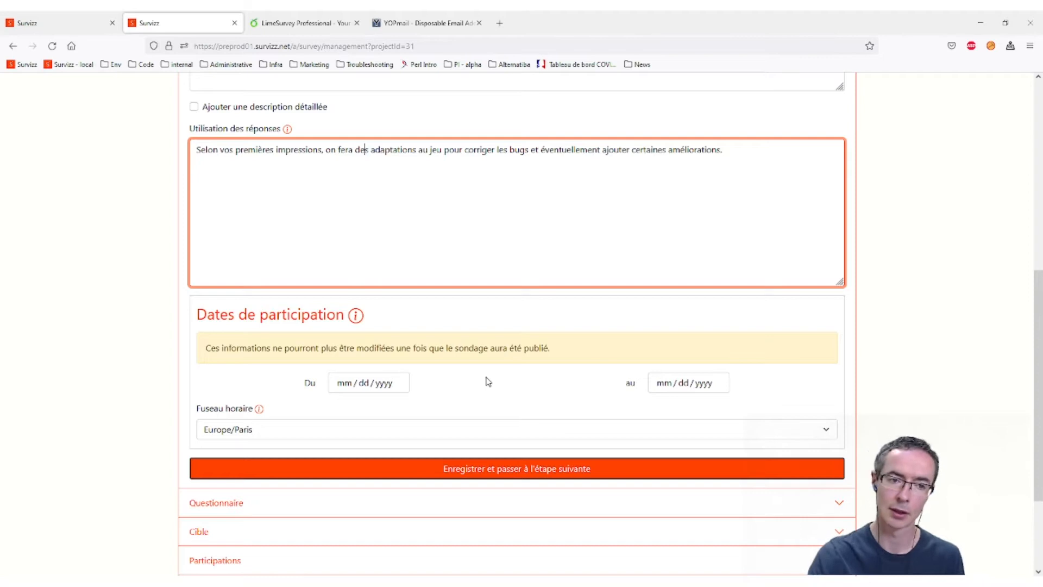
click(750, 158)
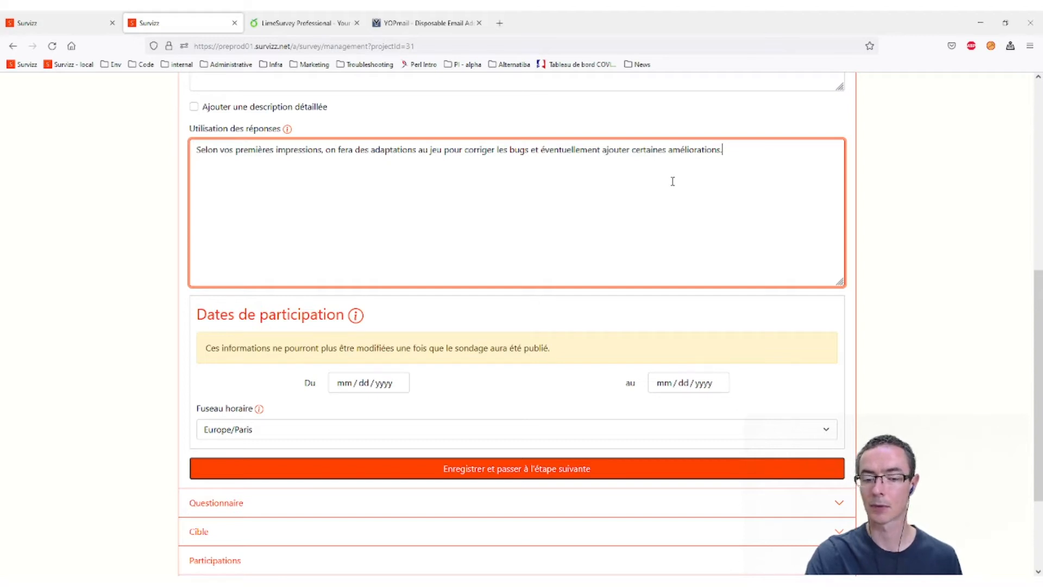
- Pick 05/11/2022 in Du and 05/18/2022 in au, then save and continue
click(367, 381)
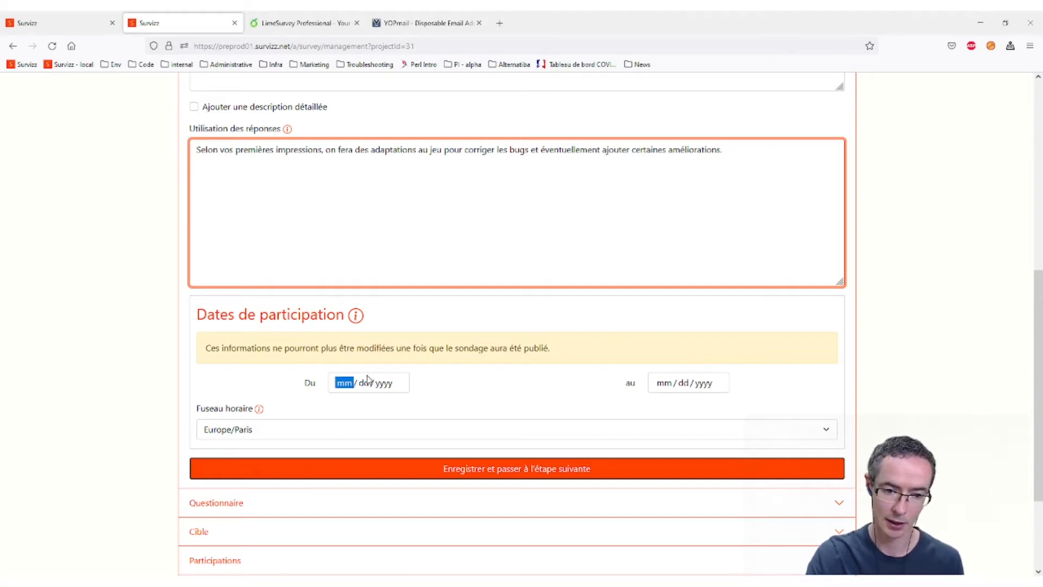
click(405, 468)
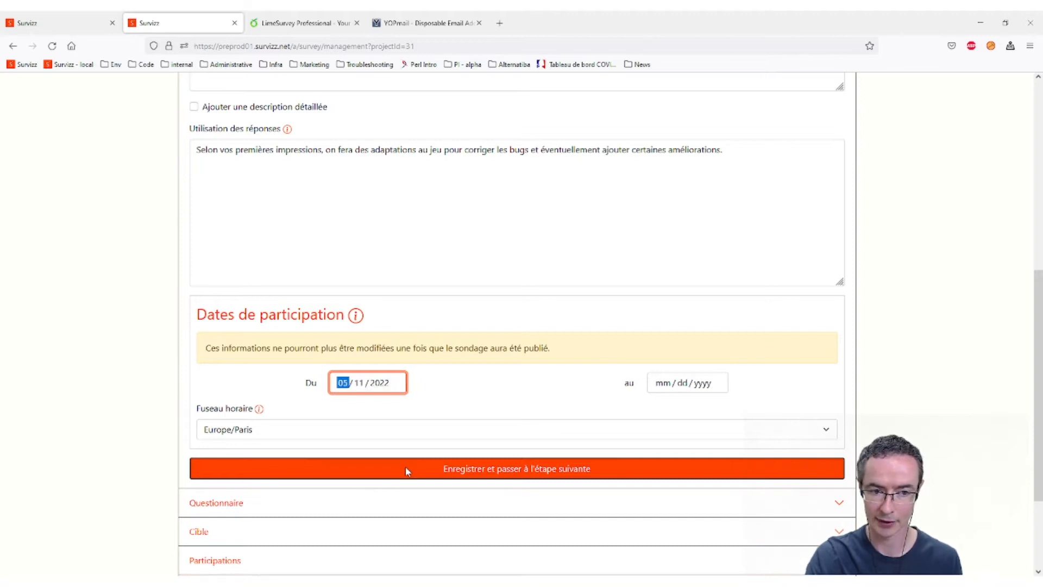
click(695, 386)
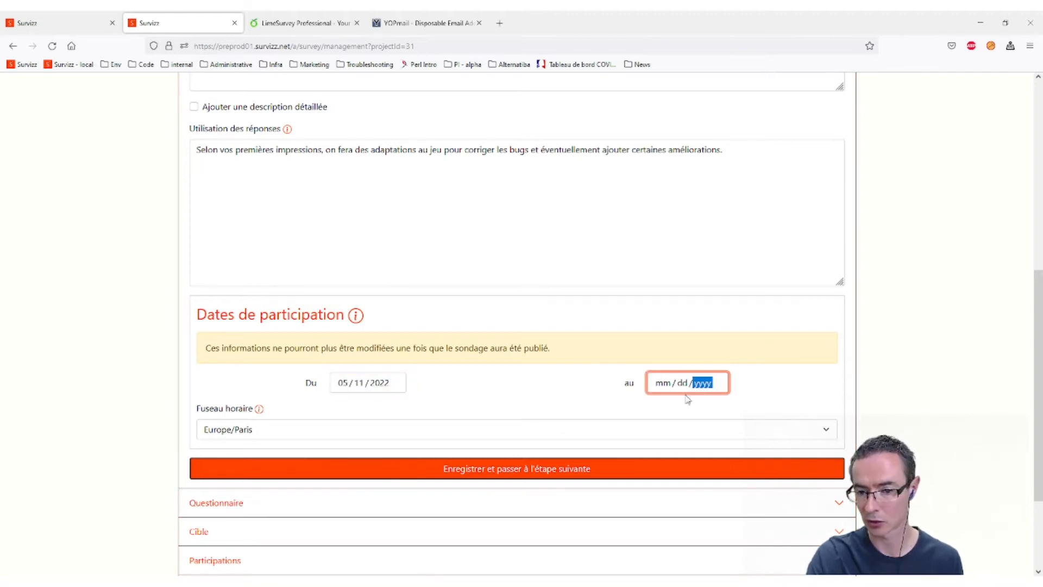
click(727, 488)
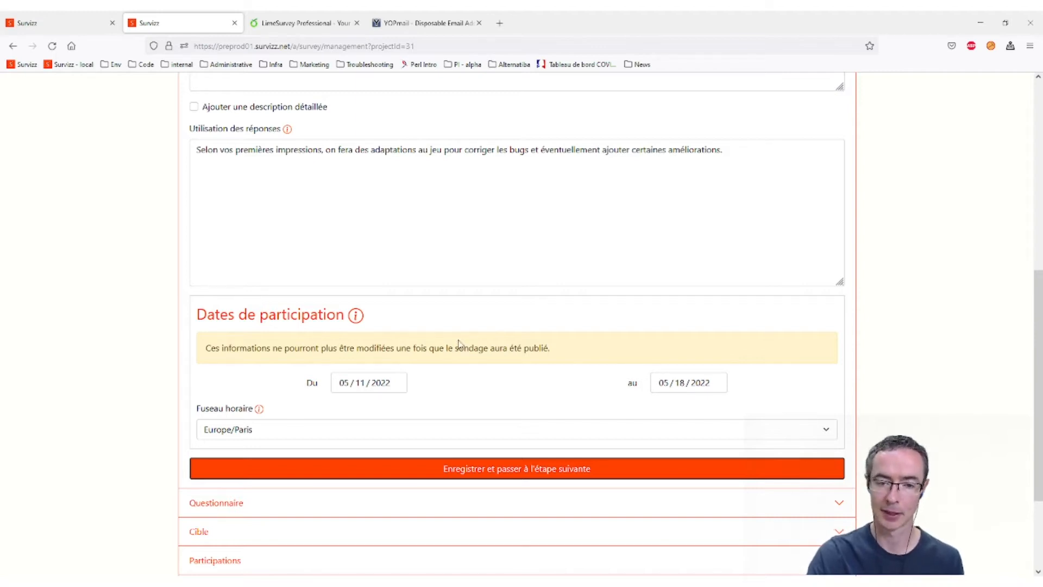
click(500, 468)
scroll(656, 468, down, 7)
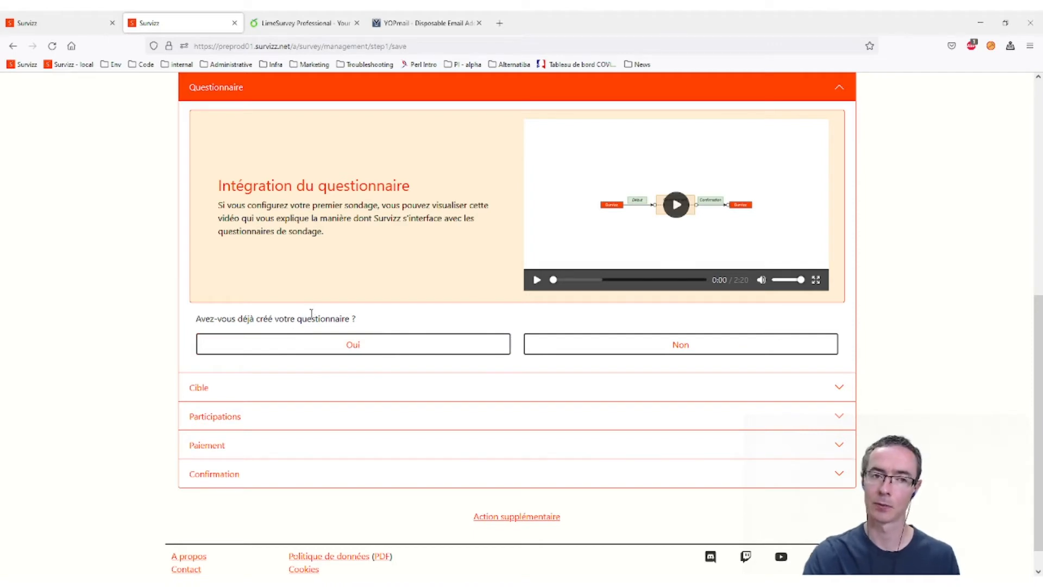
- Confirm the questionnaire already exists, set integration type to Normal, and select Lien de participation
click(377, 344)
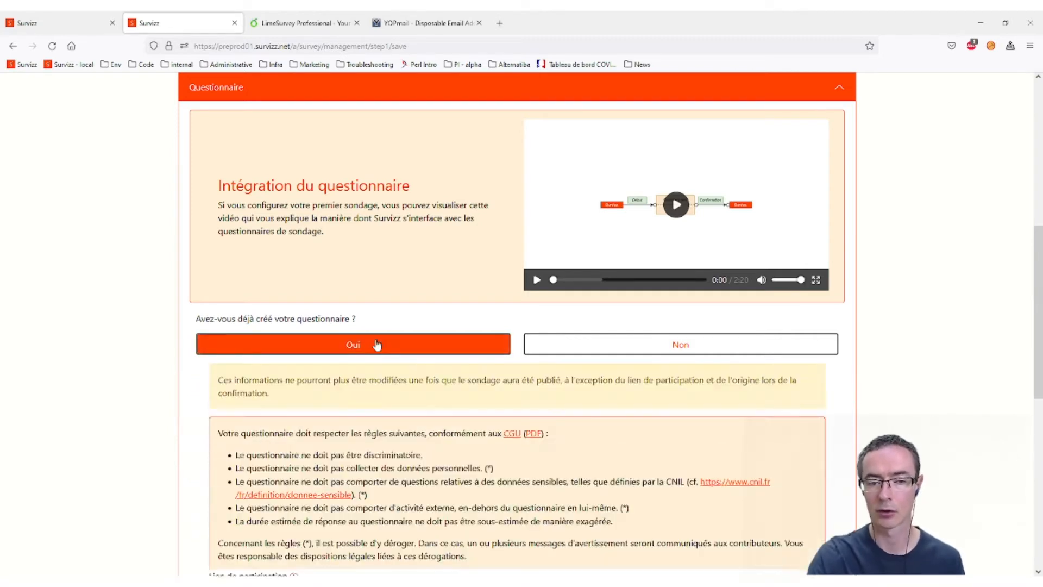
scroll(496, 357, down, 6)
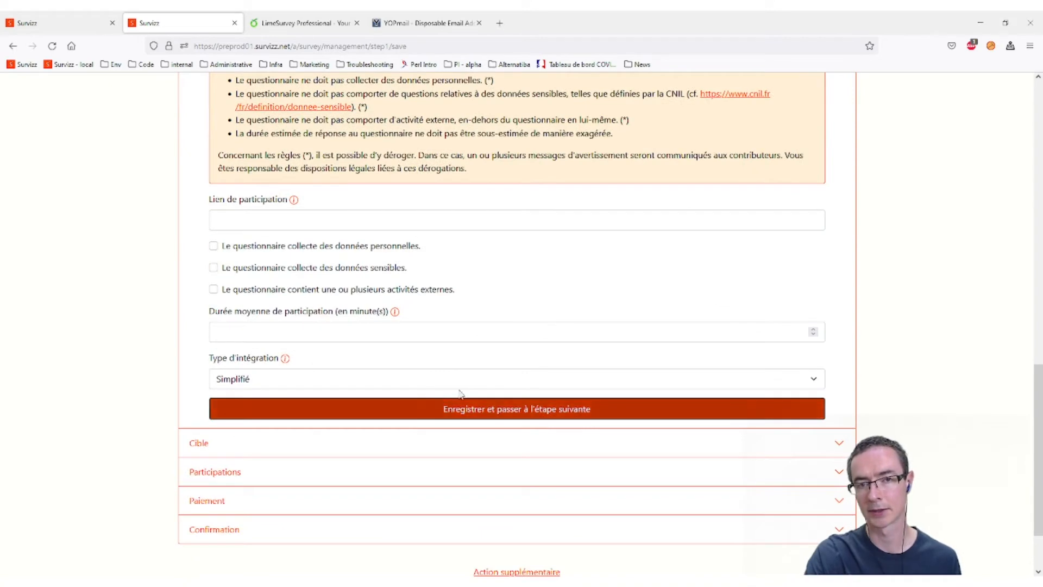
click(303, 378)
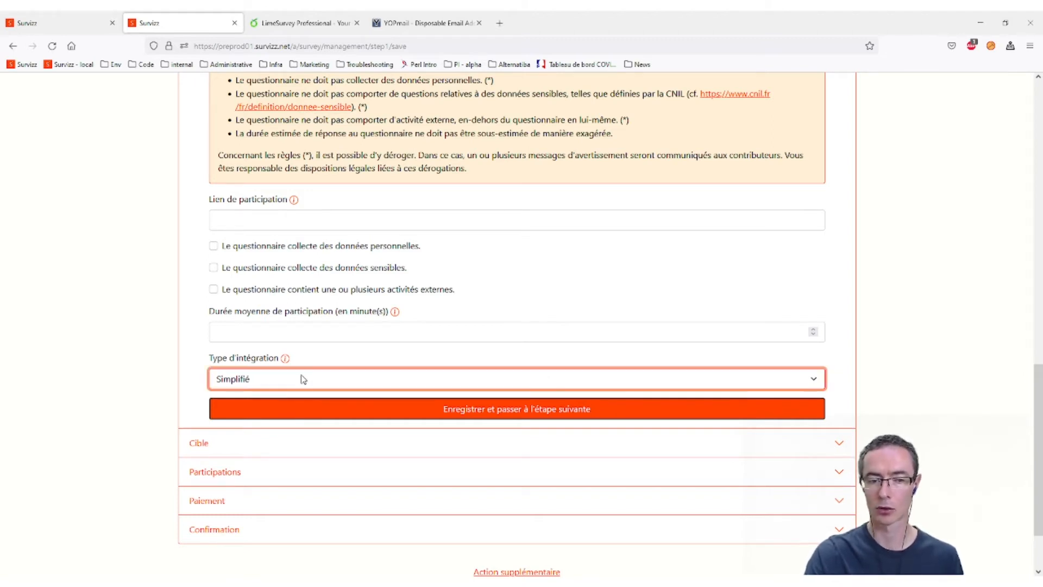
click(256, 422)
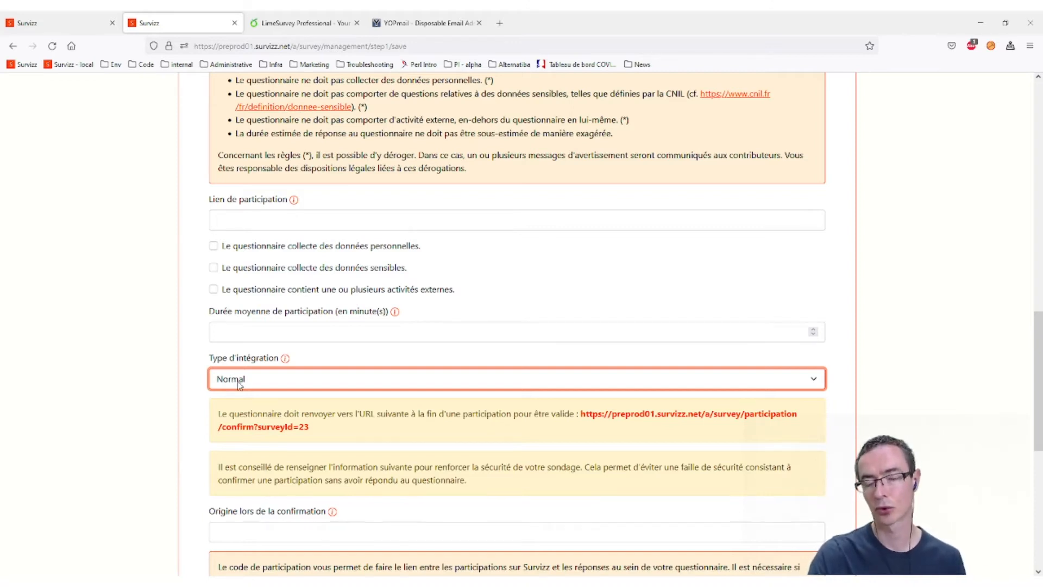
scroll(411, 347, up, 2)
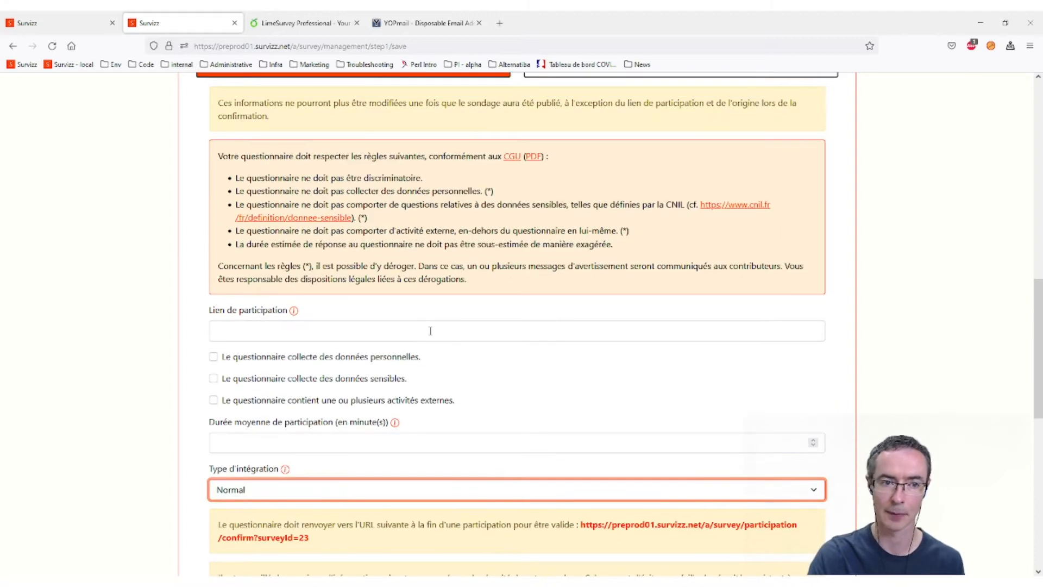
click(315, 333)
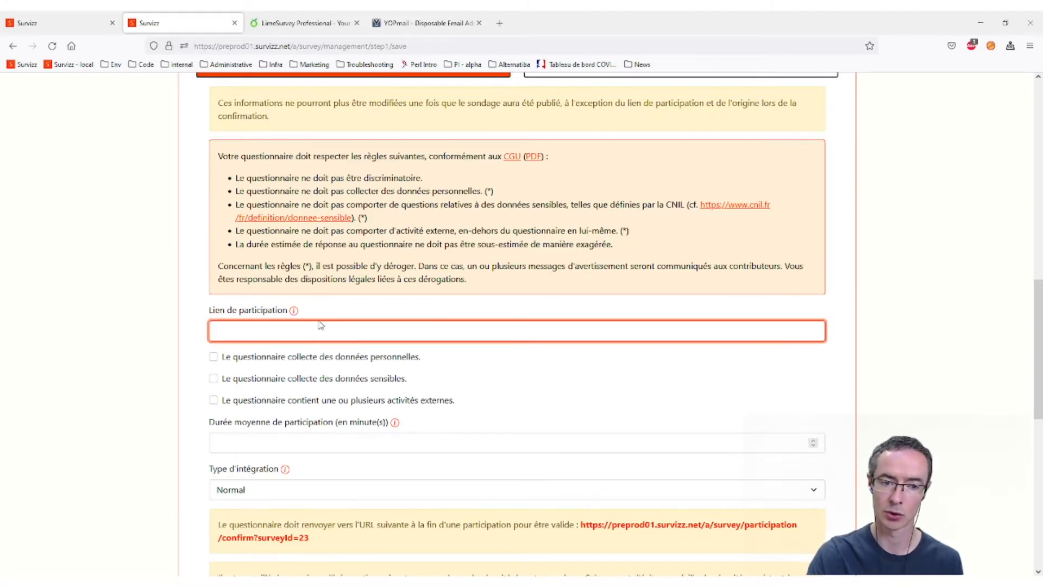
text(https://survizz.limesurvey.net/549935)
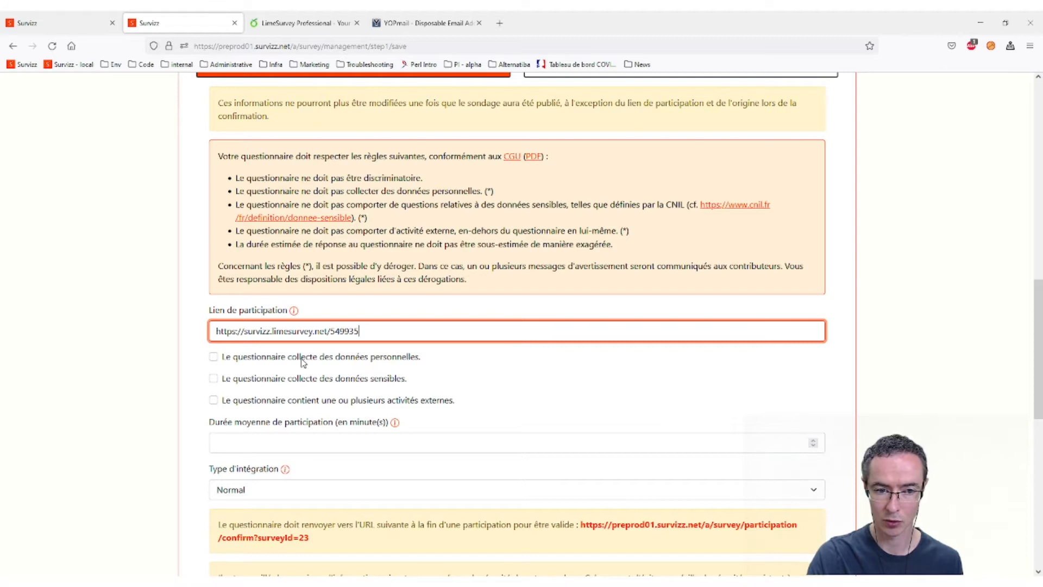
click(293, 402)
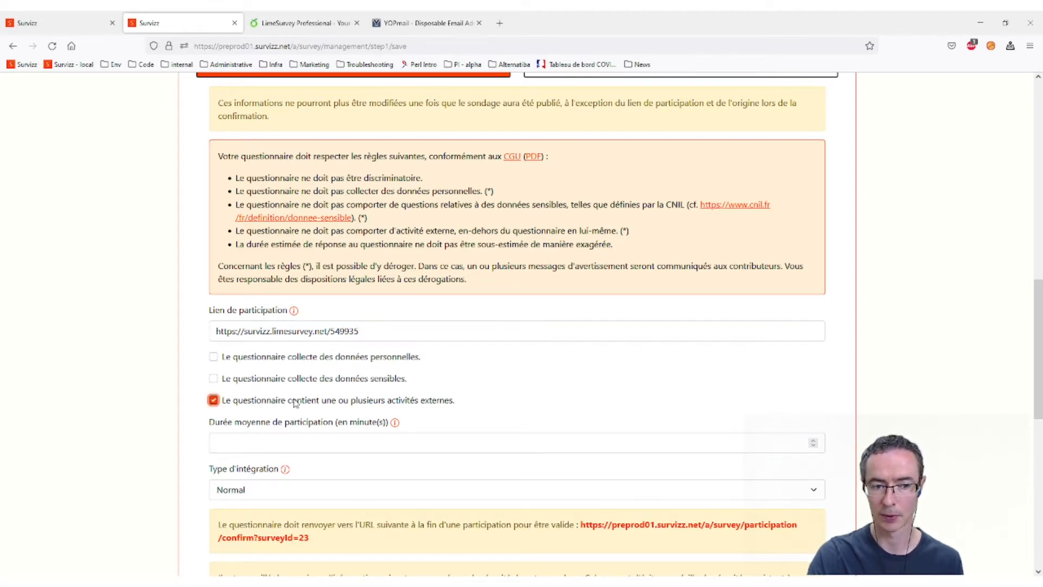
scroll(495, 331, down, 1)
click(483, 324)
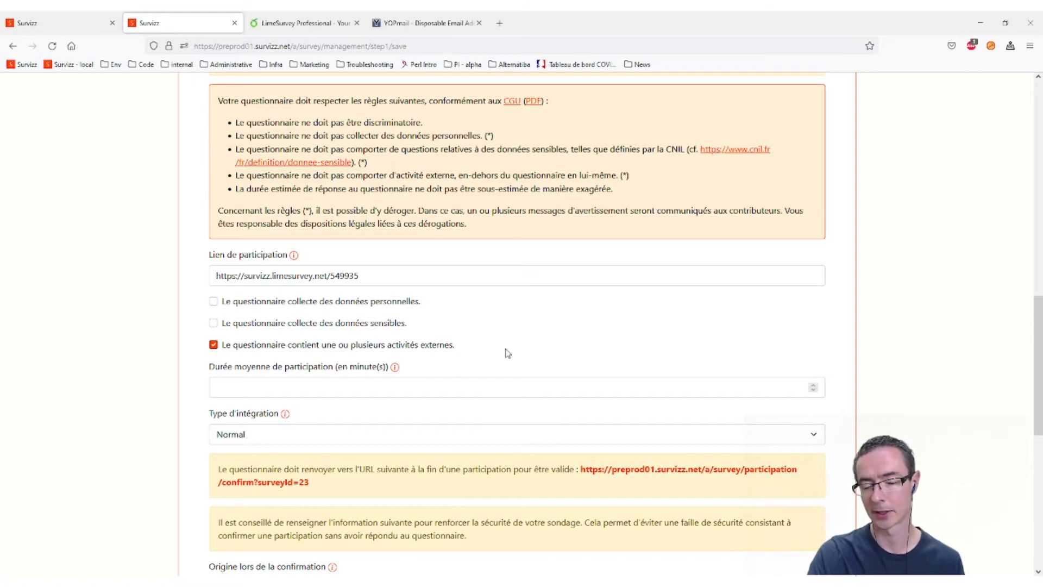
scroll(537, 351, up, 4)
scroll(540, 350, up, 3)
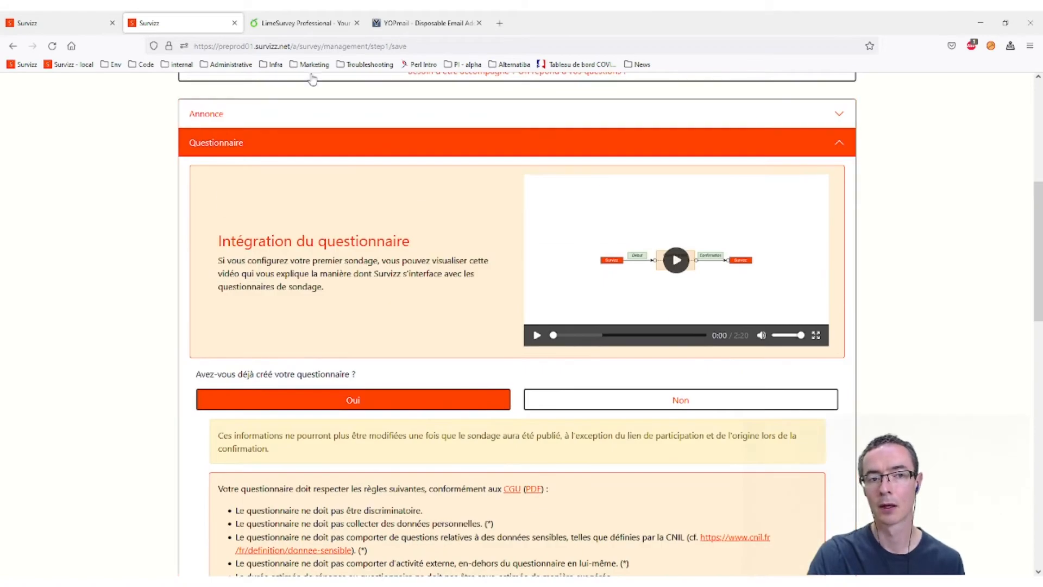
scroll(404, 226, down, 2)
scroll(404, 226, down, 2)
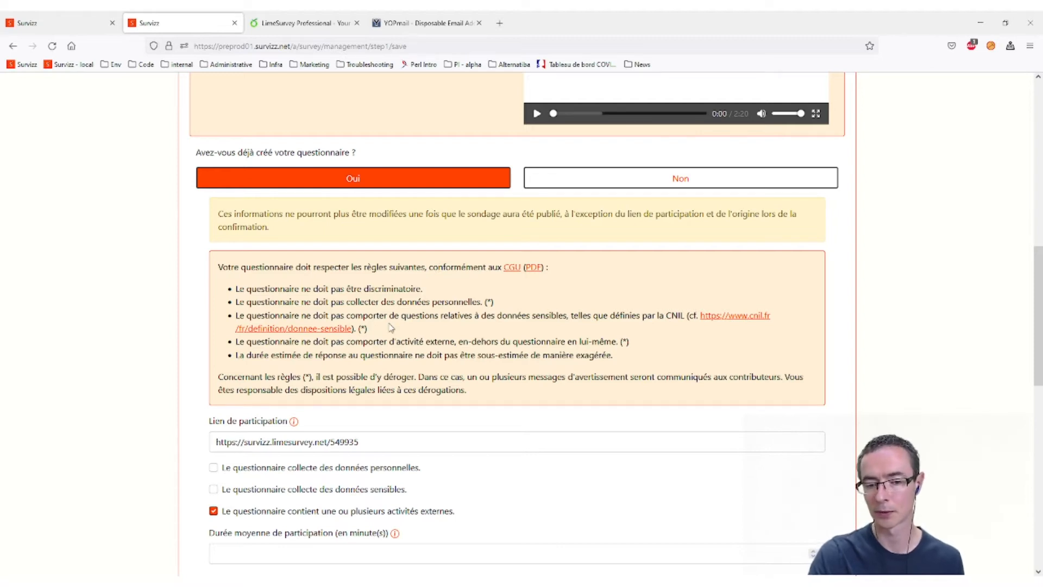
scroll(412, 369, down, 2)
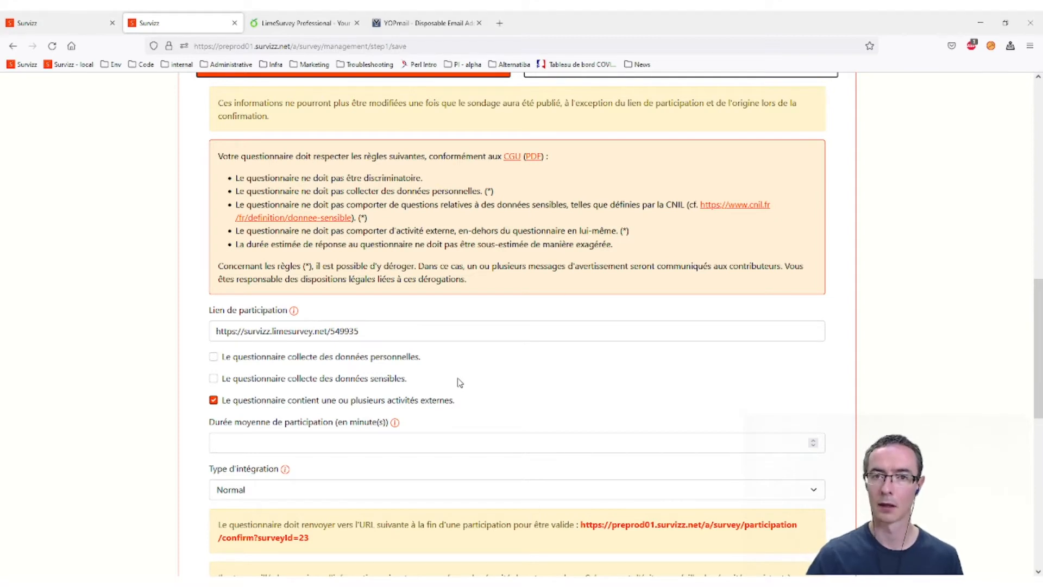
click(381, 442)
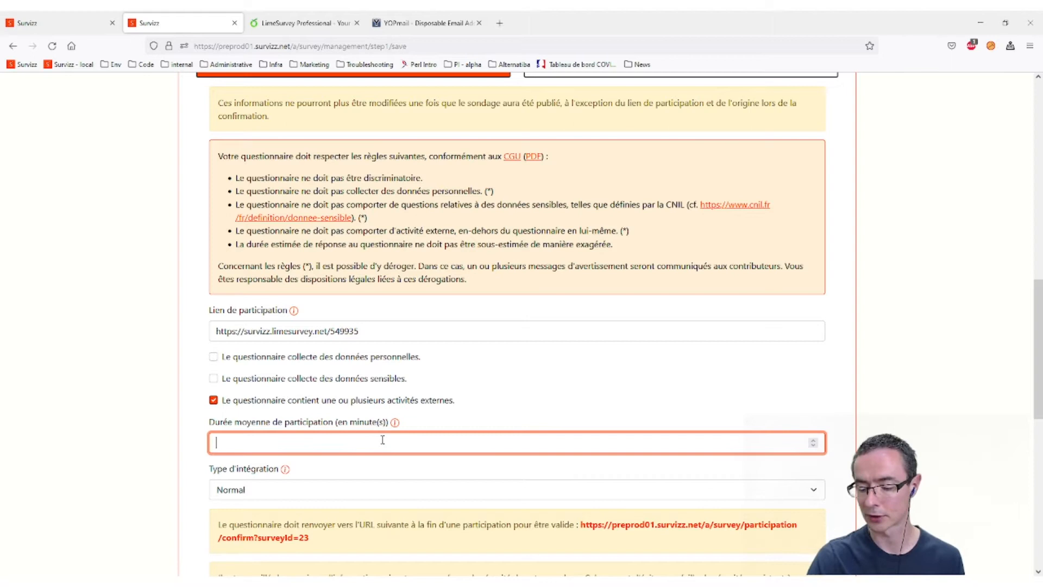
- Set Durée moyenne de participation to 15 and copy the red confirmation URL
text(15)
click(147, 402)
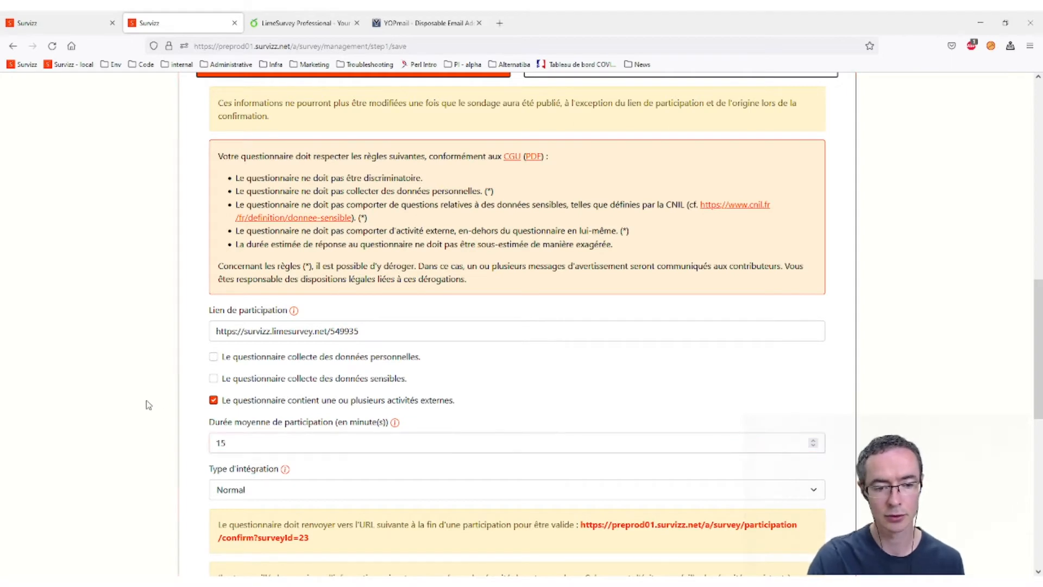
scroll(155, 412, down, 3)
drag(330, 380, 581, 359)
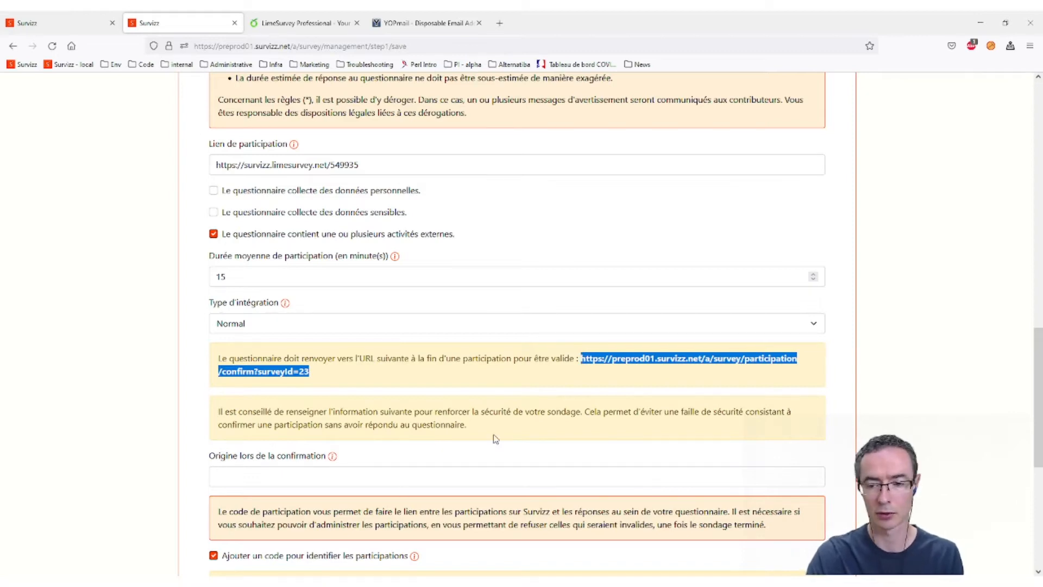
key(alt+Tab)
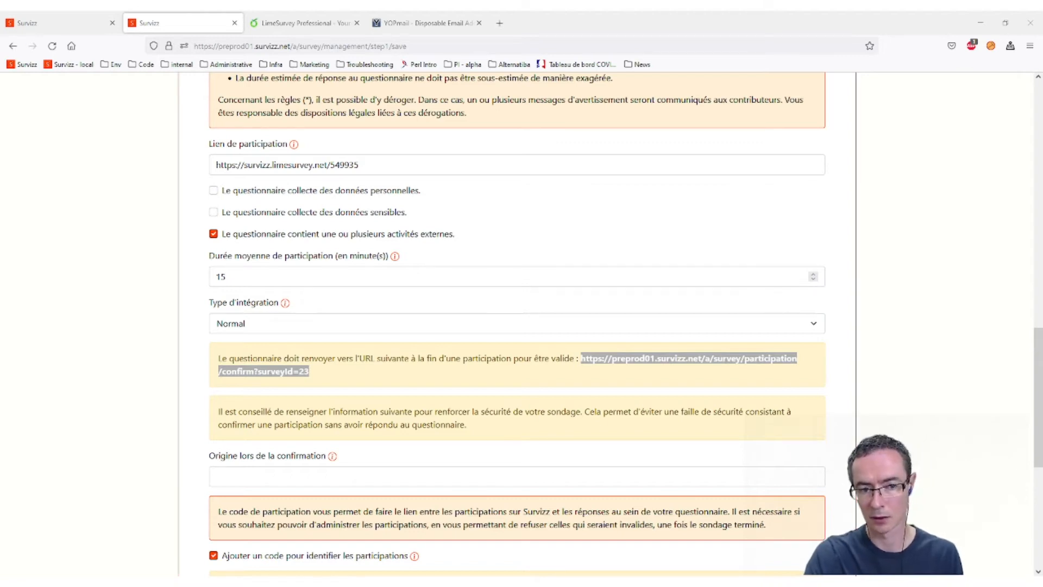
click(641, 287)
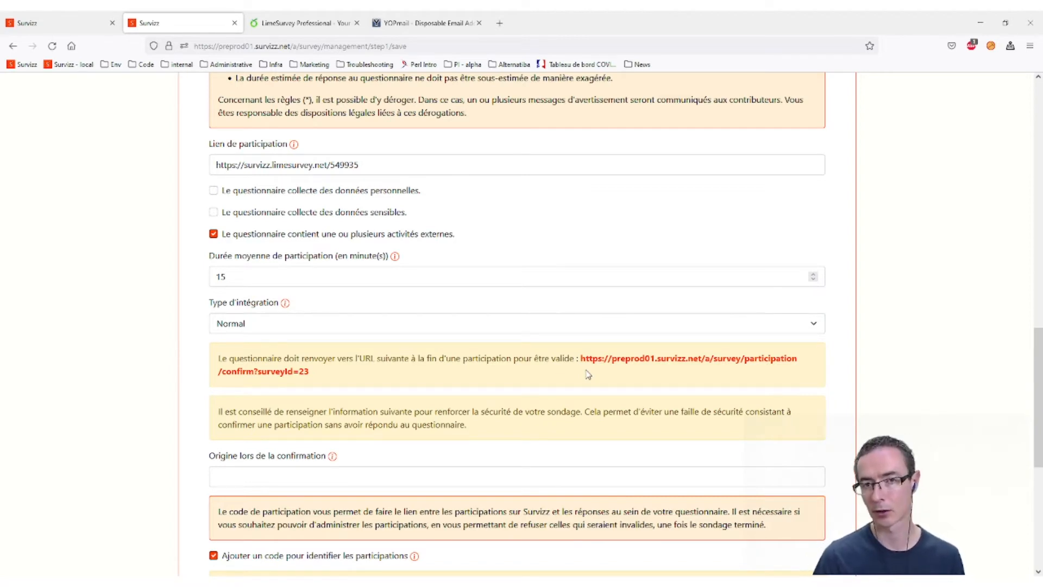
scroll(337, 394, down, 1)
scroll(328, 391, down, 2)
scroll(328, 391, up, 2)
click(332, 164)
drag(332, 164, 215, 164)
key(ctrl+c)
scroll(217, 247, down, 1)
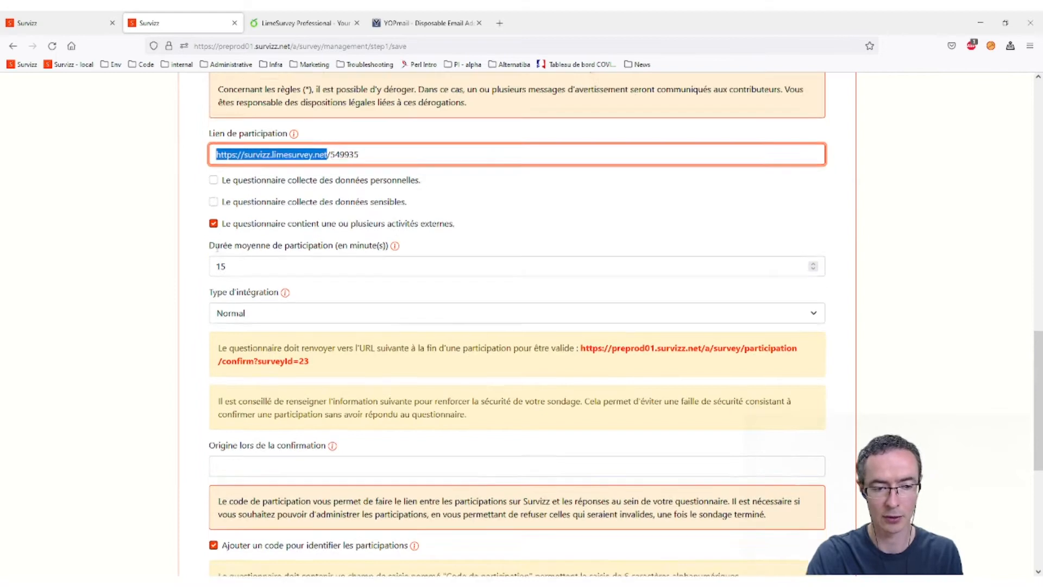
scroll(217, 248, down, 3)
click(279, 311)
key(ctrl+v)
scroll(400, 298, up, 3)
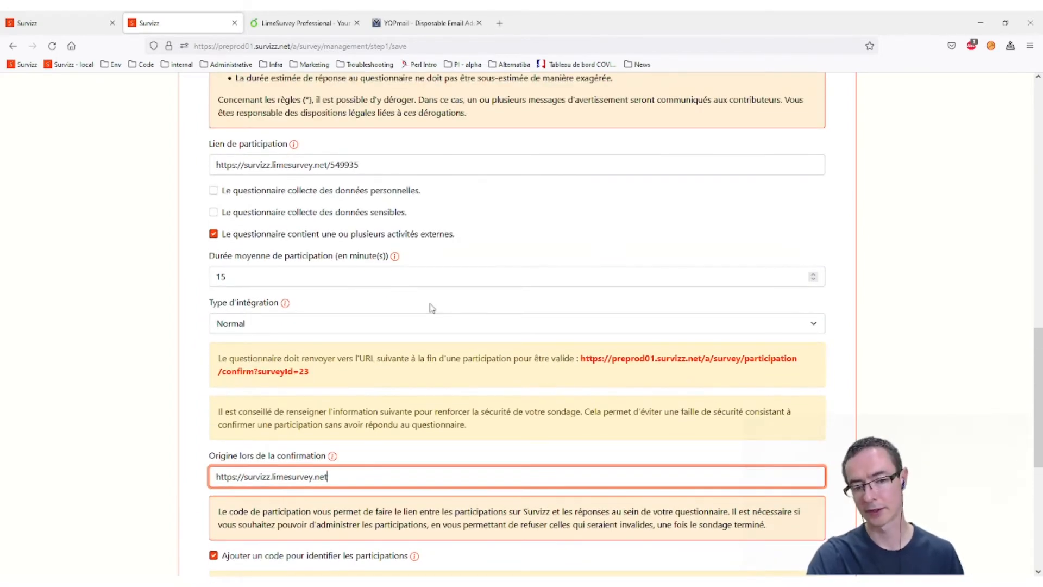
click(329, 164)
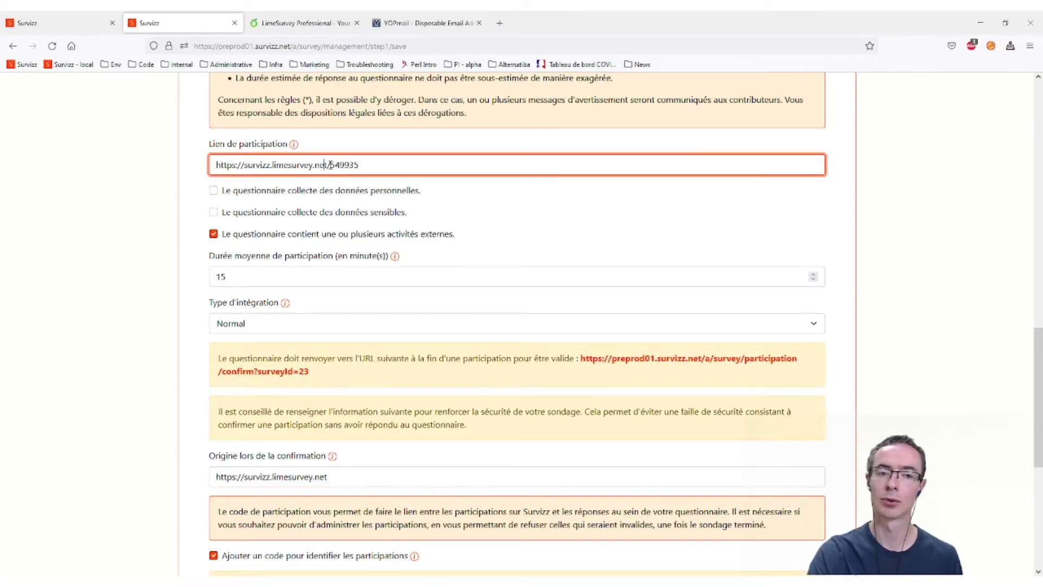
drag(330, 164, 143, 170)
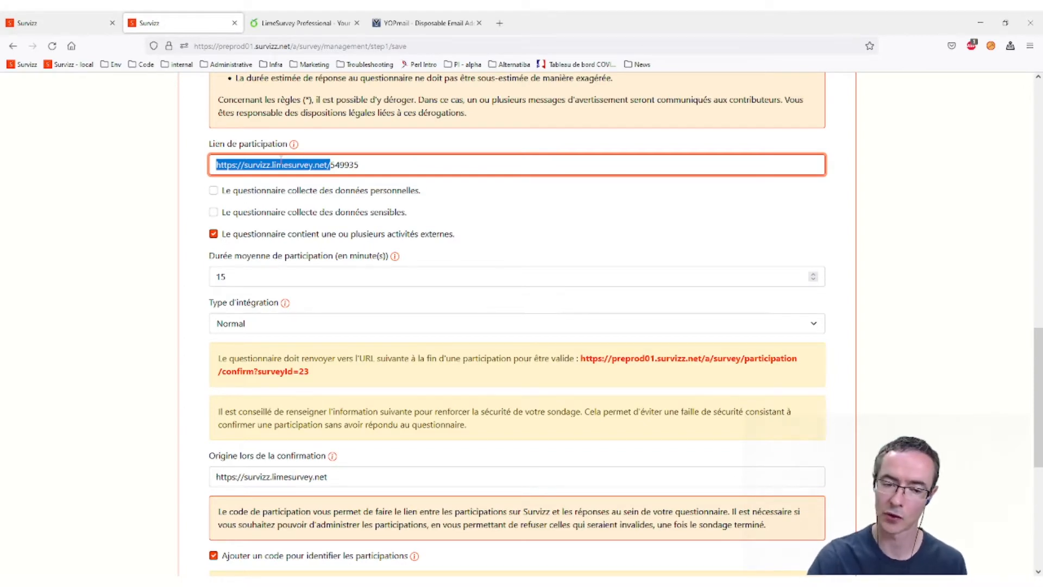
scroll(535, 318, down, 5)
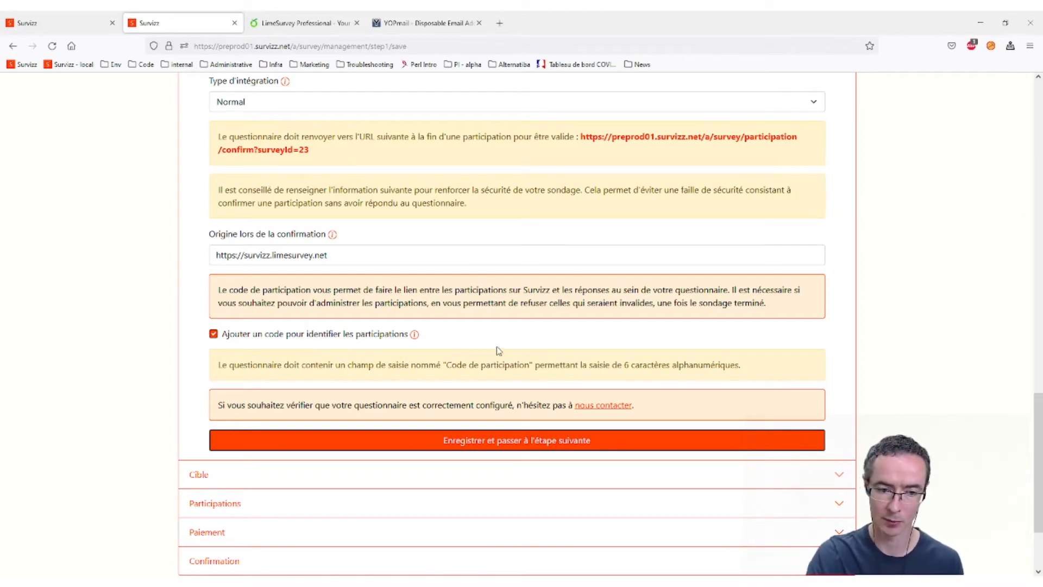
- Keep participation codes enabled and save the Questionnaire step to reach targeting
click(343, 334)
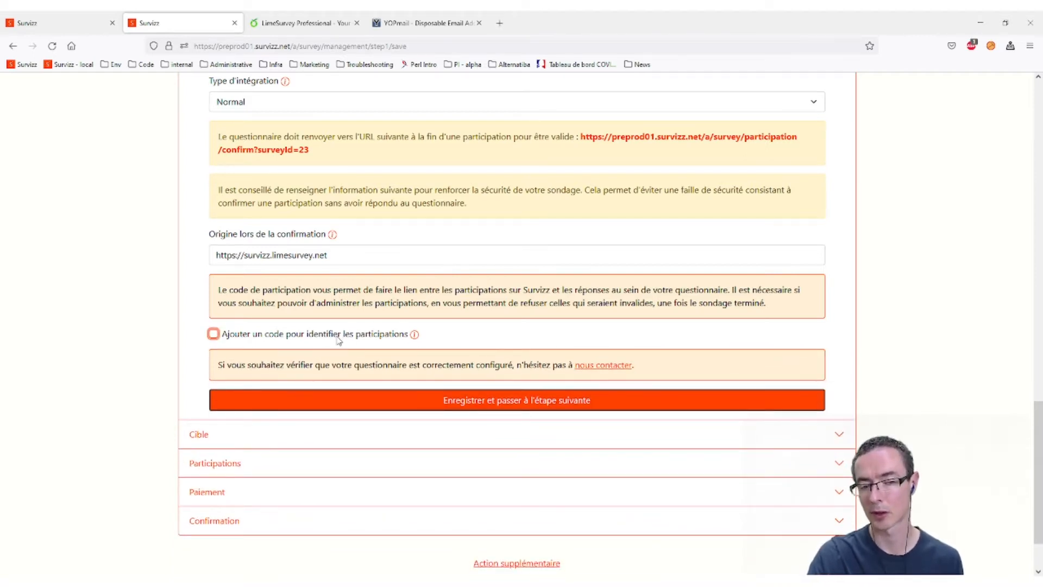
click(336, 336)
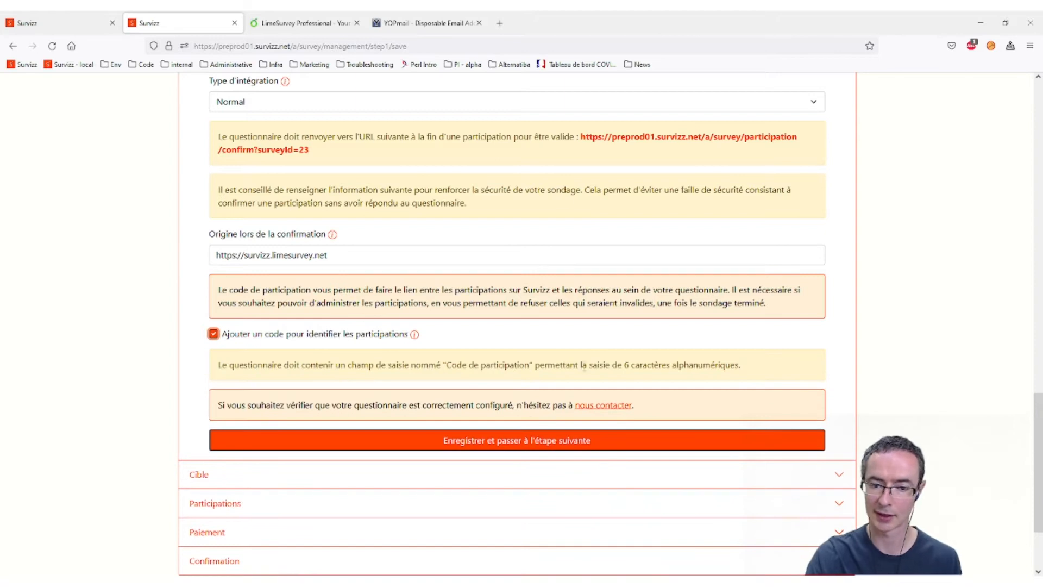
click(505, 441)
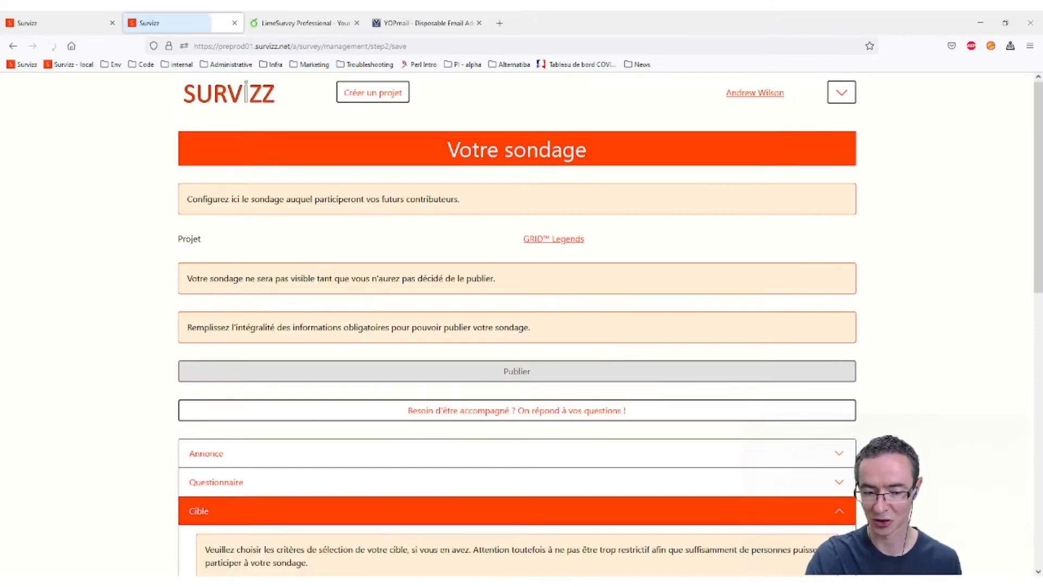
scroll(517, 324, down, 1)
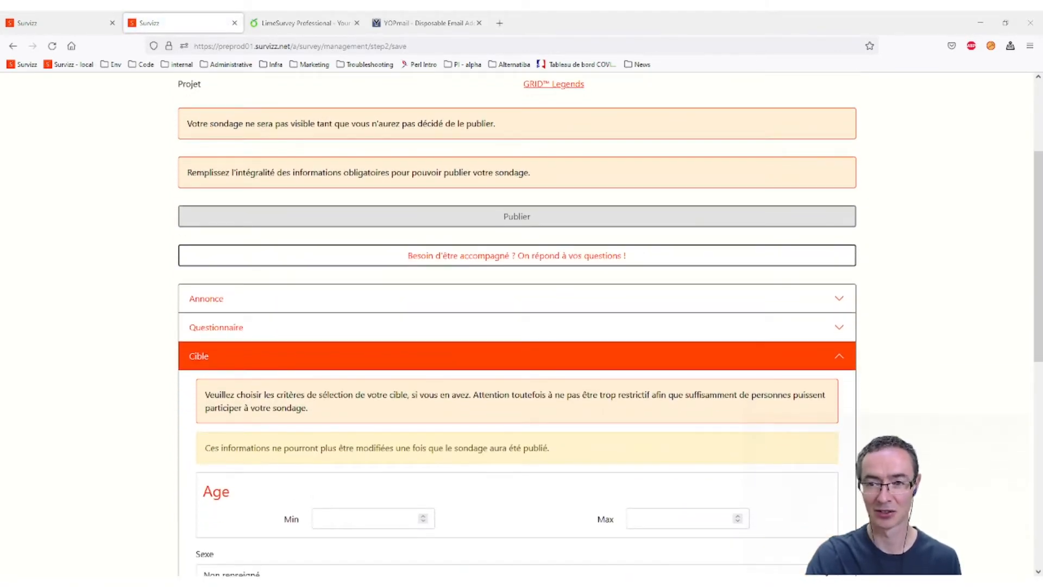
scroll(442, 293, down, 4)
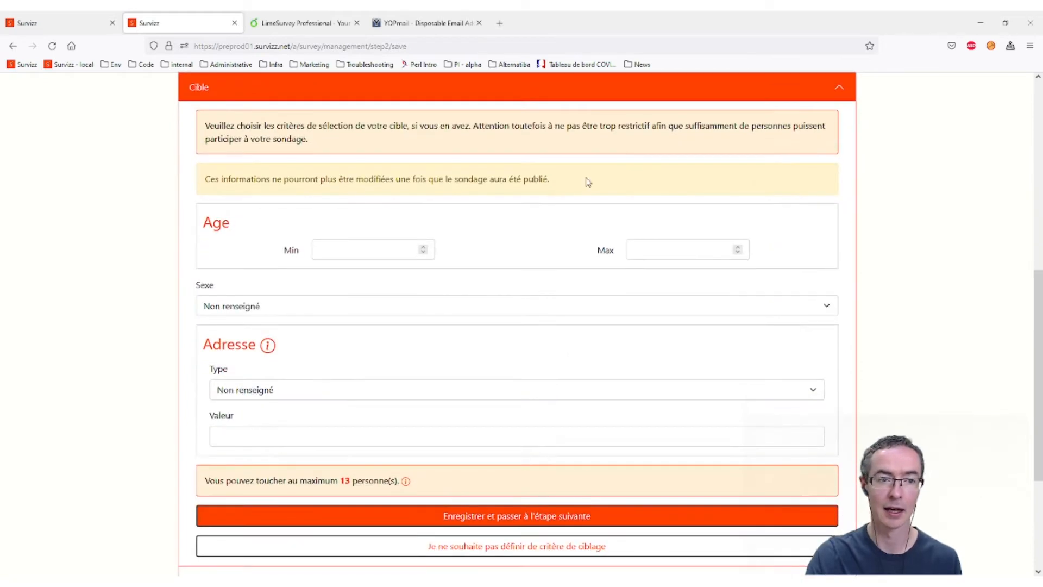
- Skip targeting criteria, request 3 participations and pick Clé d'accès as the reward type
click(509, 551)
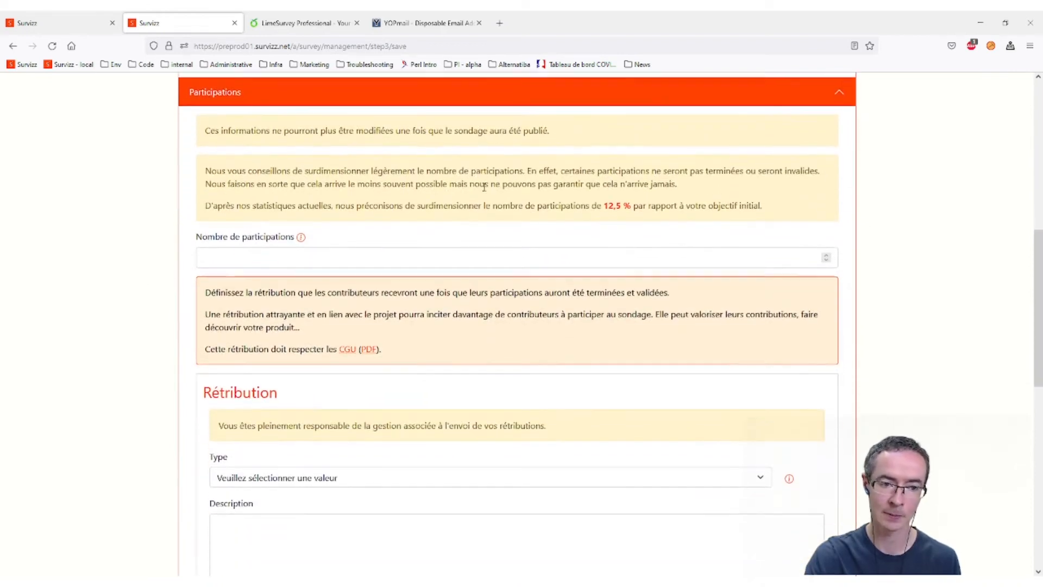
click(358, 249)
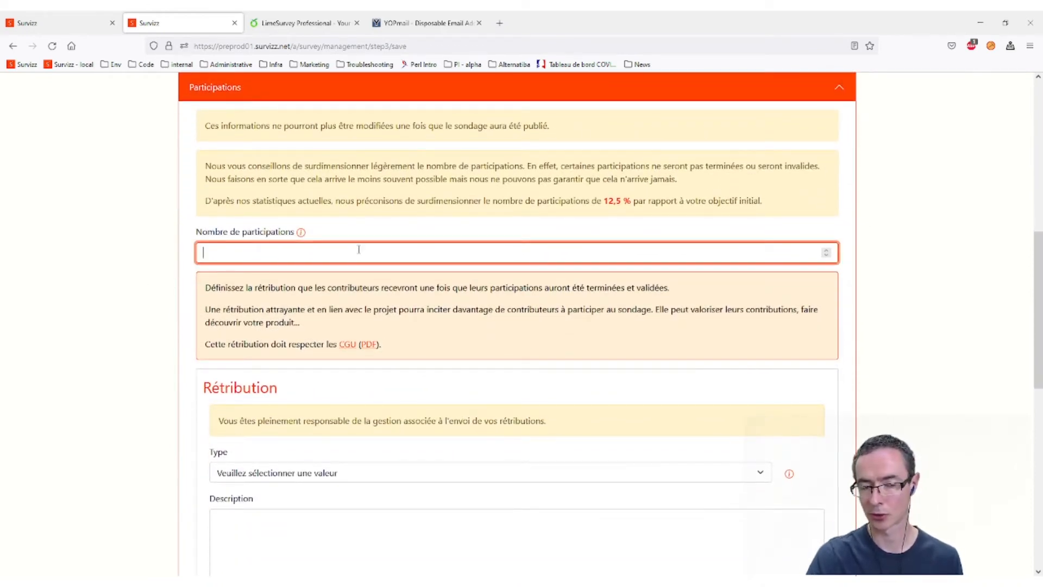
text(3)
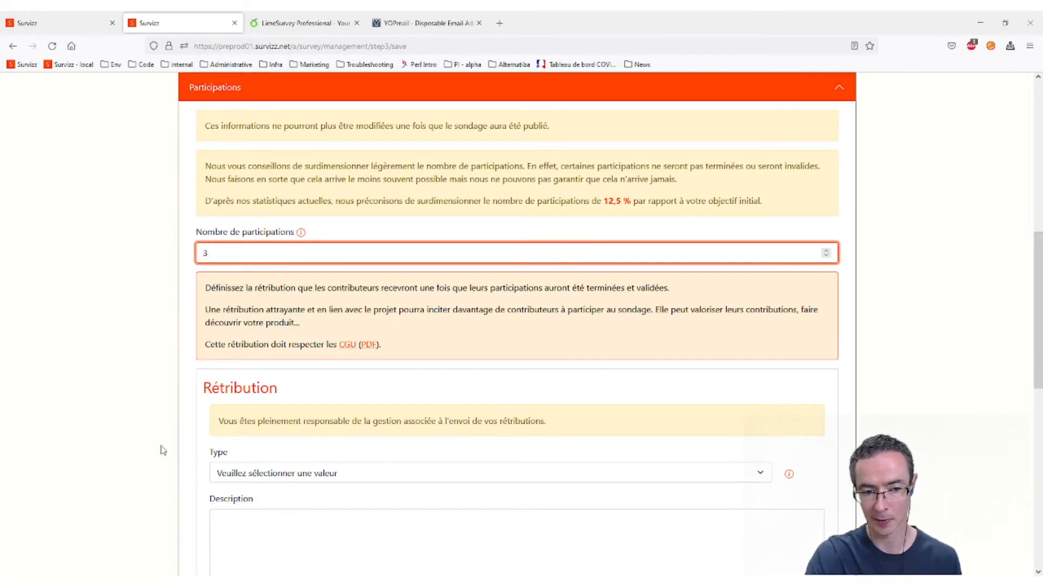
scroll(408, 418, down, 2)
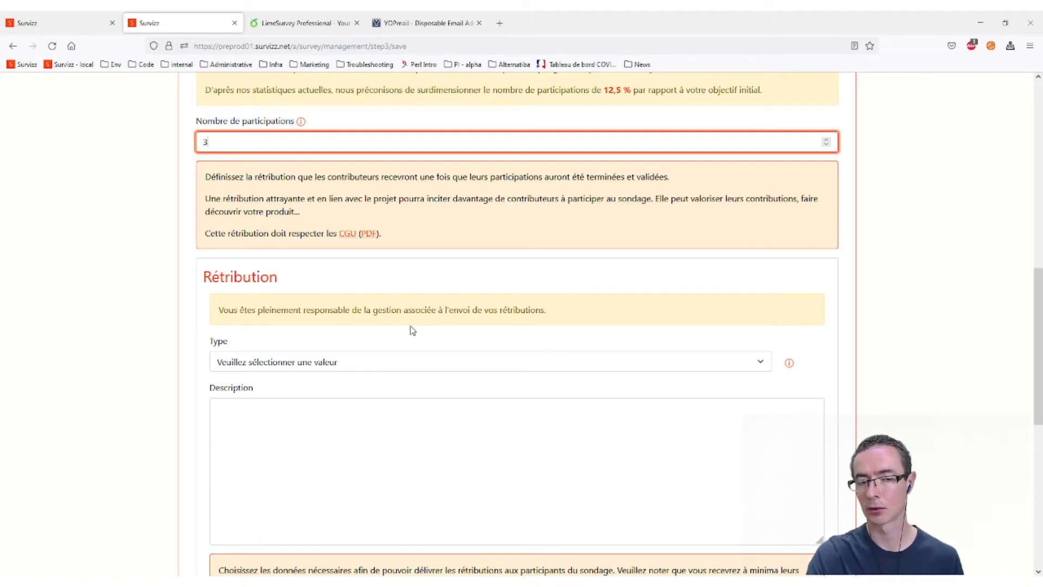
click(332, 361)
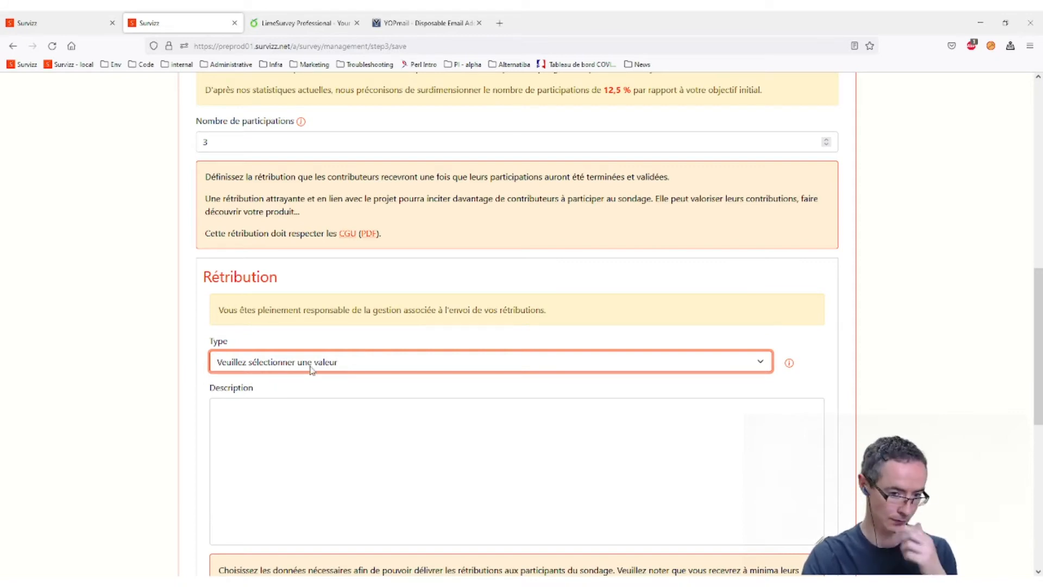
click(273, 452)
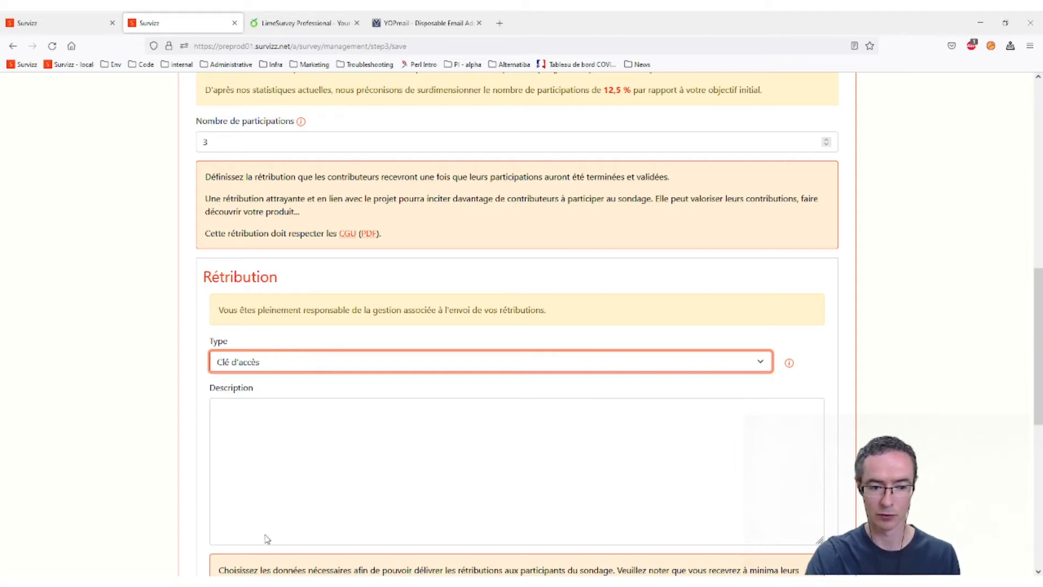
click(47, 17)
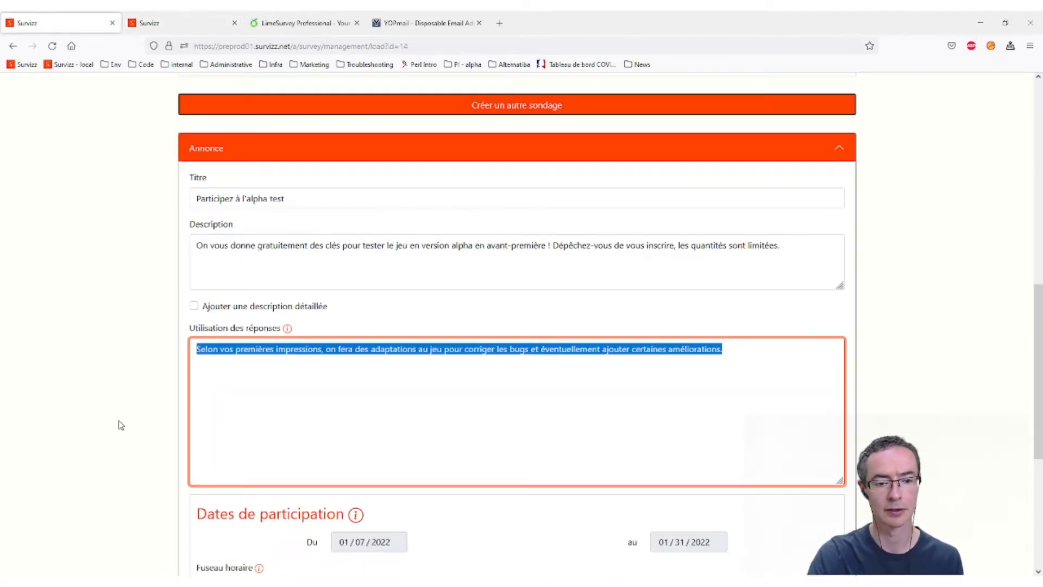
scroll(374, 363, down, 2)
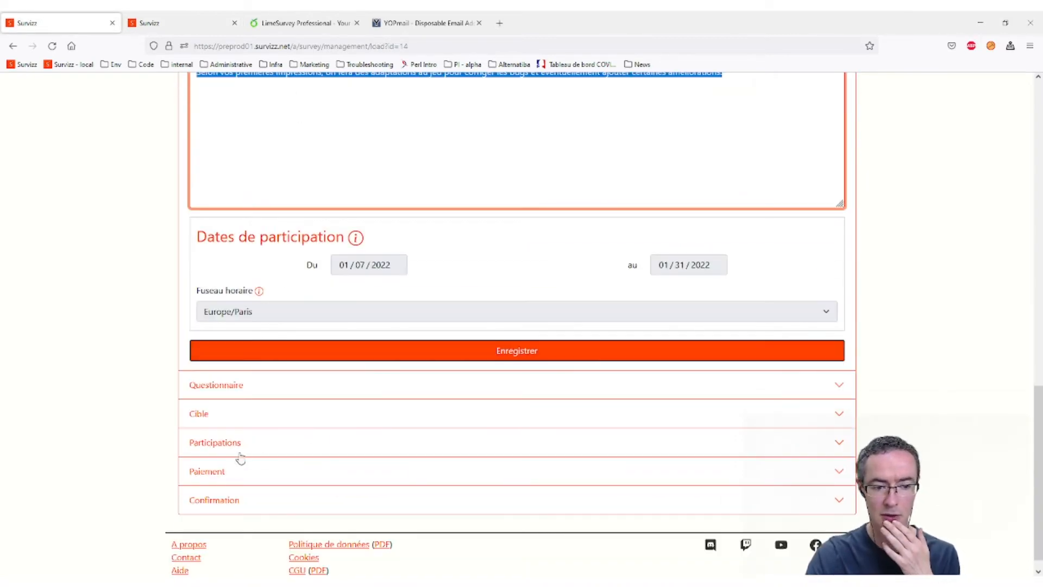
click(259, 451)
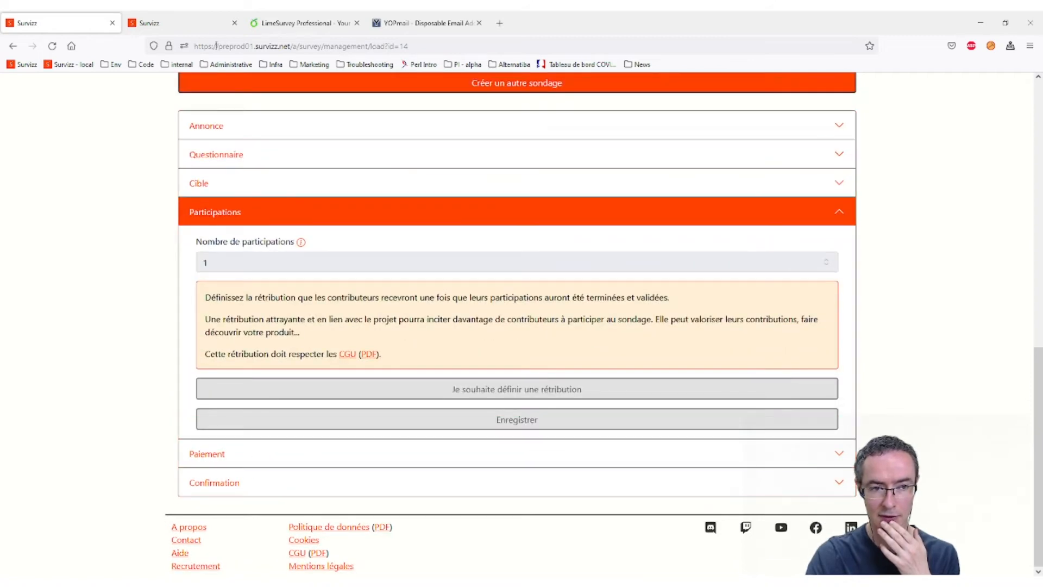
click(170, 17)
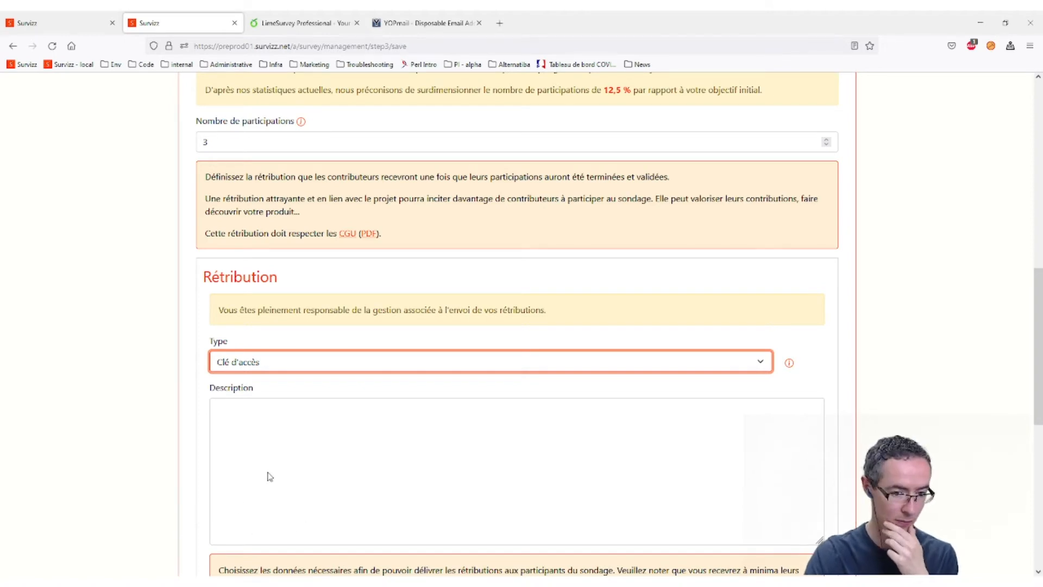
- Make the reward an Invitation described as 'Invitation à une soirée de remerciement sur notre serveur Discord en distanciel.'
key(Down)
click(379, 419)
text(Invitation à une soirée de remerciement)
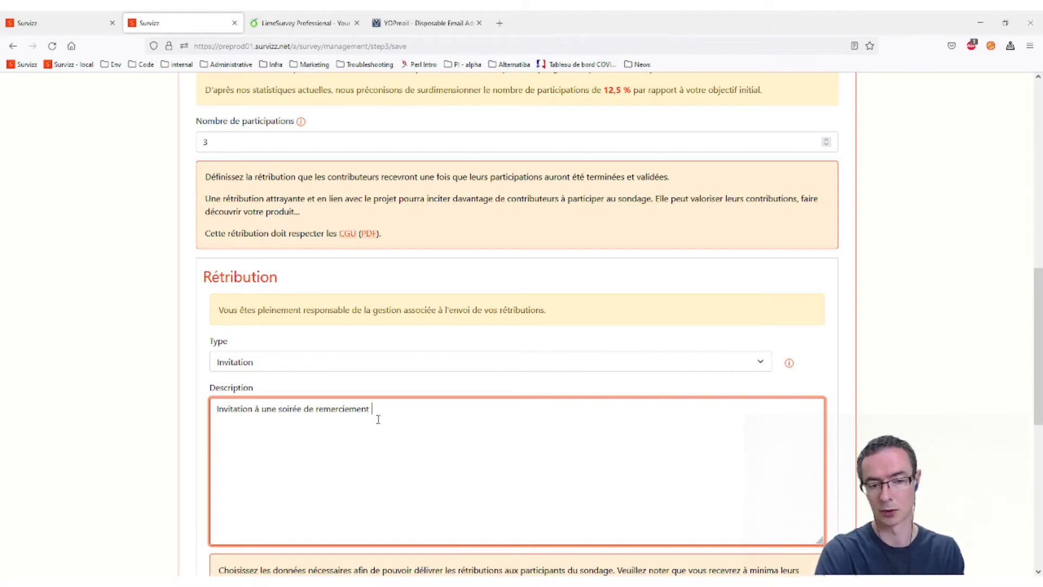
text(sur notre)
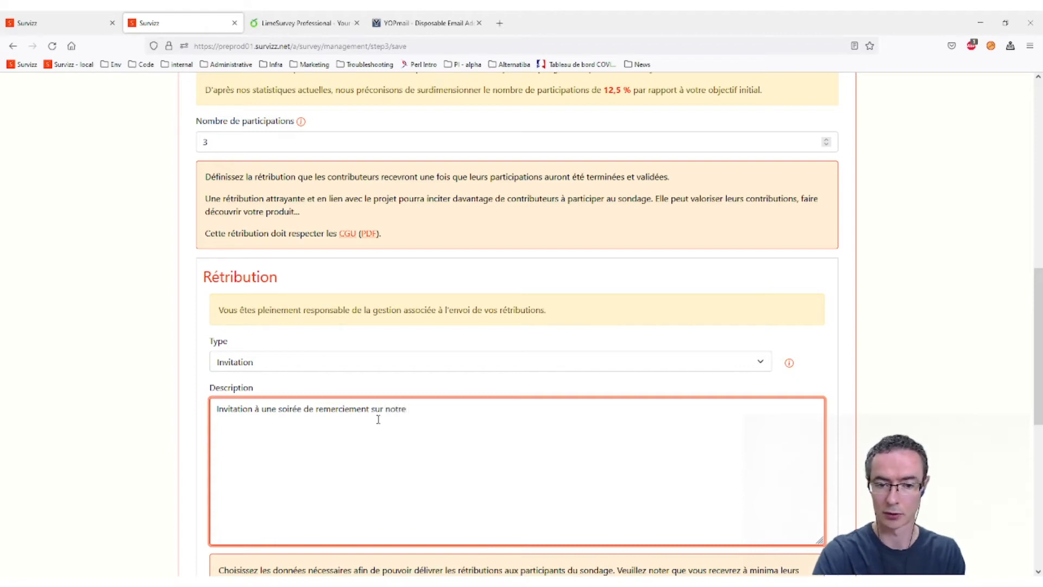
text( serveur Disc)
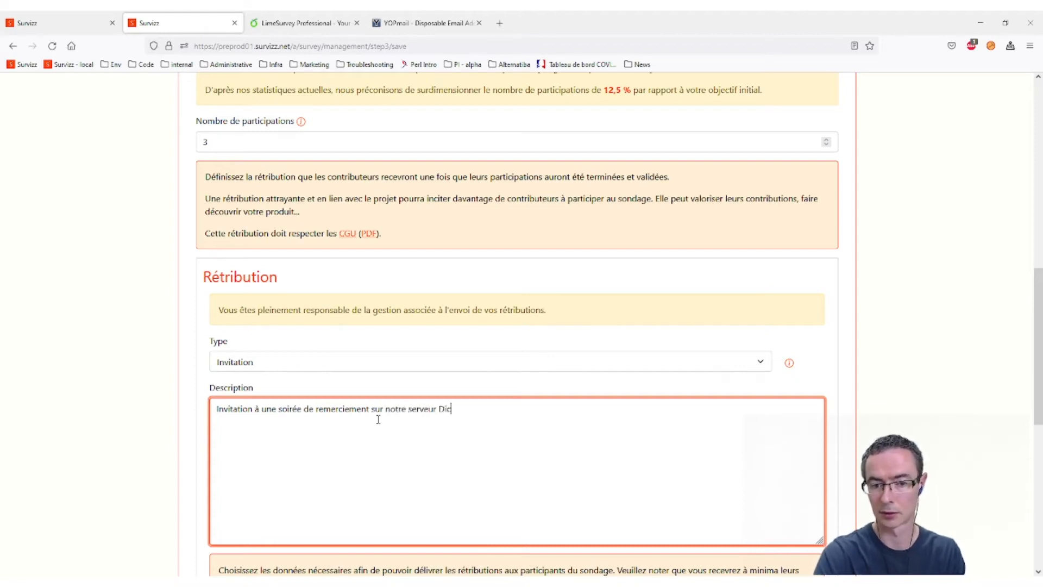
text(ord en dis)
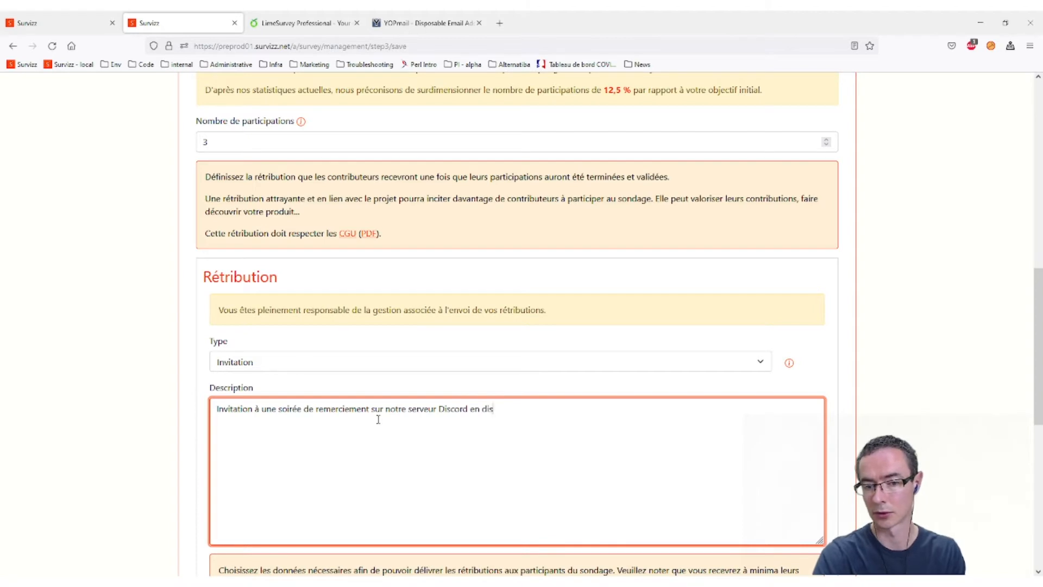
text(tanciel.)
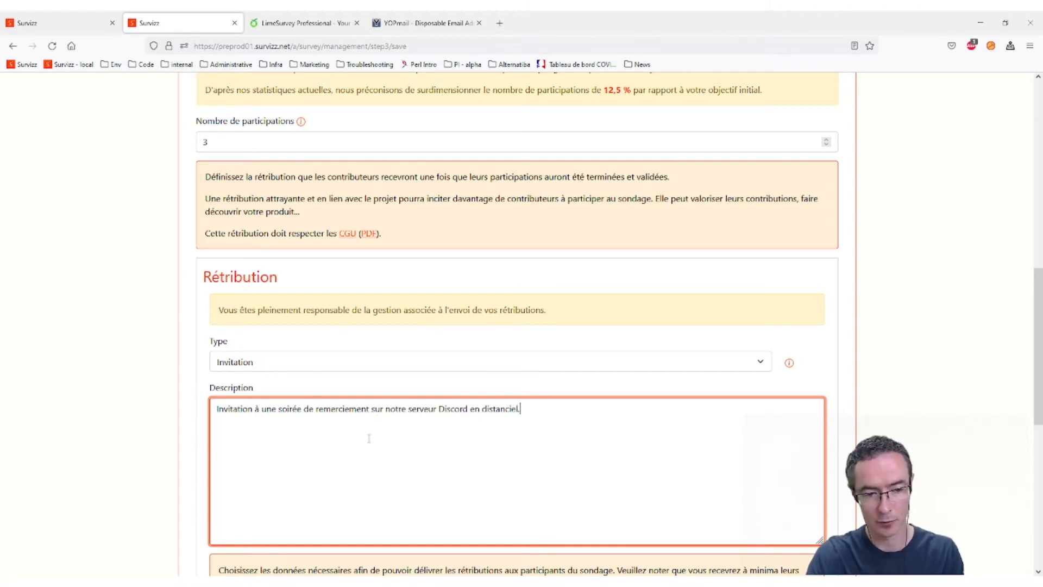
scroll(377, 415, down, 2)
scroll(369, 422, down, 2)
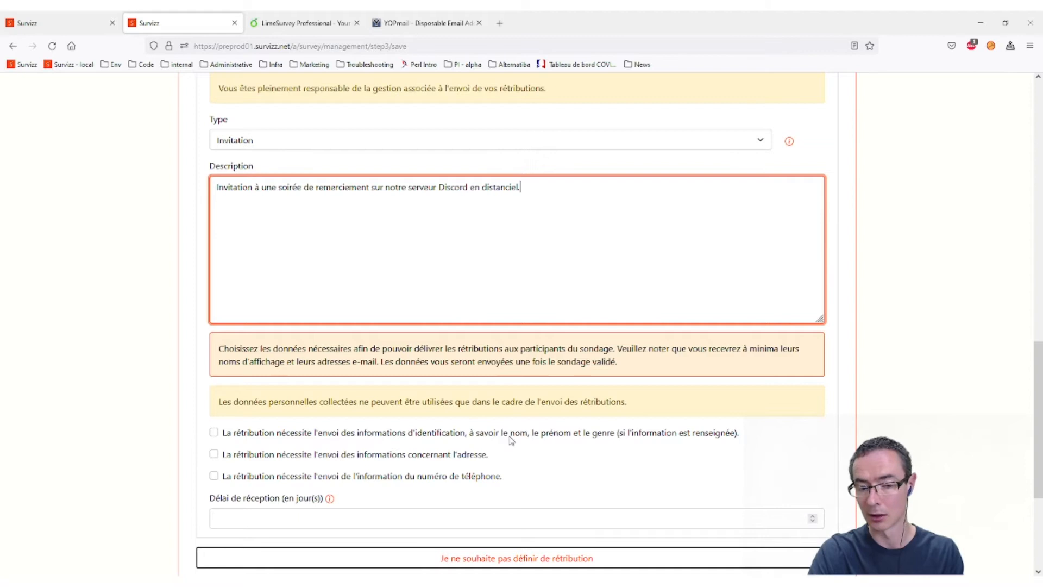
click(454, 445)
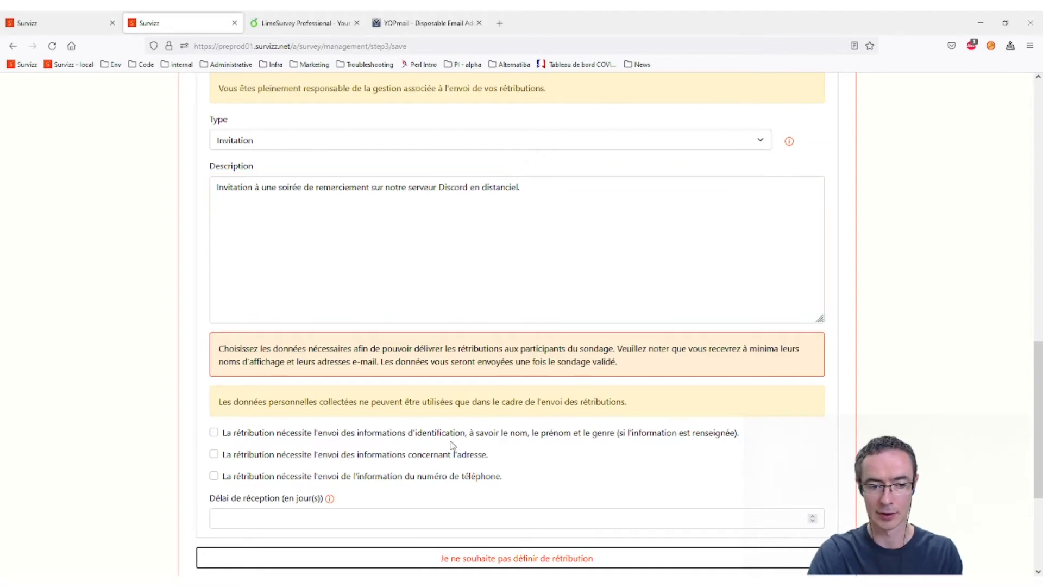
- Require participants' identification information to deliver the reward
click(455, 441)
click(132, 376)
scroll(294, 385, down, 2)
scroll(294, 385, up, 1)
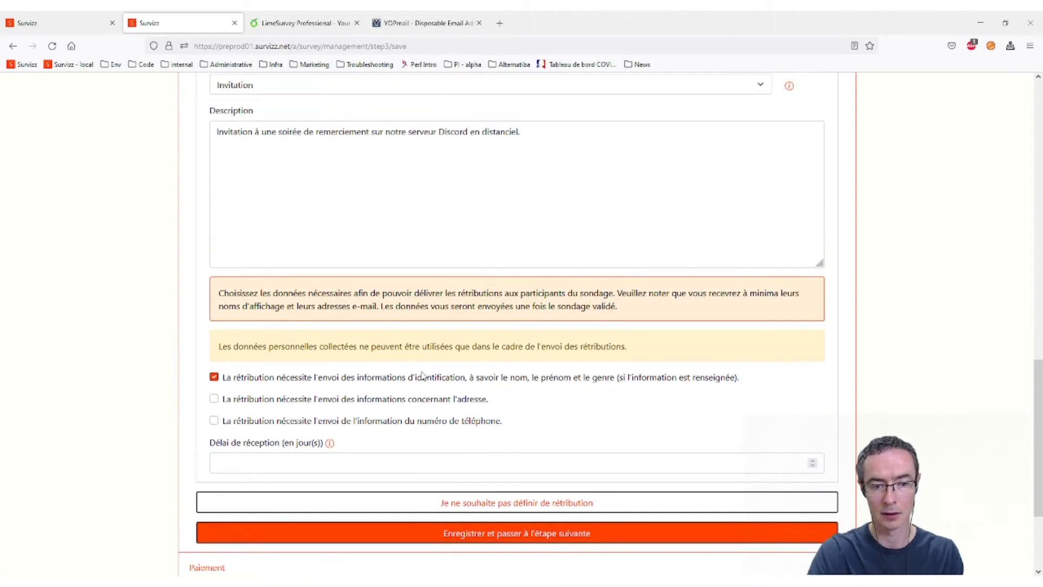
scroll(379, 324, up, 3)
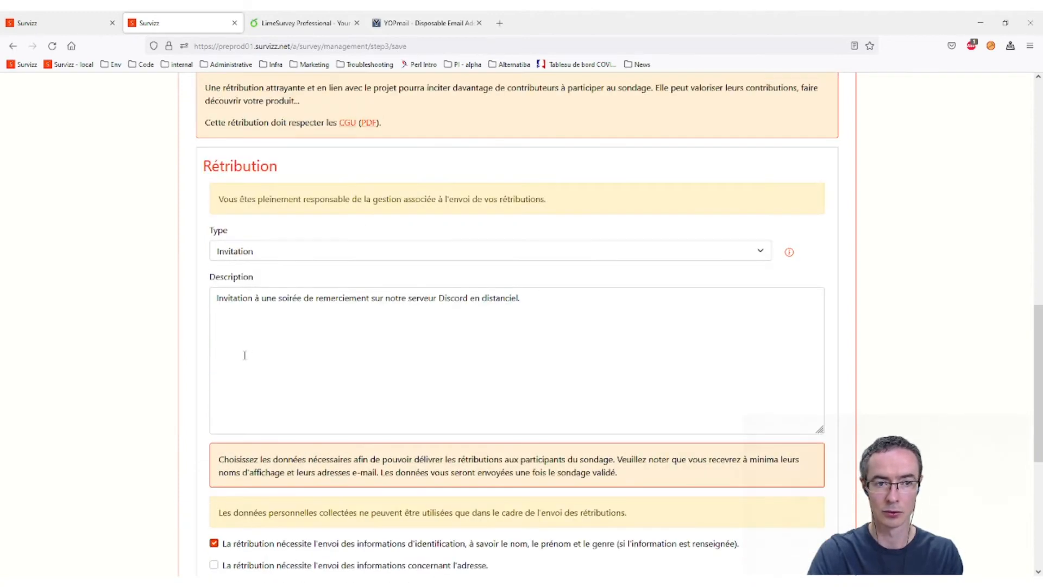
scroll(303, 345, down, 4)
scroll(420, 337, up, 2)
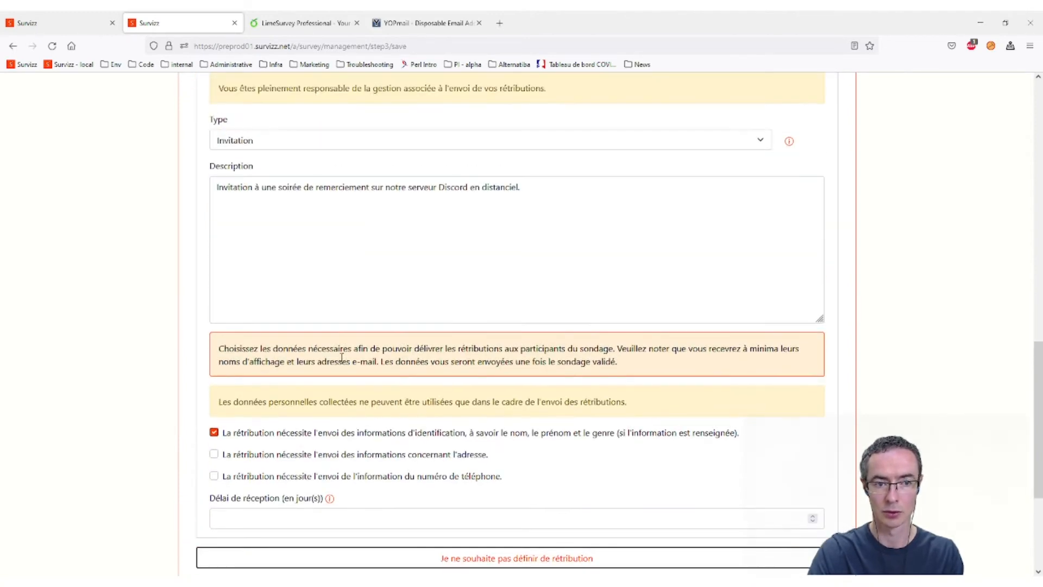
scroll(728, 326, down, 2)
scroll(405, 400, up, 1)
scroll(659, 321, down, 1)
- Save the reward step and publish GRID™ Legends, now showing 0 of 3 participations
click(539, 481)
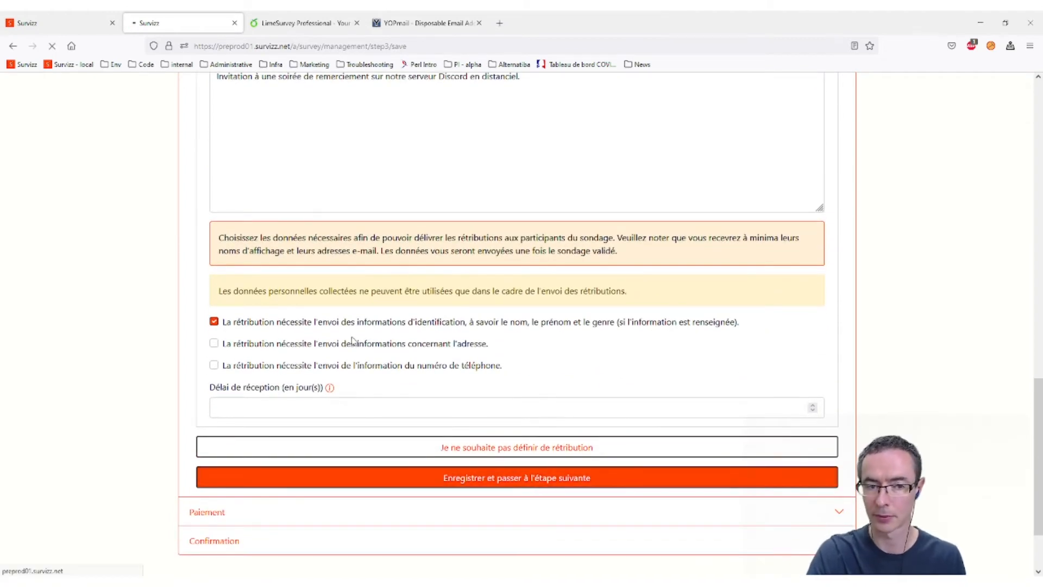
scroll(563, 422, down, 3)
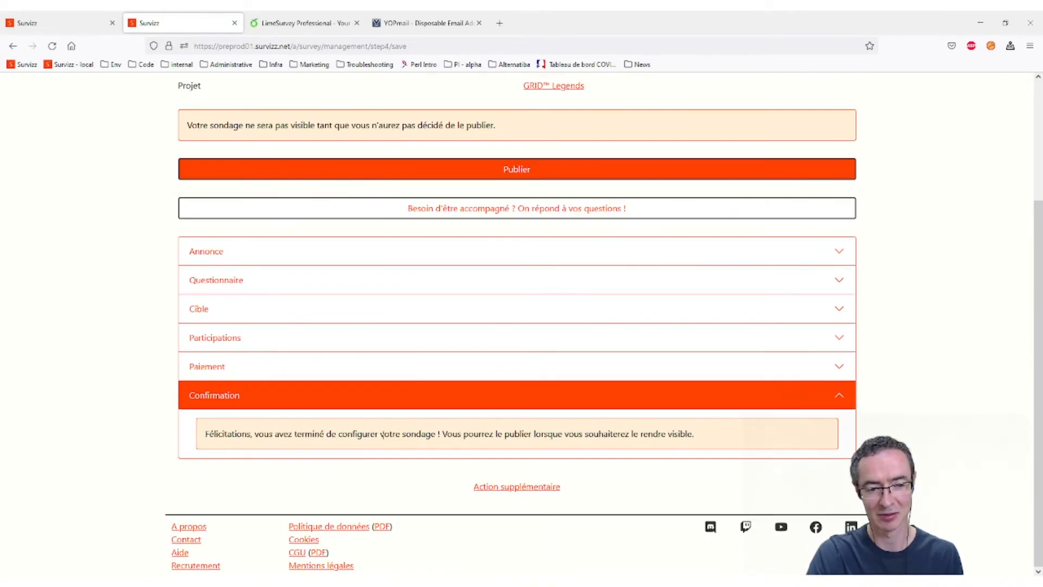
scroll(484, 200, up, 3)
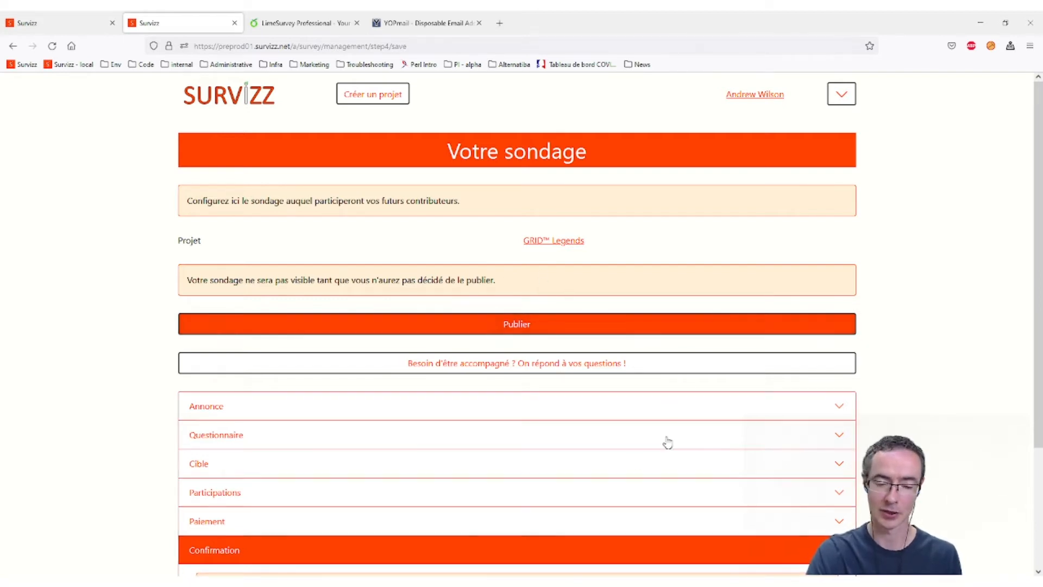
scroll(458, 529, down, 2)
scroll(458, 526, up, 1)
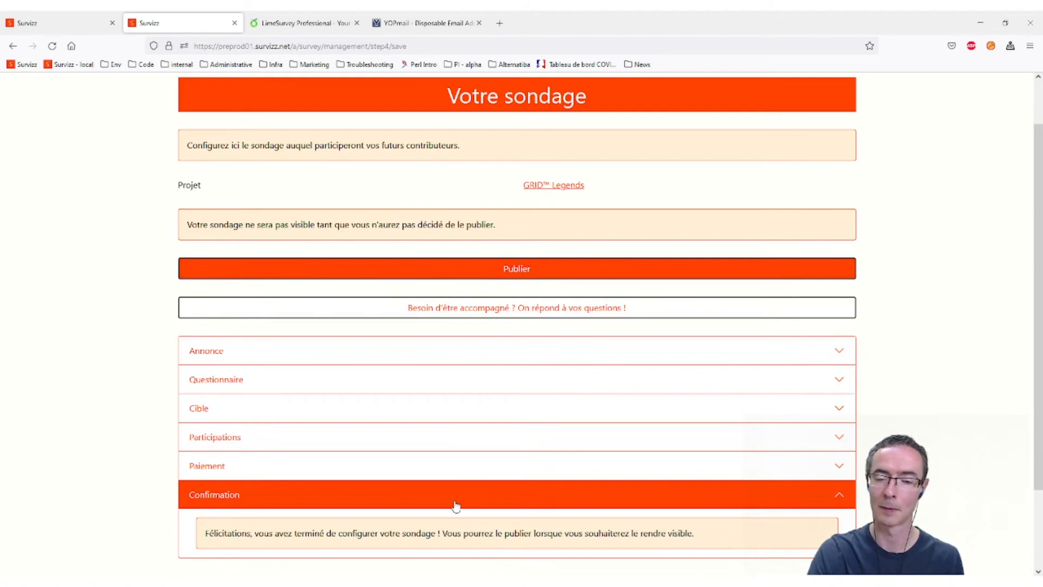
click(541, 268)
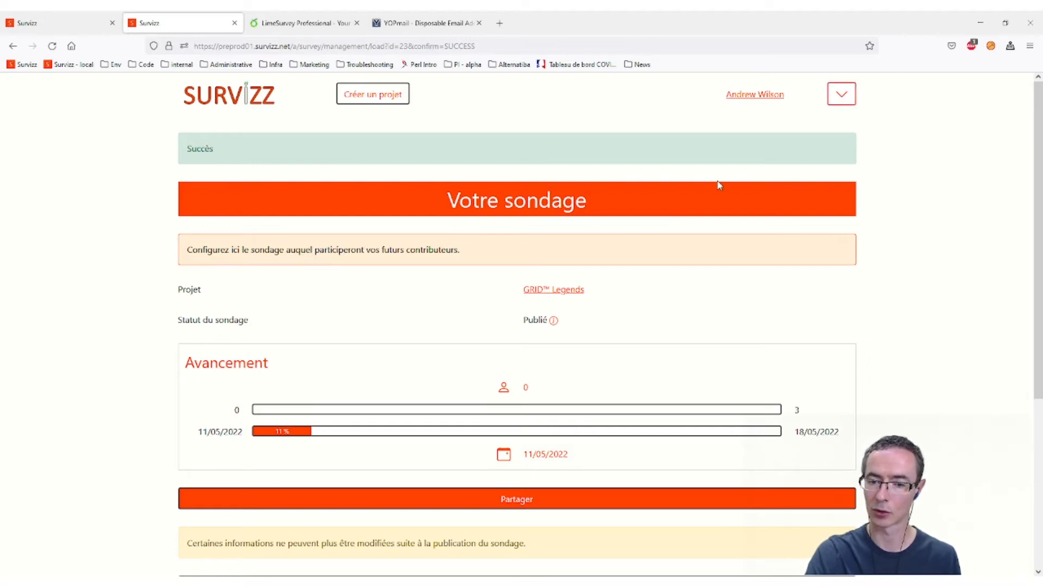
- Sign out of the project owner's account and sign in with the participant's e-mail and password
click(851, 98)
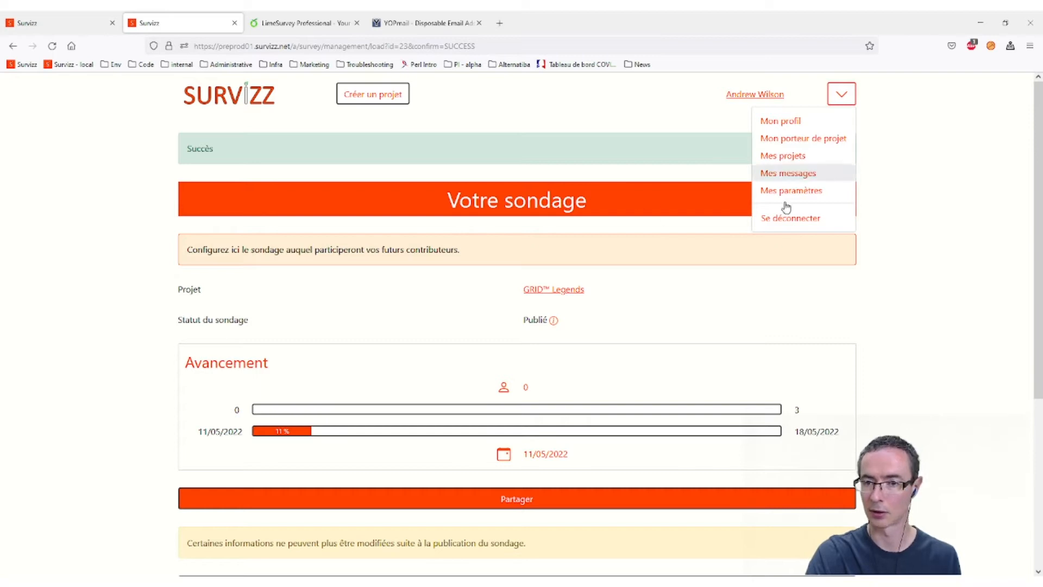
click(798, 218)
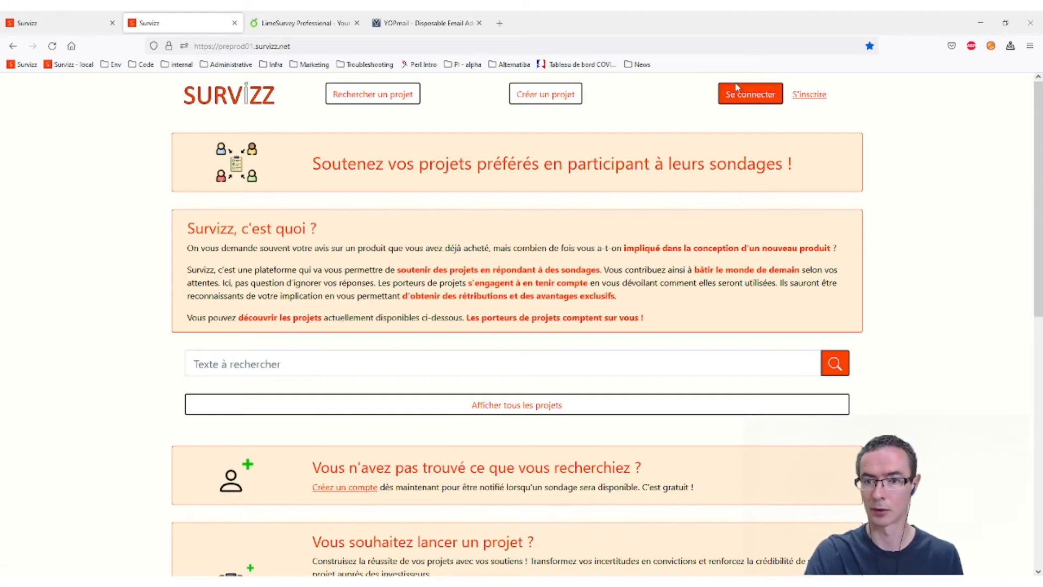
click(742, 101)
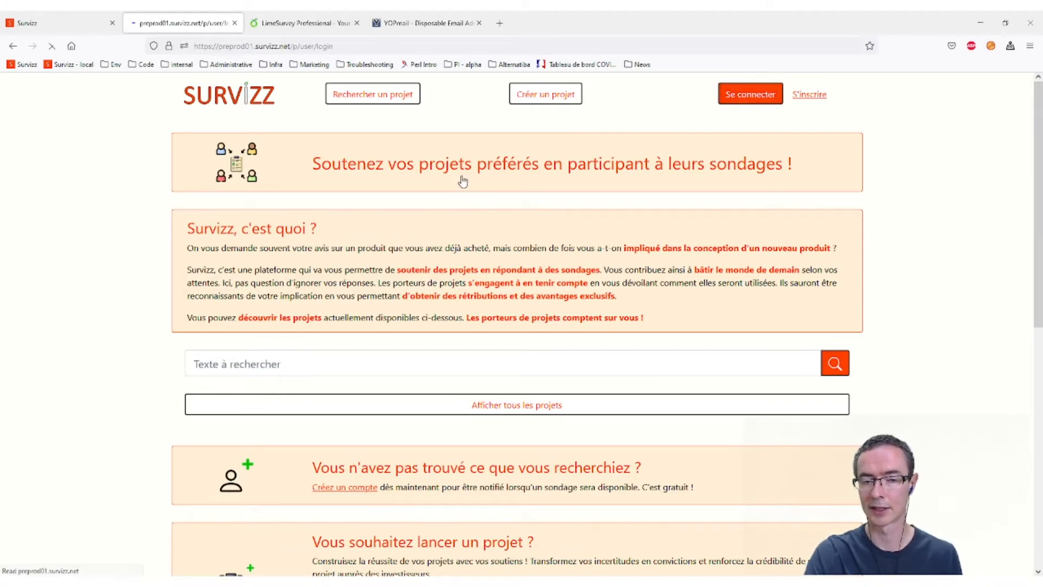
click(328, 214)
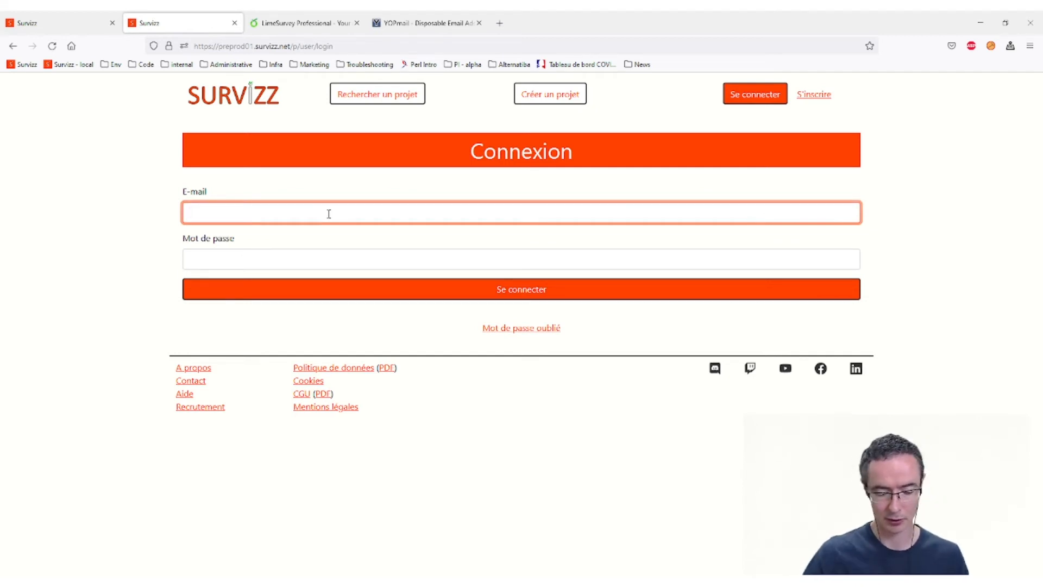
key(Tab)
text(•••••••••)
key(Return)
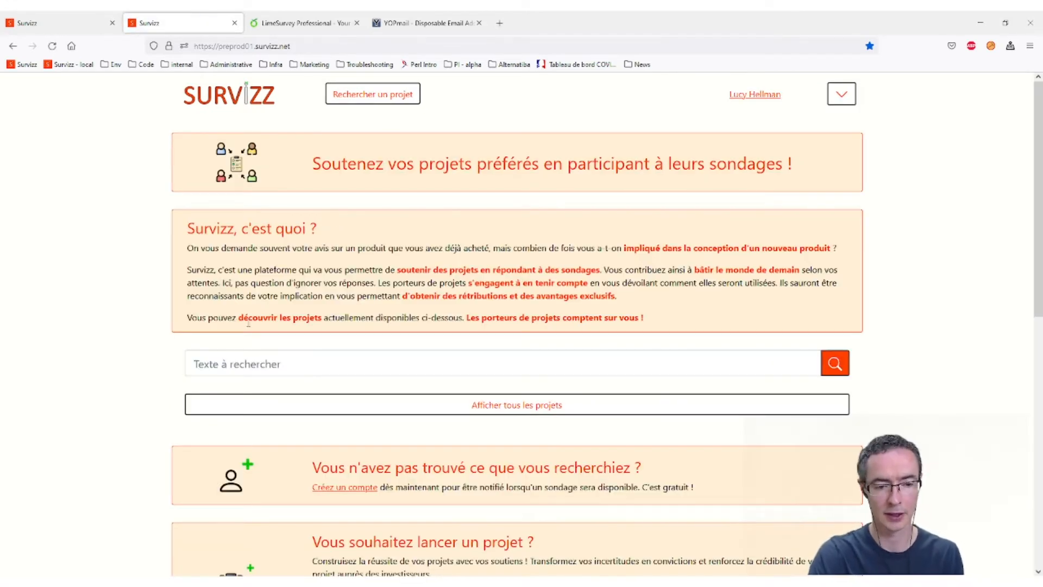
click(307, 363)
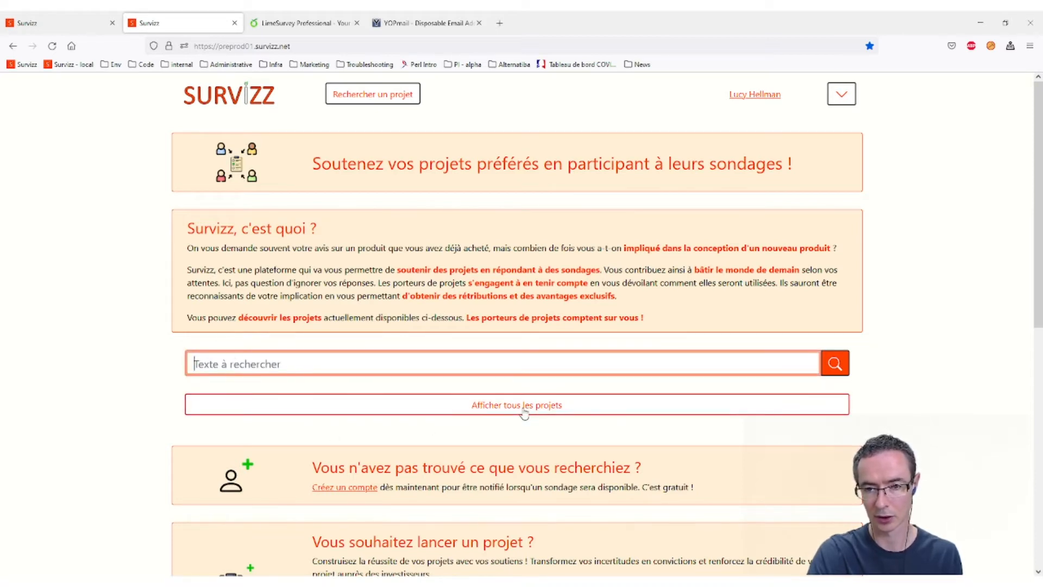
click(586, 409)
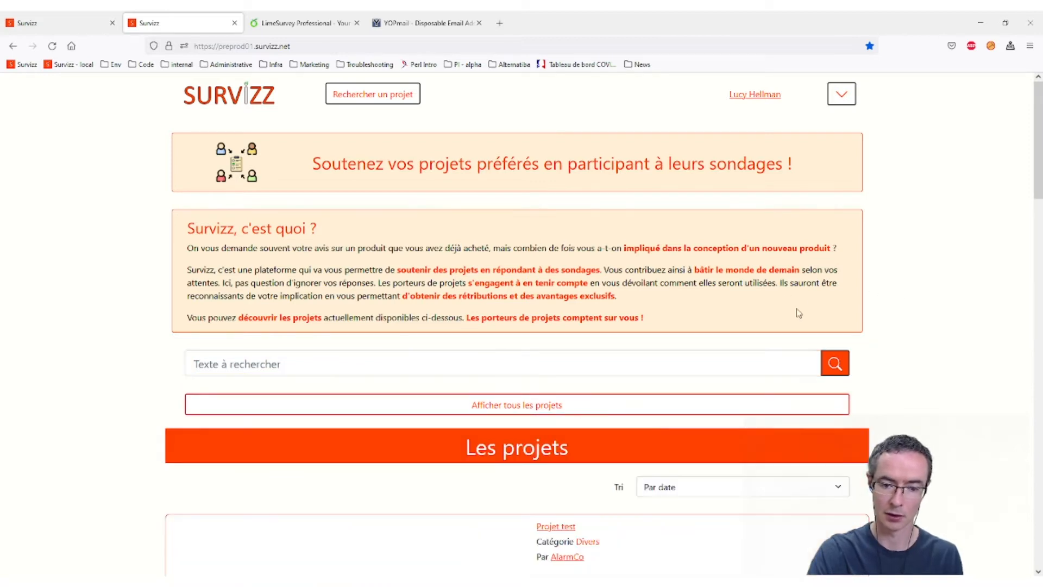
scroll(634, 442, down, 10)
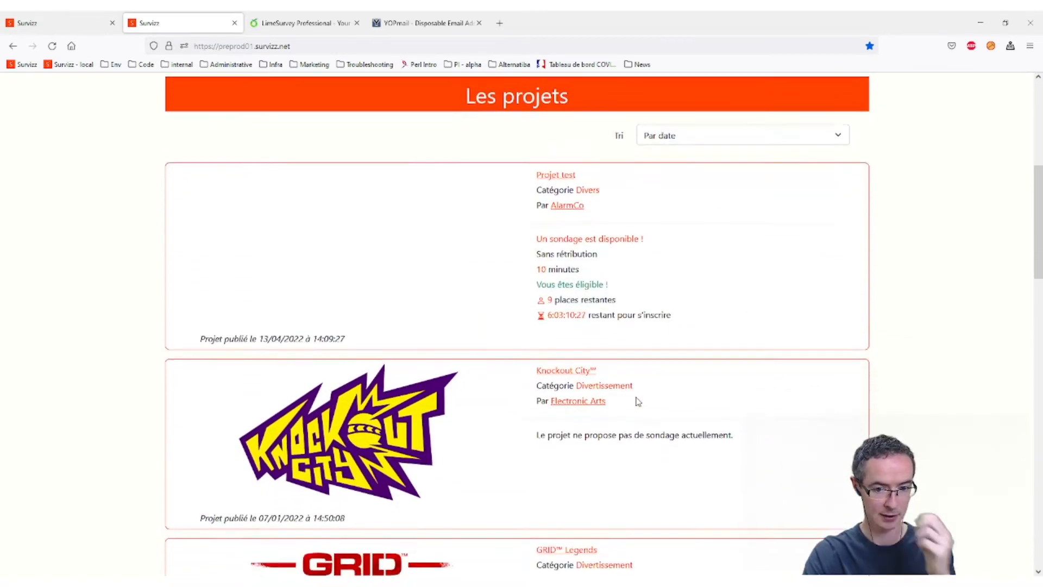
click(571, 273)
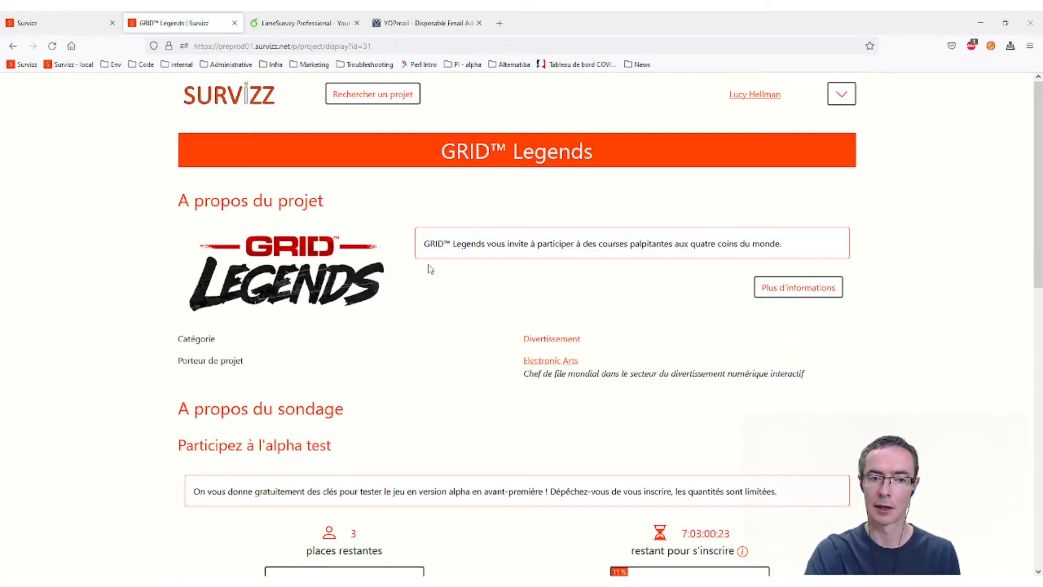
scroll(466, 246, down, 4)
scroll(466, 247, down, 8)
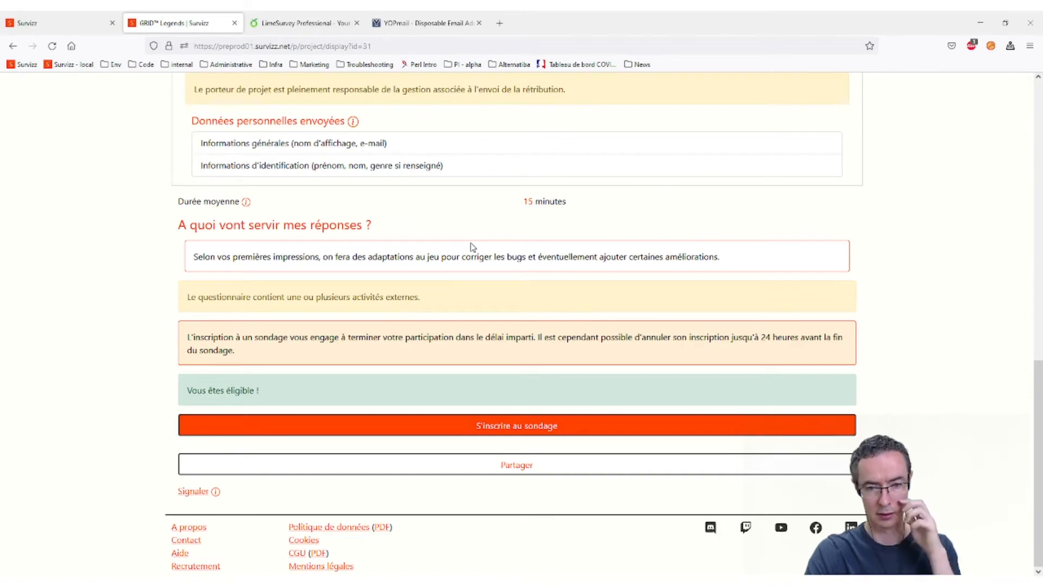
scroll(474, 246, up, 3)
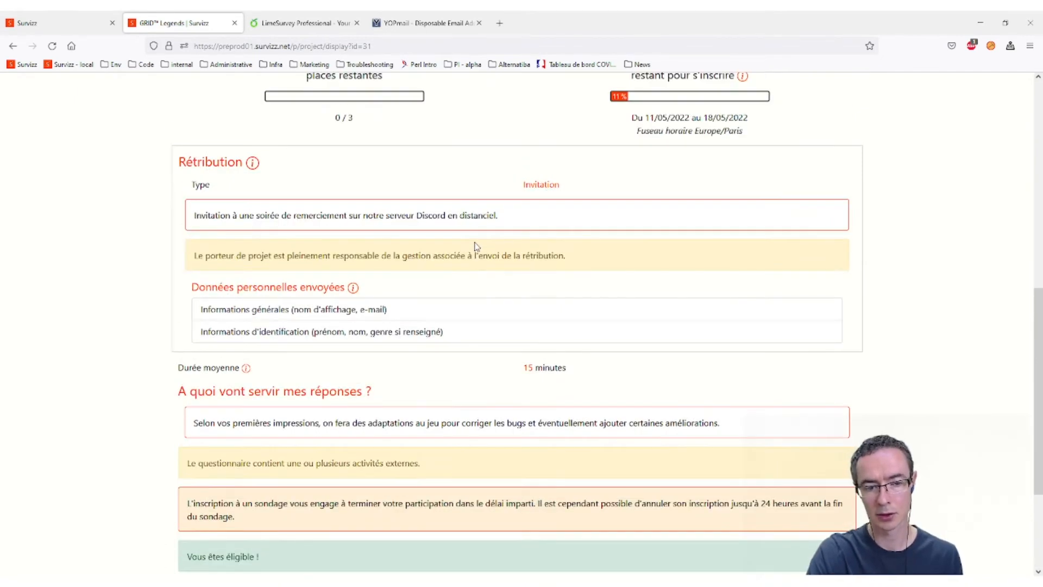
scroll(474, 246, down, 3)
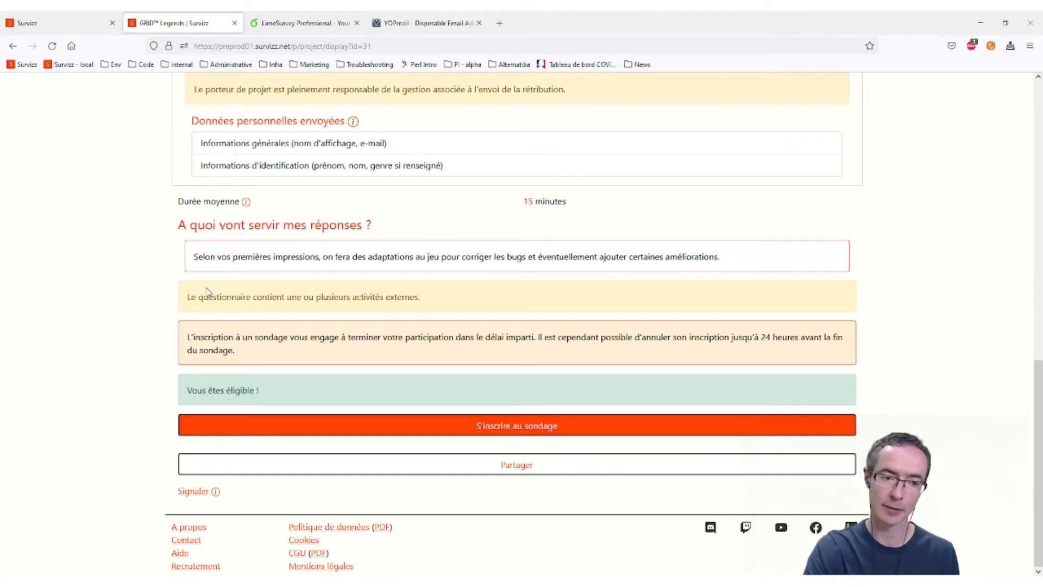
drag(513, 299, 168, 302)
click(166, 303)
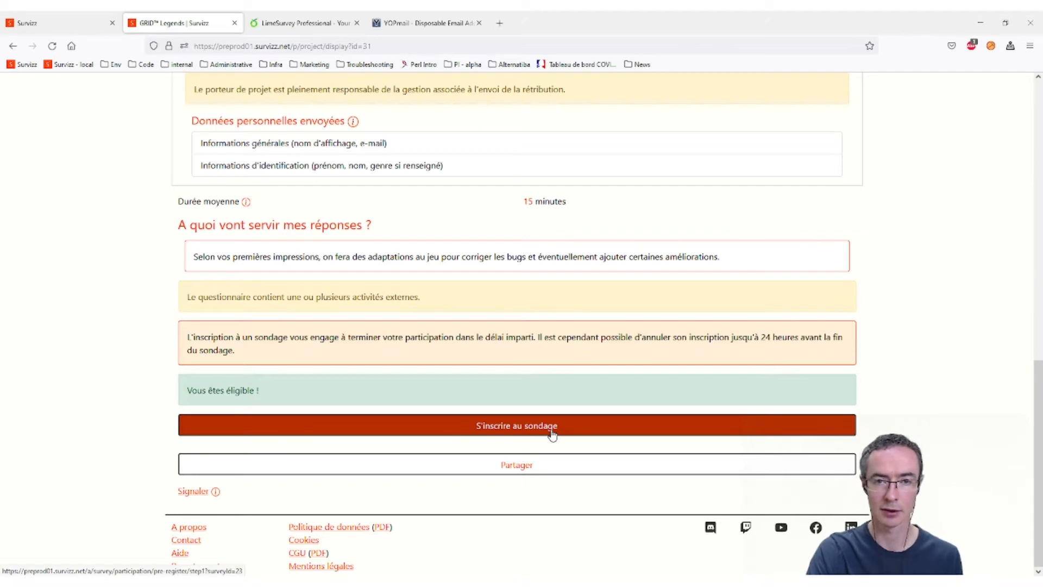
- Register for the GRID Legends survey and confirm the displayed personal data
click(526, 424)
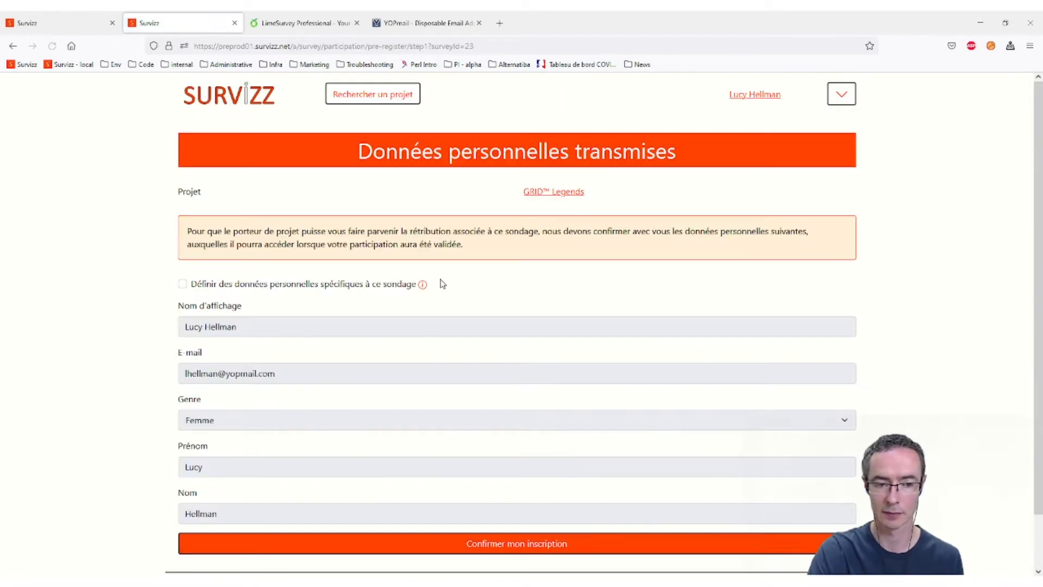
scroll(489, 412, down, 2)
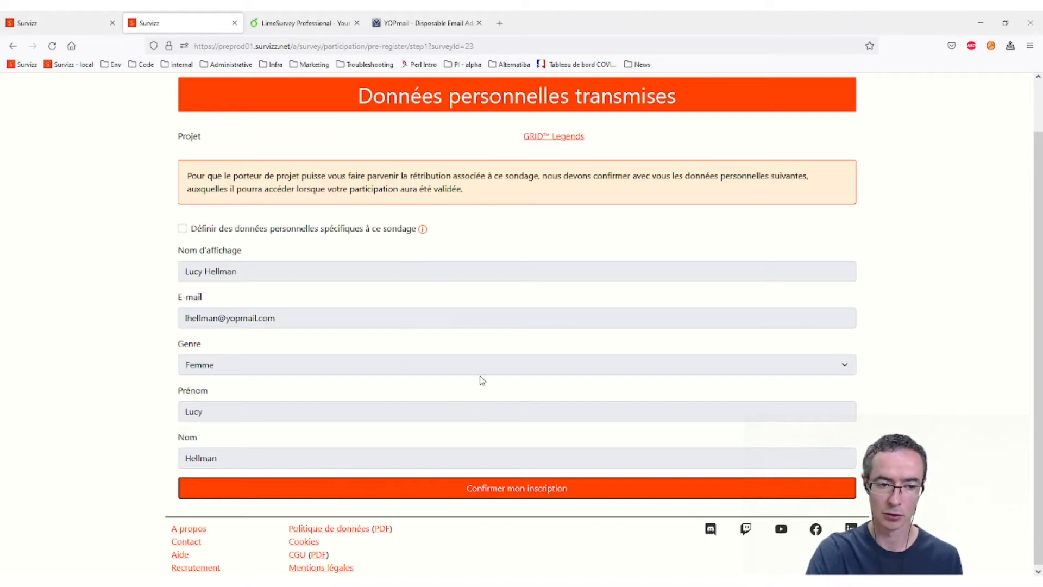
click(486, 492)
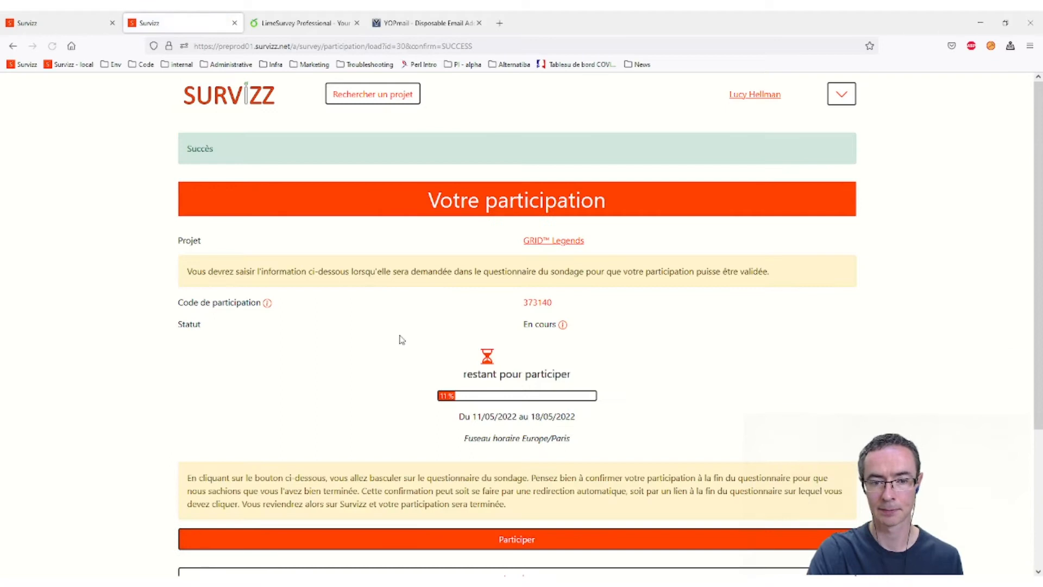
- Show the Code de participation info popup explaining how the code links participation to answers
scroll(722, 282, down, 1)
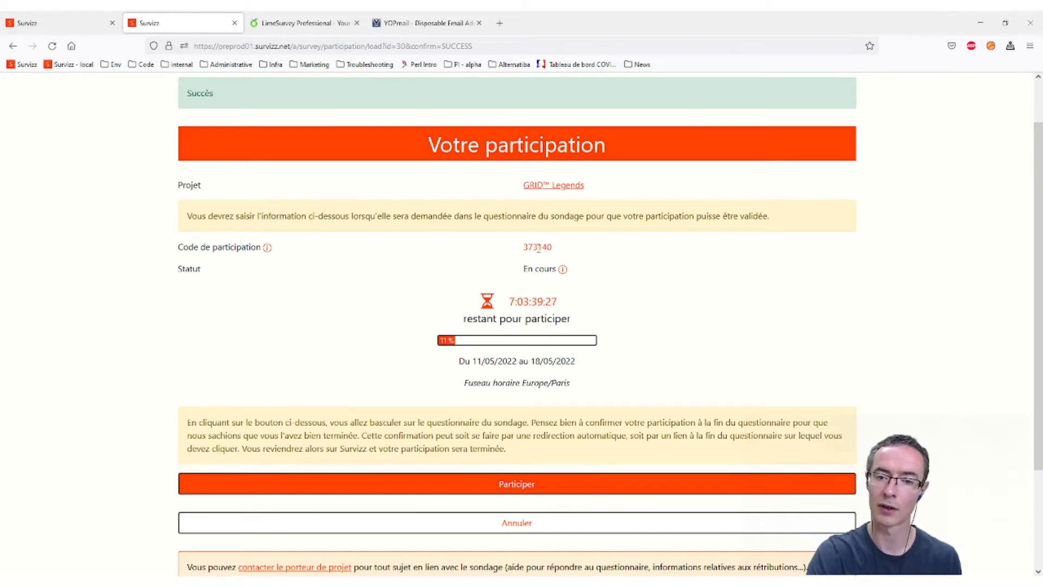
drag(515, 250, 569, 254)
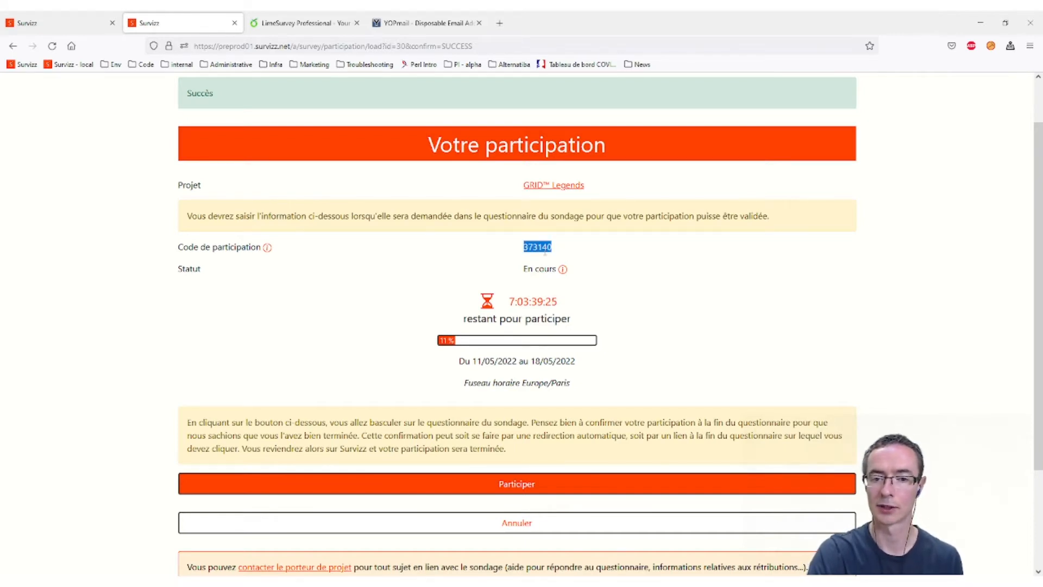
click(351, 242)
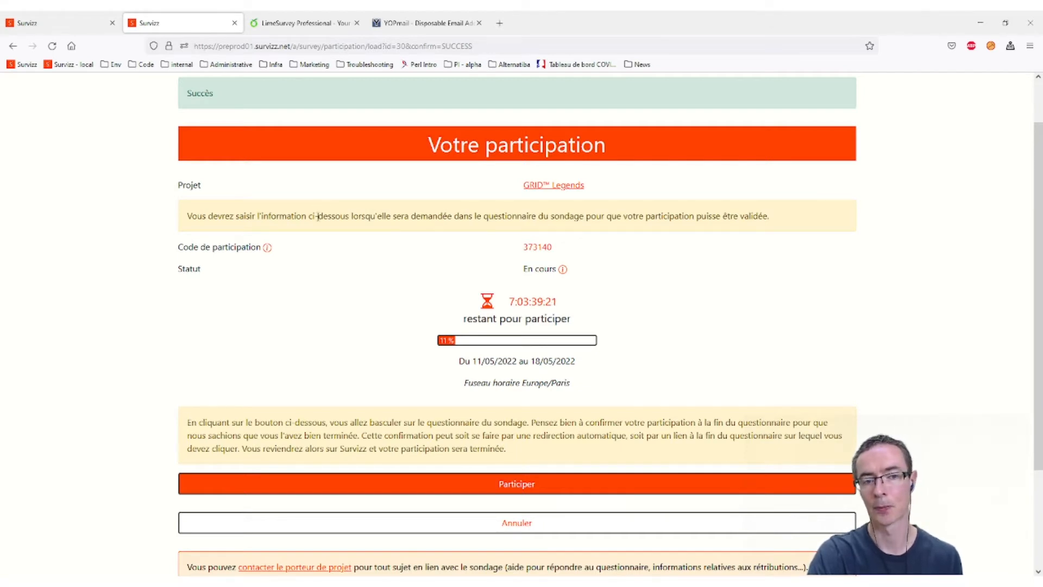
drag(193, 218, 409, 219)
click(409, 219)
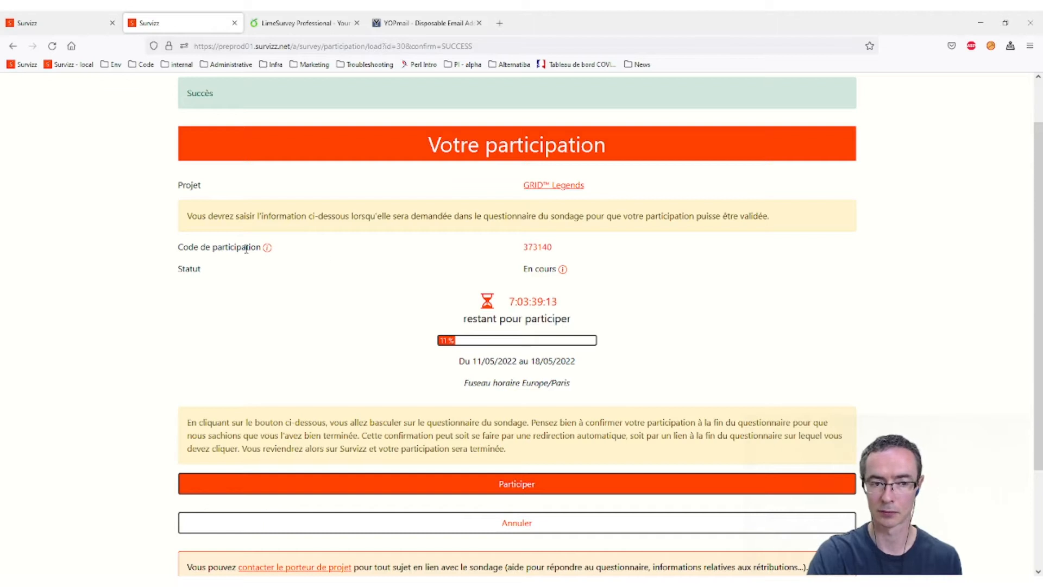
click(268, 248)
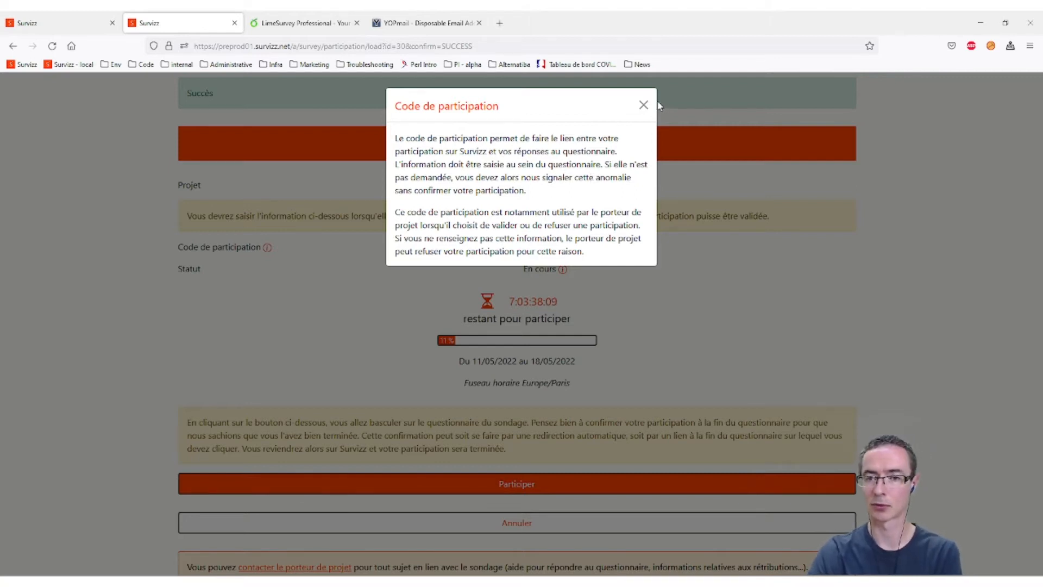
- Close the participation code popup and switch to the LimeSurvey Professional tab
click(643, 106)
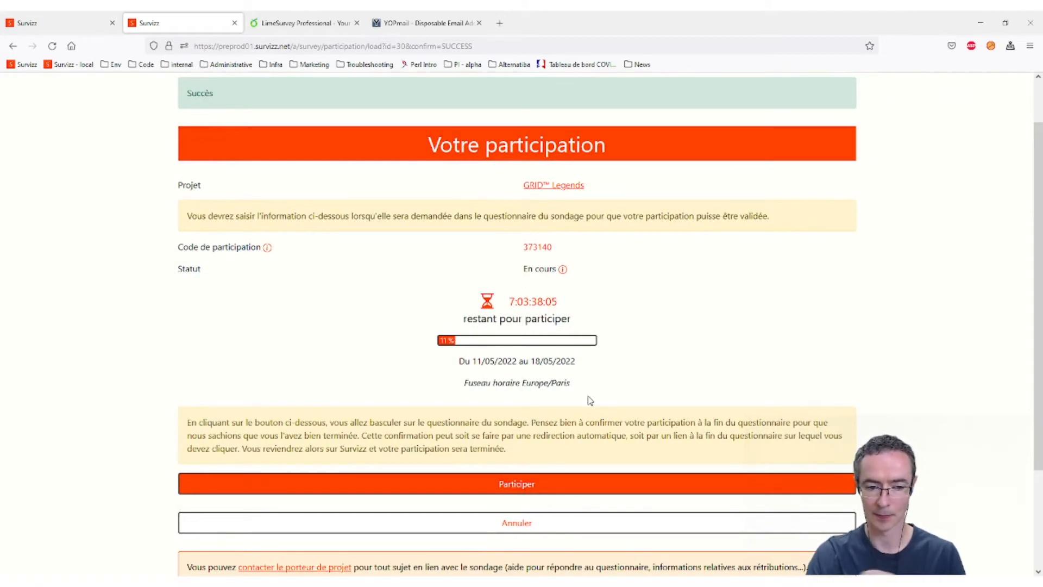
click(297, 22)
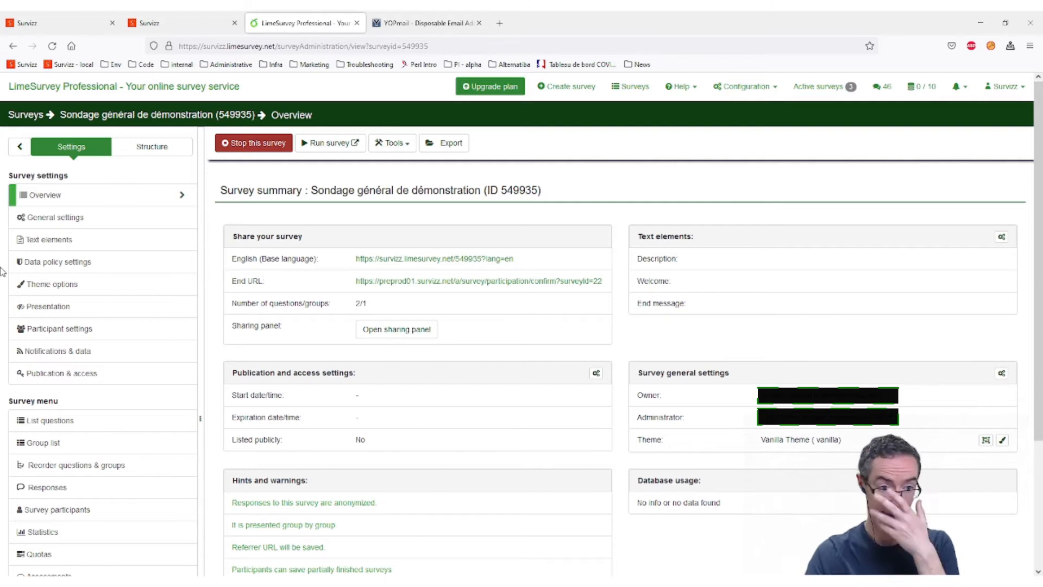
- Change the End URL in Text elements to end with surveyId=23, save, and verify it
click(120, 236)
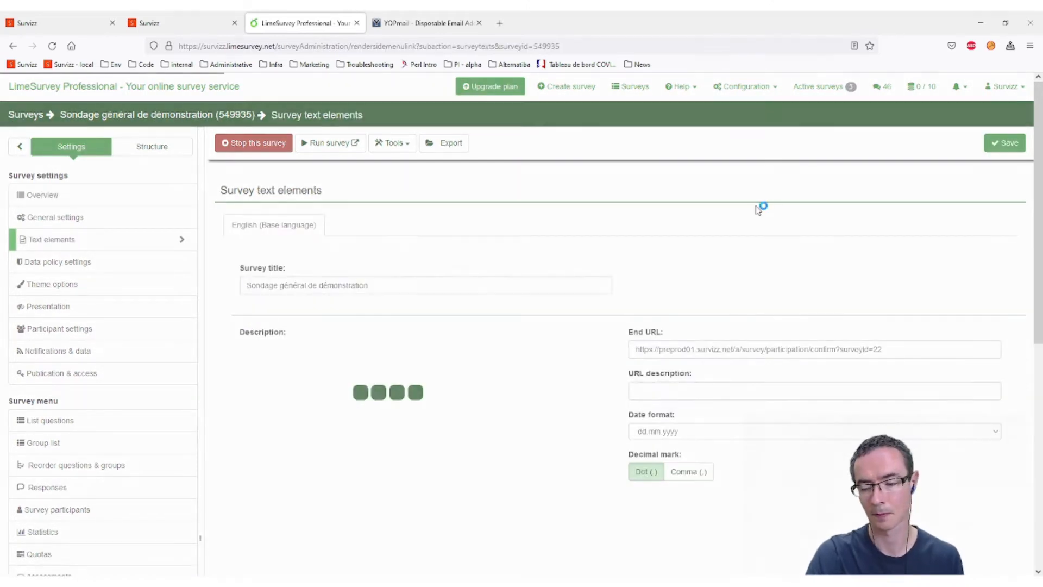
drag(915, 350, 630, 351)
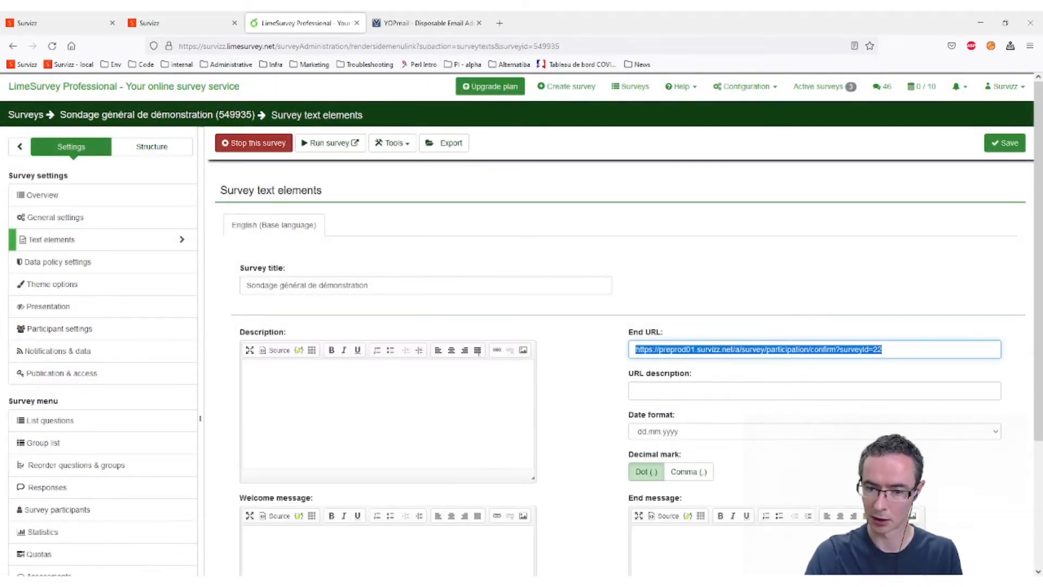
key(End)
key(BackSpace)
text(3)
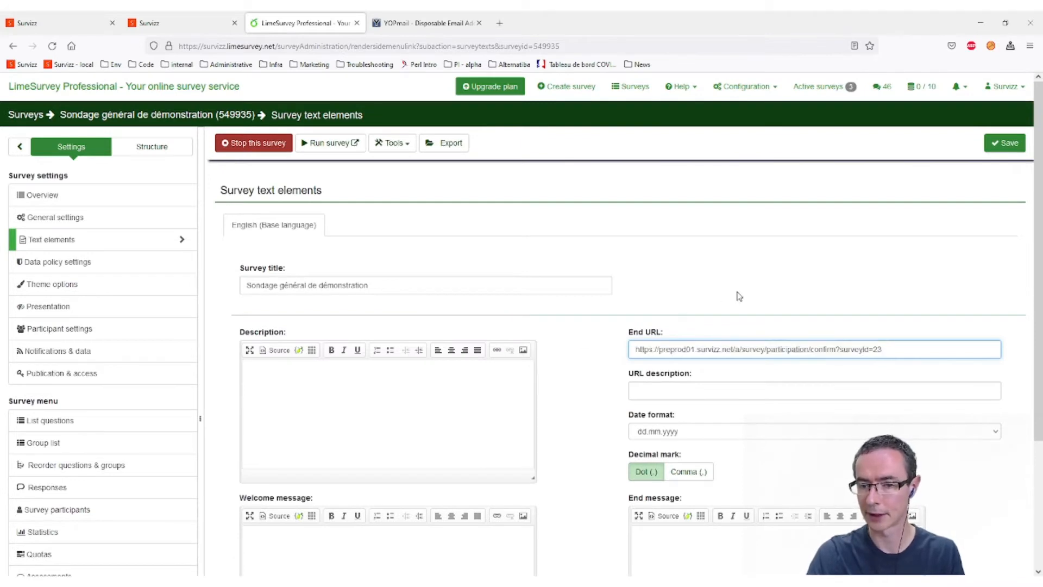
scroll(706, 341, down, 1)
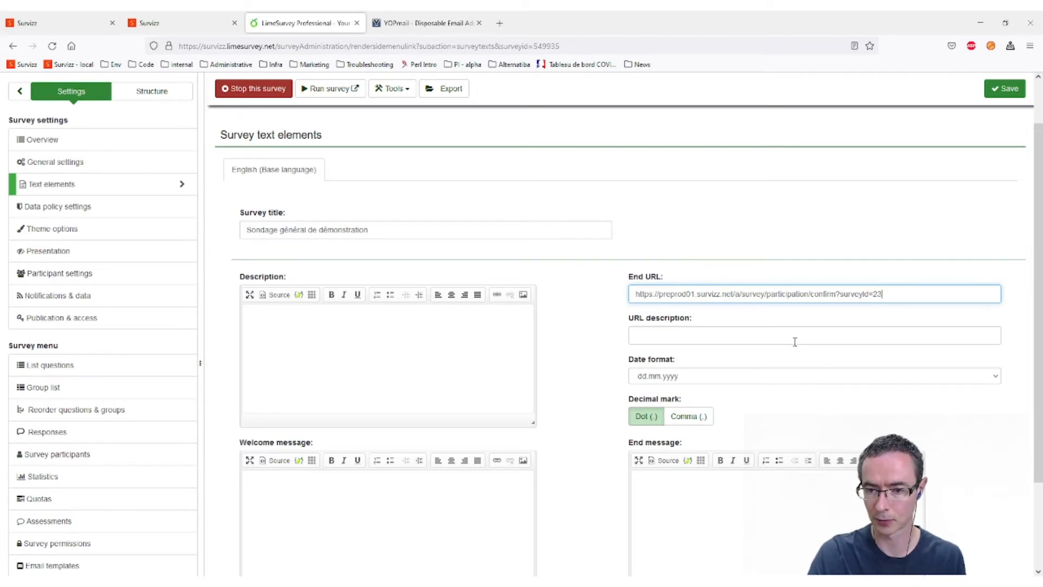
scroll(936, 310, down, 2)
click(1005, 143)
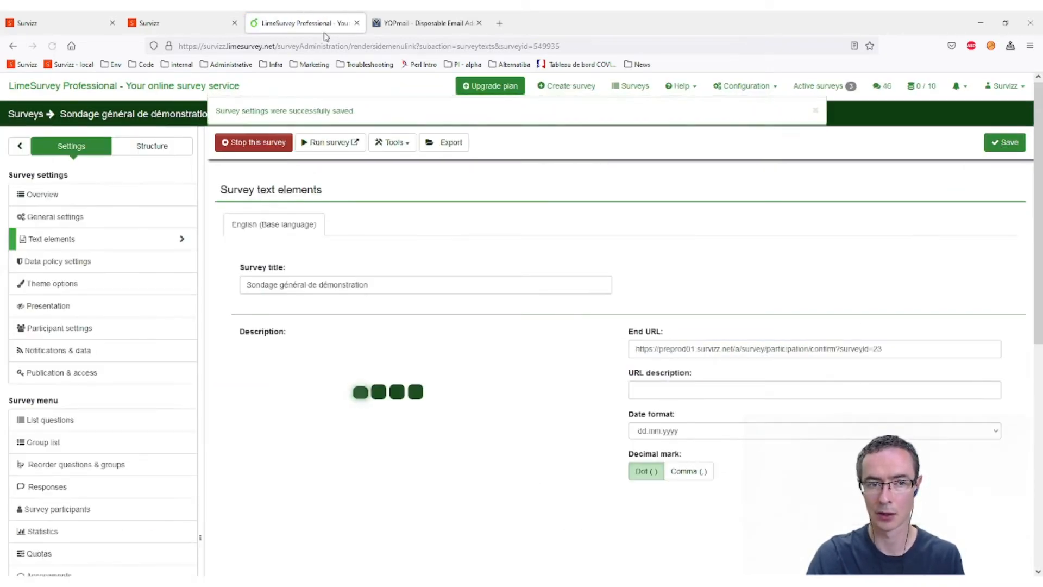
click(194, 25)
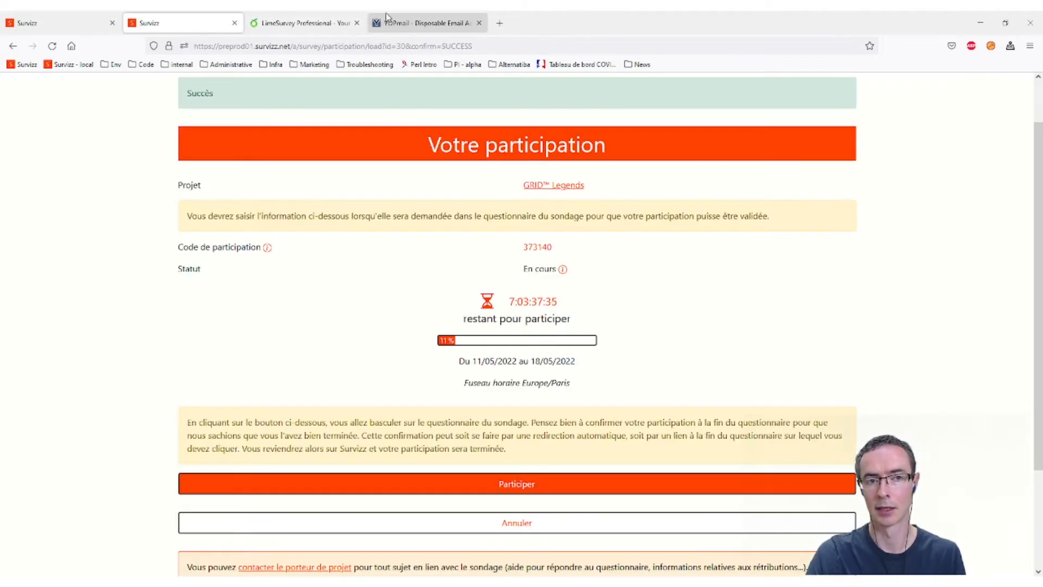
click(305, 23)
click(902, 349)
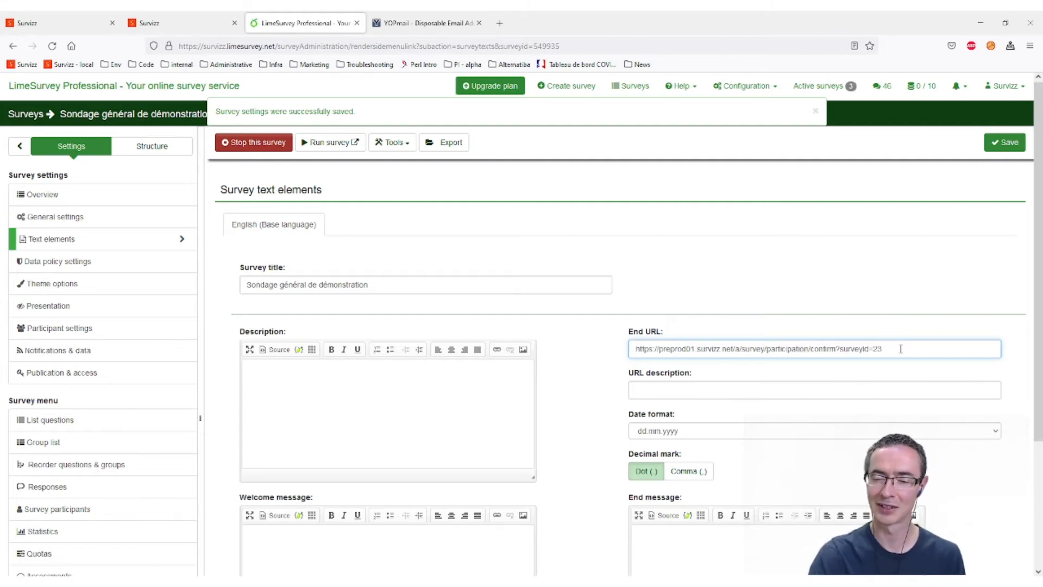
- Launch the LimeSurvey demonstration questionnaire with Participer on the Survizz participation page
click(174, 22)
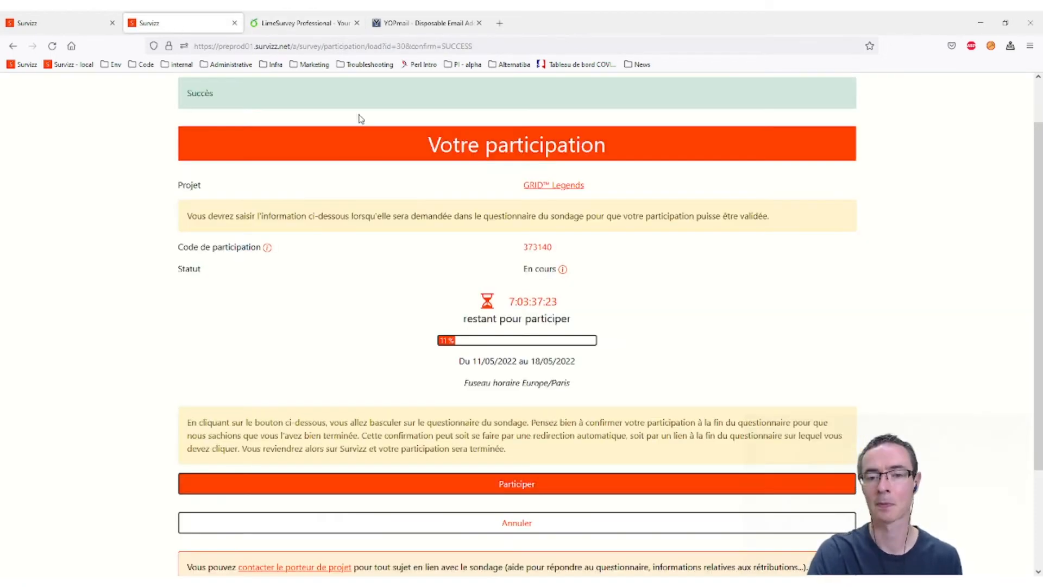
click(526, 492)
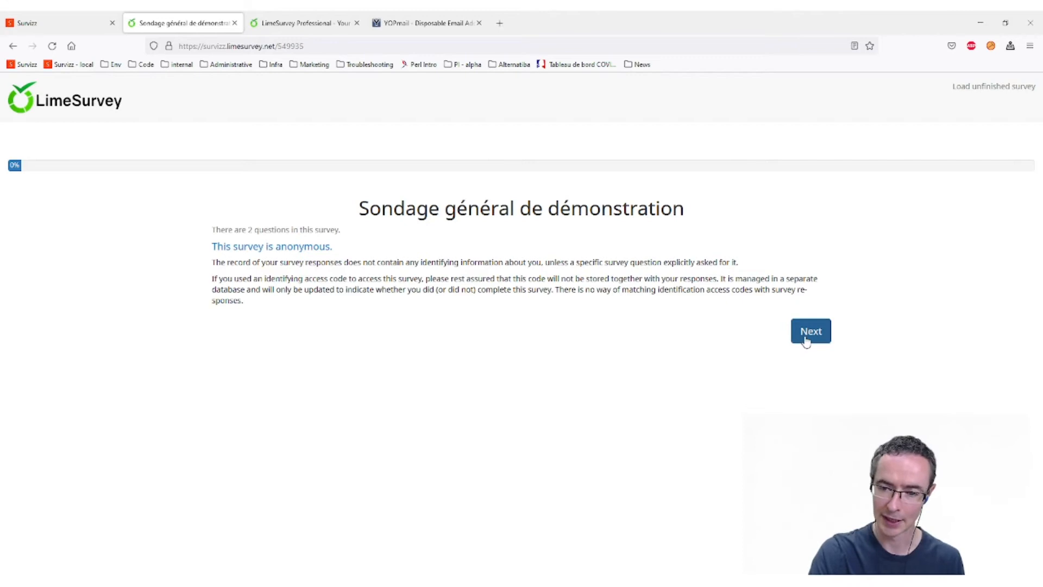
- Answer Yes to the first question, then return to Survizz and copy the participation code
click(806, 340)
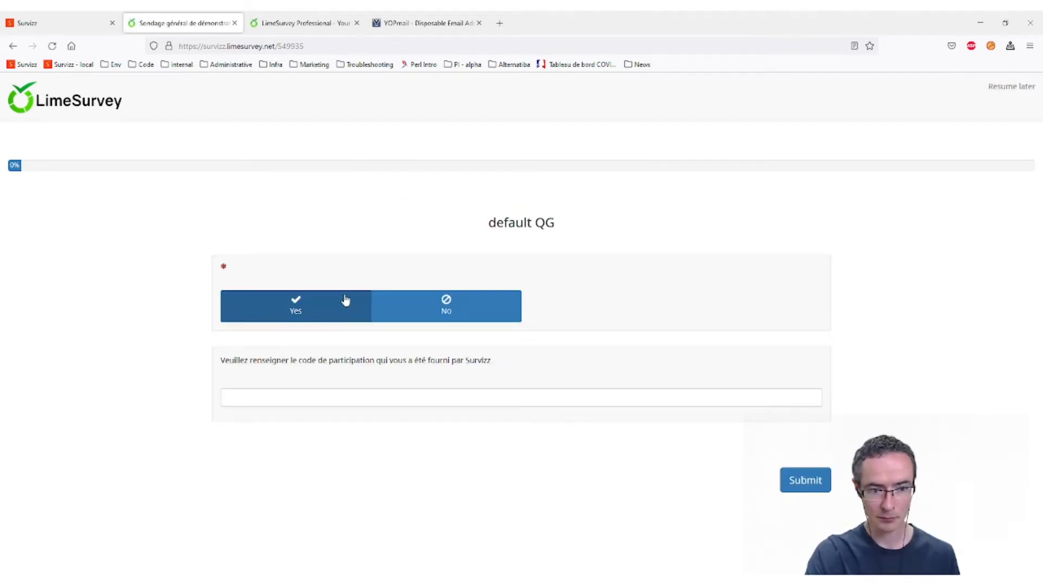
click(287, 307)
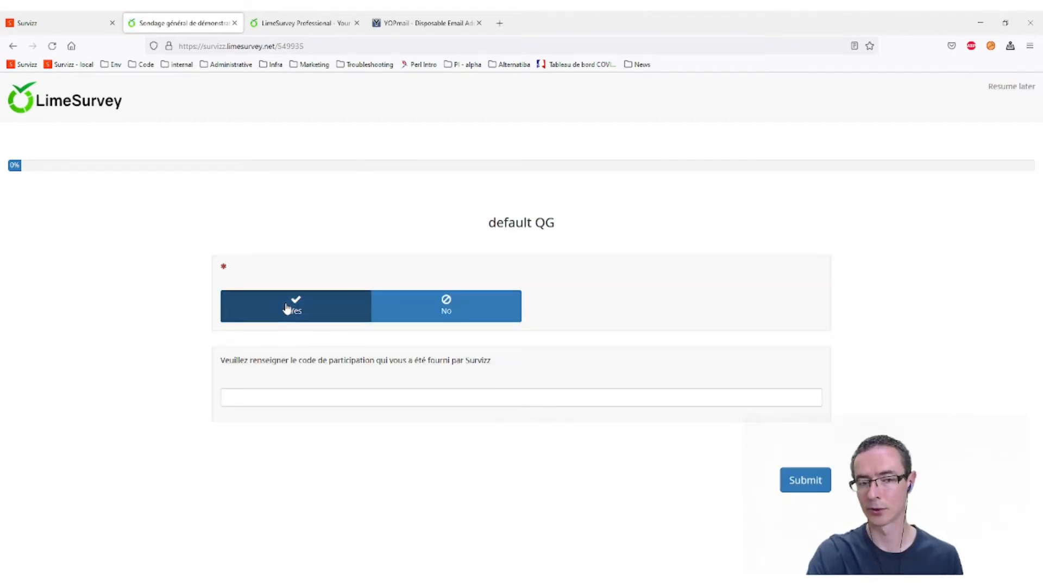
click(286, 392)
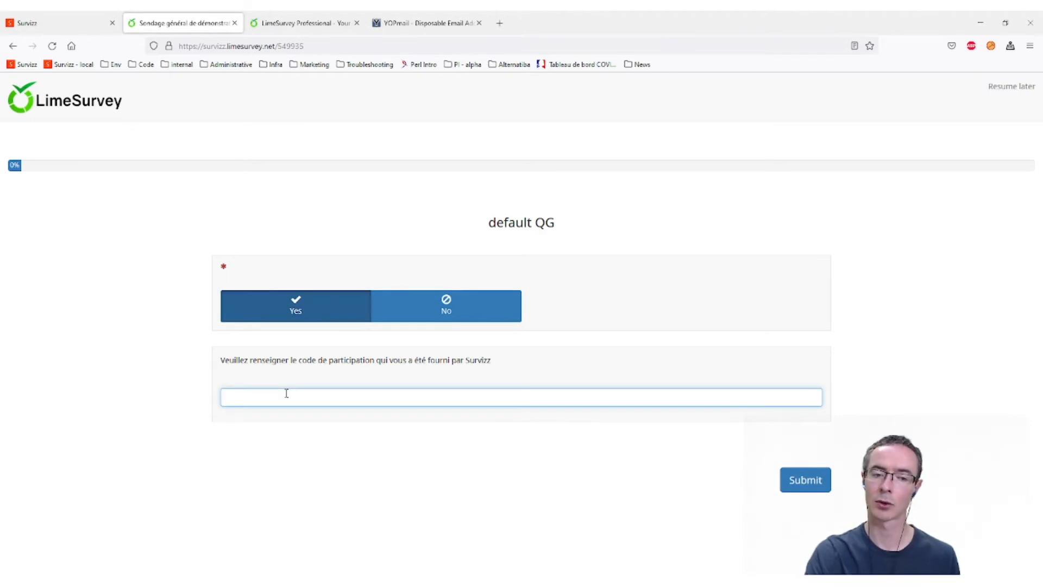
click(40, 24)
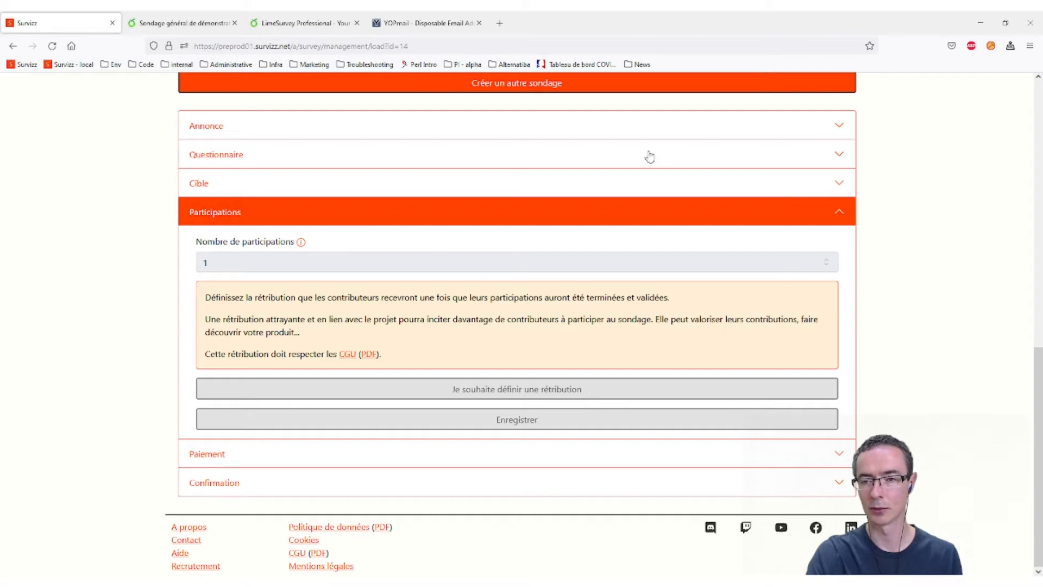
click(182, 23)
click(12, 47)
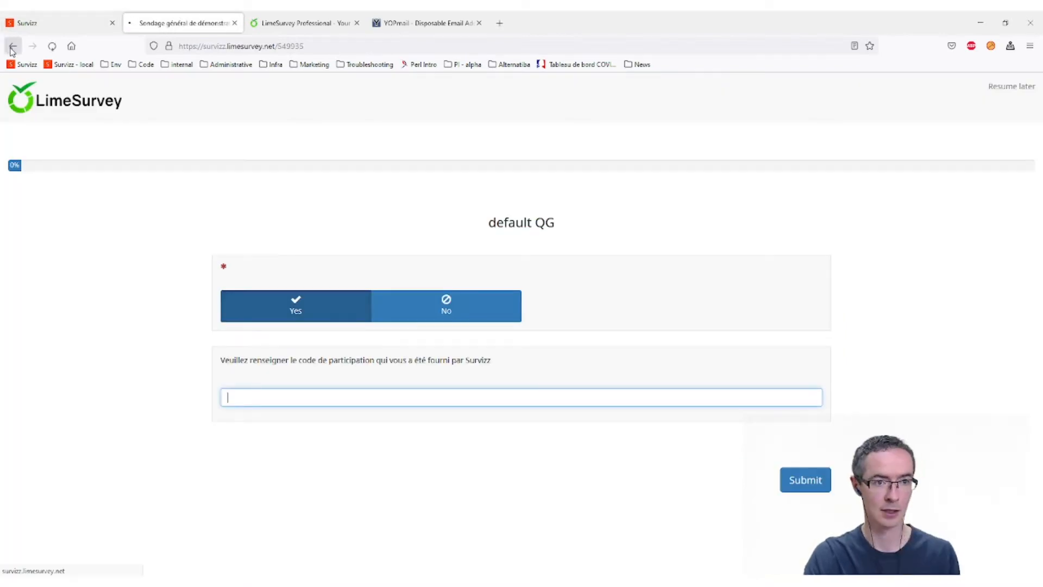
click(12, 48)
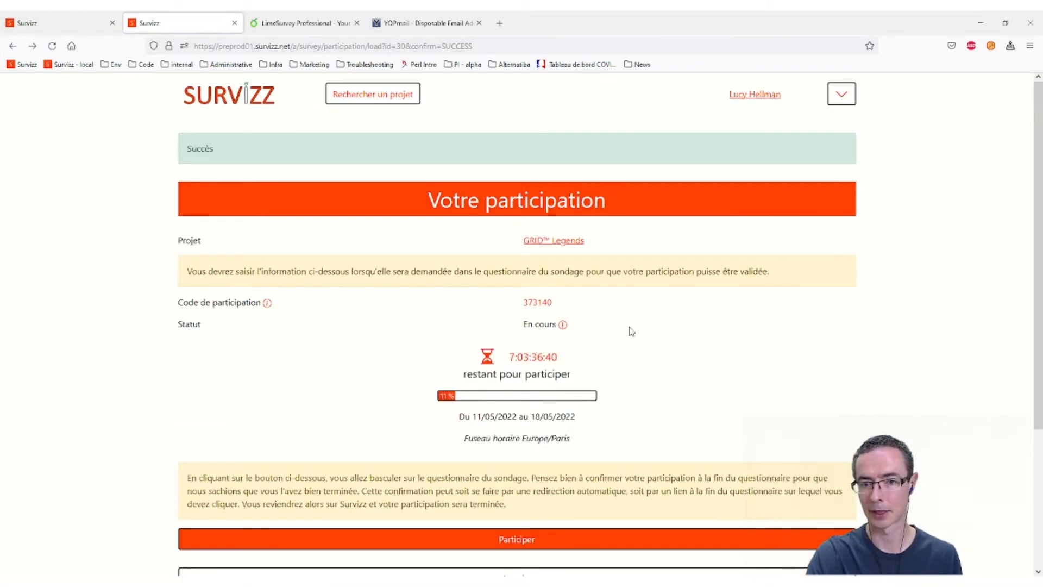
double_click(535, 302)
key(ctrl+c)
- Reopen the questionnaire, answer Yes, paste the participation code and submit the answers
scroll(543, 370, down, 3)
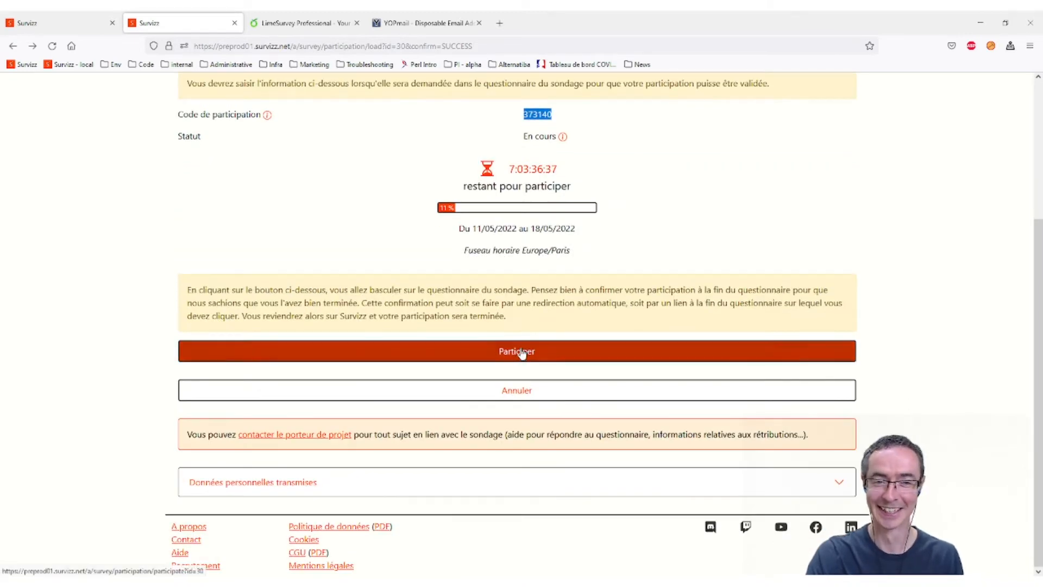
click(519, 354)
click(280, 315)
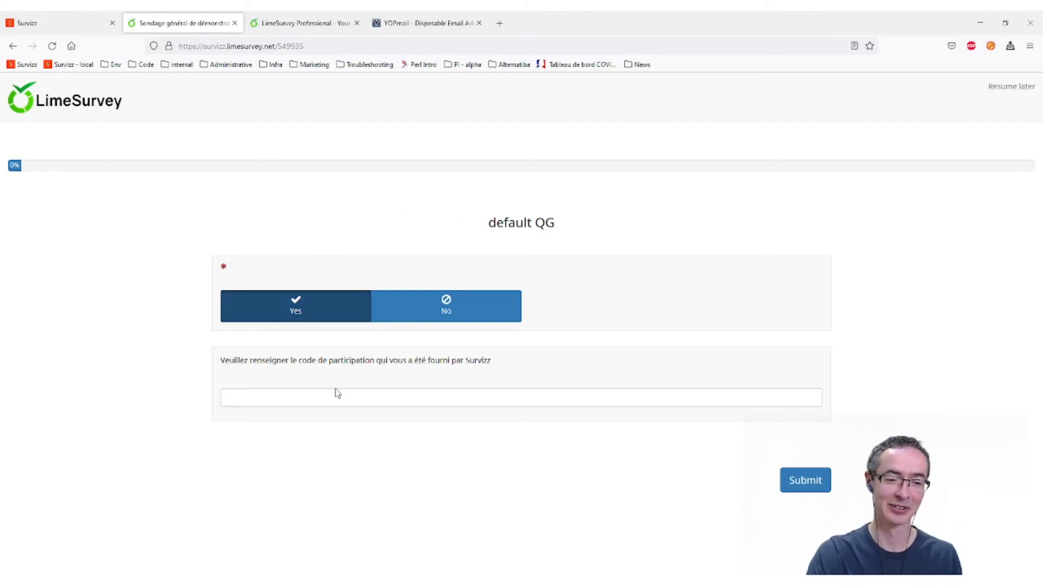
click(353, 401)
key(ctrl+v)
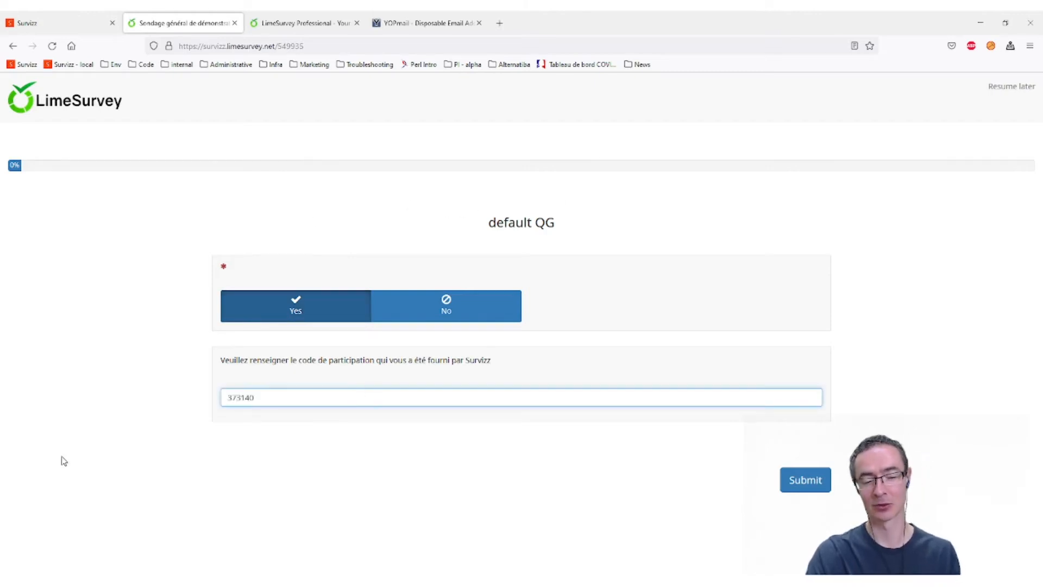
drag(264, 404, 144, 404)
click(790, 480)
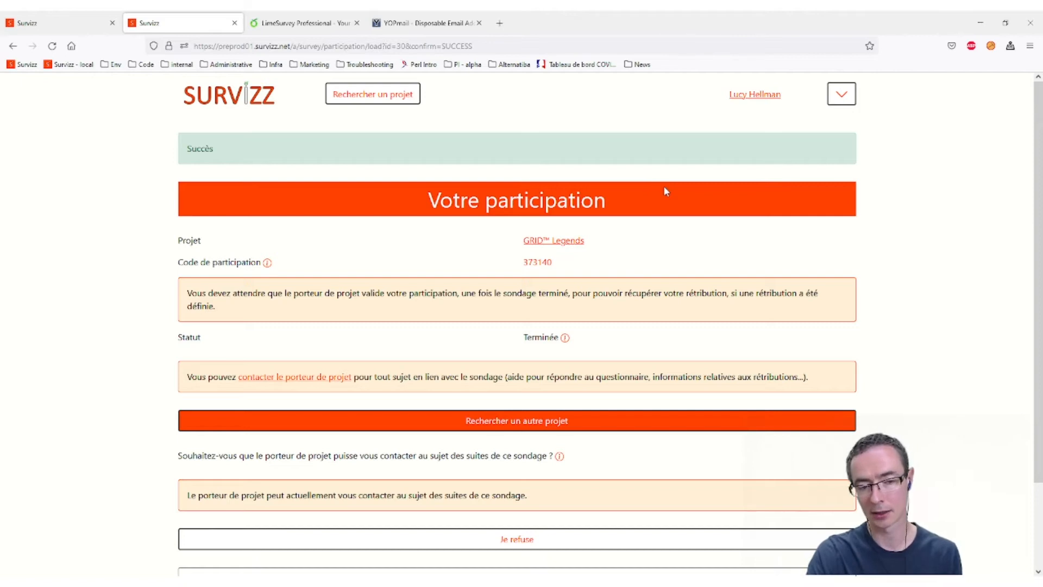
- Log out the first participant and log in with the second participant's suggested e-mail and password
click(842, 93)
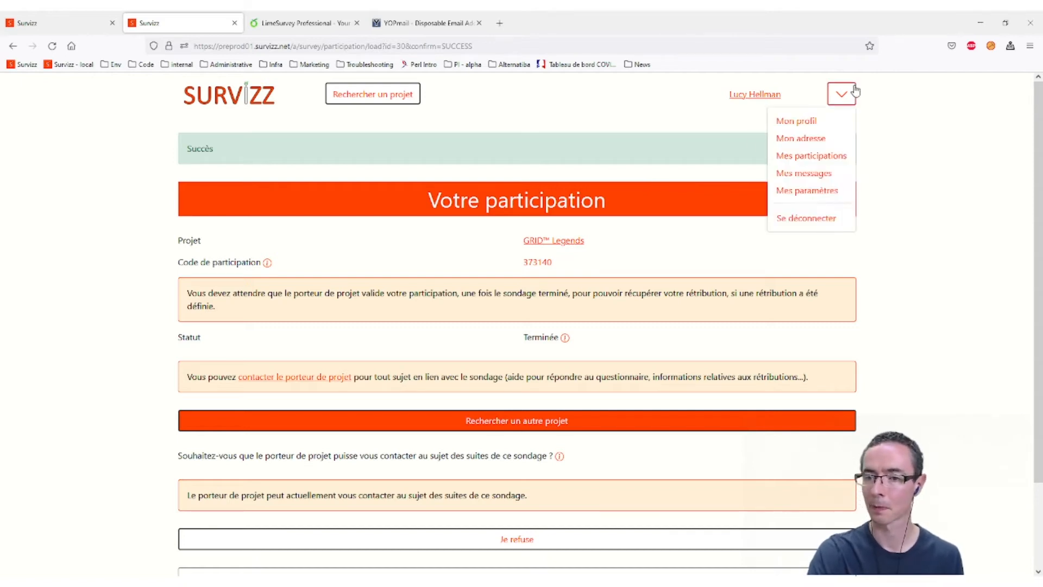
click(810, 220)
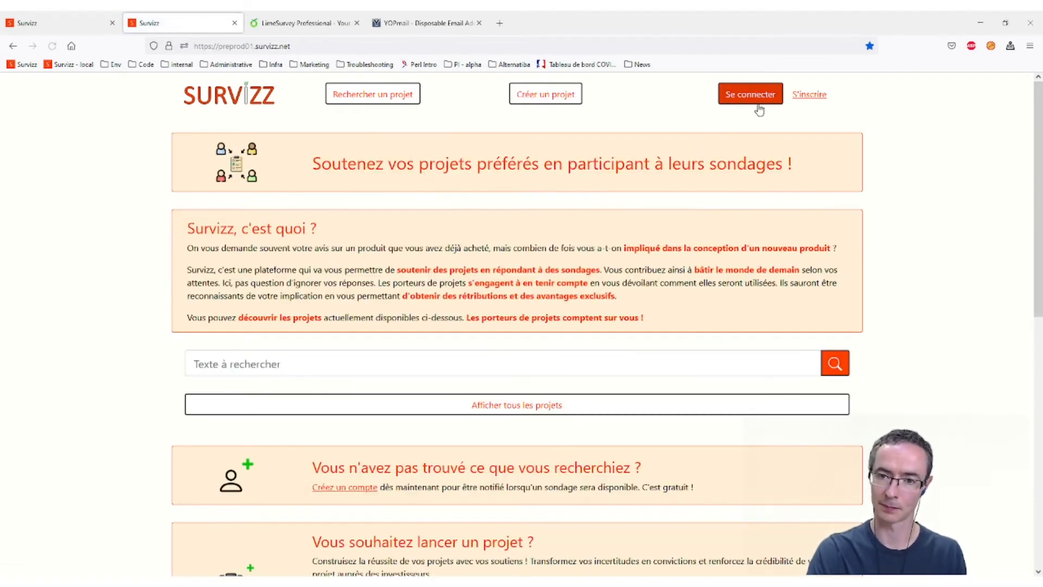
click(755, 99)
click(356, 207)
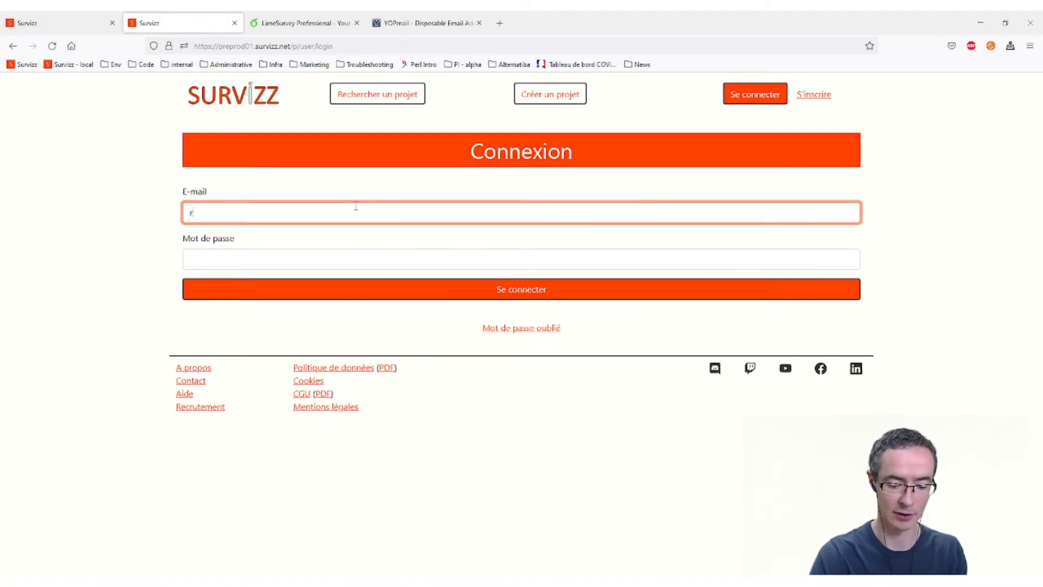
text(rota)
key(Down)
key(Return)
key(Tab)
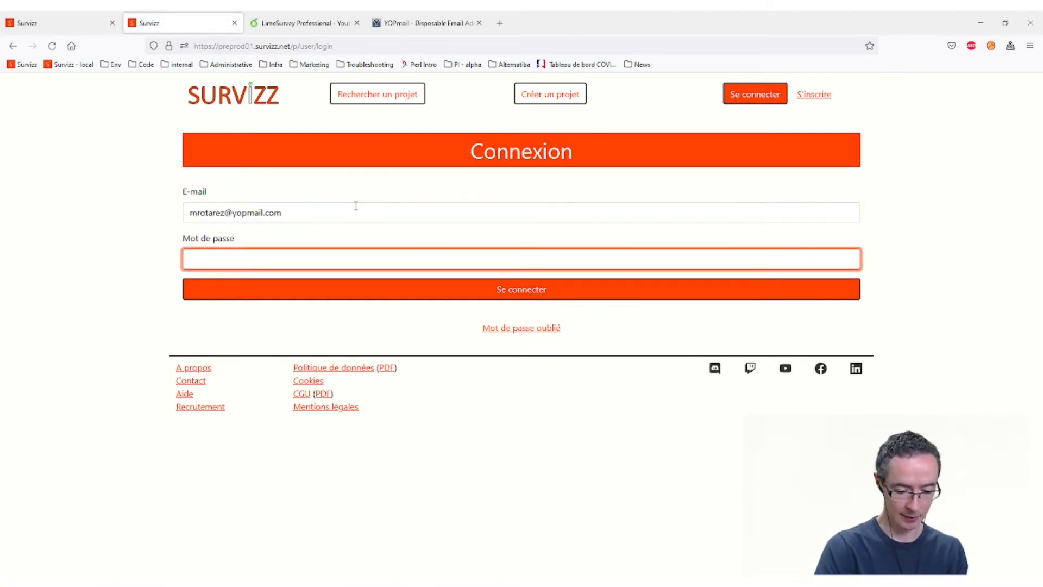
text(•••••••)
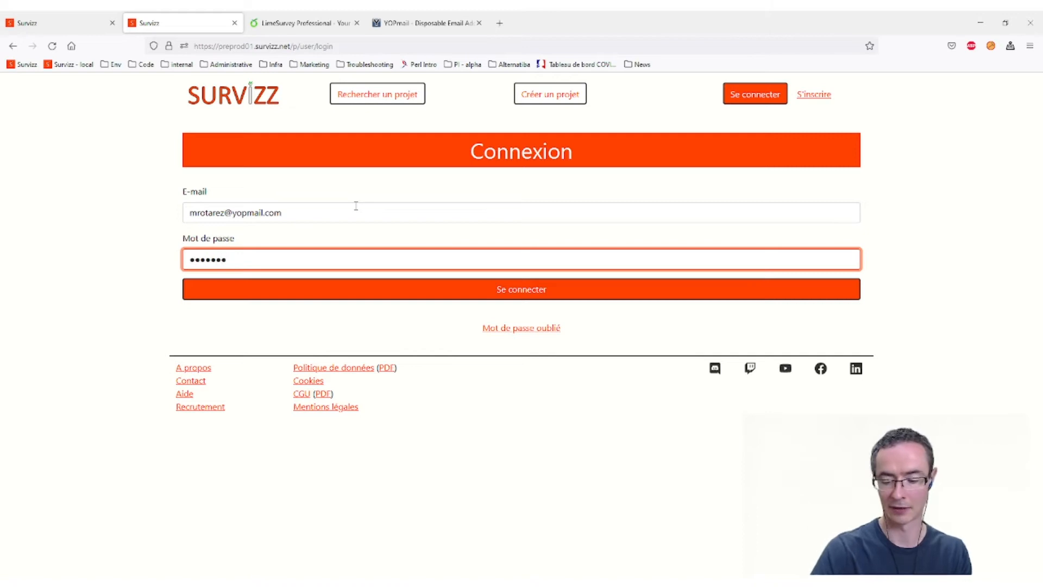
text(••)
key(Return)
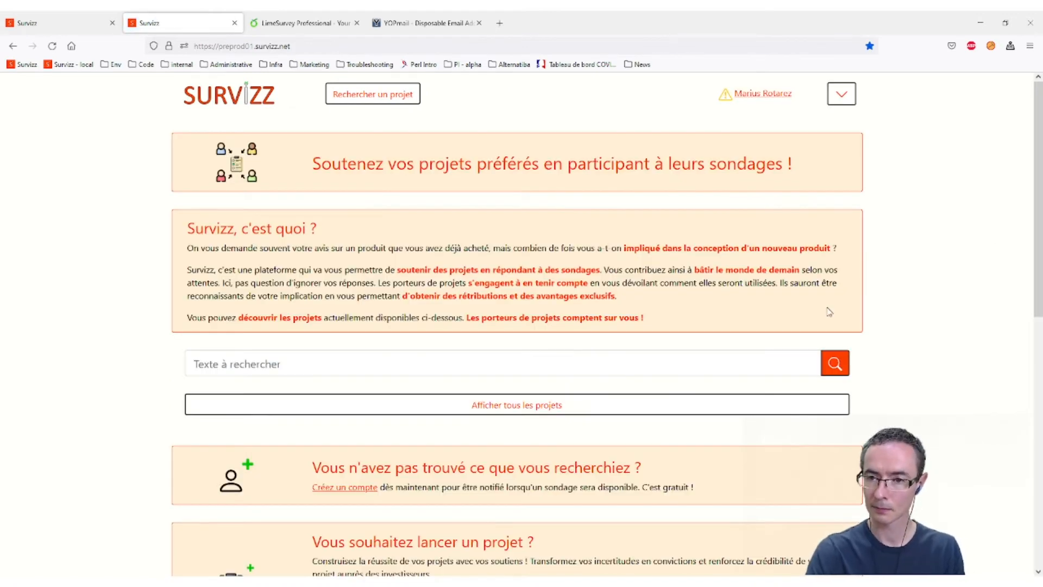
- Search 'grid legends', list all projects and open the GRID™ Legends project page
click(841, 93)
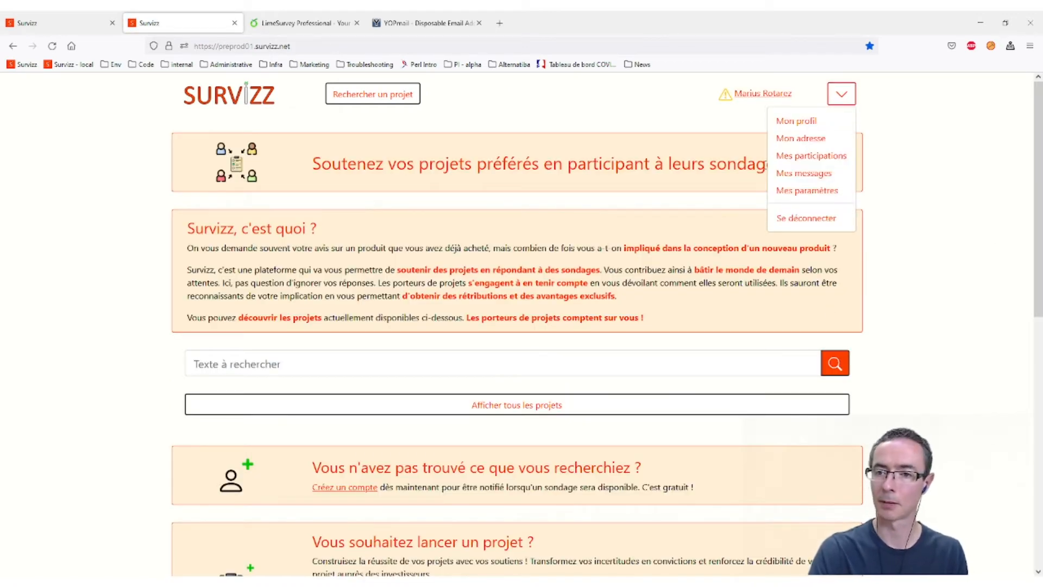
click(724, 148)
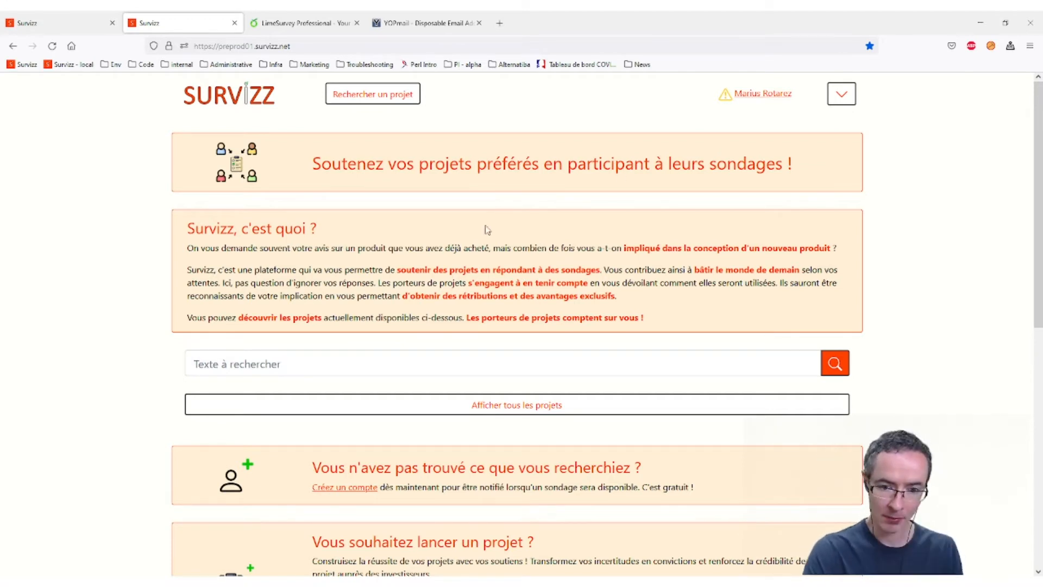
click(319, 354)
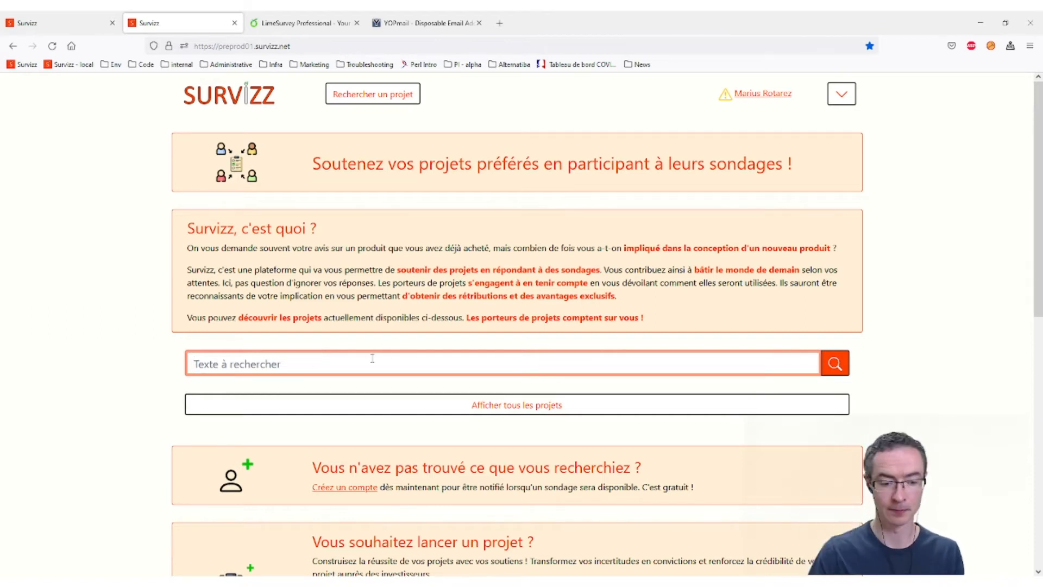
text(grid legends)
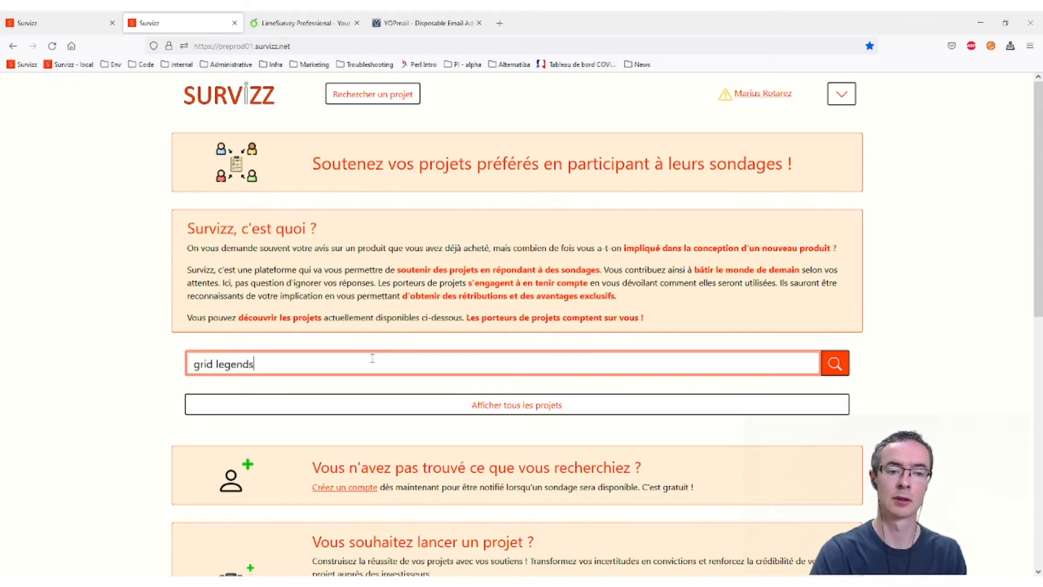
key(Return)
scroll(369, 361, down, 6)
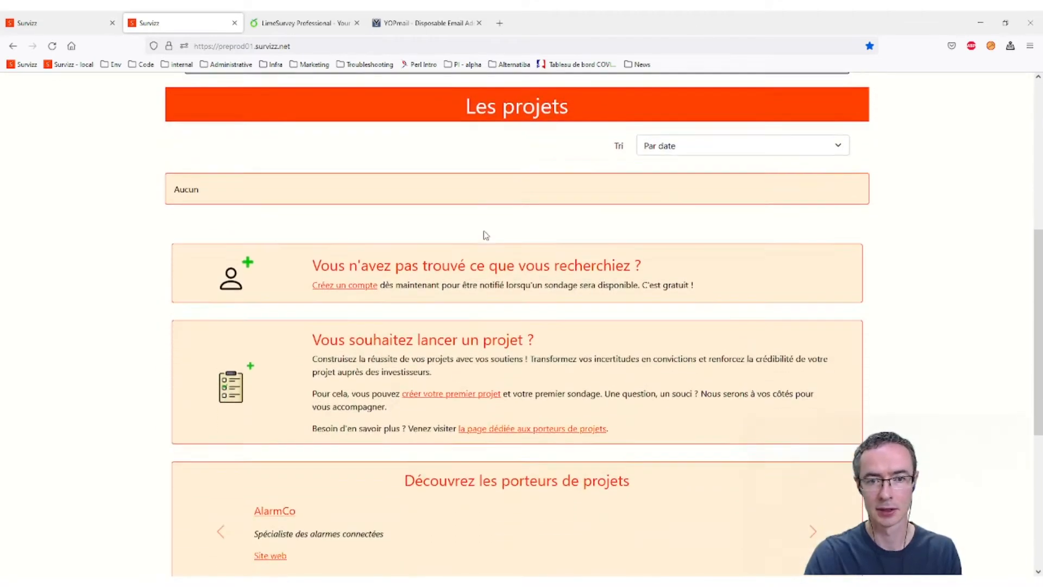
scroll(516, 233, up, 4)
click(517, 266)
scroll(545, 317, down, 6)
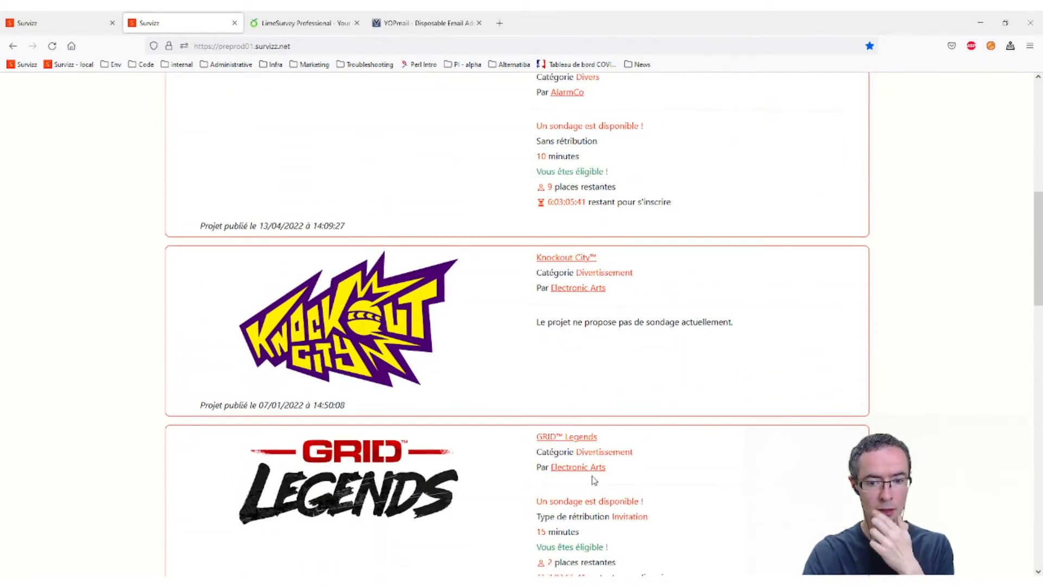
click(570, 437)
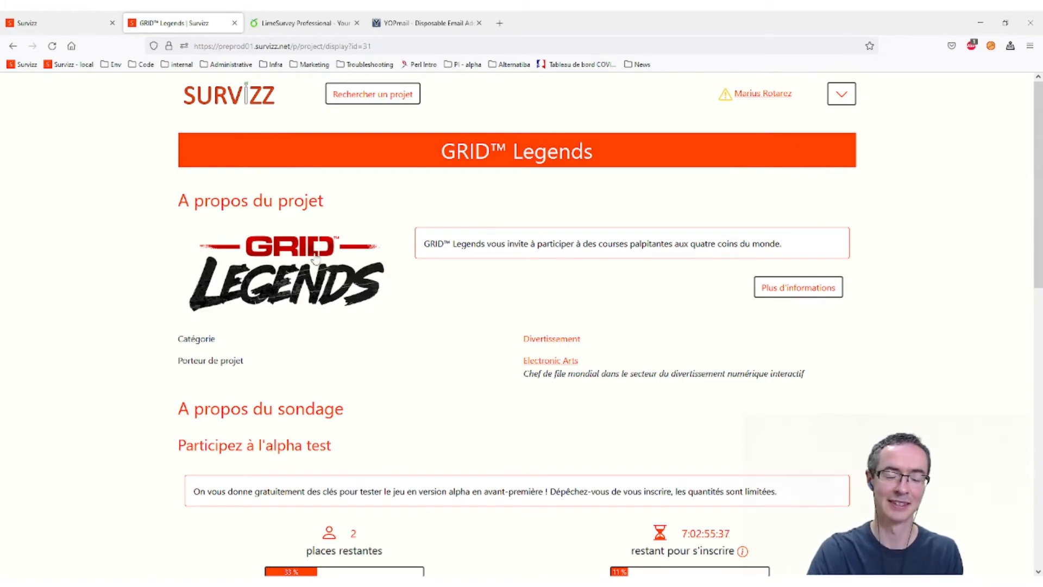
- Sign up for the GRID™ Legends survey and confirm the registration with the shown personal data
scroll(513, 341, down, 9)
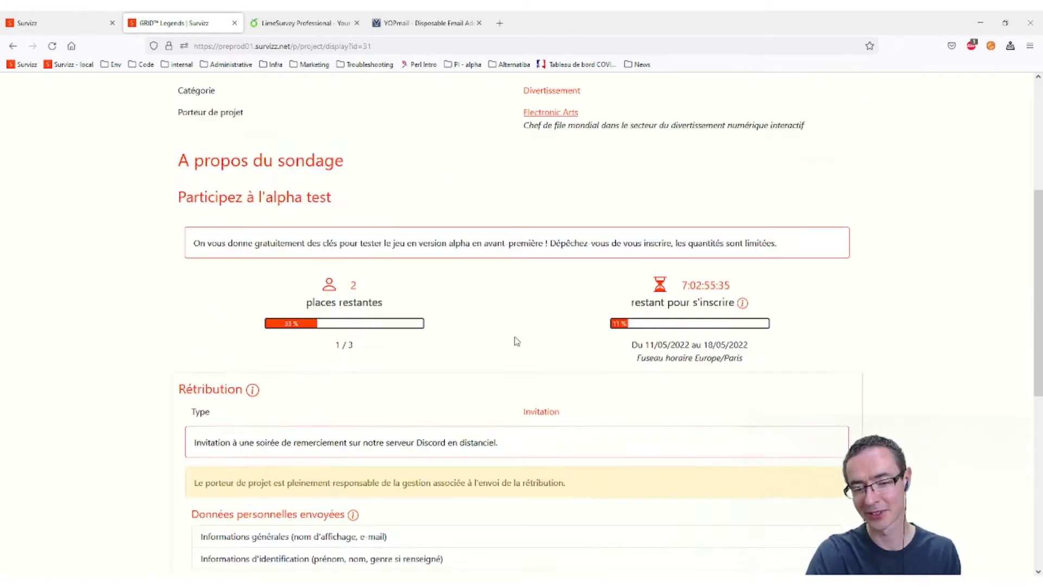
scroll(514, 340, down, 3)
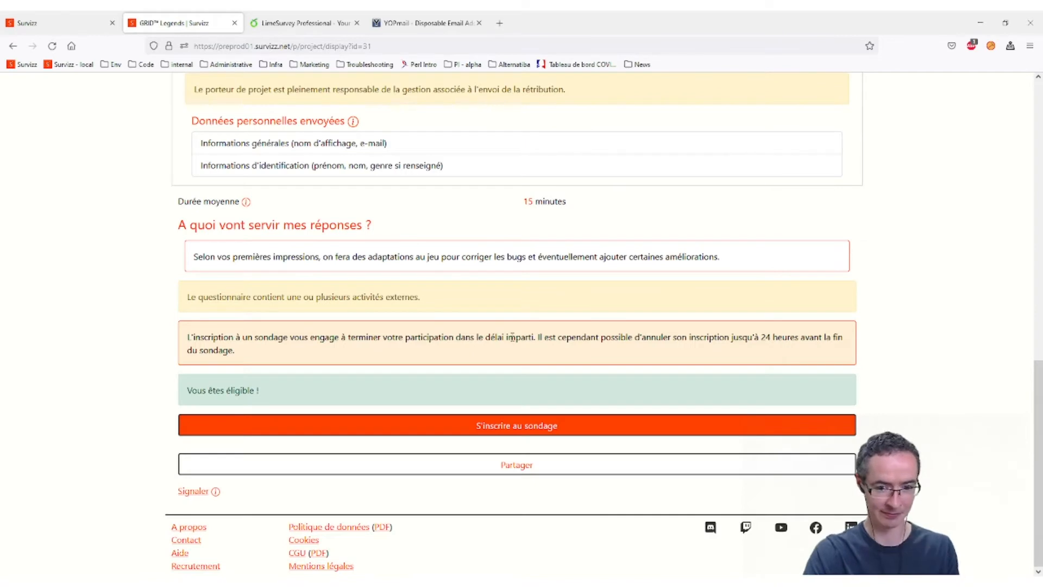
click(534, 438)
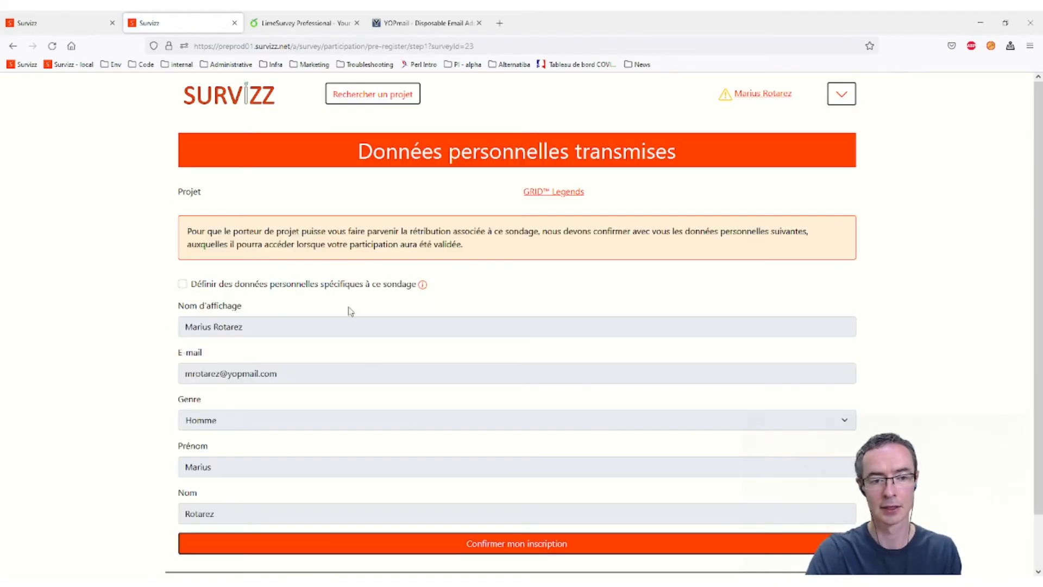
click(551, 549)
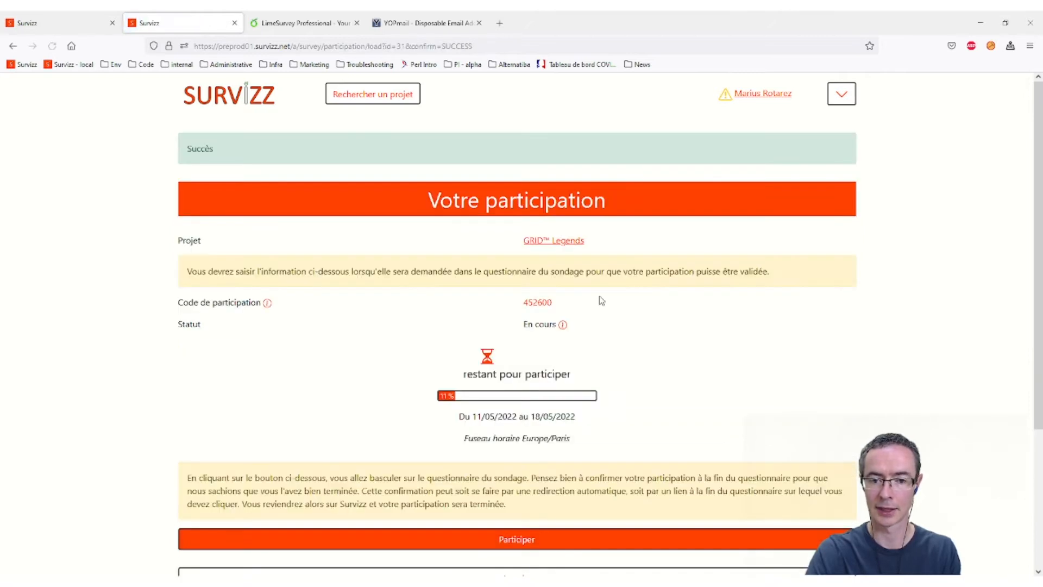
- Copy the participation code and launch the survey questionnaire
double_click(535, 302)
key(ctrl+c)
click(656, 298)
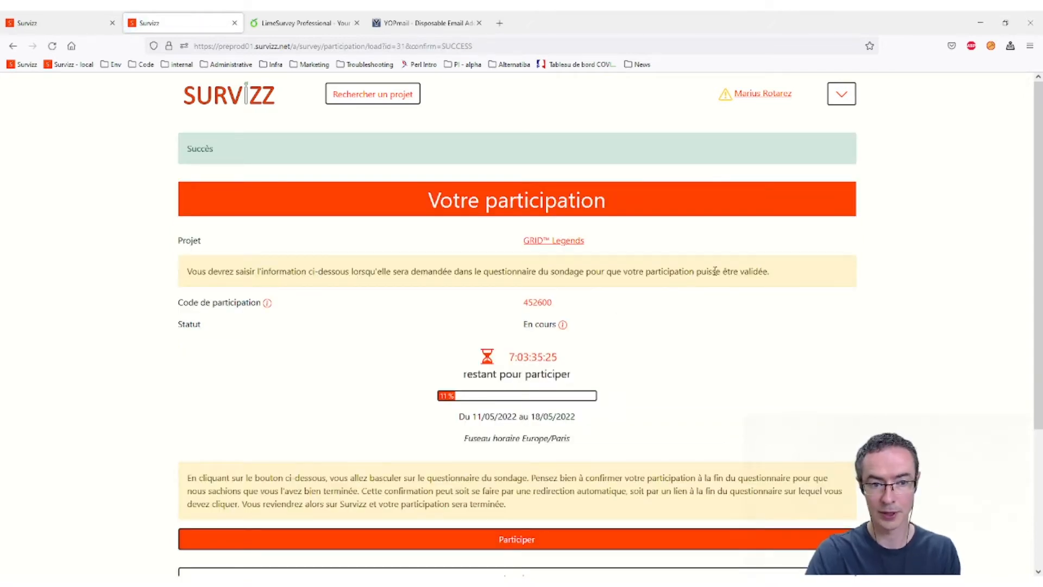
scroll(466, 381, down, 3)
click(466, 382)
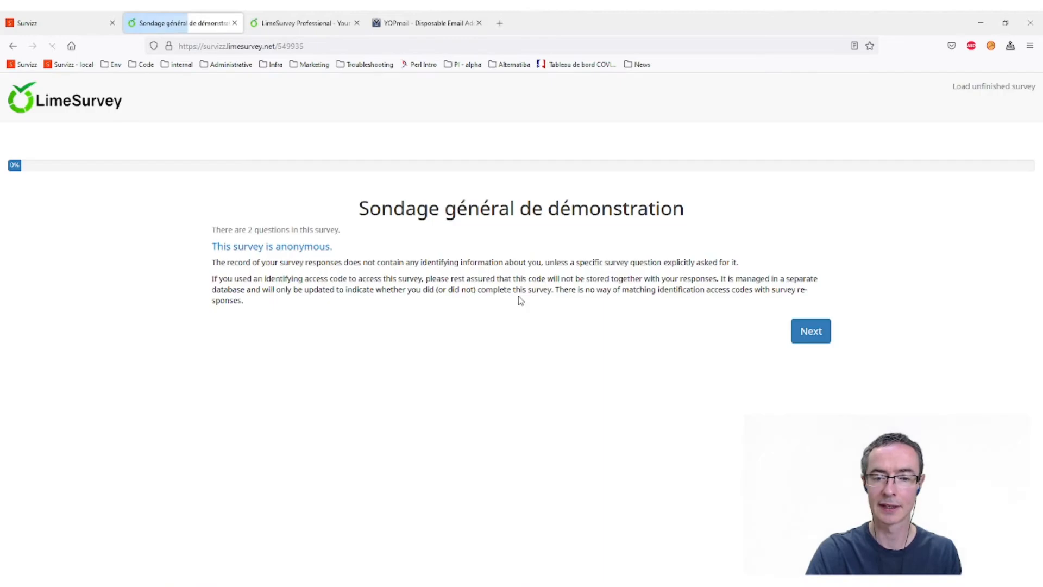
- Answer No to the required question, paste the participation code and submit the questionnaire
click(798, 340)
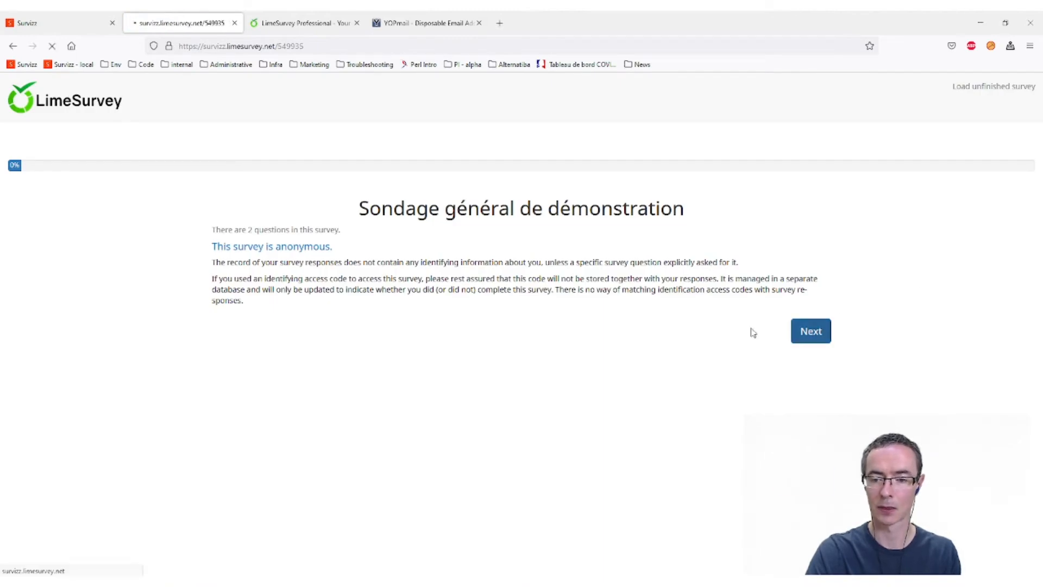
click(293, 306)
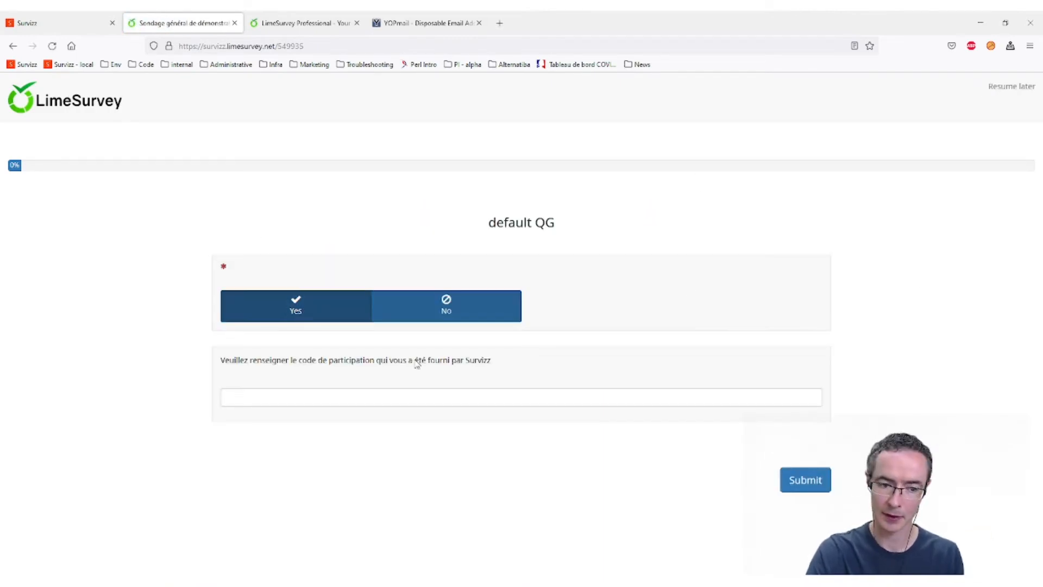
click(458, 305)
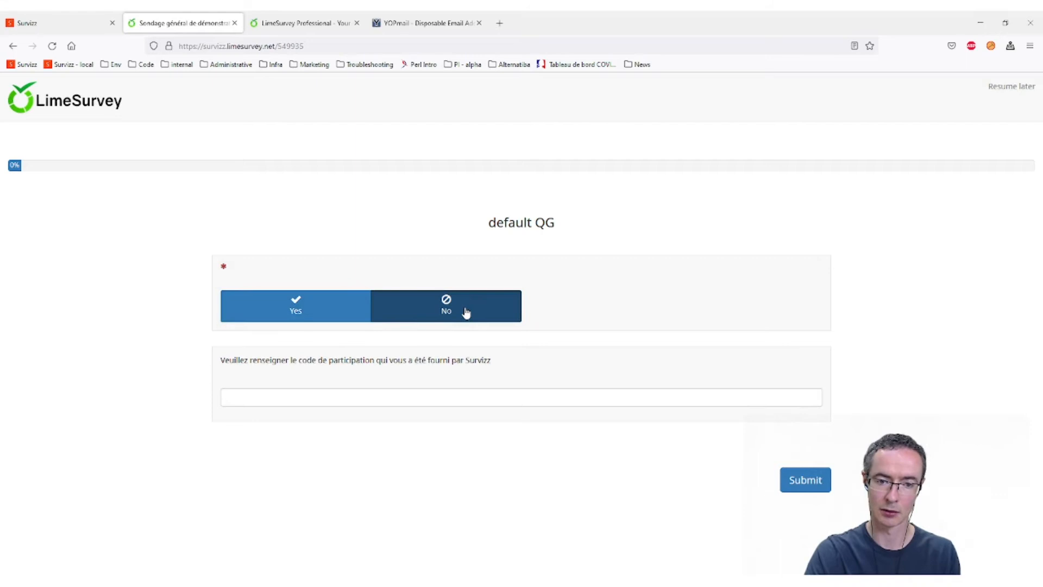
click(312, 396)
key(ctrl+v)
click(821, 484)
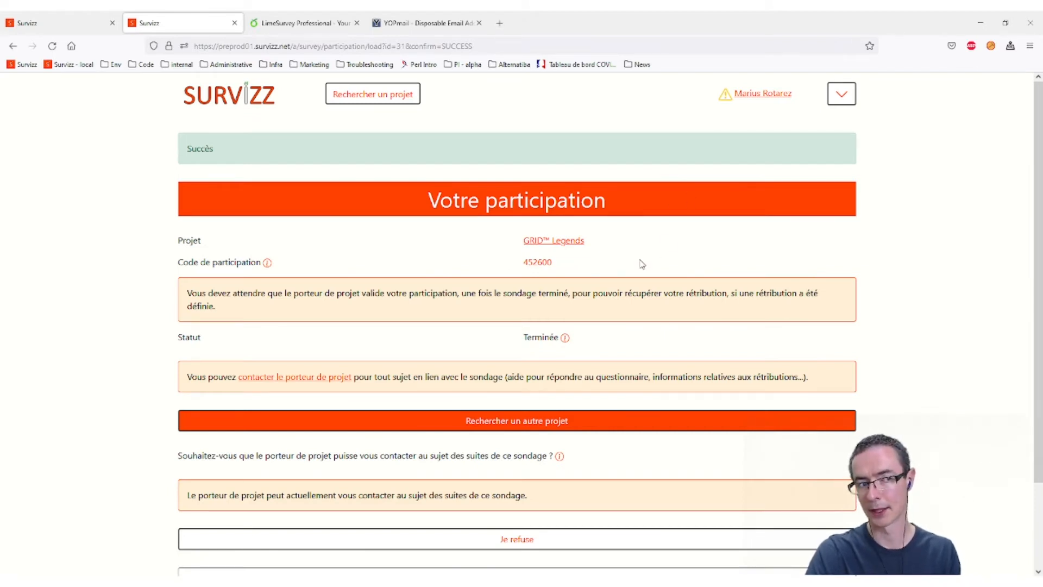
- Log out of the second participant's account from the account menu
click(853, 95)
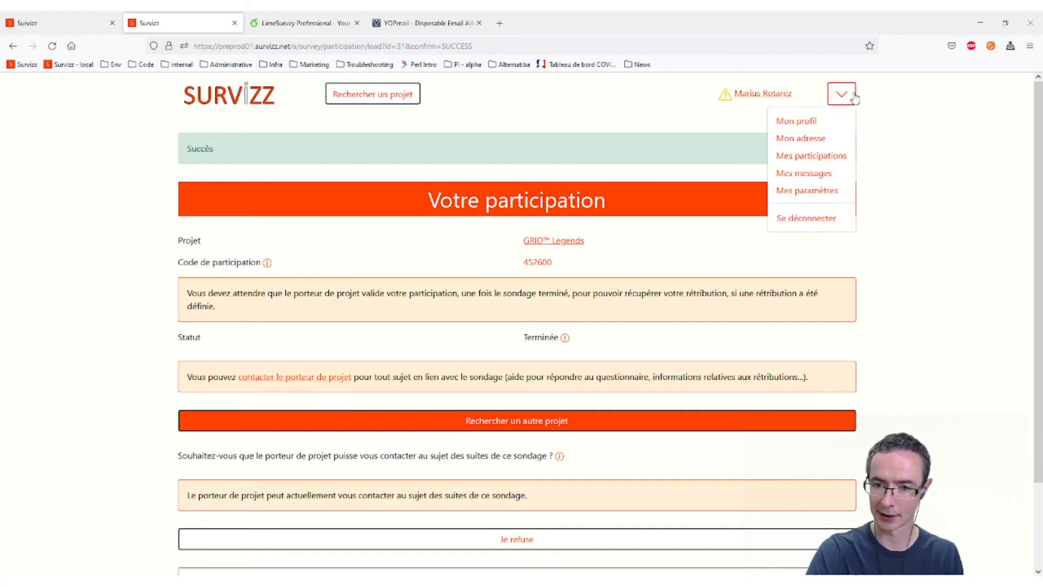
click(785, 220)
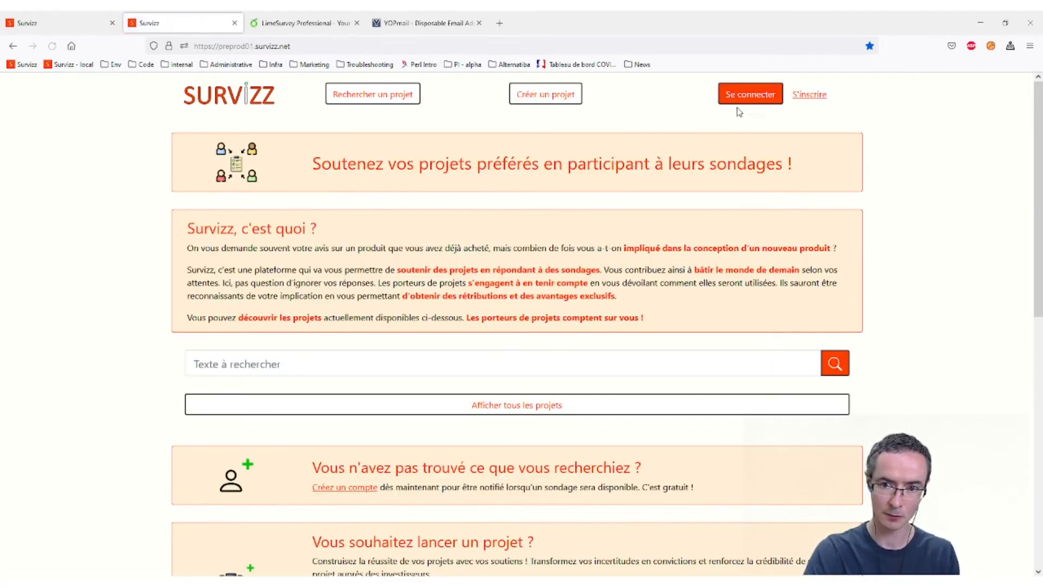
click(233, 366)
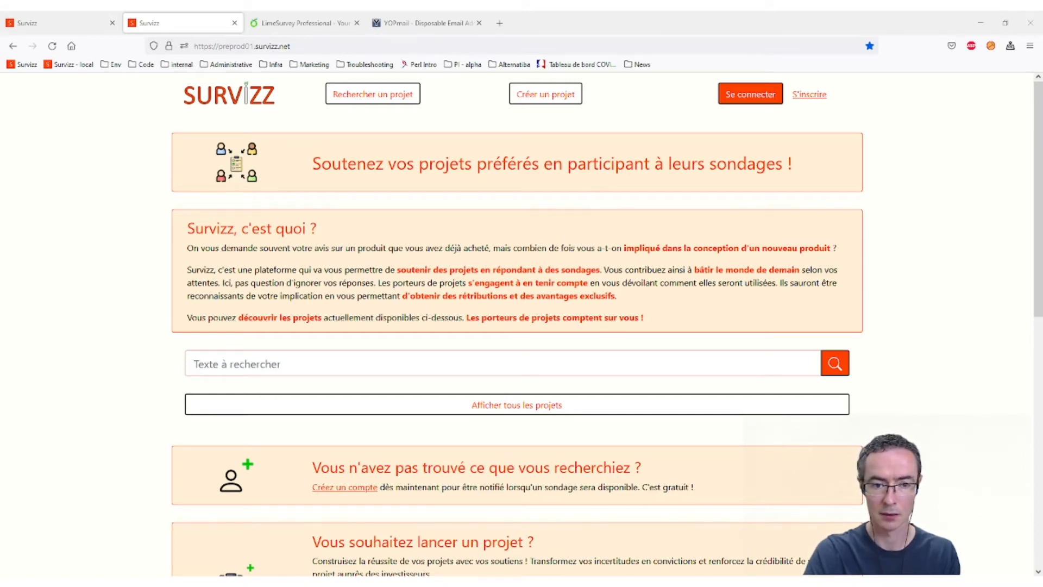
- Log in with the participant's e-mail and password, then accept the updated CGU and data policy
click(766, 97)
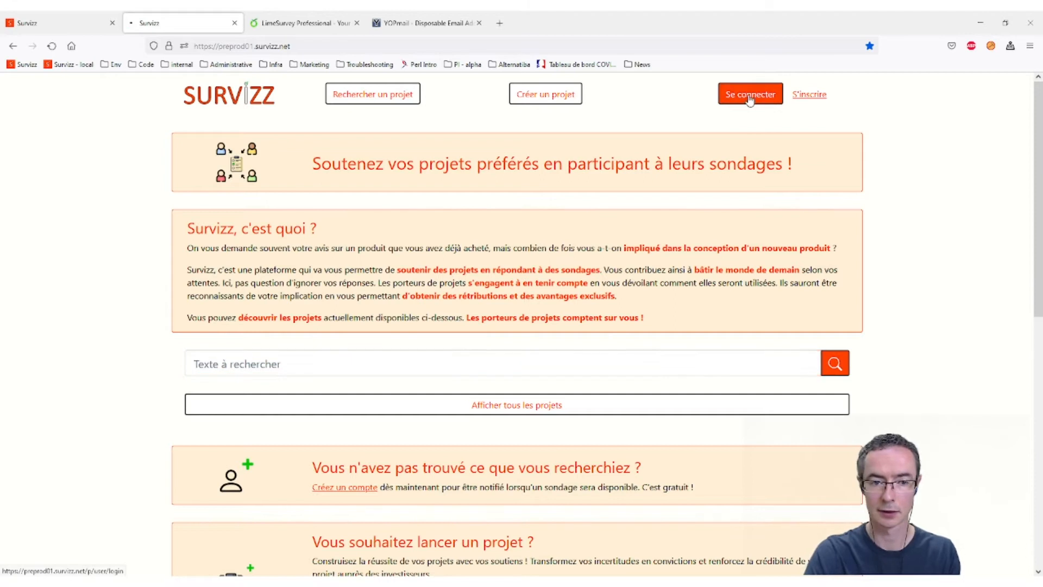
click(342, 221)
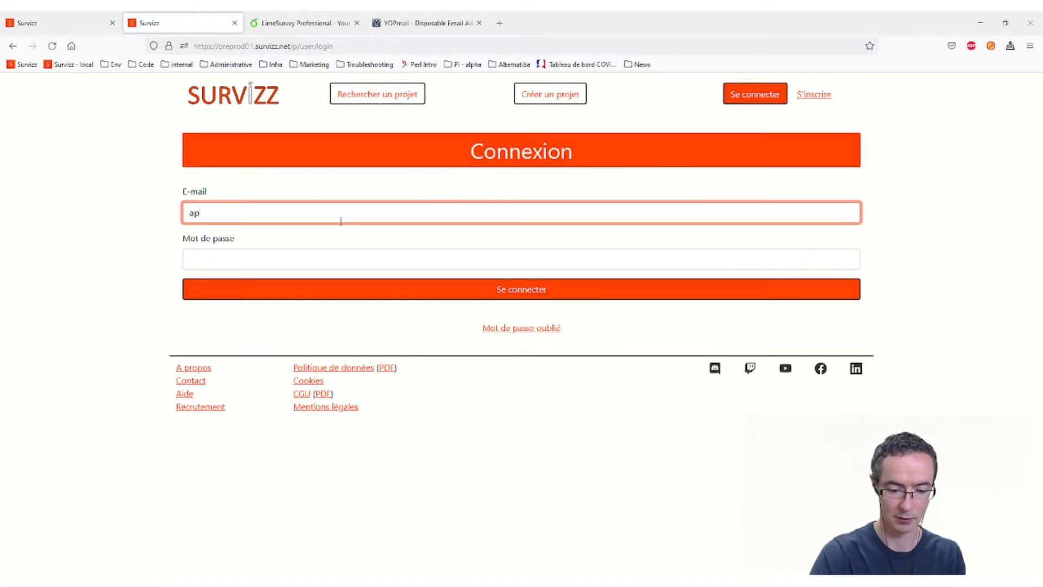
text(apni)
key(BackSpace)
key(BackSpace)
key(BackSpace)
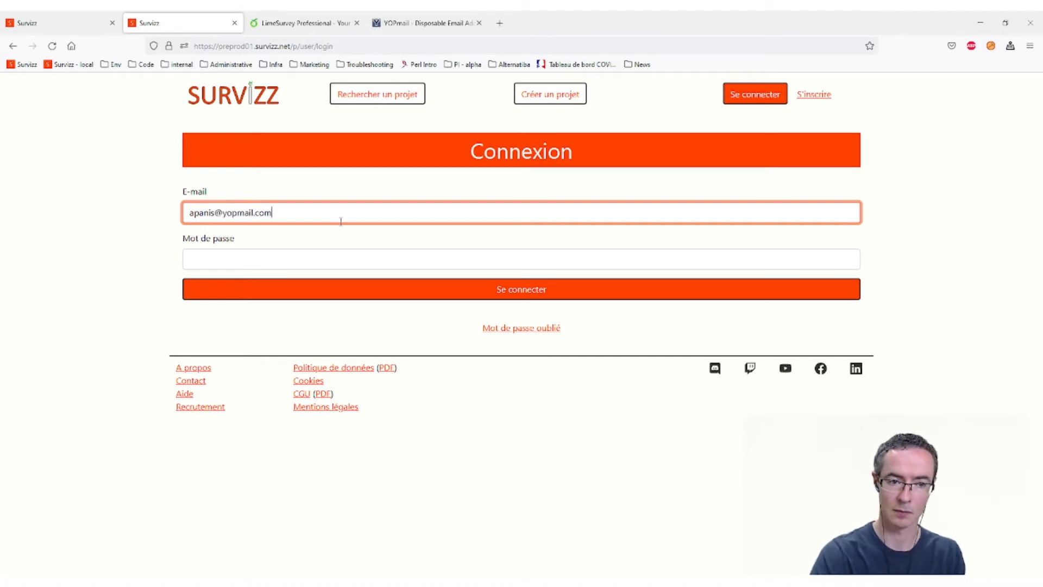
key(Tab)
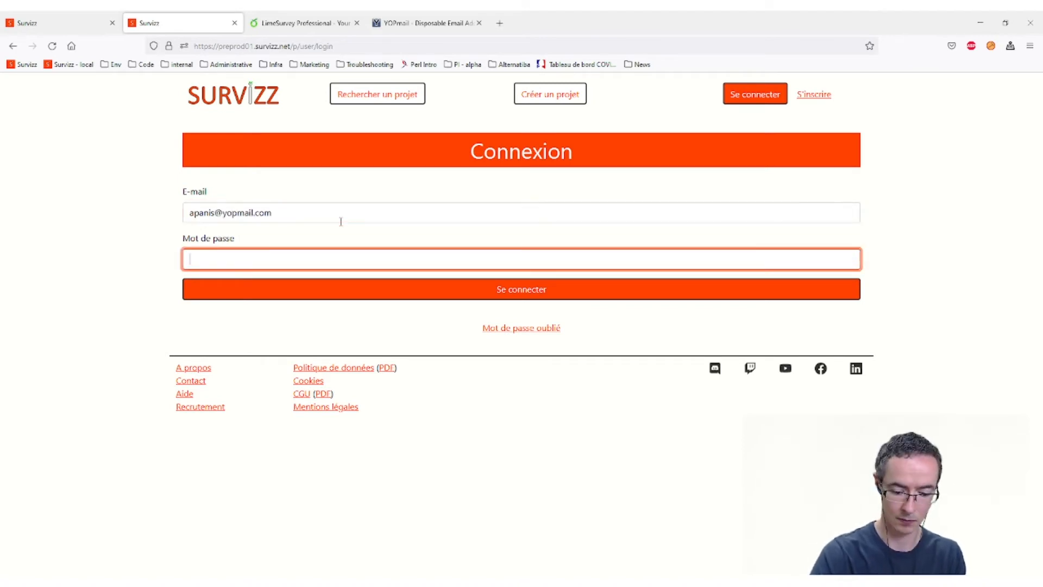
text(••••••••••)
key(Return)
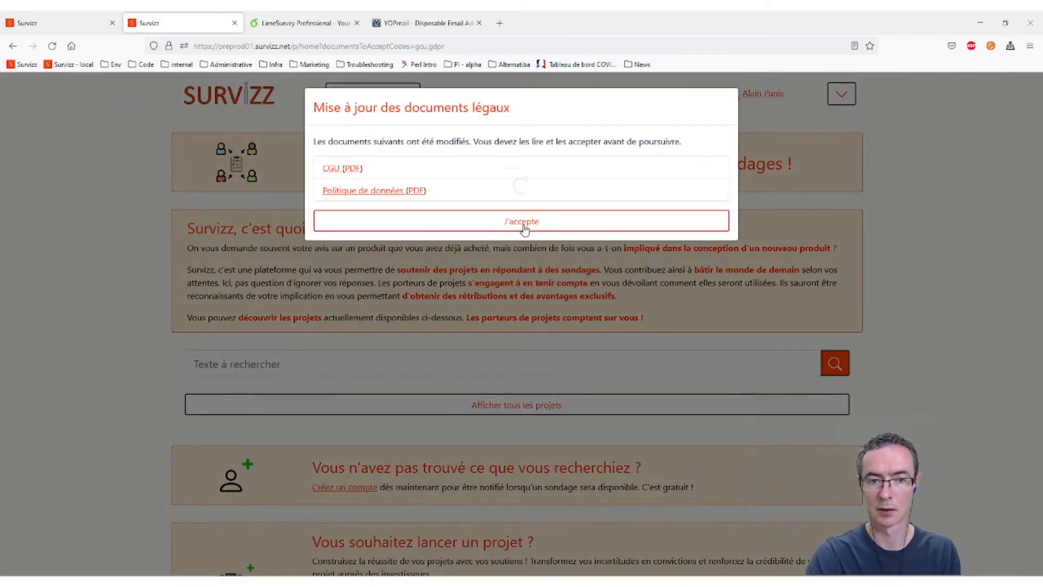
click(530, 223)
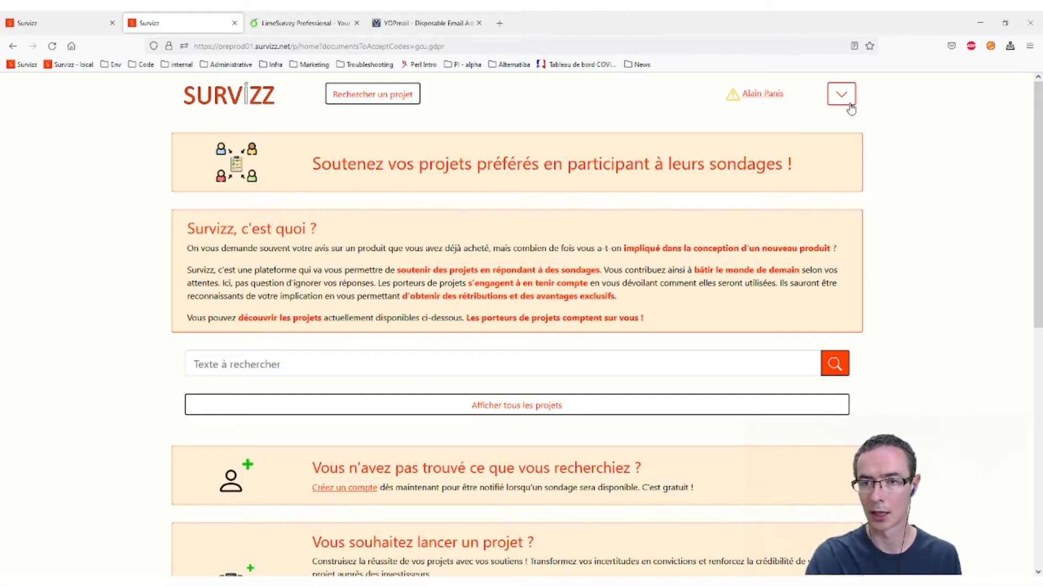
- Search for 'grid' and open the GRID™ Legends project page
click(258, 364)
text(grid)
scroll(257, 326, down, 5)
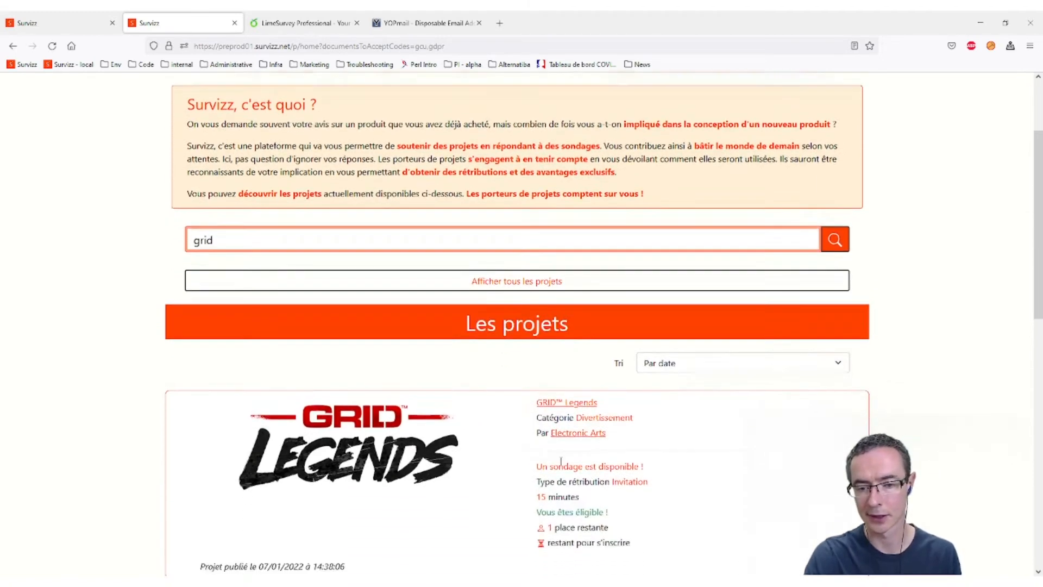
scroll(257, 285, down, 2)
click(338, 305)
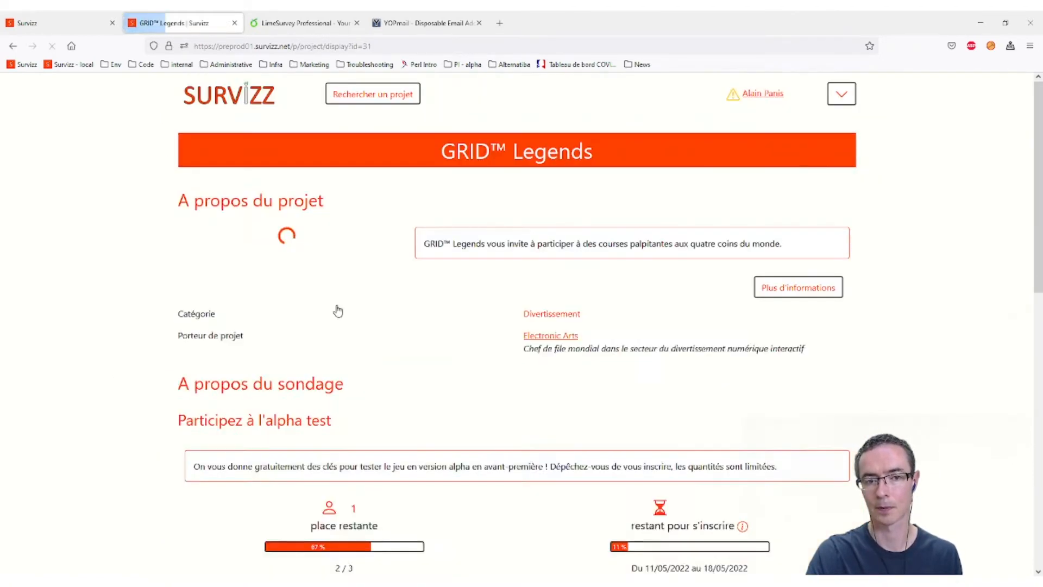
- Register for the alpha test survey, confirm, and start the questionnaire past its welcome page
scroll(508, 210, down, 14)
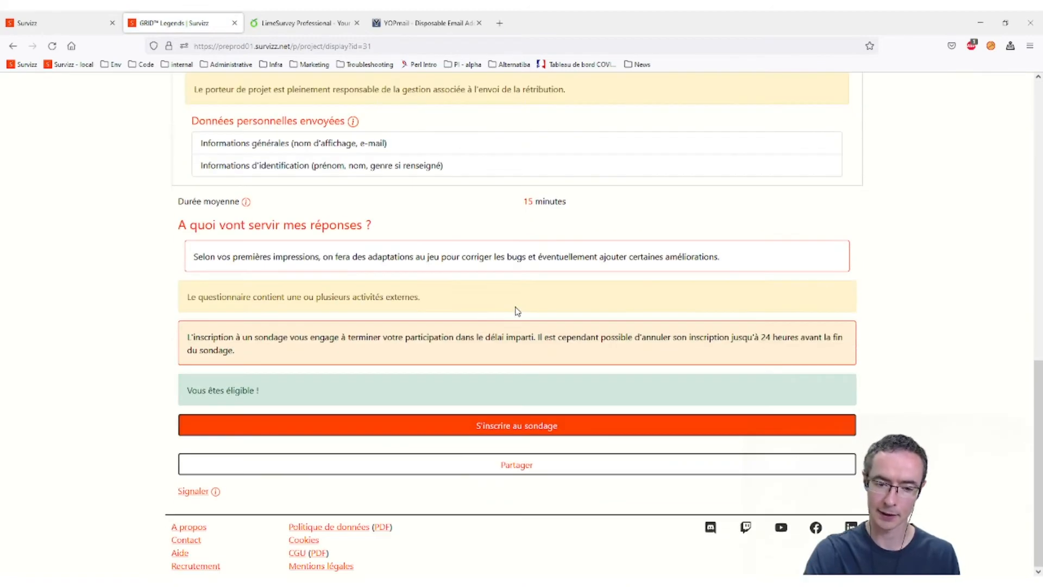
click(503, 431)
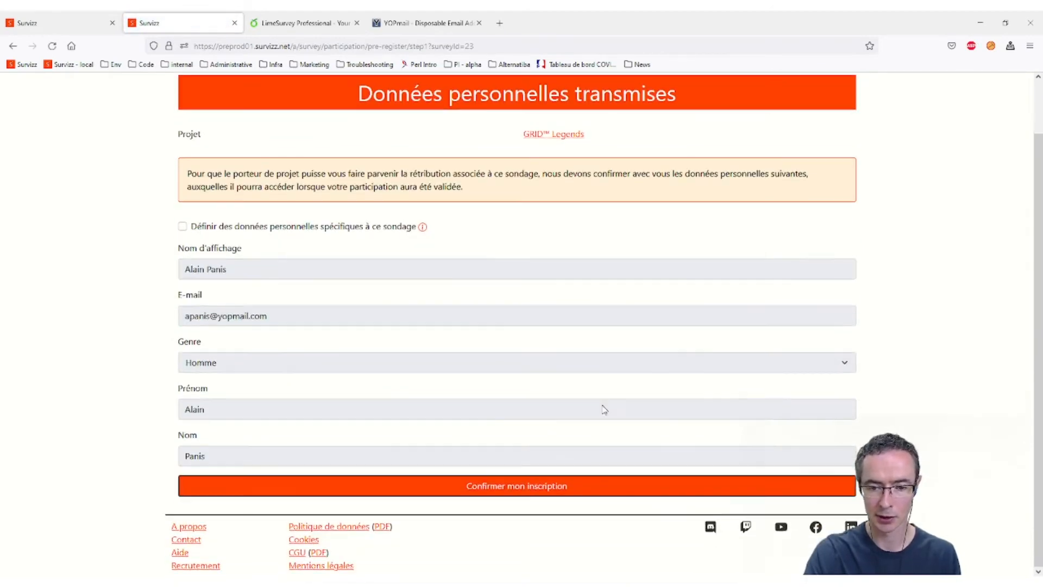
scroll(565, 380, down, 1)
click(506, 494)
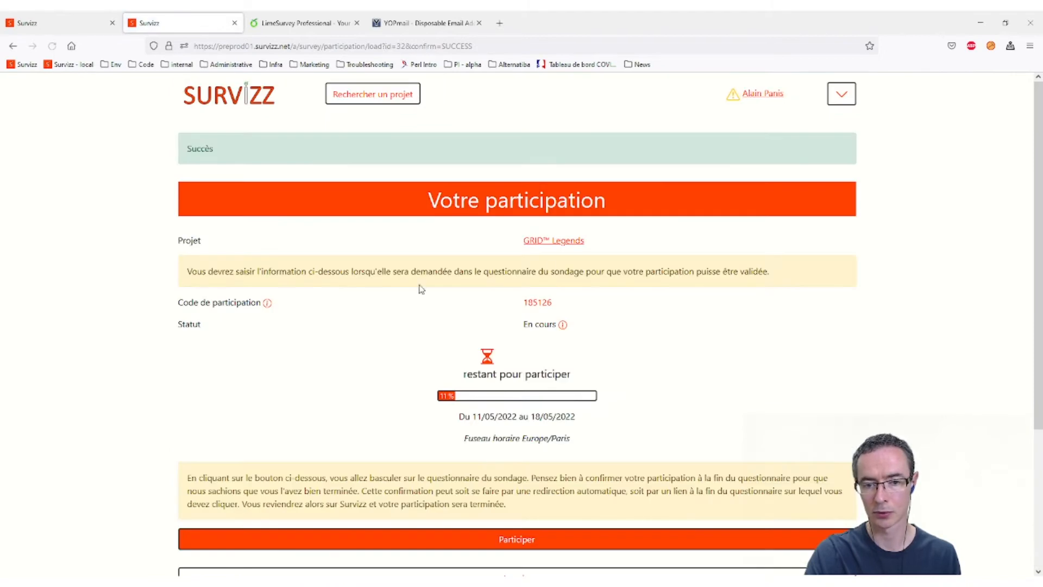
scroll(585, 279, down, 3)
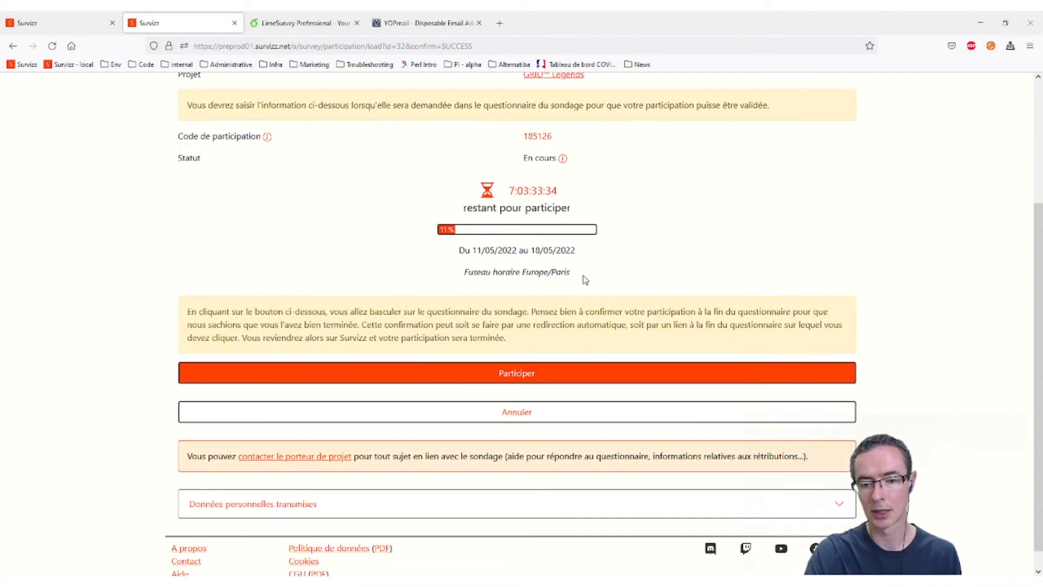
click(519, 378)
click(829, 335)
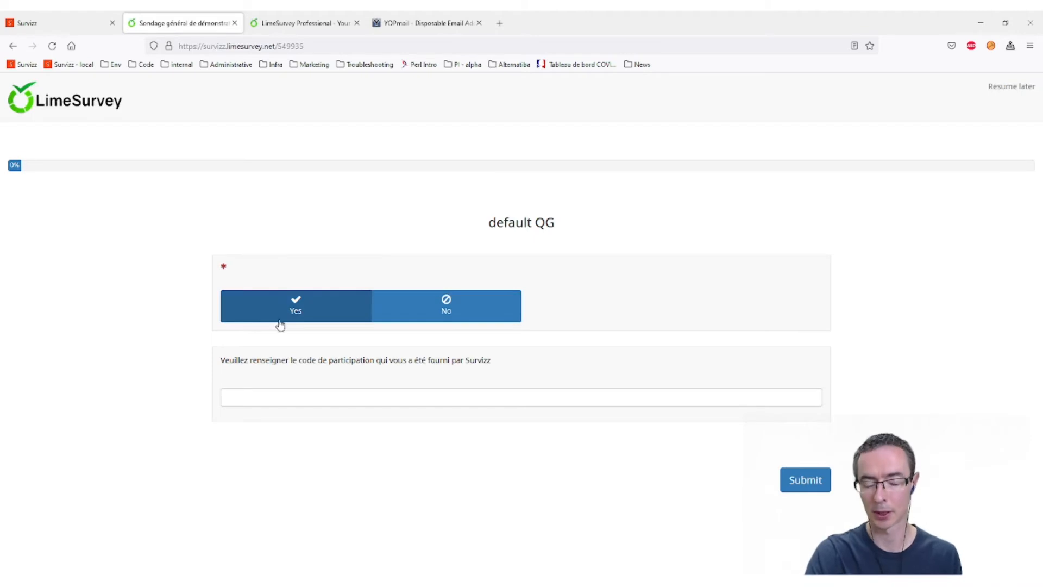
- Answer Yes to the required QG question and submit the questionnaire
click(274, 320)
click(799, 485)
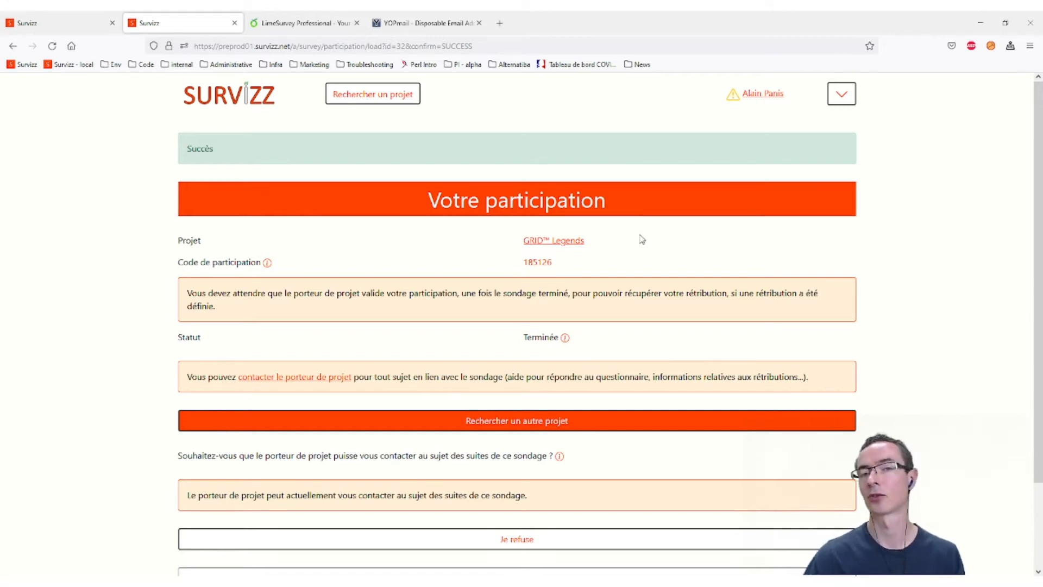
- Log out the participant and sign in with the project owner's e-mail and password
click(844, 101)
click(799, 218)
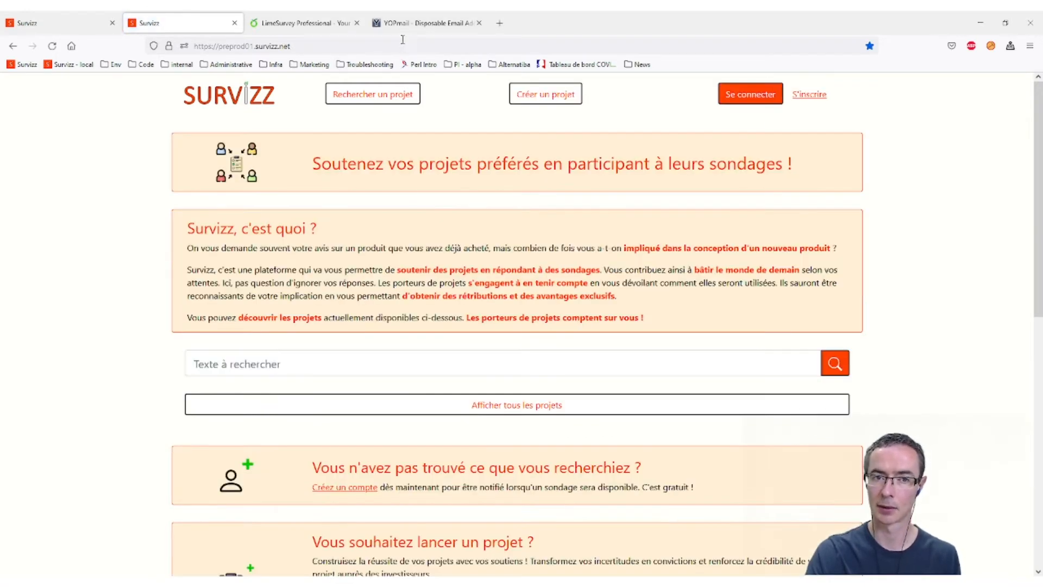
click(750, 94)
click(357, 214)
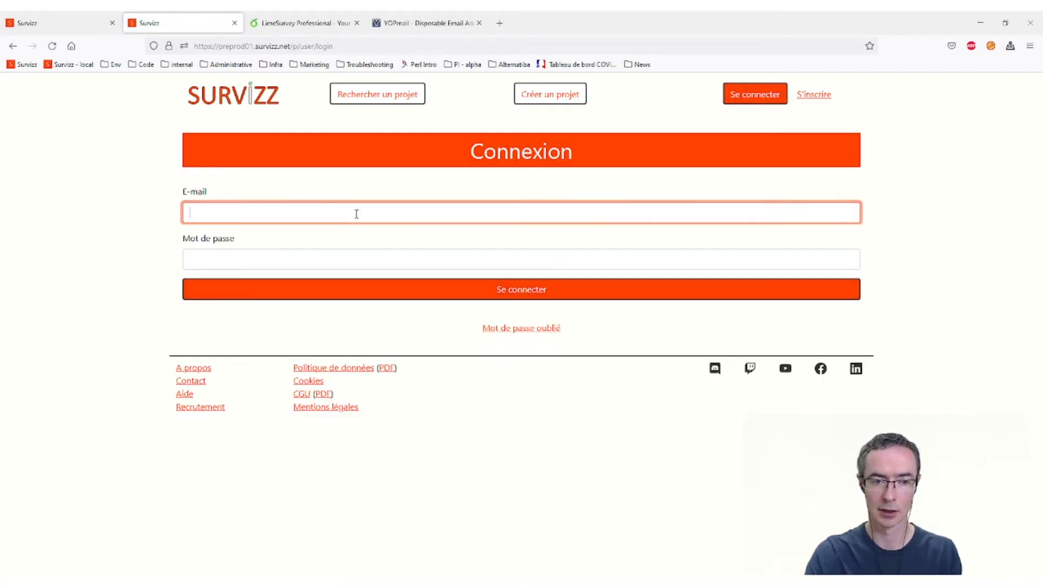
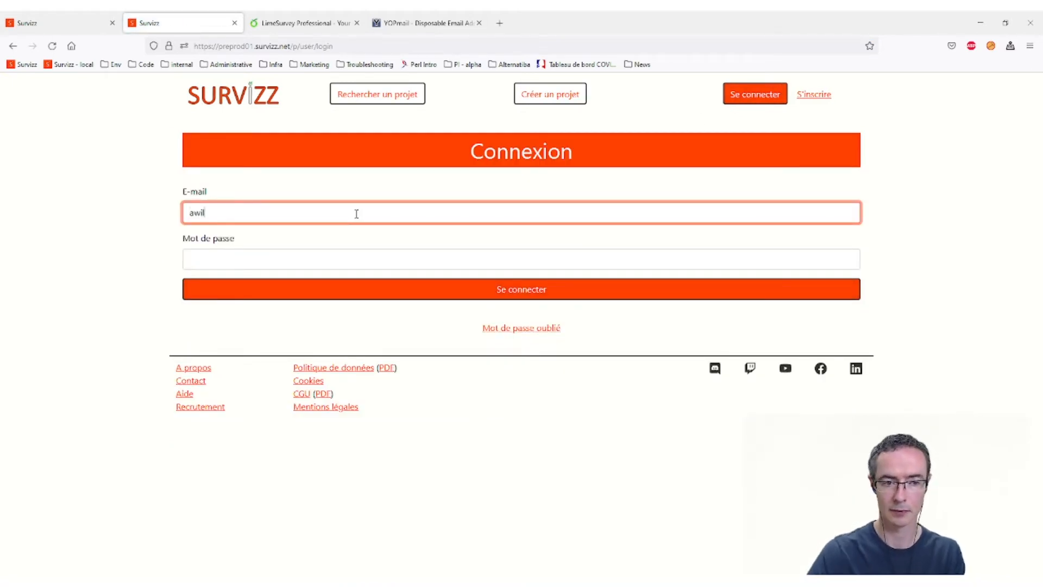
key(Tab)
text(**********)
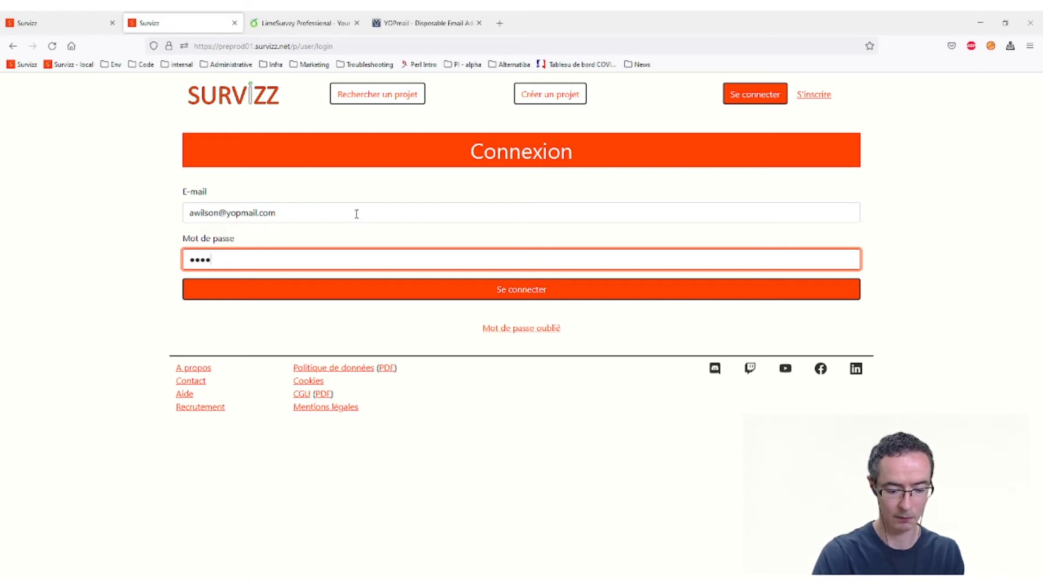
key(Return)
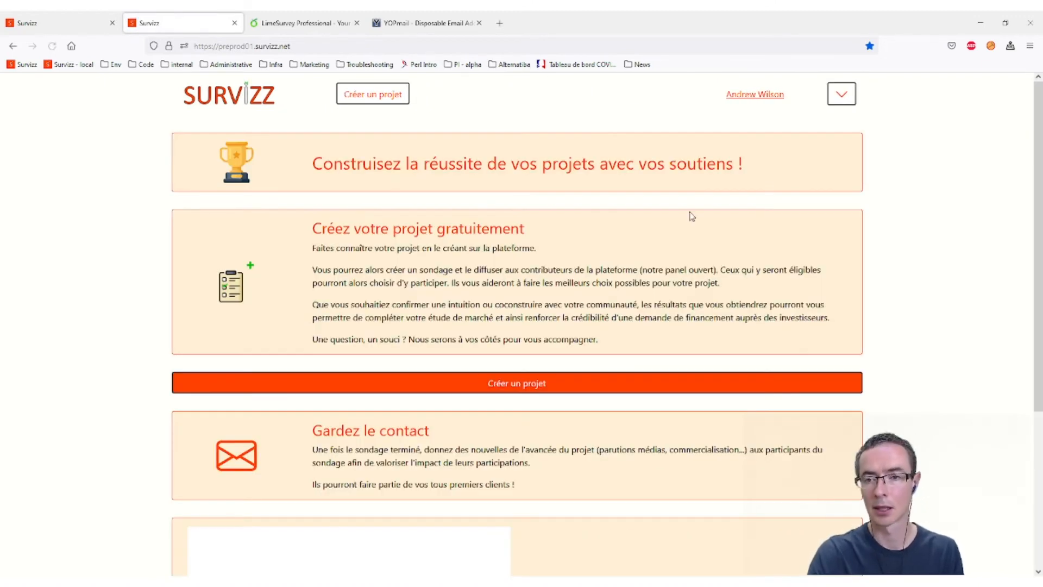
- Open GRID™ Legends from Mes projets and display its list of surveys
click(840, 102)
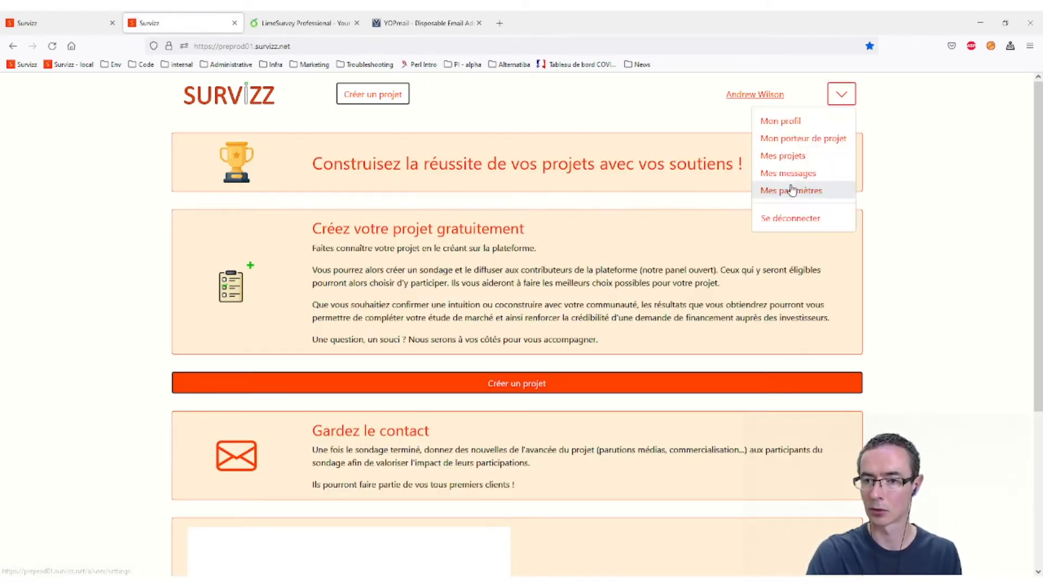
click(792, 156)
click(234, 222)
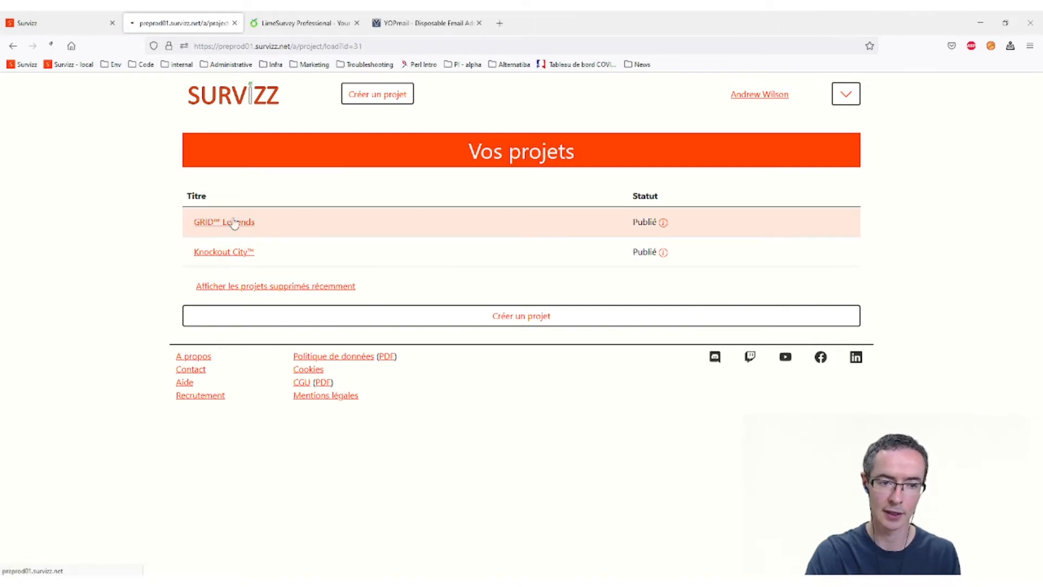
scroll(382, 351, down, 4)
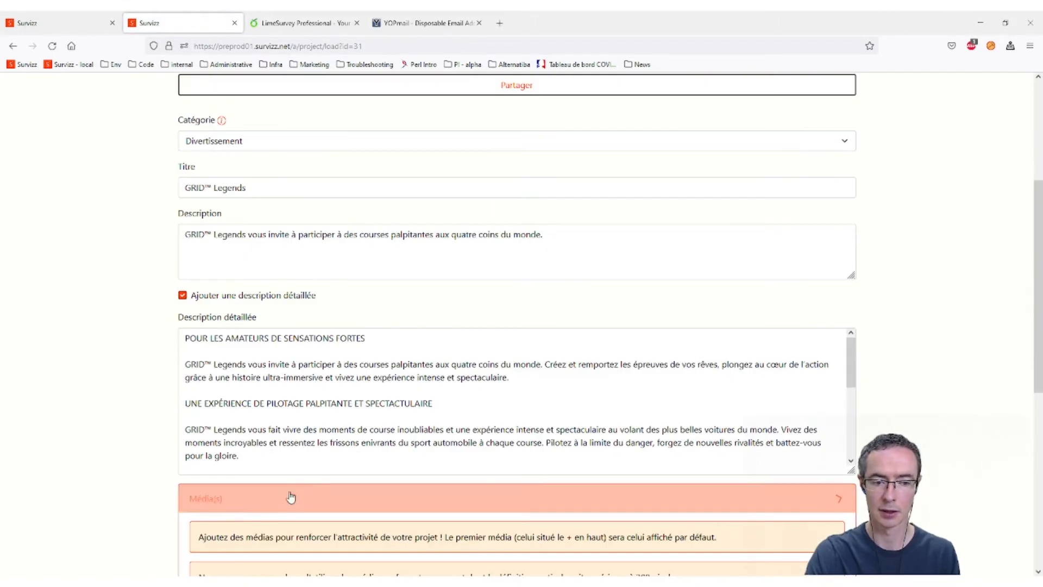
click(288, 494)
scroll(289, 435, down, 3)
scroll(958, 348, down, 3)
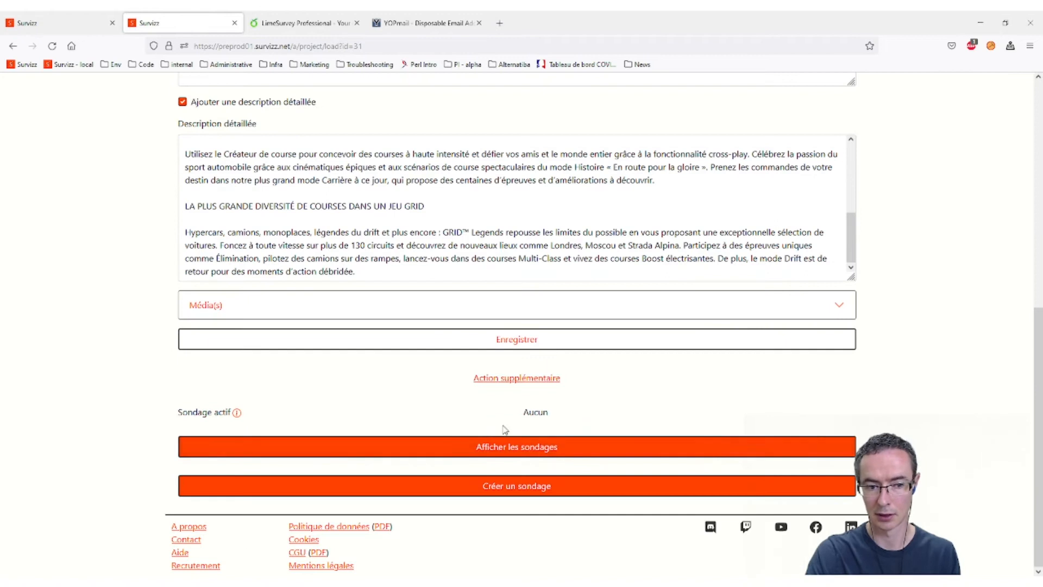
click(484, 450)
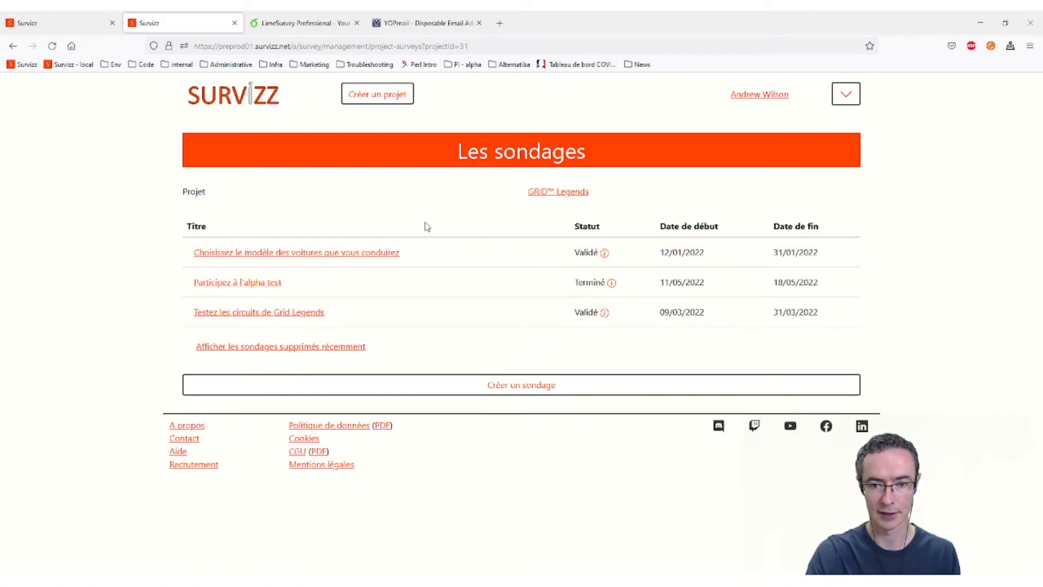
- Open the 'Participez à l'alpha test' survey and view its participation administration showing 3 participations
click(268, 285)
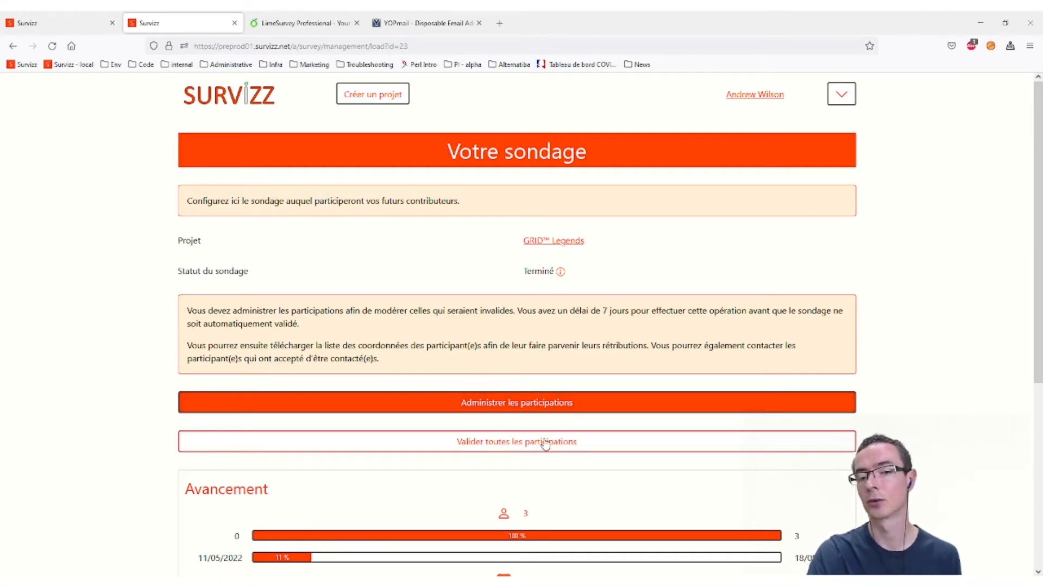
click(541, 403)
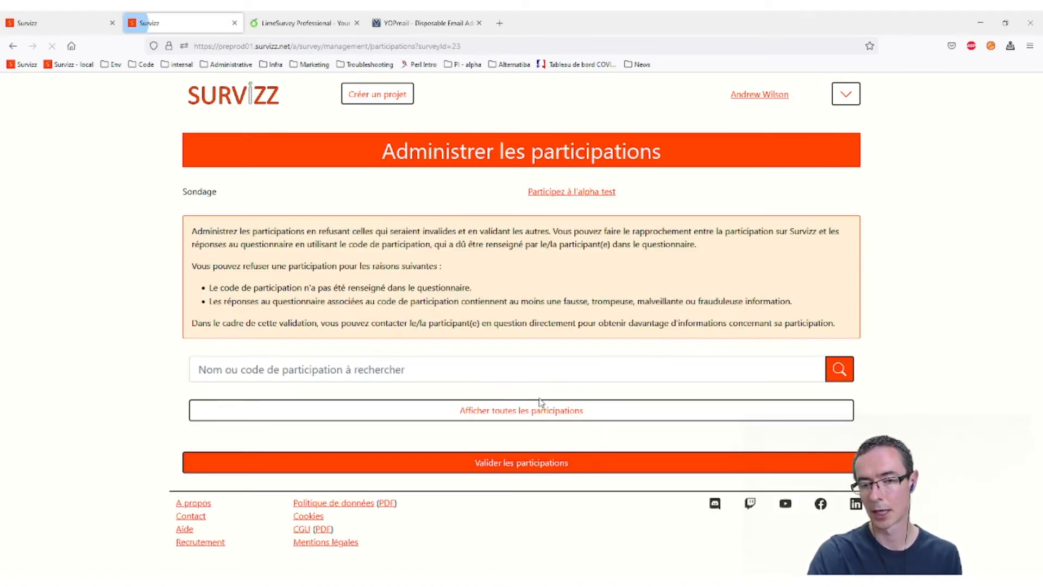
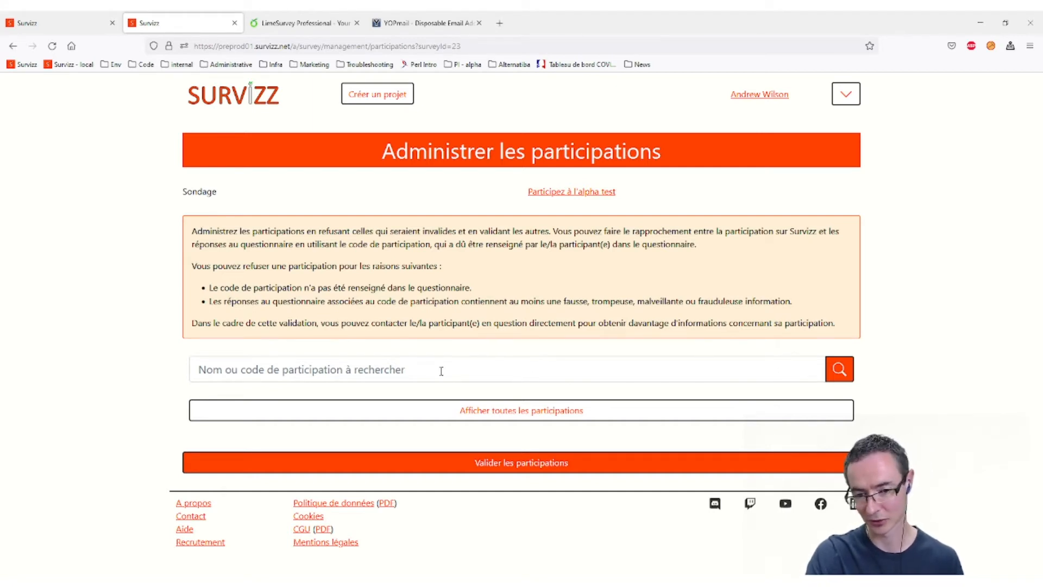
- List all three participations with their codes and select the top-right participant's code, then go to LimeSurvey
click(489, 411)
scroll(506, 396, down, 3)
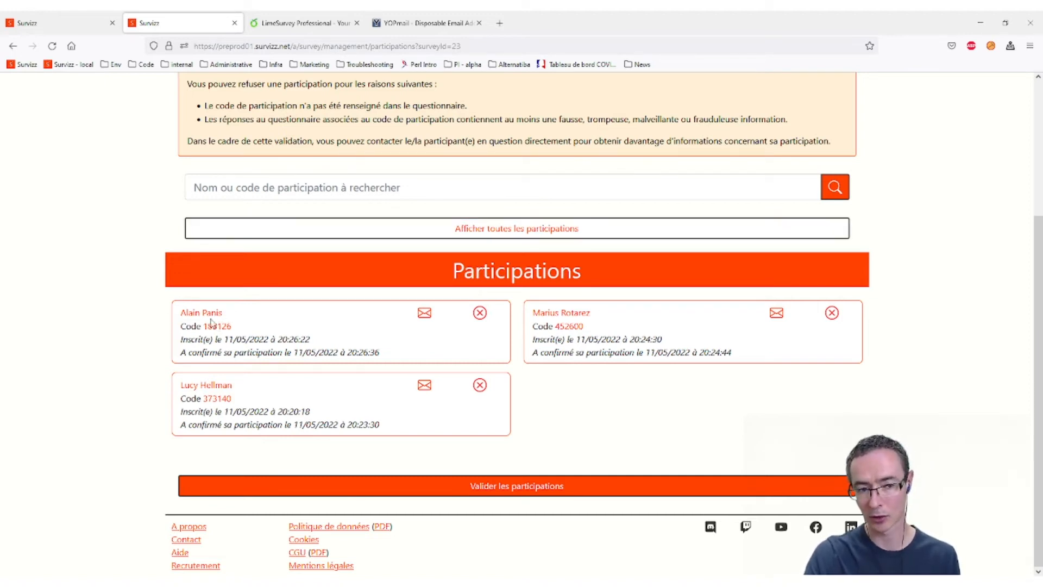
drag(225, 312, 173, 313)
click(226, 314)
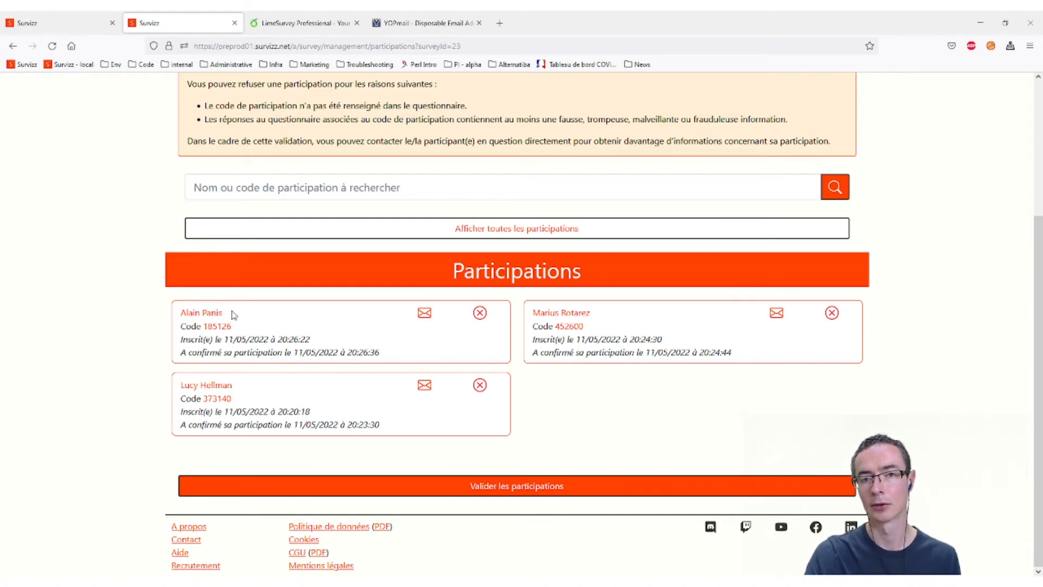
double_click(222, 326)
click(285, 330)
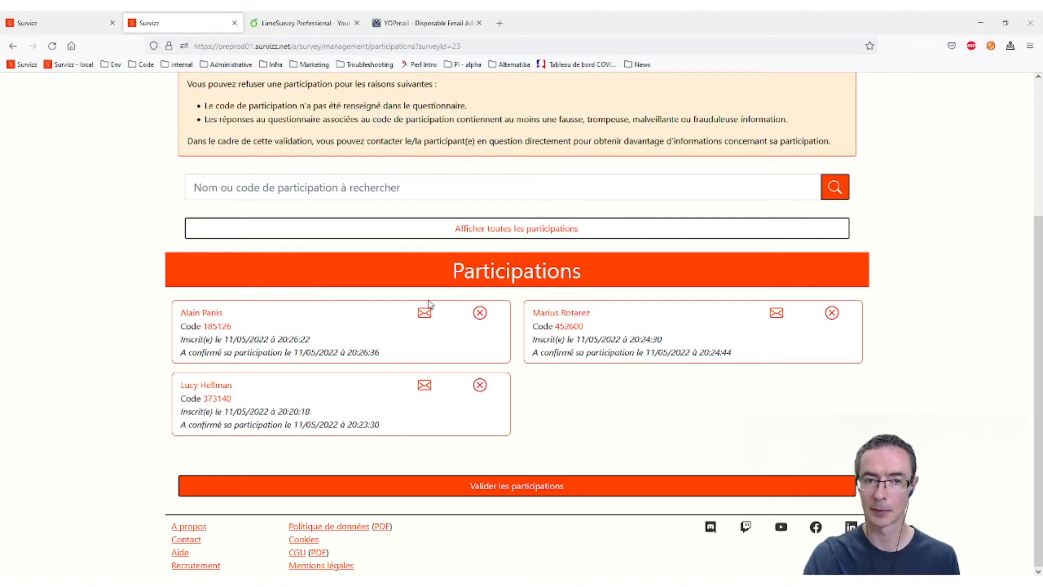
double_click(577, 329)
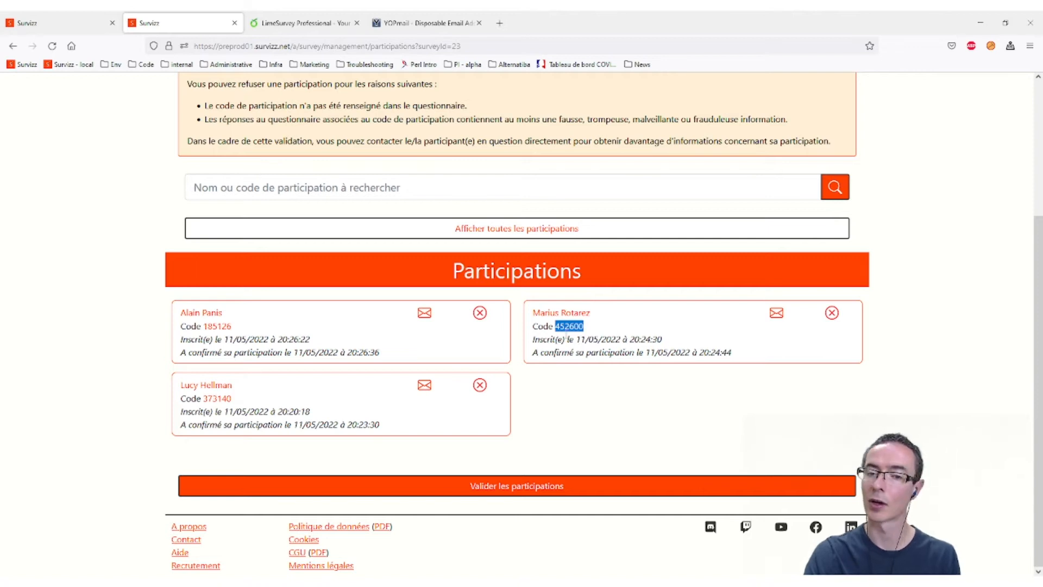
click(293, 25)
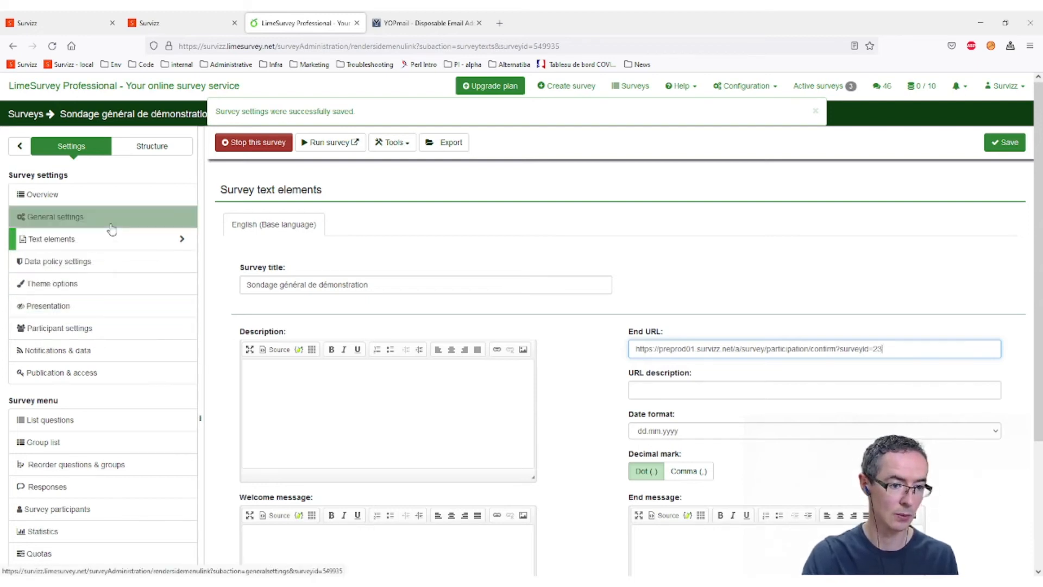
- Show the survey's responses table and scroll it across to the qpartcode column
click(98, 487)
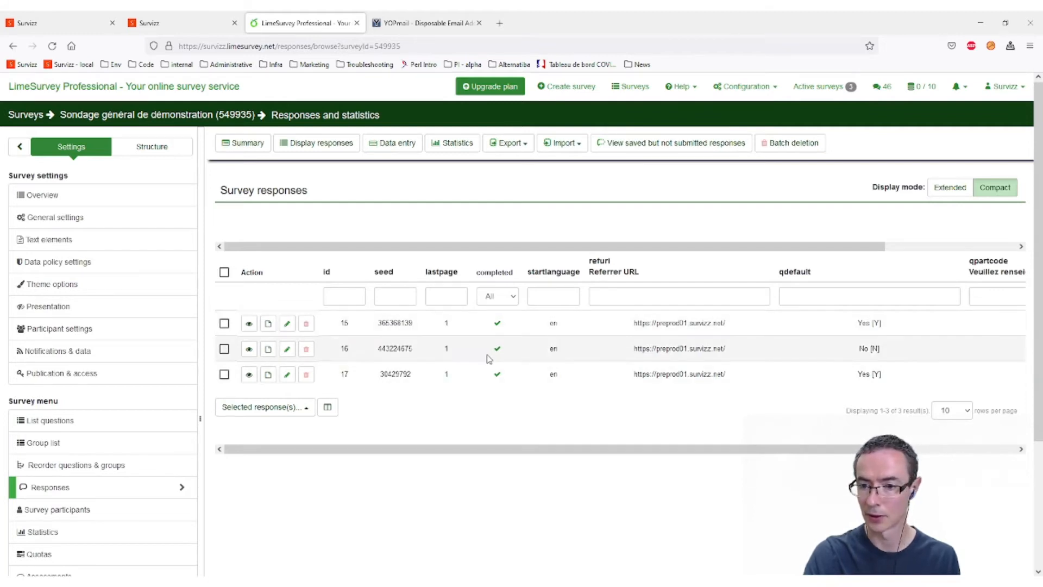
drag(650, 450, 837, 463)
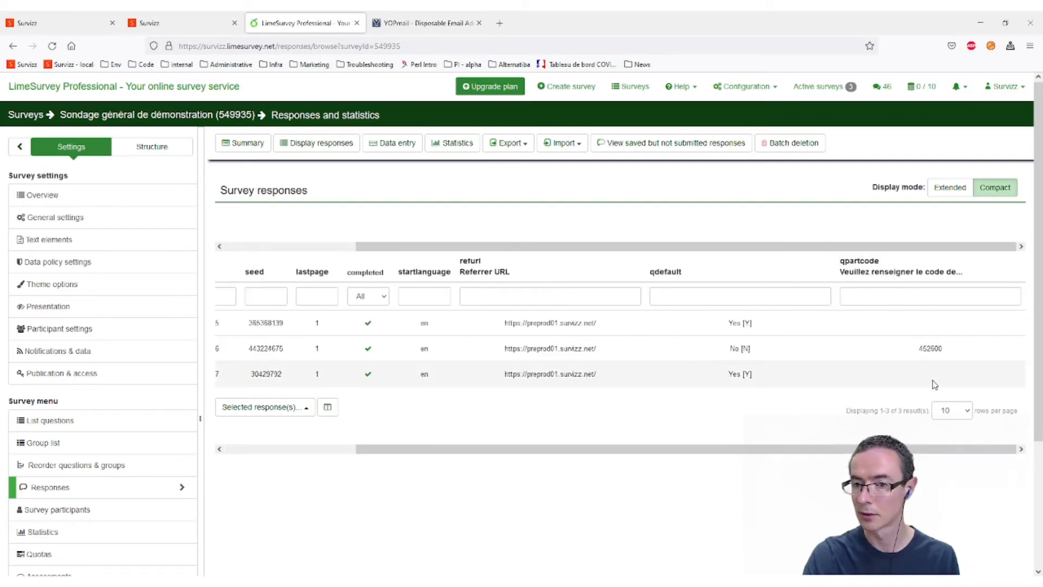
drag(593, 443, 135, 459)
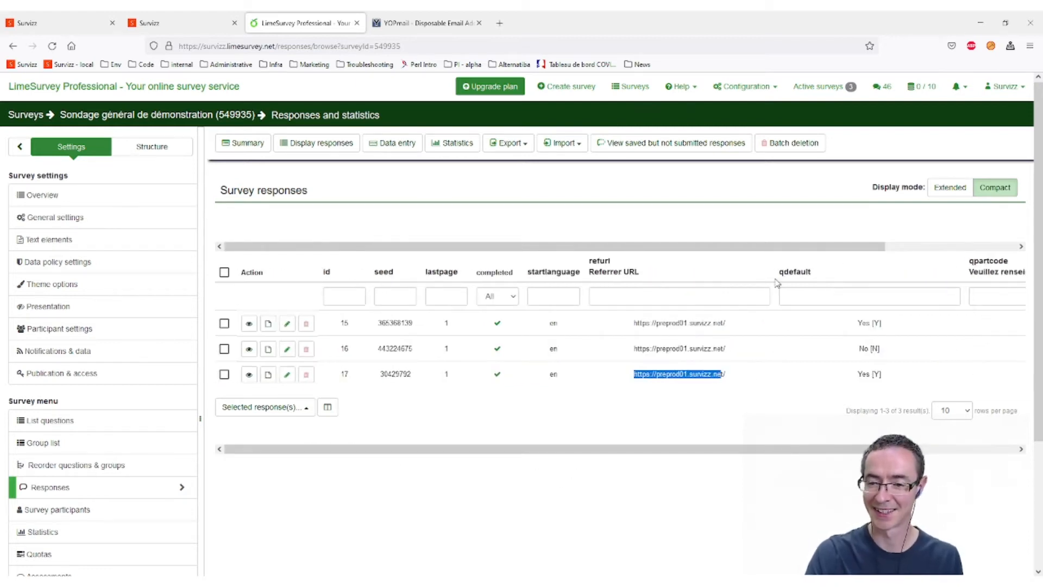
drag(701, 449, 833, 449)
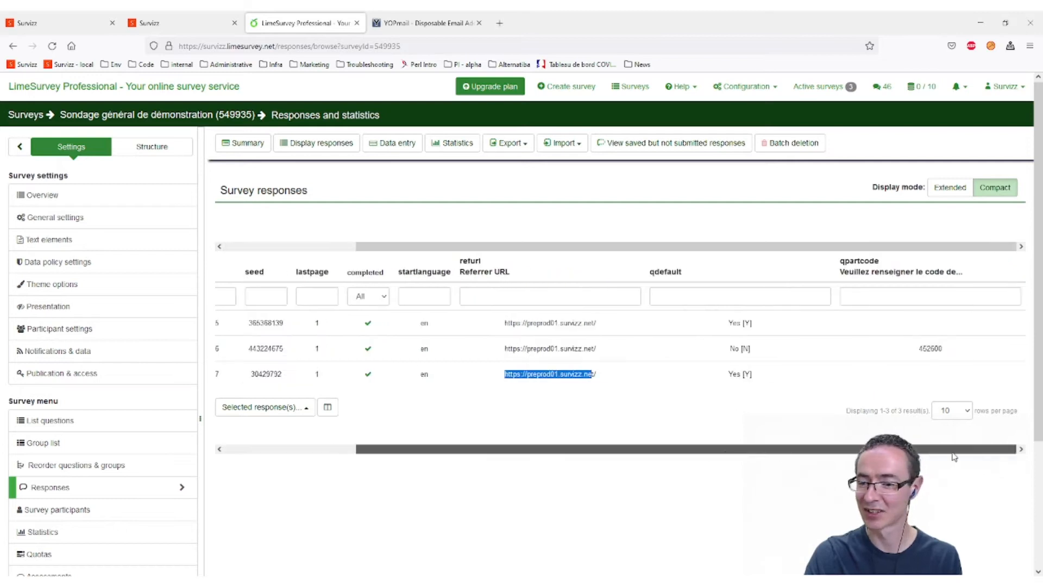
click(927, 373)
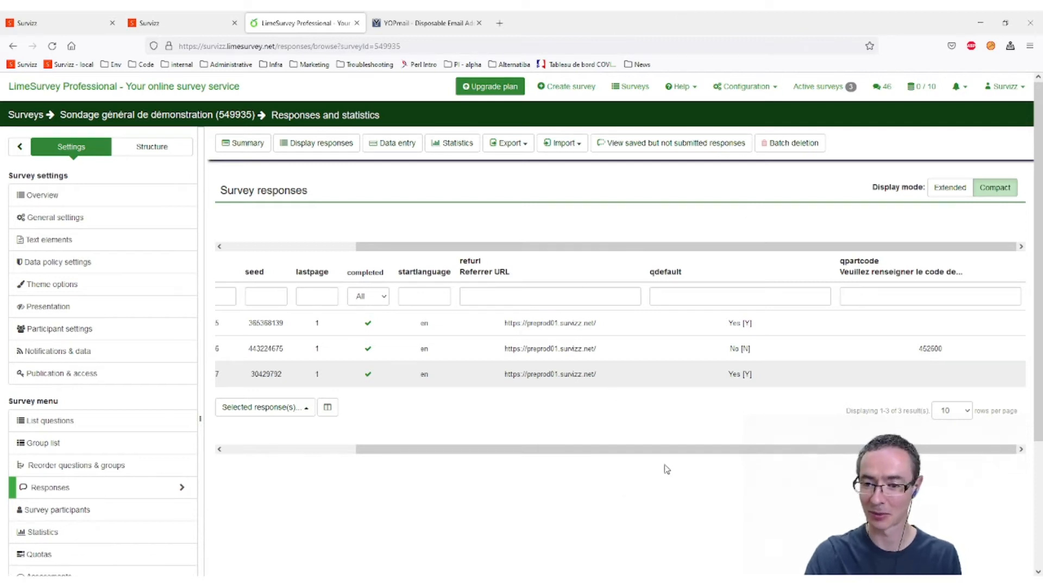
- Compare the top-right participant's Survizz code with the qpartcode values in the responses
click(163, 23)
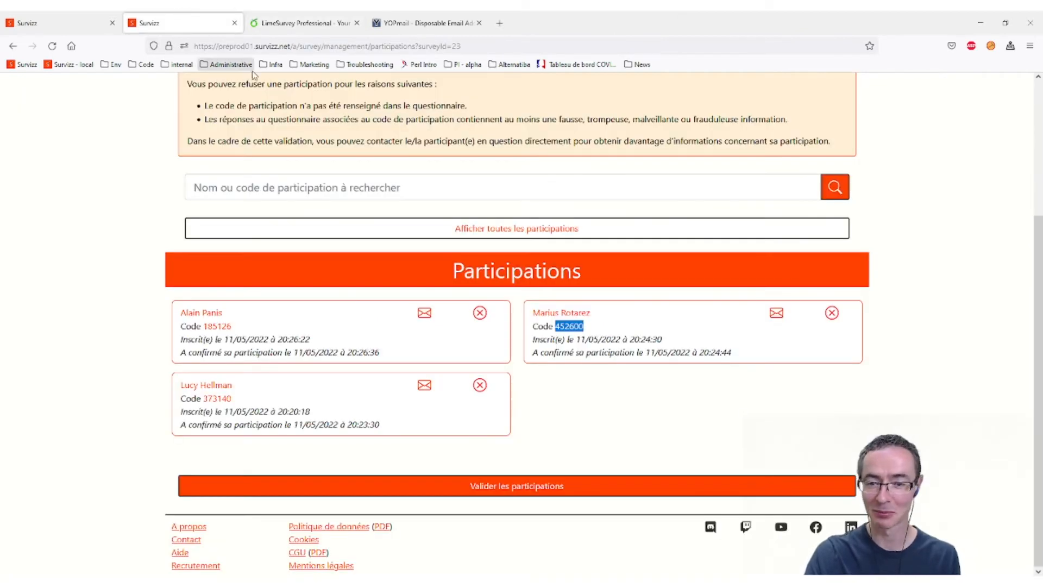
click(591, 331)
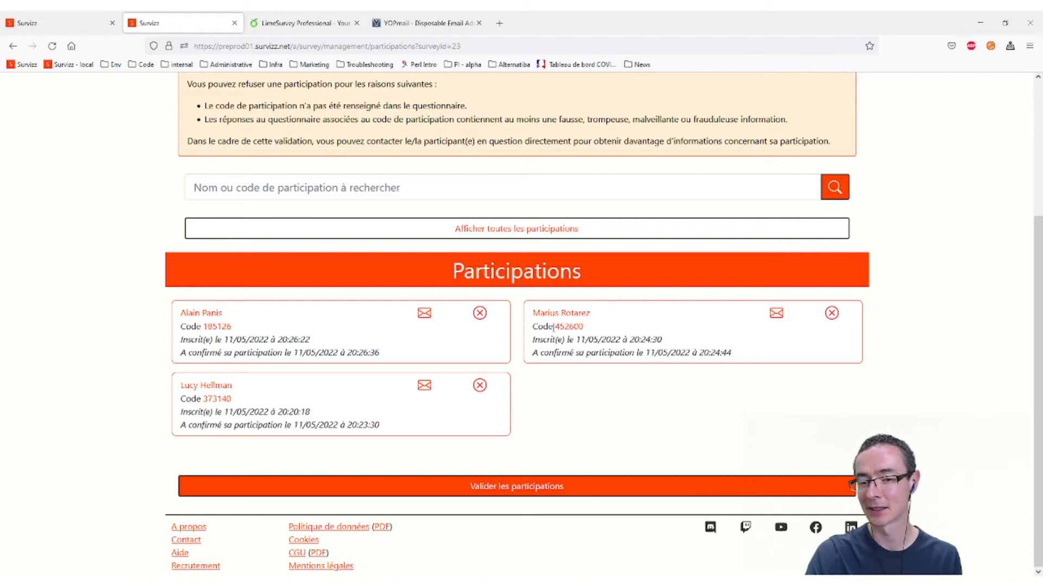
drag(556, 326, 585, 328)
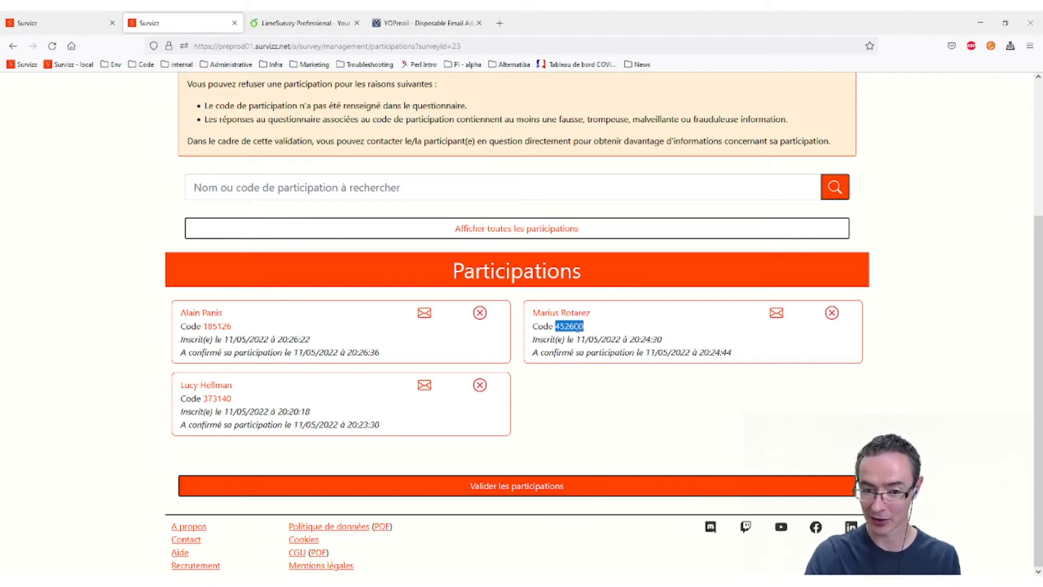
click(304, 22)
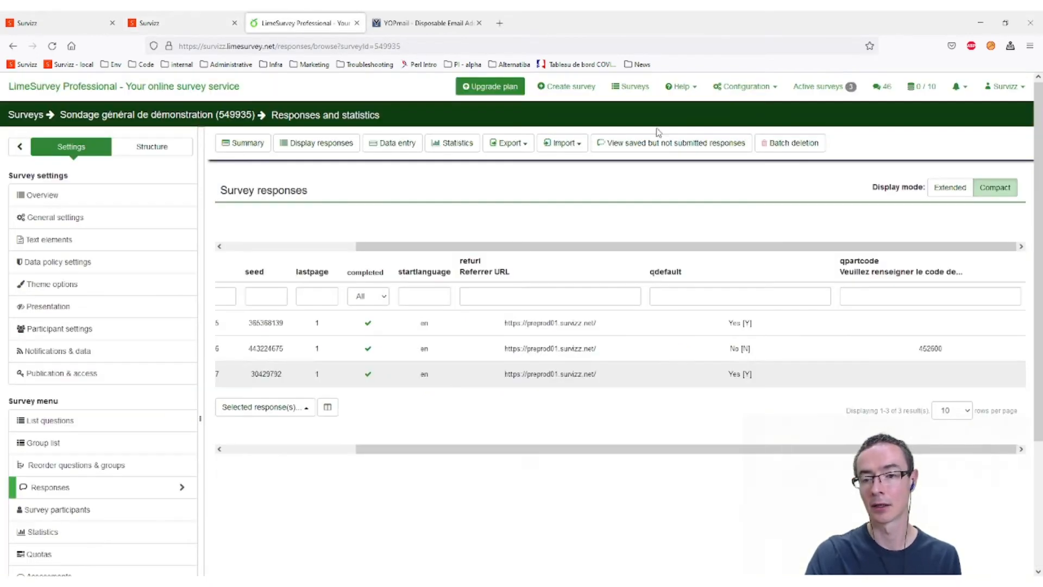
drag(914, 351, 946, 351)
click(942, 351)
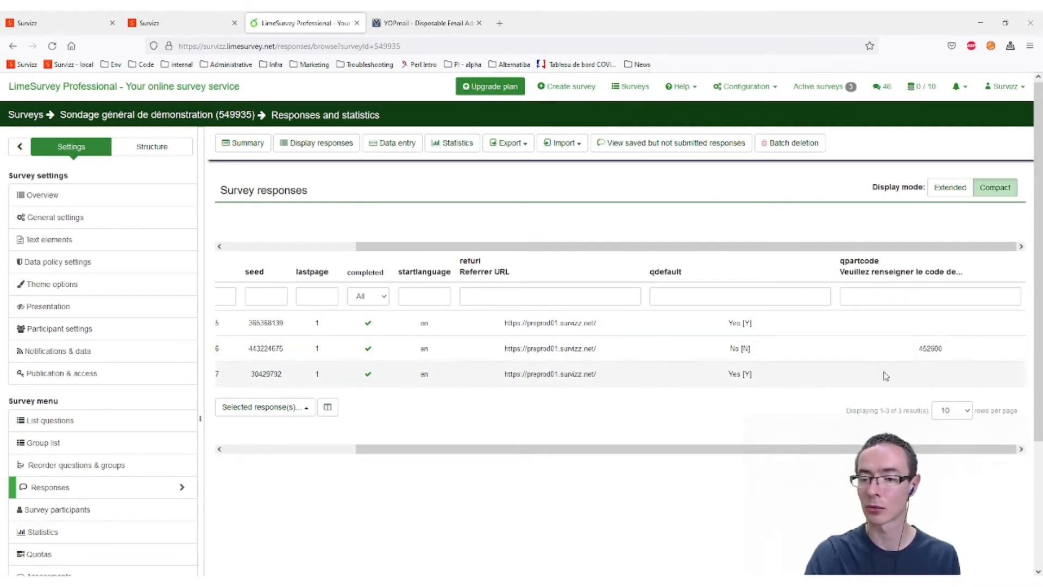
drag(572, 453, 441, 454)
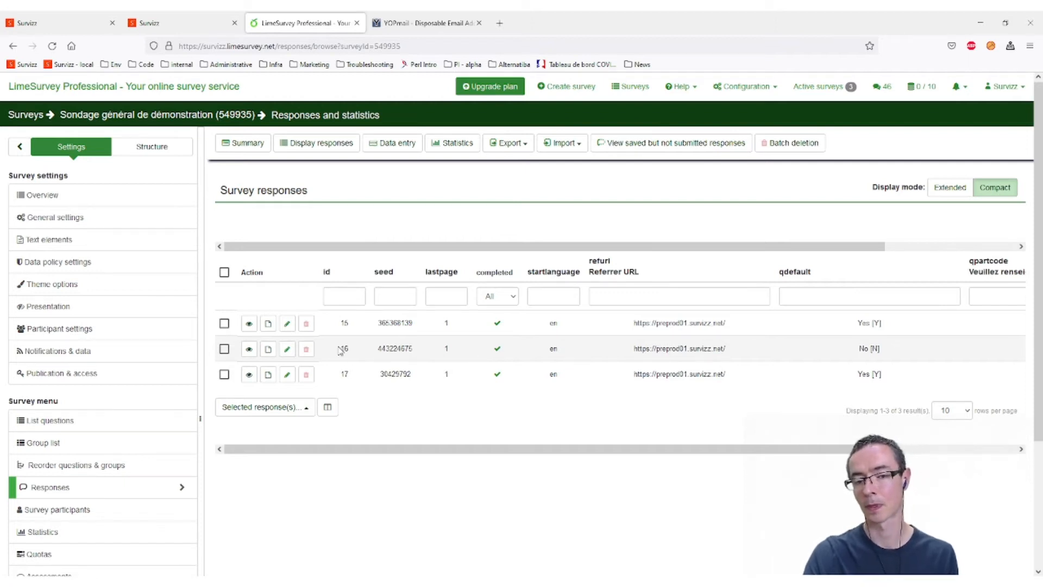
- Review response ID 16's full details in a new tab, then go back to the Survizz participations
click(249, 347)
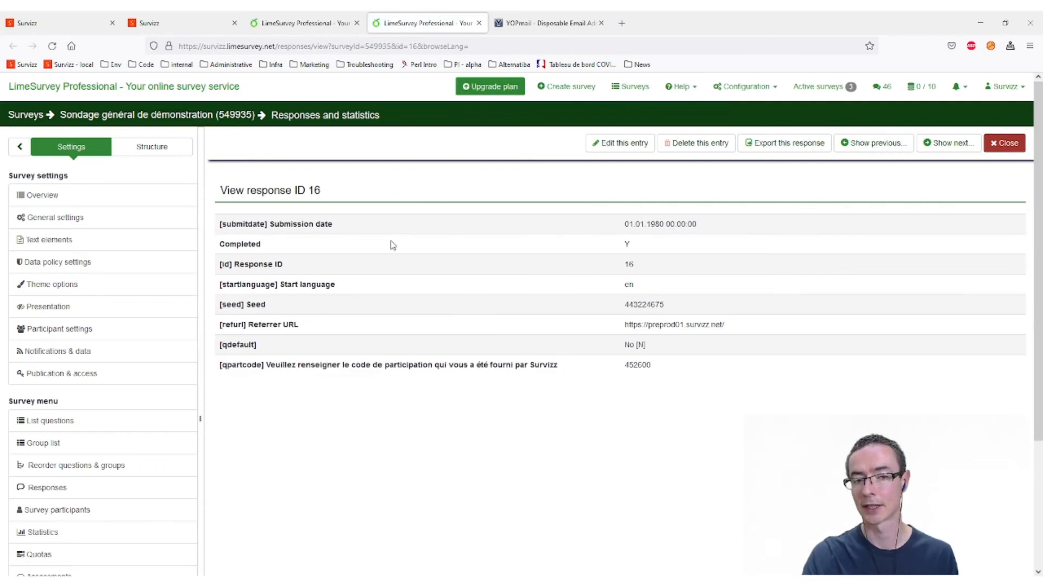
scroll(485, 296, down, 2)
scroll(485, 296, up, 2)
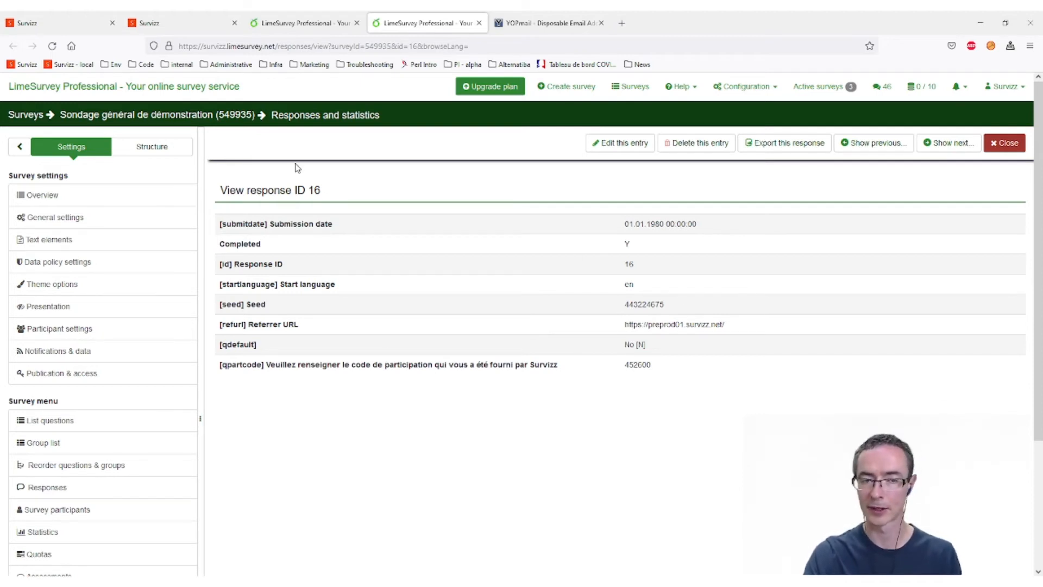
click(216, 29)
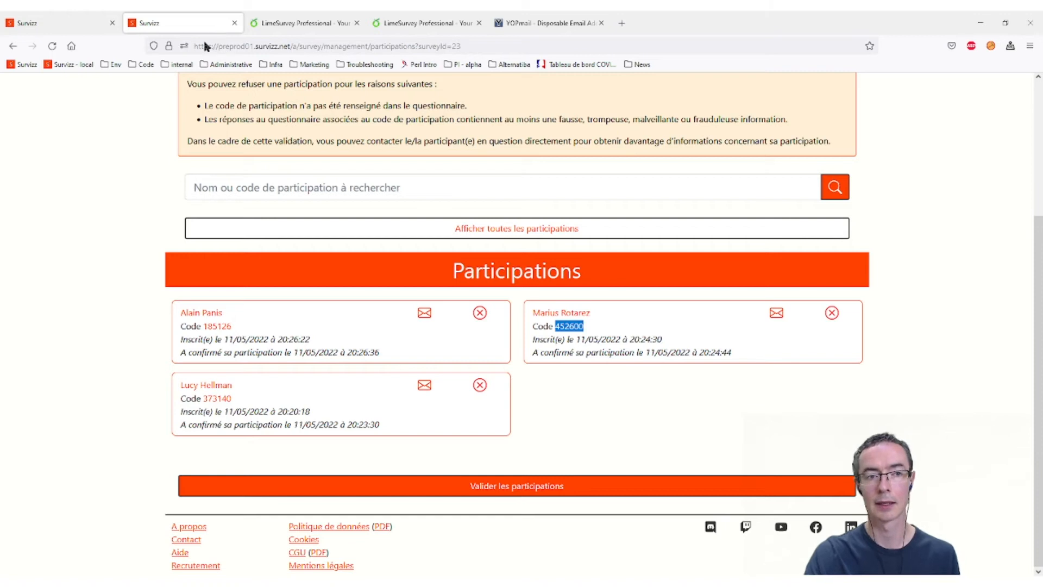
- Scroll the LimeSurvey responses table to the qpartcode column and back to compare codes
click(307, 21)
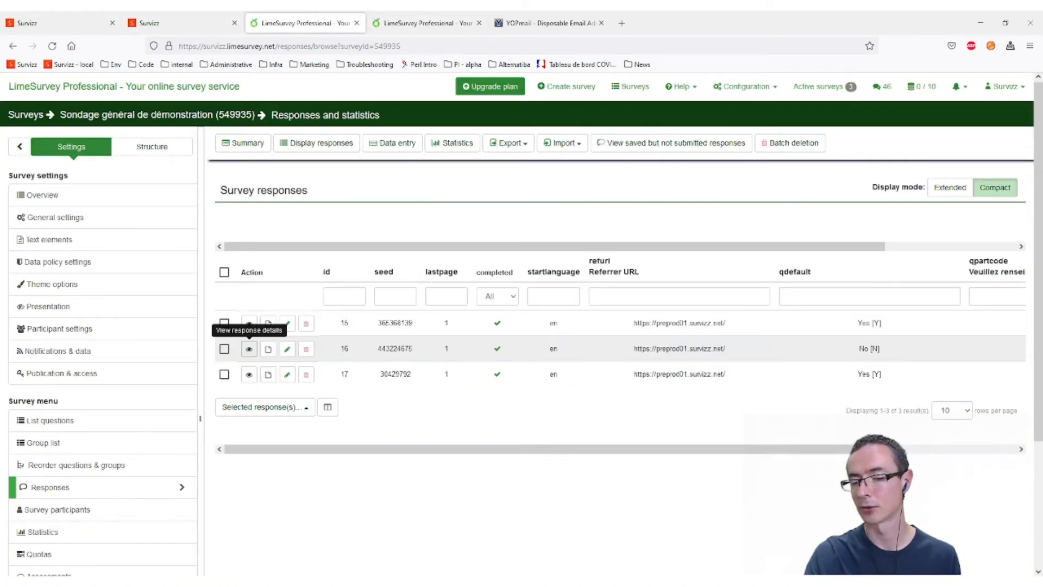
drag(834, 450, 969, 460)
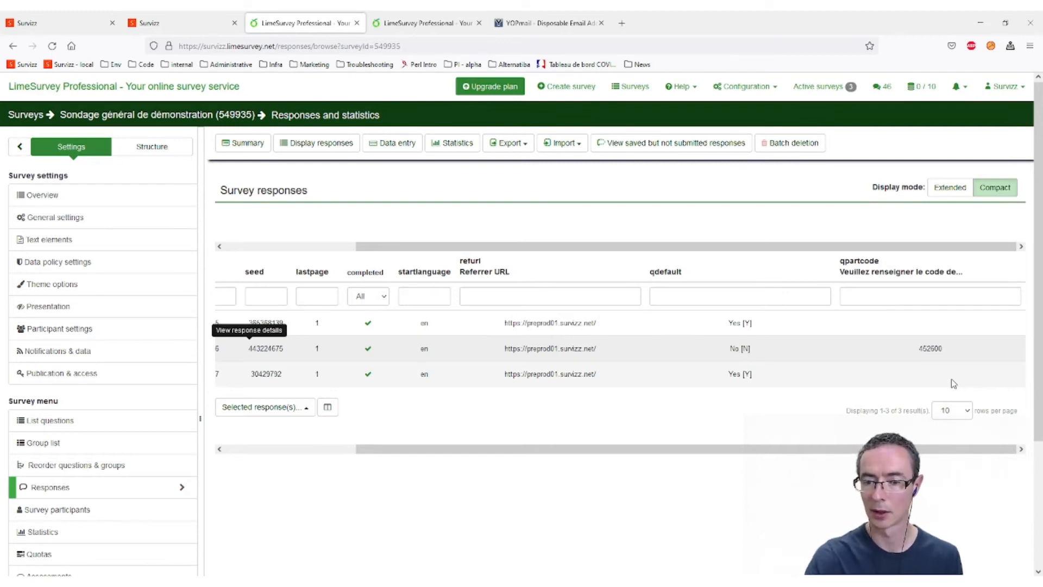
drag(609, 458, 740, 457)
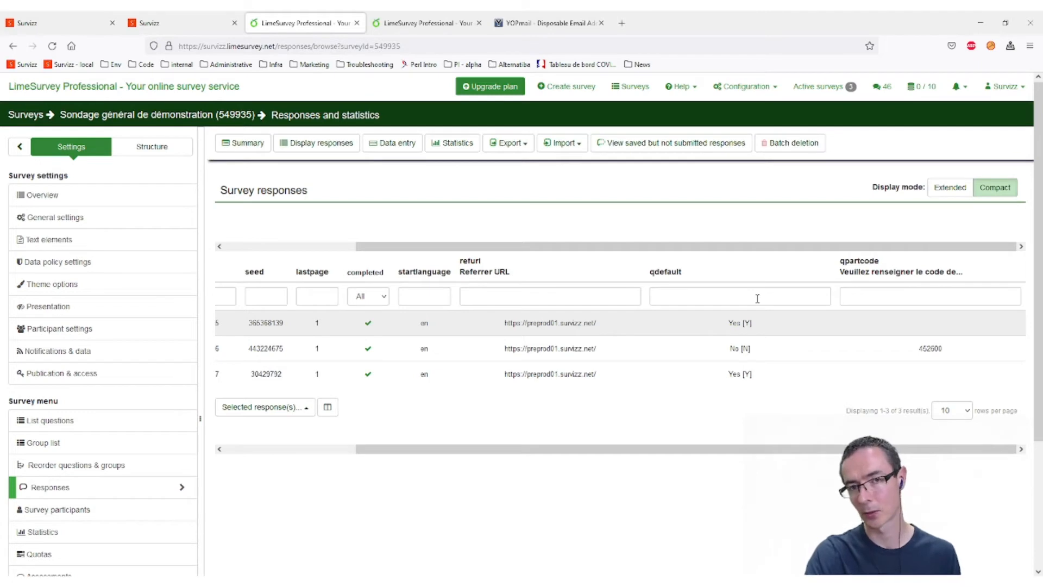
- Return to the Survizz participations page and clear the selected participation code
click(204, 26)
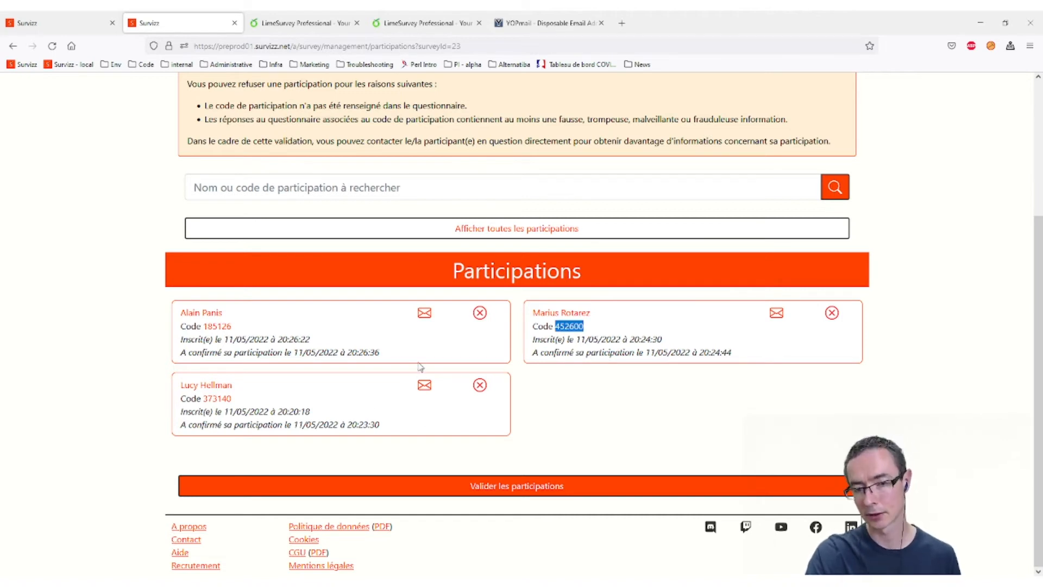
click(435, 341)
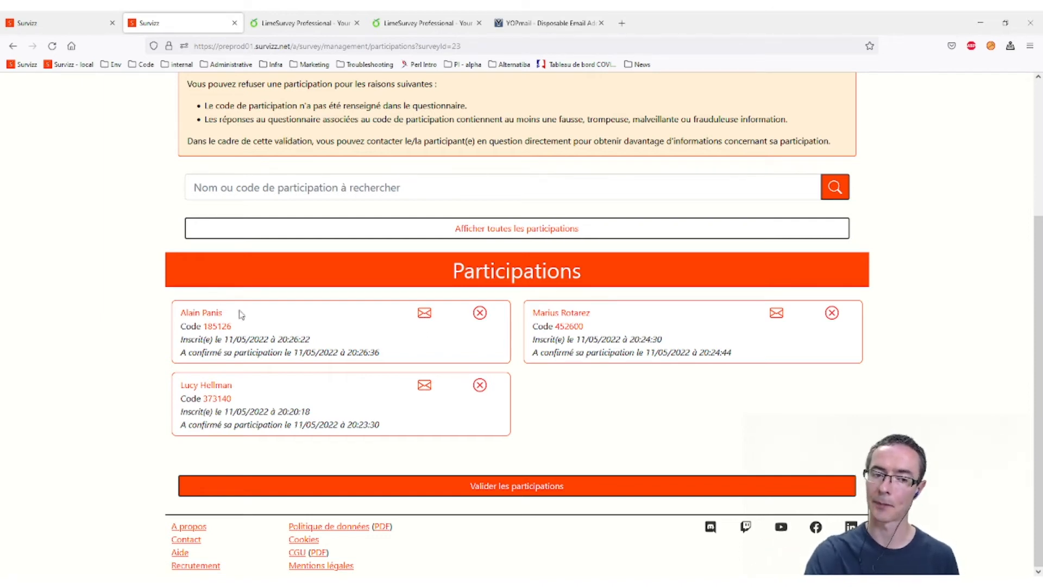
- Open a message to the first participant in a new tab and place the cursor in Sujet
middle_click(424, 313)
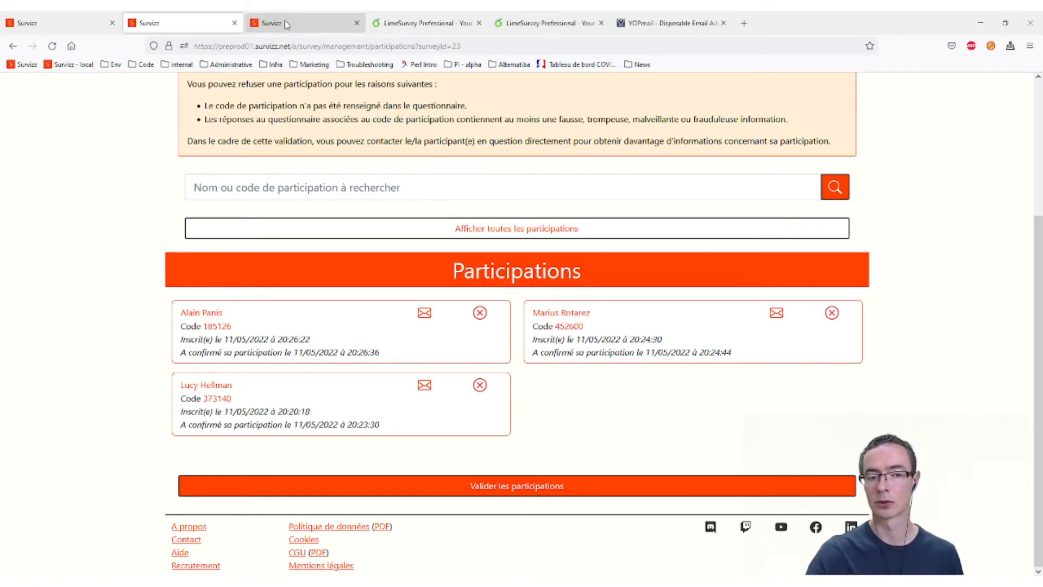
drag(321, 340, 205, 340)
click(206, 340)
drag(402, 354, 304, 350)
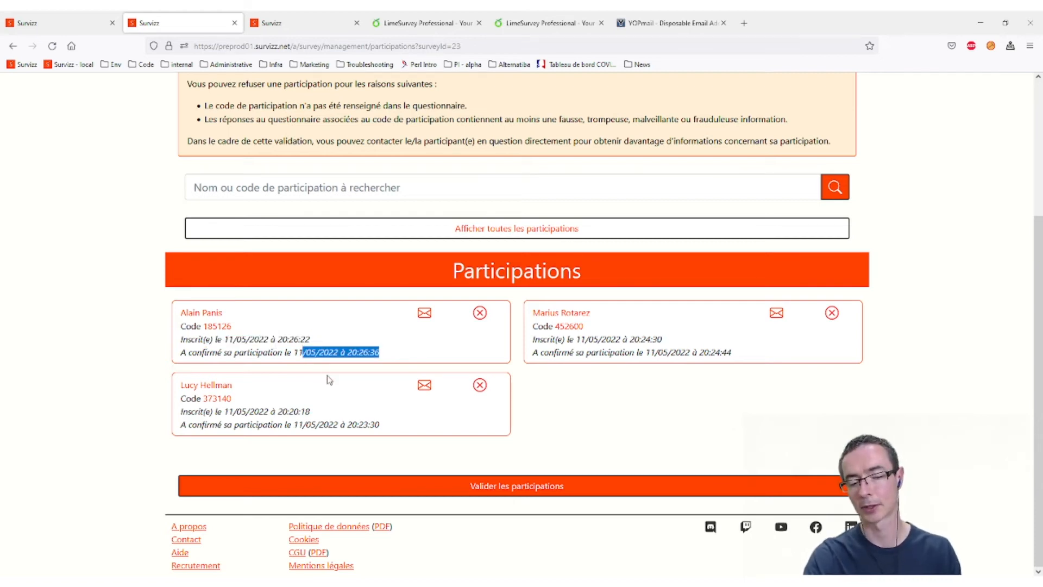
click(347, 312)
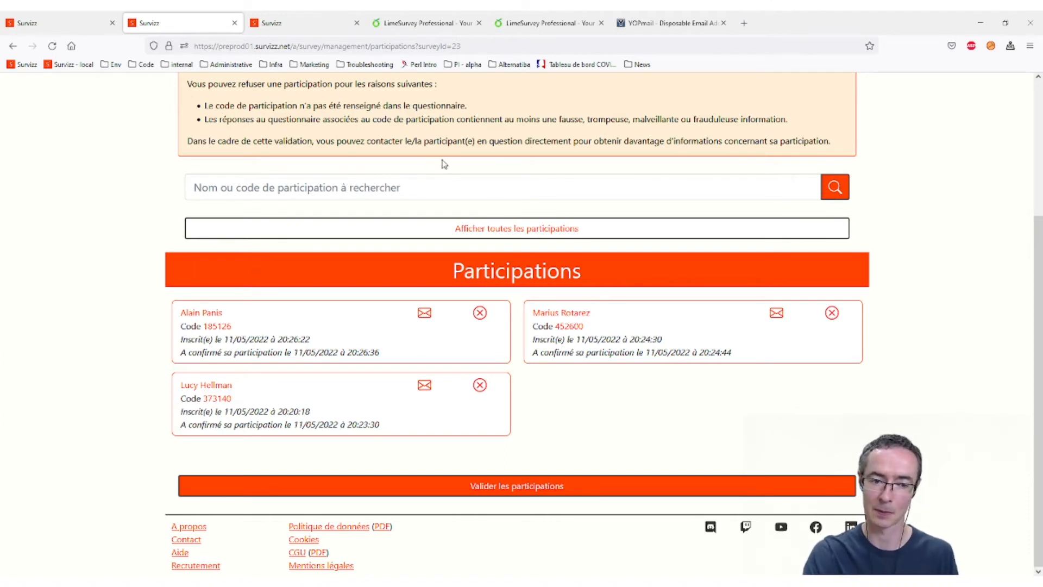
click(317, 25)
click(264, 265)
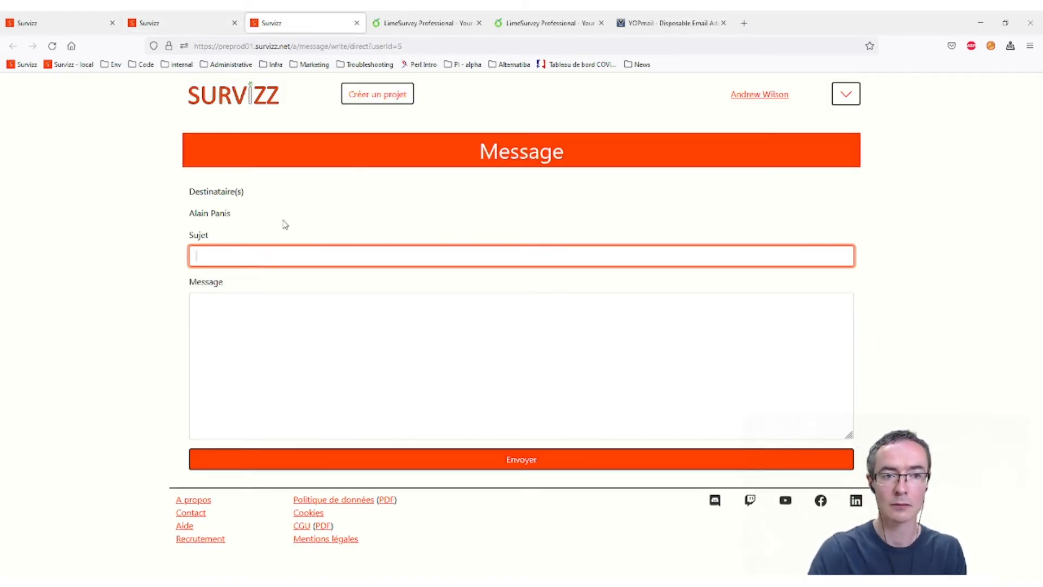
- Set the subject to: Votre participation au sondage "Participez à l'alpha test"
click(225, 24)
scroll(403, 109, up, 3)
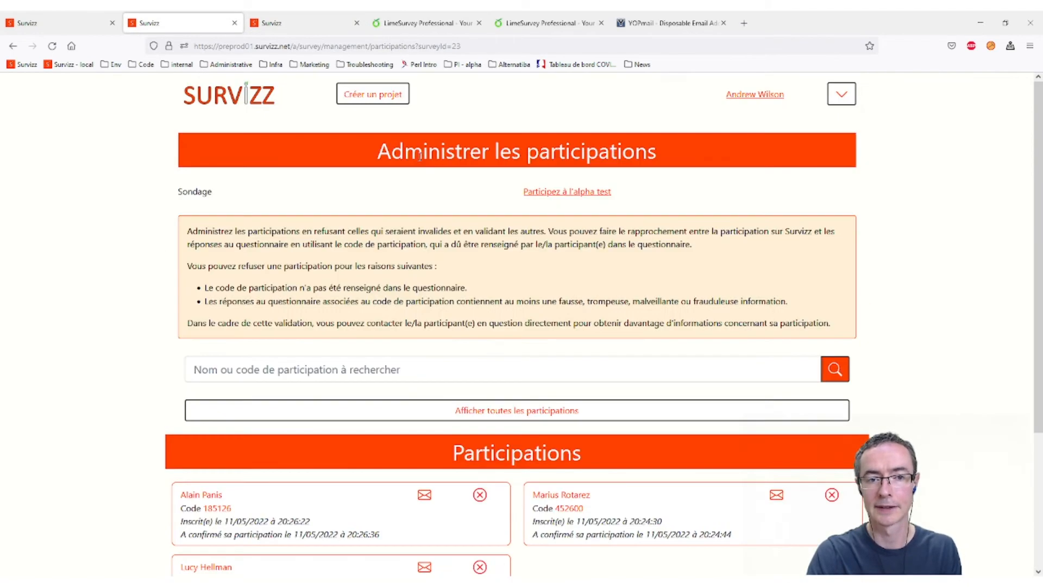
drag(187, 231, 505, 204)
key(ctrl+c)
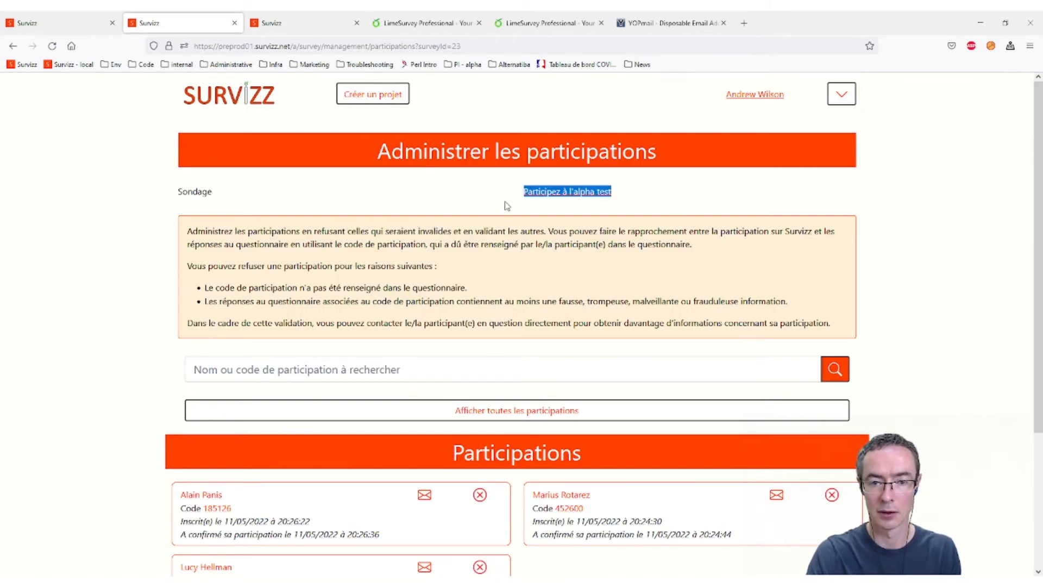
click(316, 23)
text(T)
key(BackSpace)
text(Votre a)
key(BackSpace)
text(par)
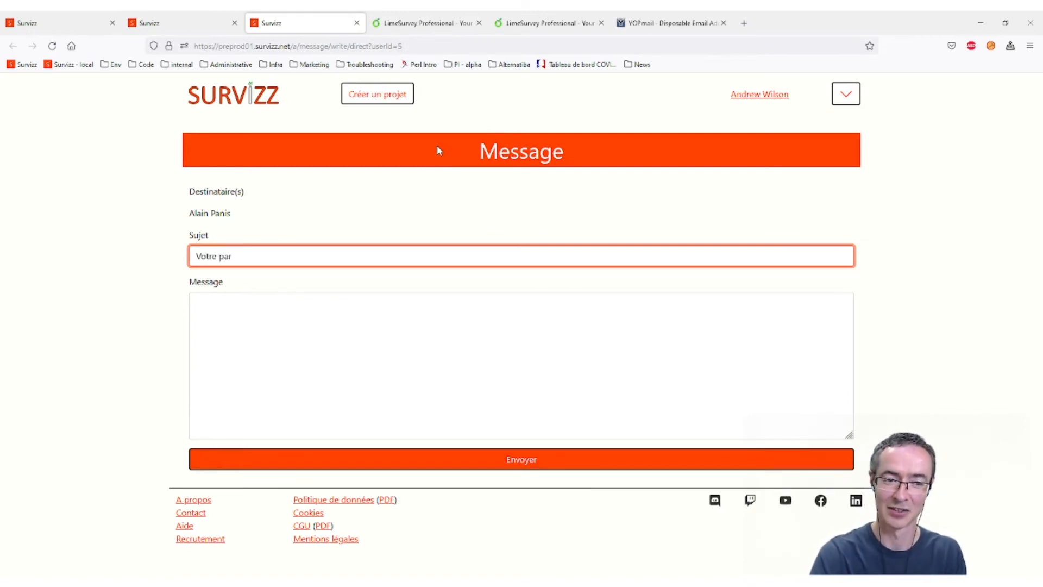
text(ticipation au sondage)
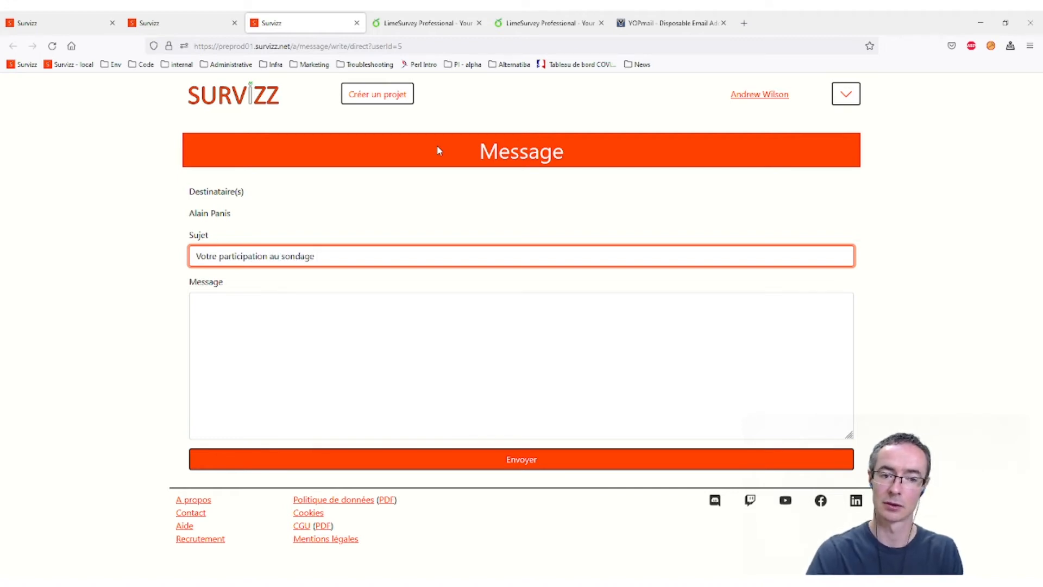
key(ctrl+v)
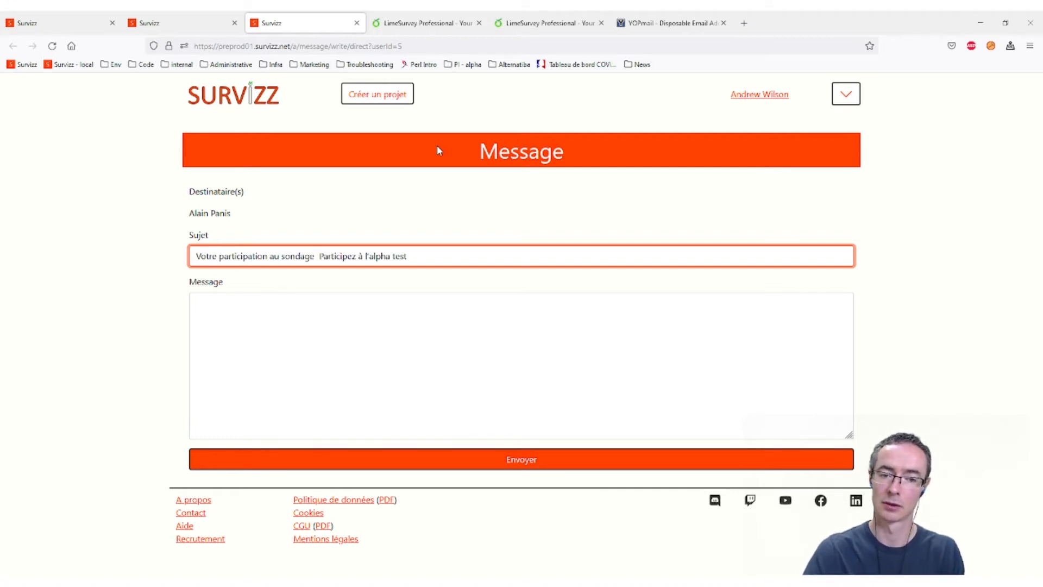
click(194, 256)
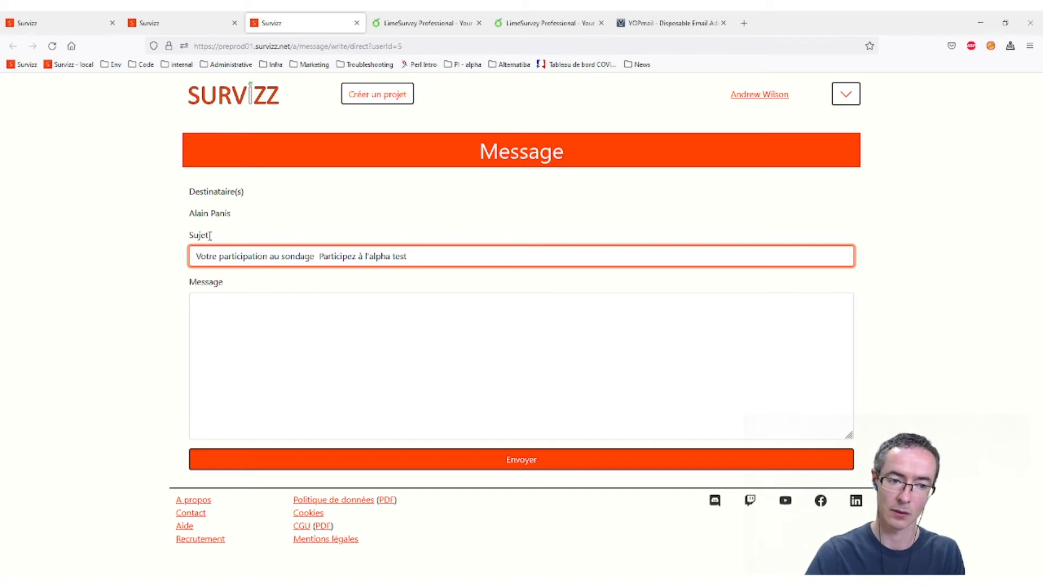
text(C)
key(BackSpace)
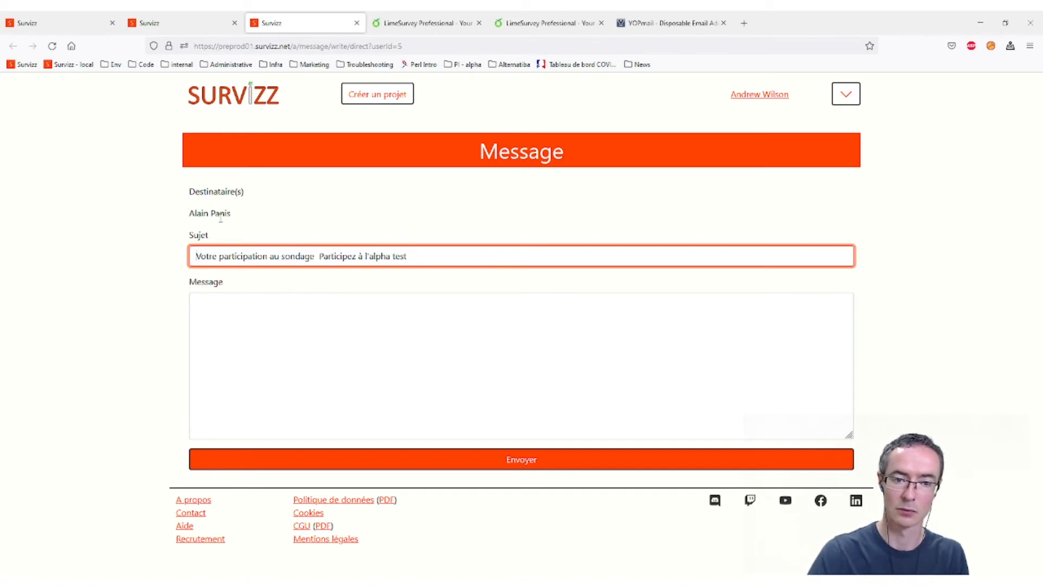
text(")
click(408, 249)
text(")
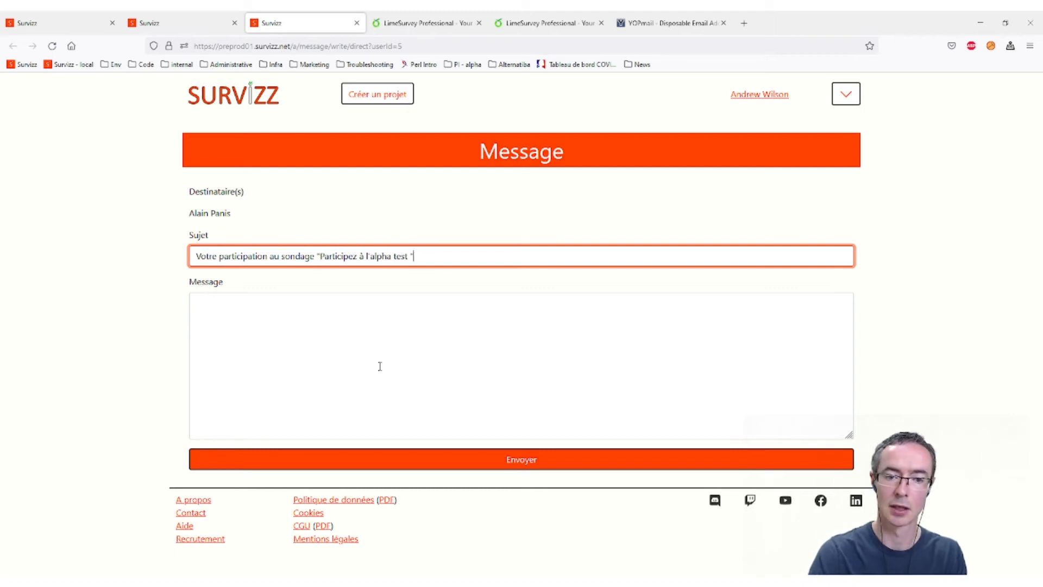
key(Left)
key(BackSpace)
- Greet the participant by name and explain the missing participation code, requesting supplementary information
click(454, 329)
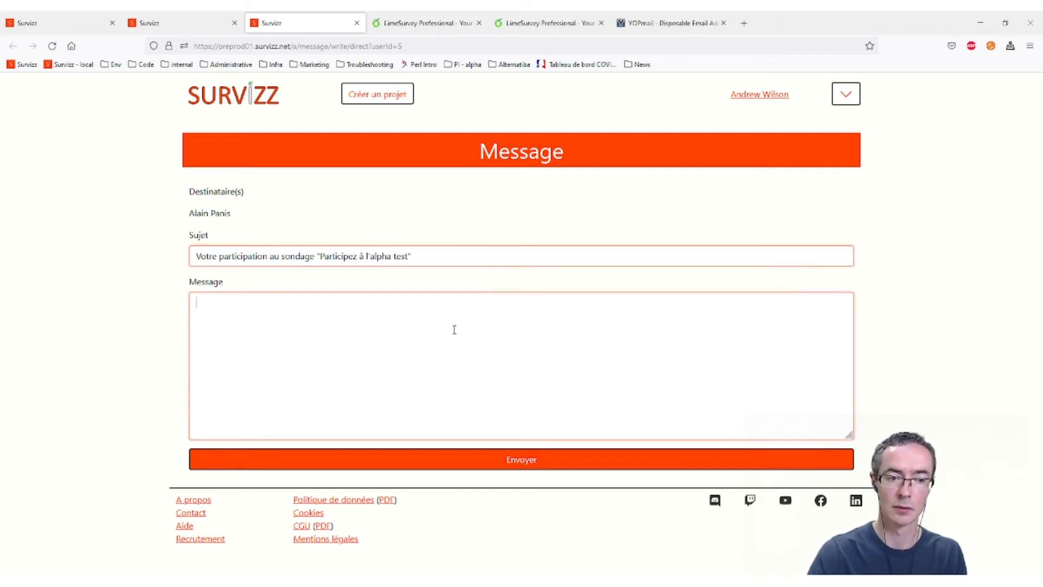
text(Bonjour )
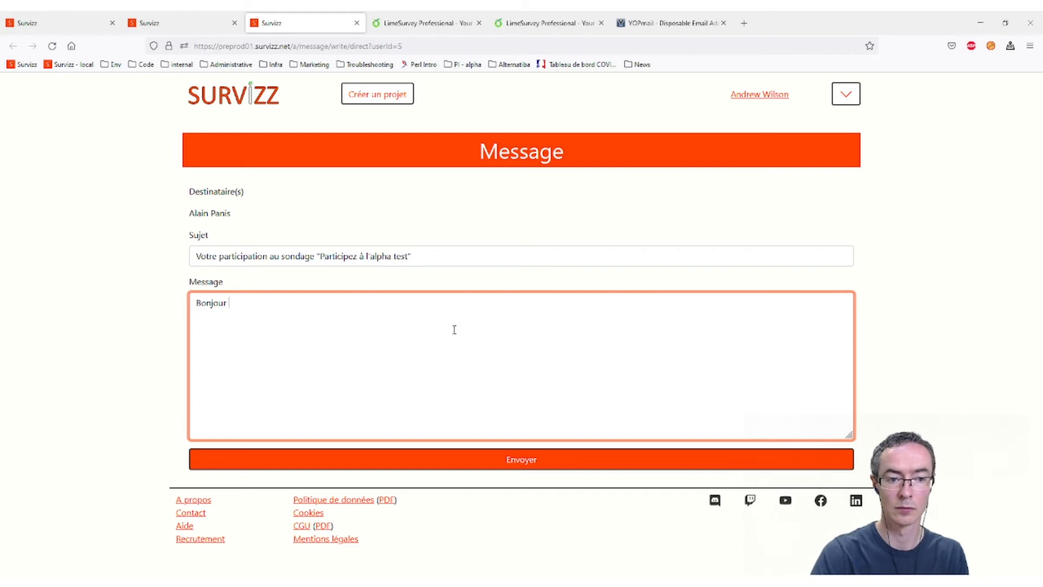
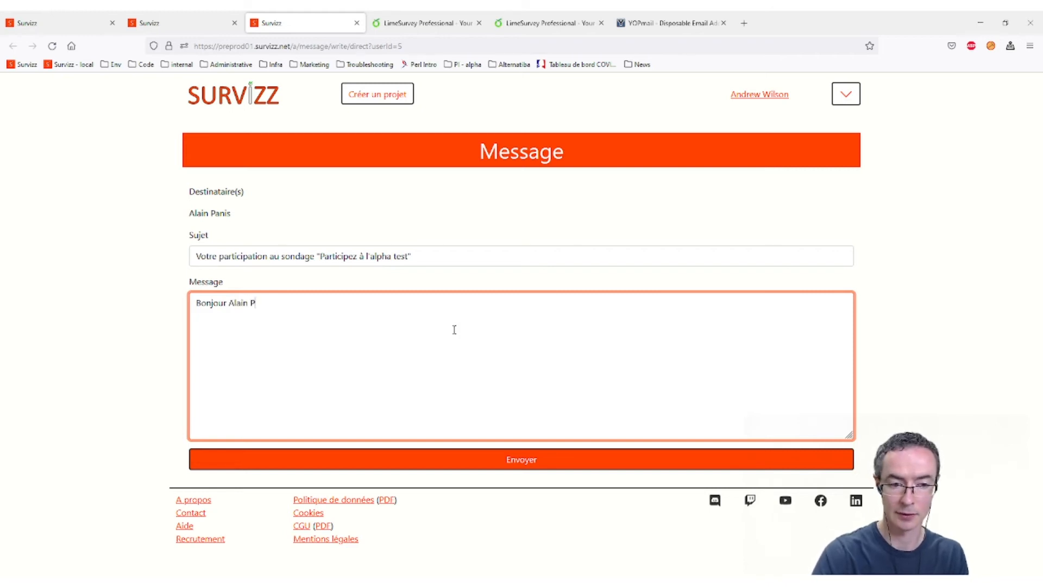
key(Return)
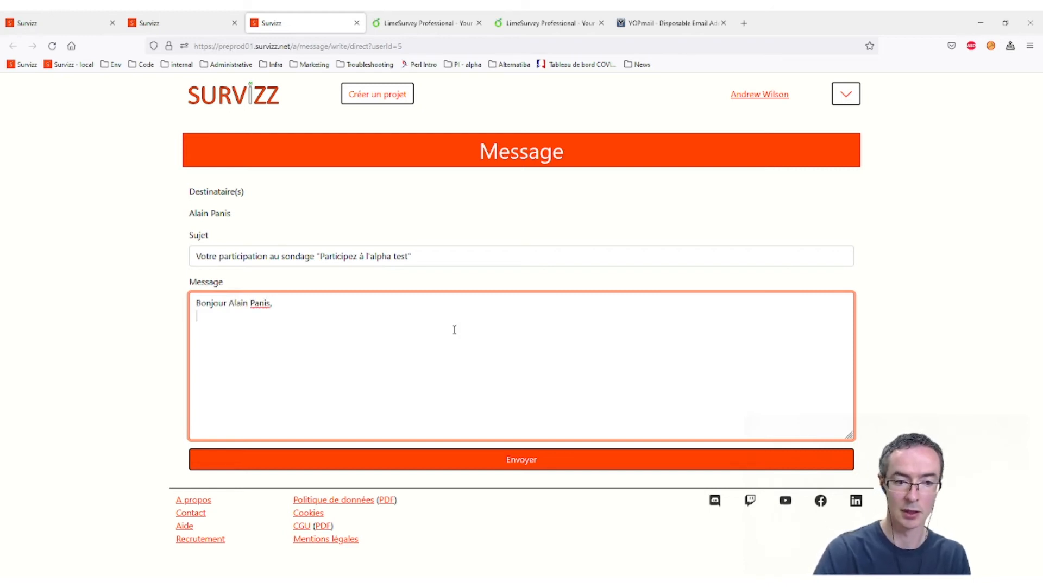
text(I)
key(BackSpace)
text(Nous)
key(BackSpace)
key(BackSpace)
key(BackSpace)
key(BackSpace)
text(No)
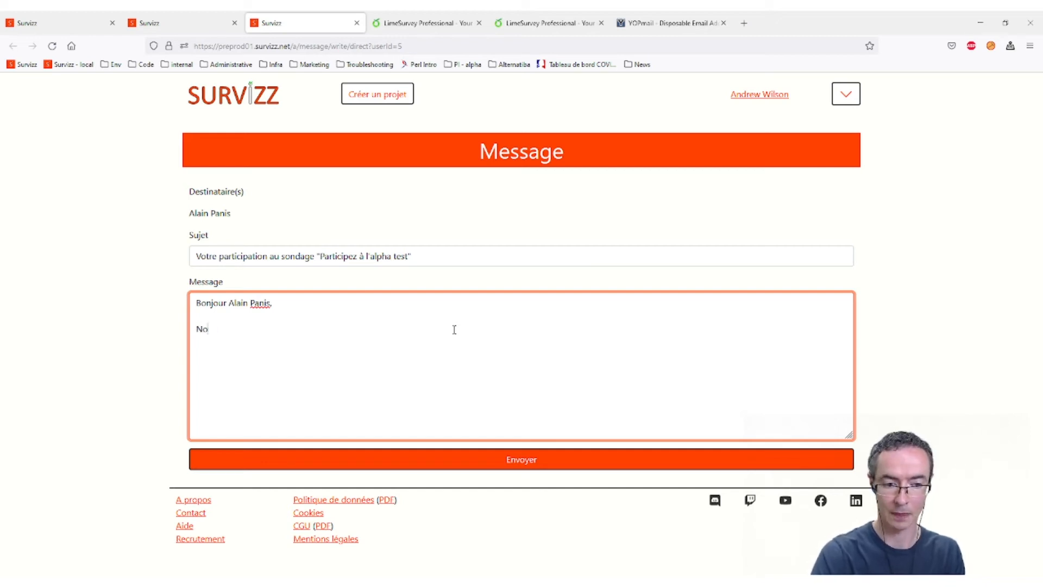
text(us n'avons )
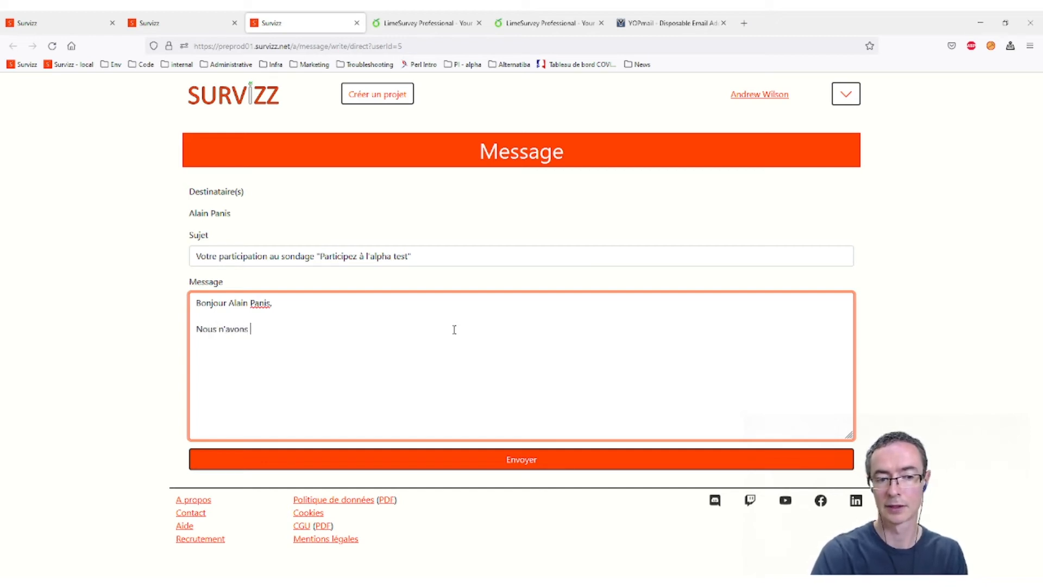
text(pas réussi à r)
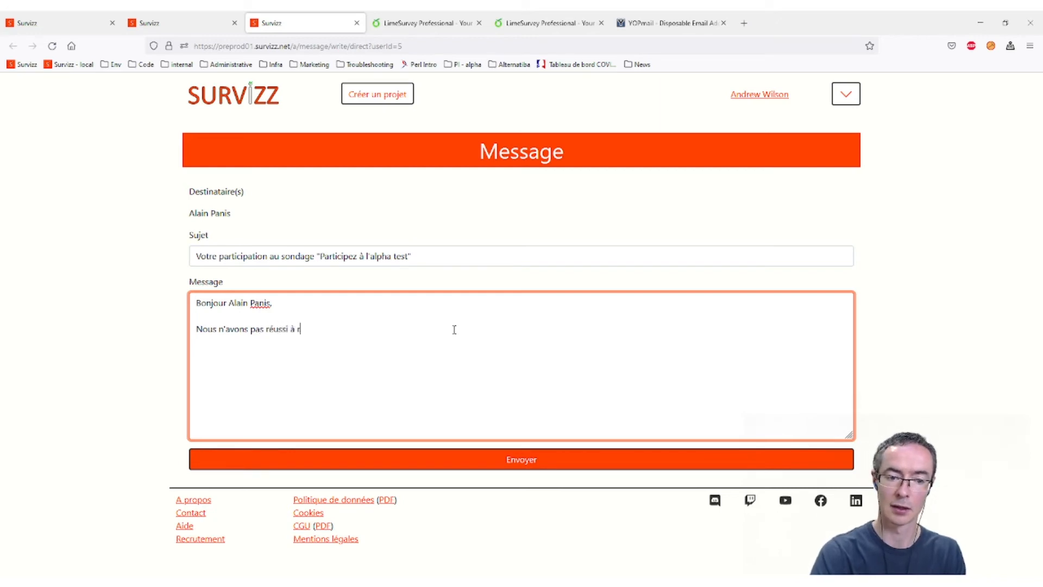
text(etrouver votre )
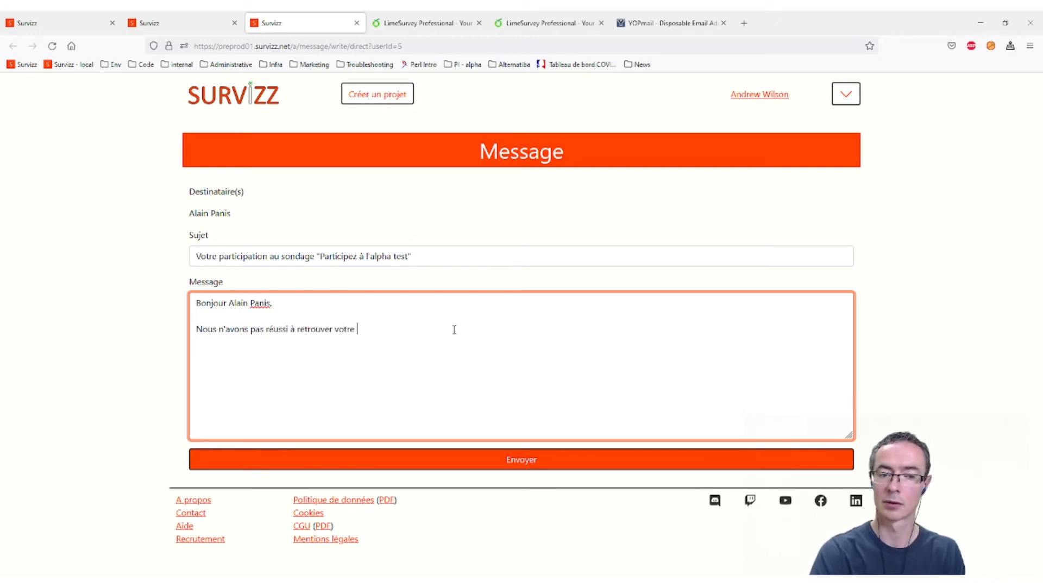
text(code de participation)
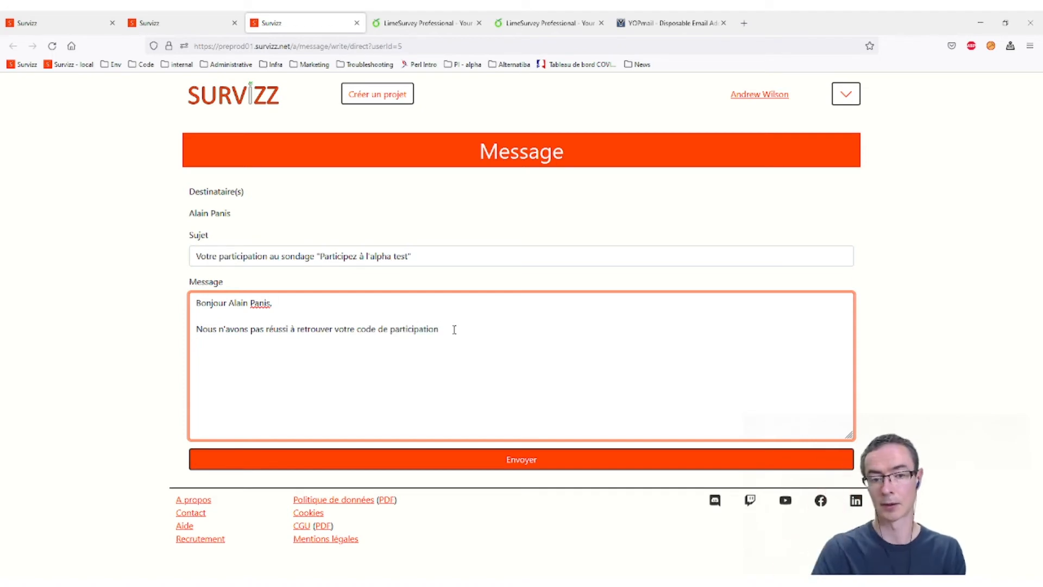
text(.)
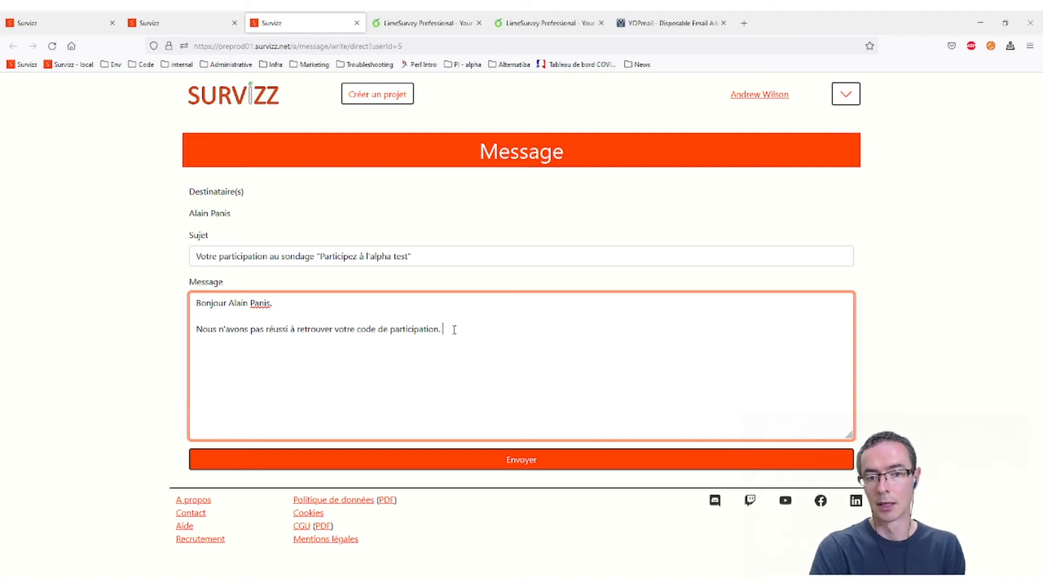
text(conséquent, pou)
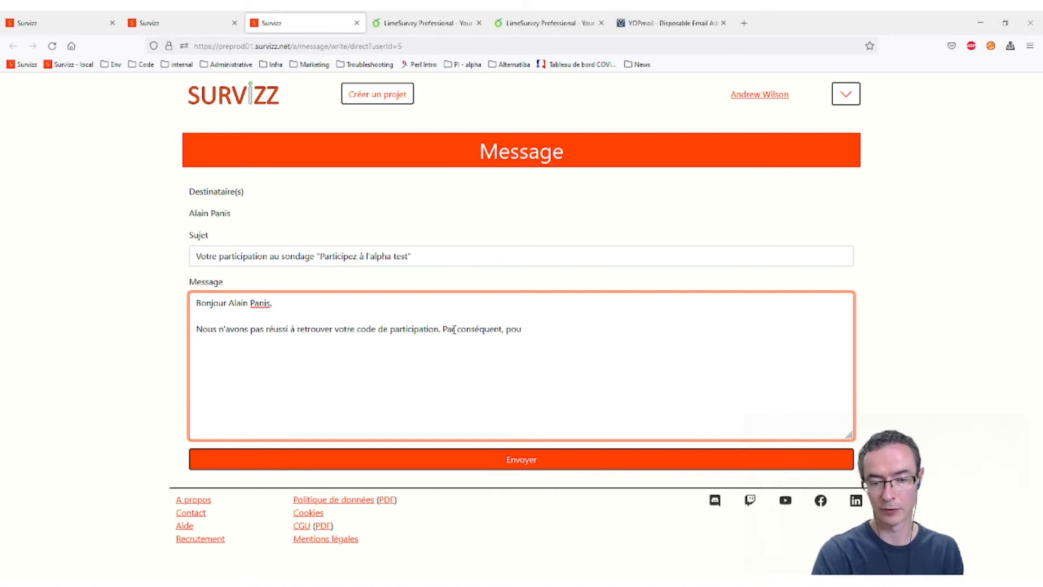
text(vez-vous )
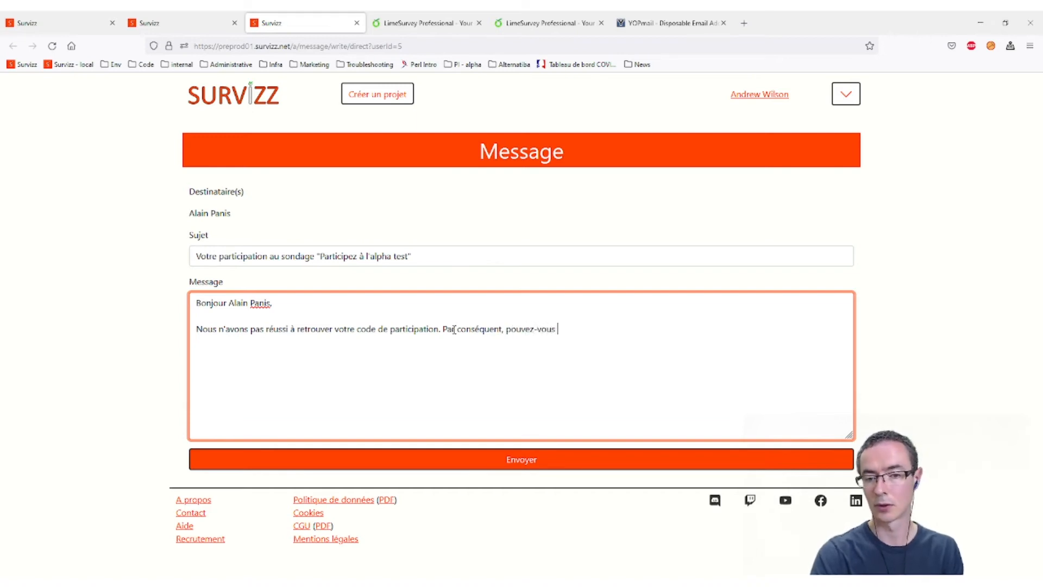
text(nous donner)
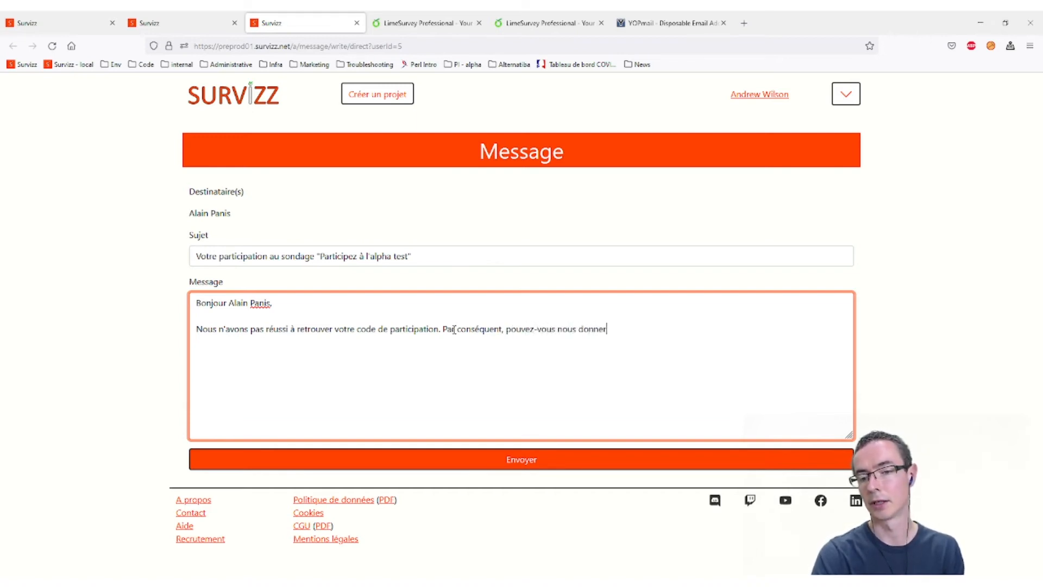
text( des informati)
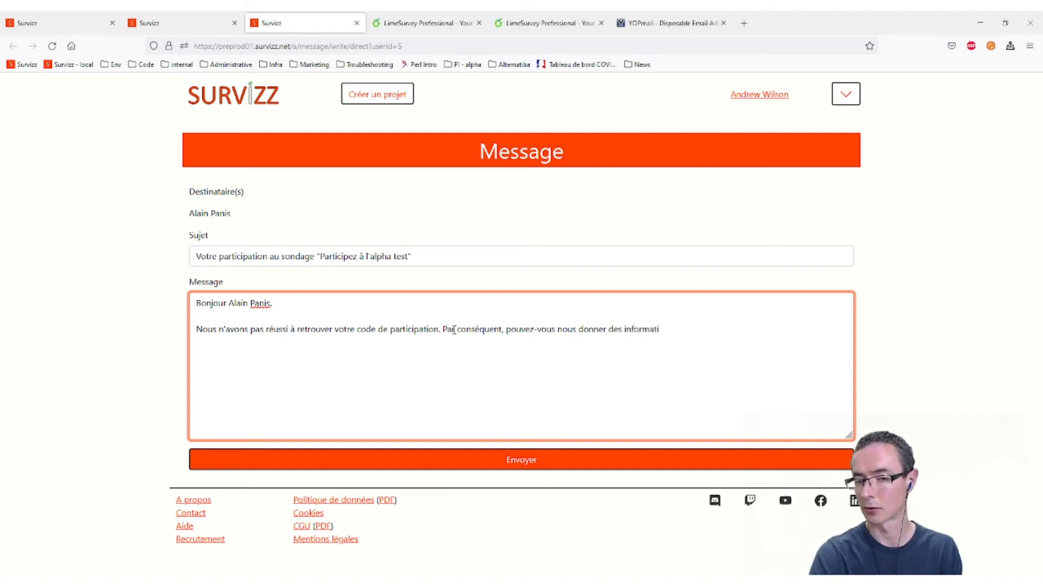
text(ons supplémanta)
key(BackSpace)
key(BackSpace)
key(BackSpace)
key(BackSpace)
text(en)
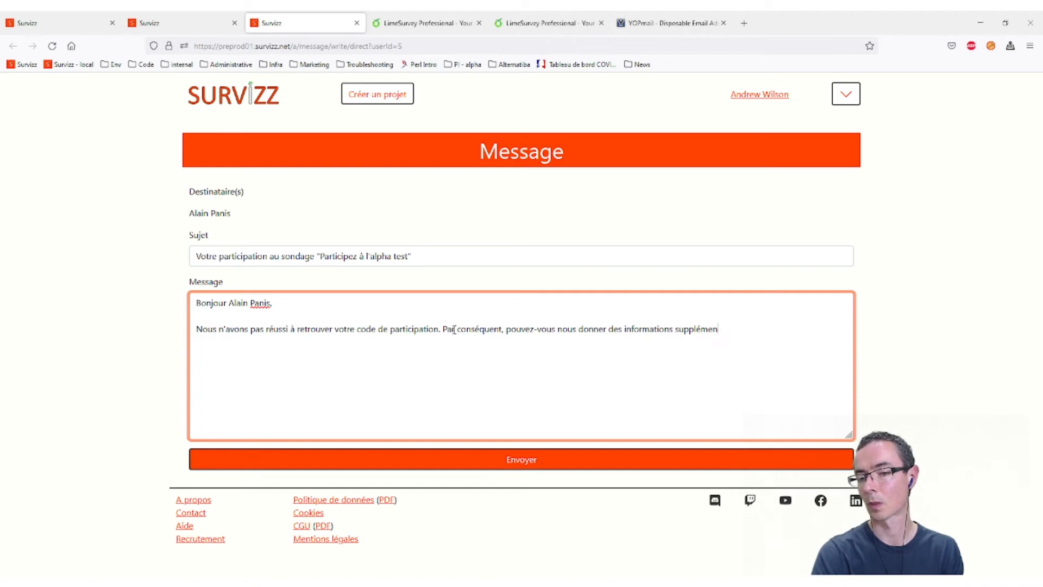
text(taires pour que n)
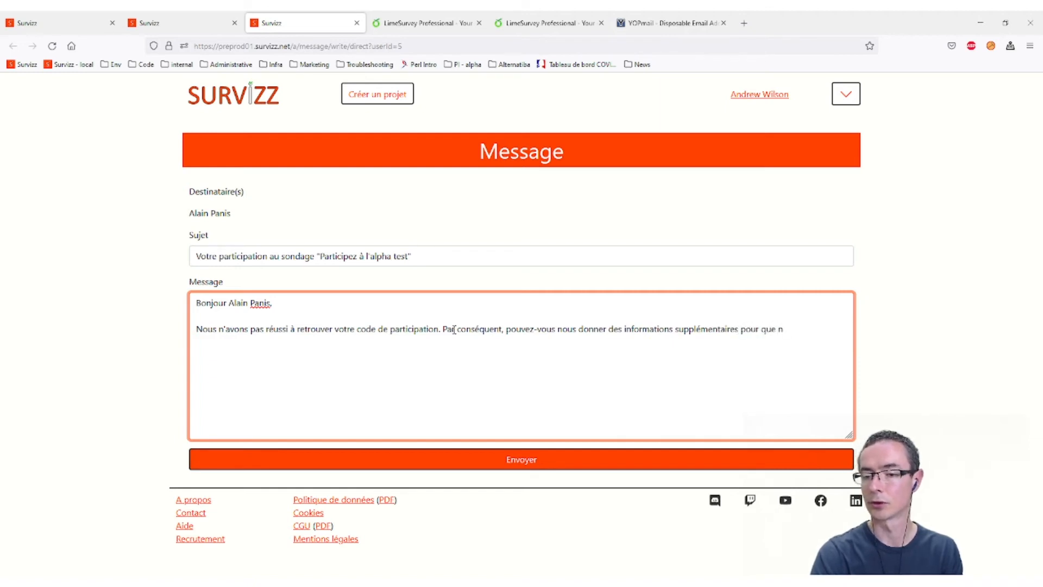
text(ous puissions )
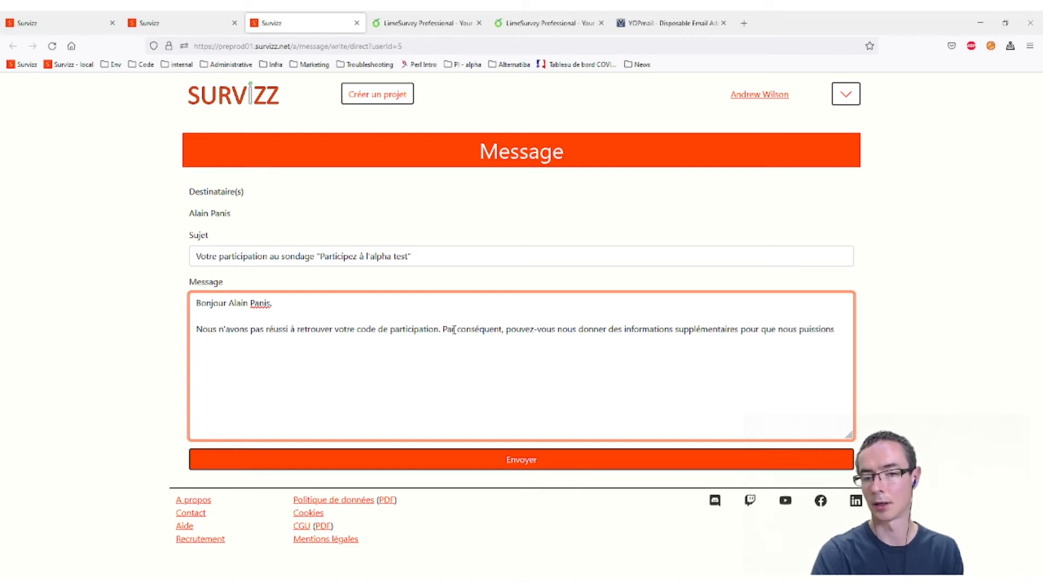
text(valider)
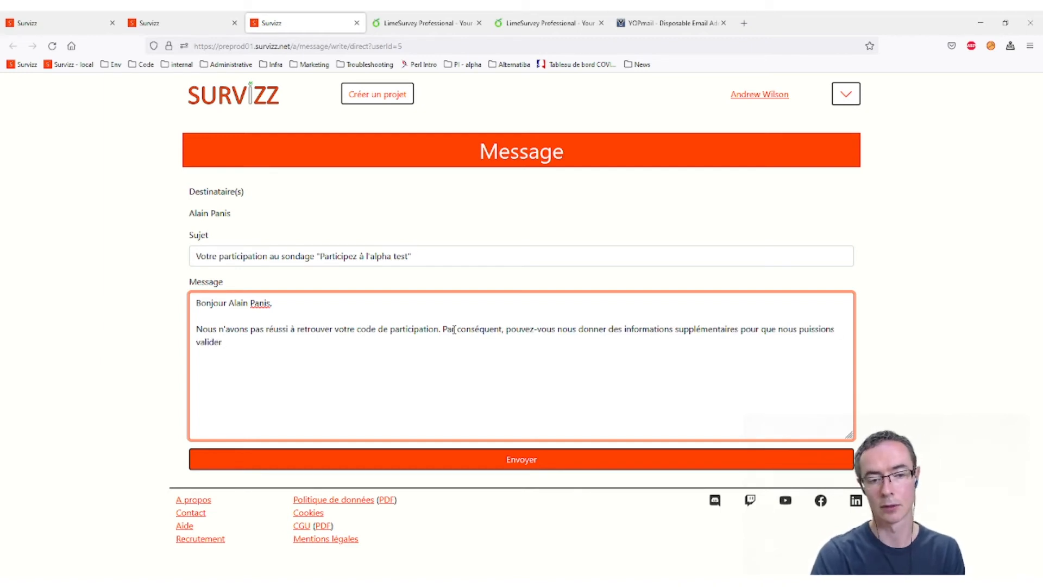
text( votre patici)
key(BackSpace)
text(rticipation)
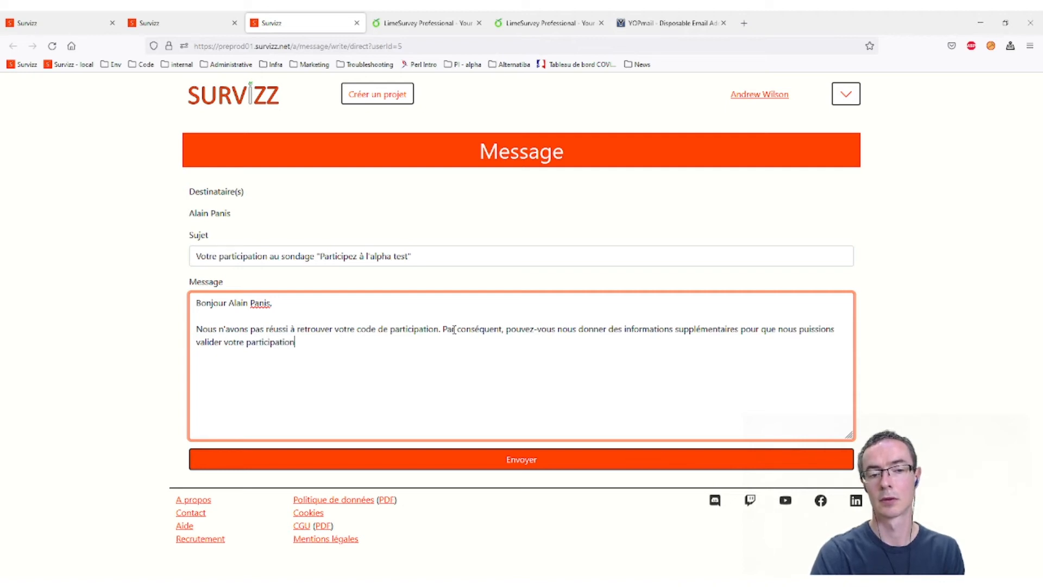
text( et vou)
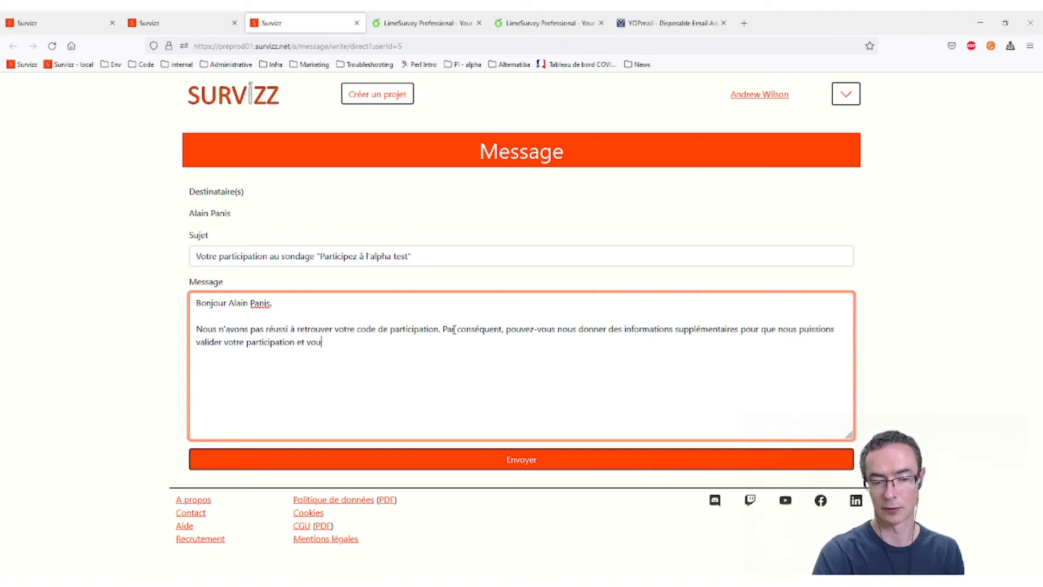
text(s faire parvenir)
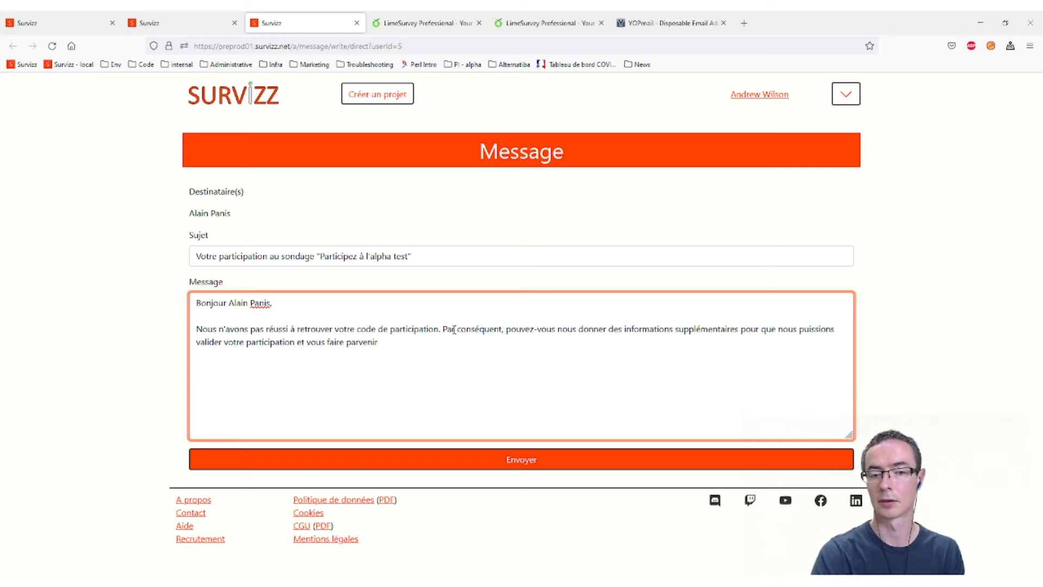
text( votre rétribution par la suite.  )
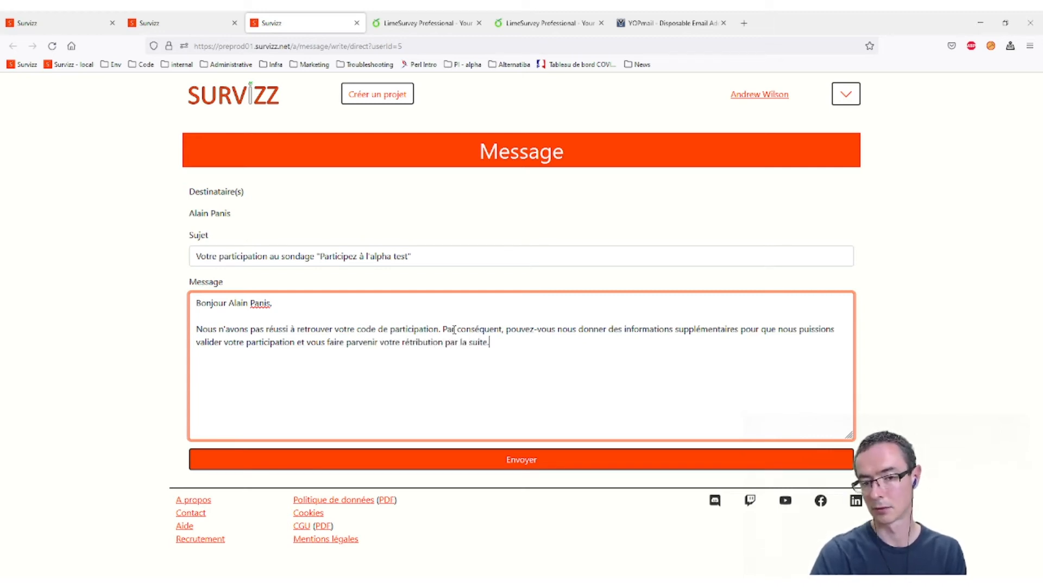
text(Bonn)
key(BackSpace)
key(BackSpace)
key(BackSpace)
key(BackSpace)
- Close with 'Cordialement,', the sender's name and 'Electronic Arts' on separate lines
text(Cordialement,)
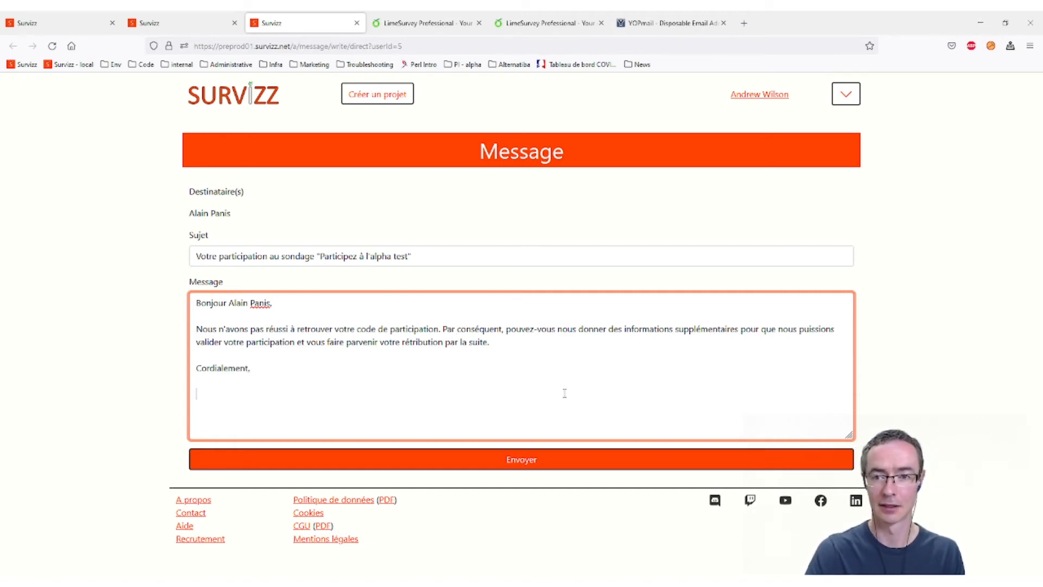
key(Return)
key(Return)
text(A)
key(BackSpace)
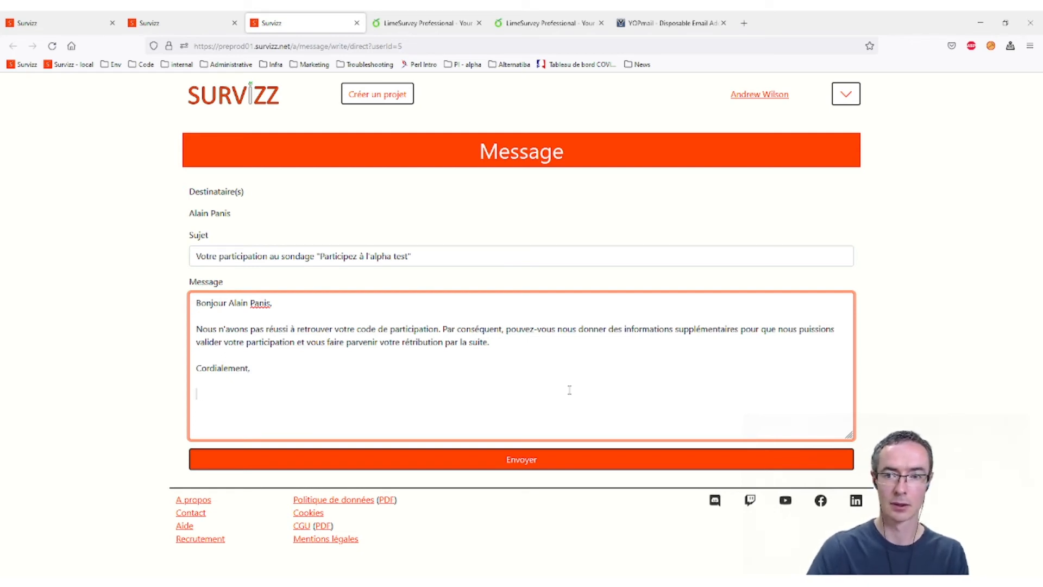
text(Flé)
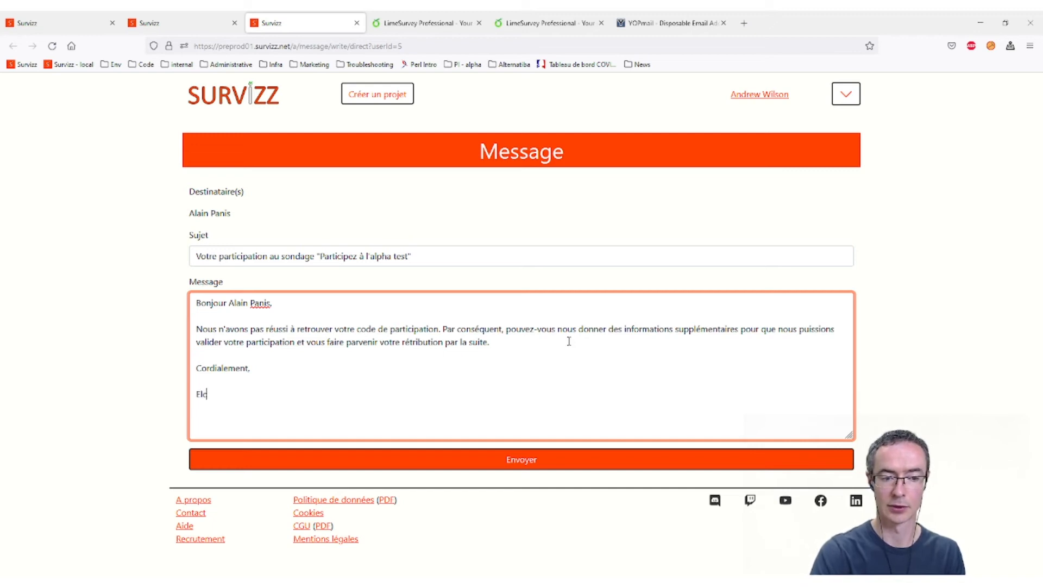
key(BackSpace)
text(ectronic Arts)
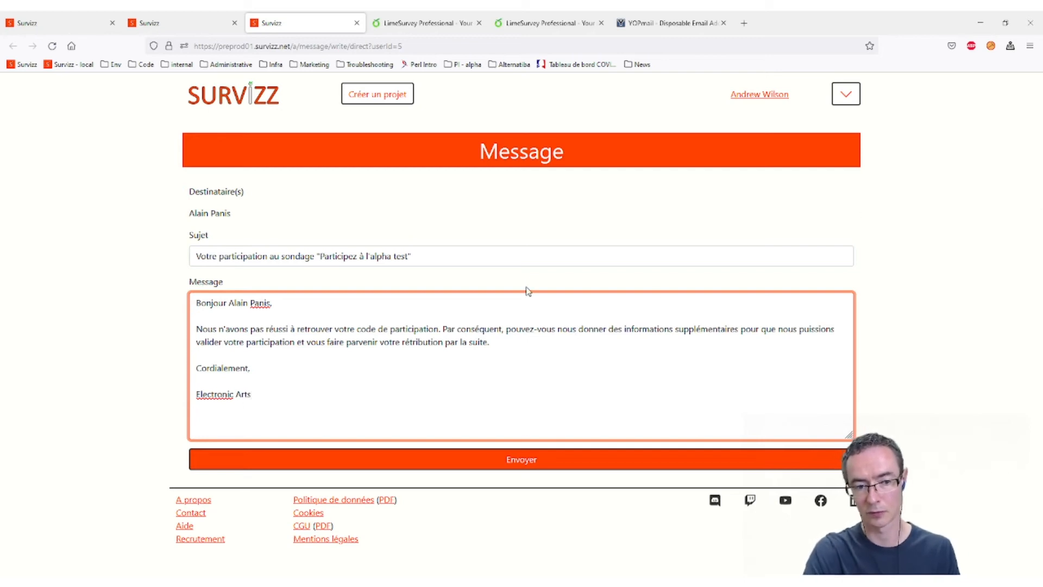
key(Home)
key(Return)
key(Up)
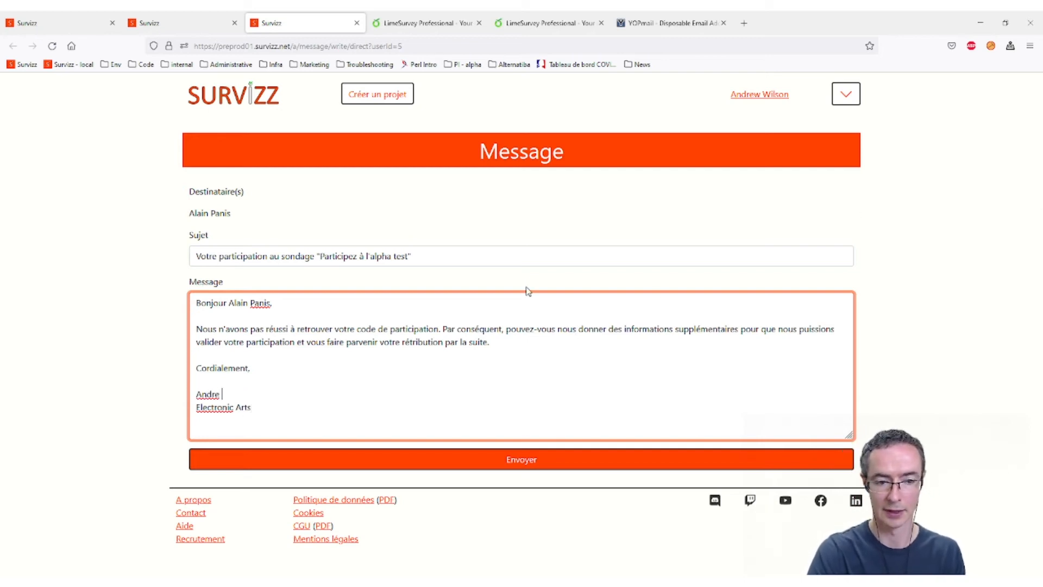
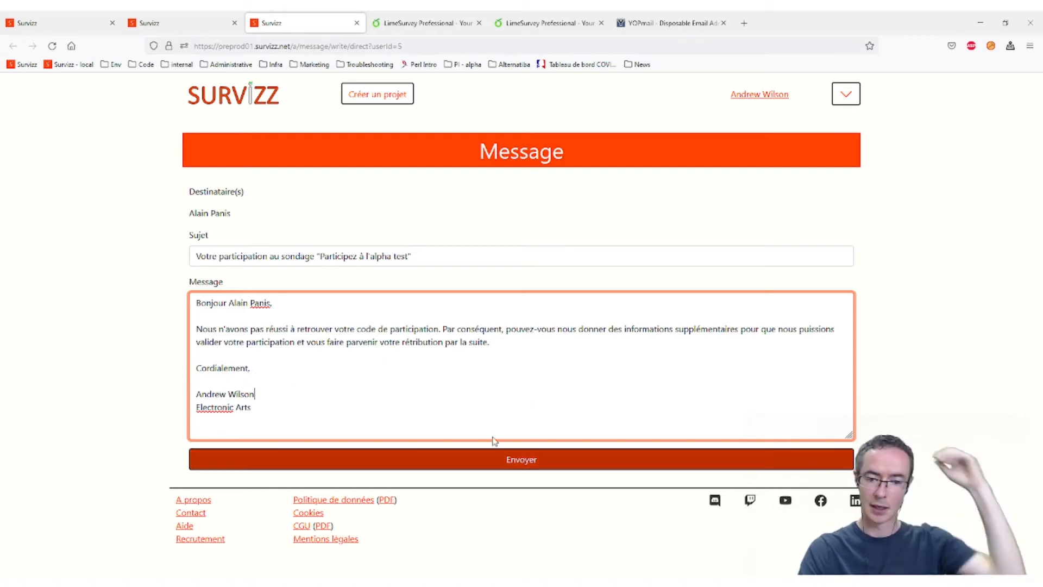
- Send the message, check it in the messages list, and return to the participation administration page
click(522, 462)
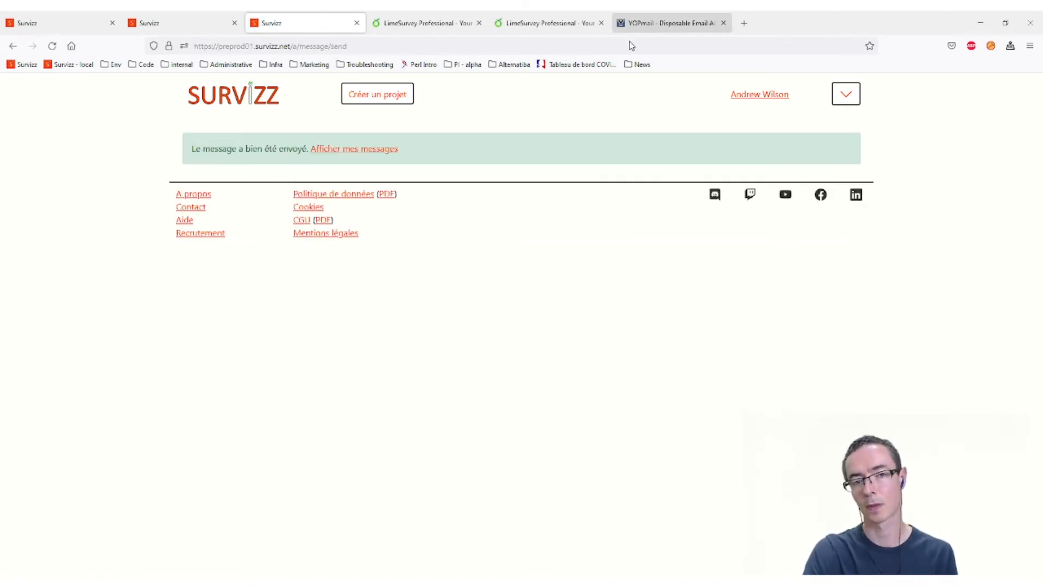
click(380, 148)
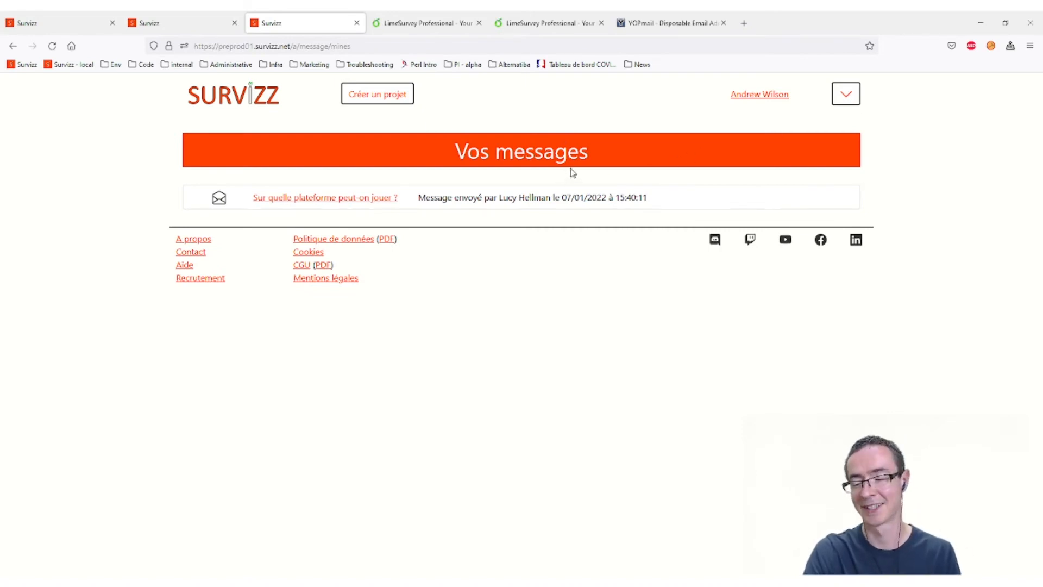
click(188, 22)
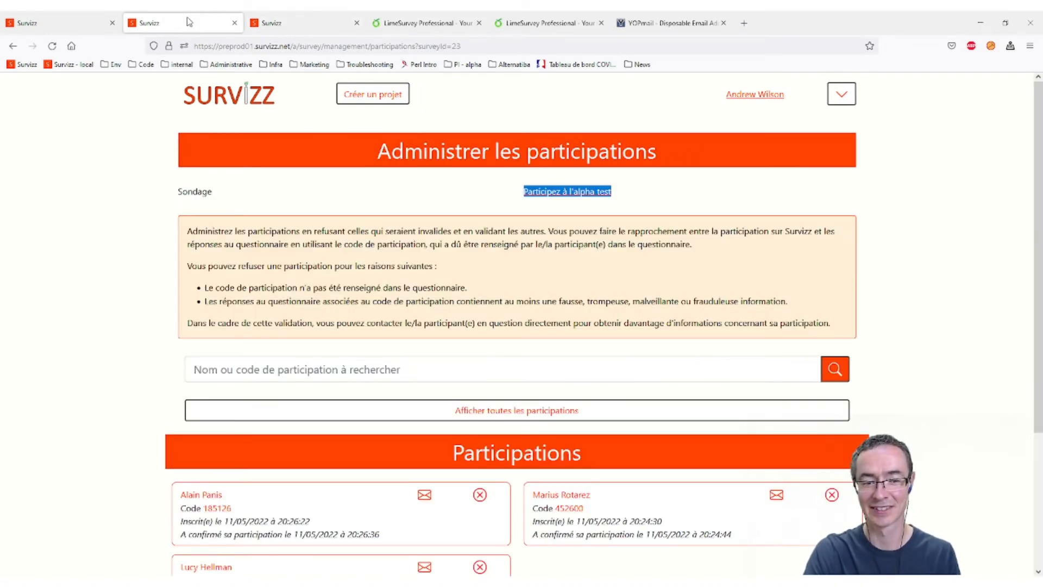
click(285, 20)
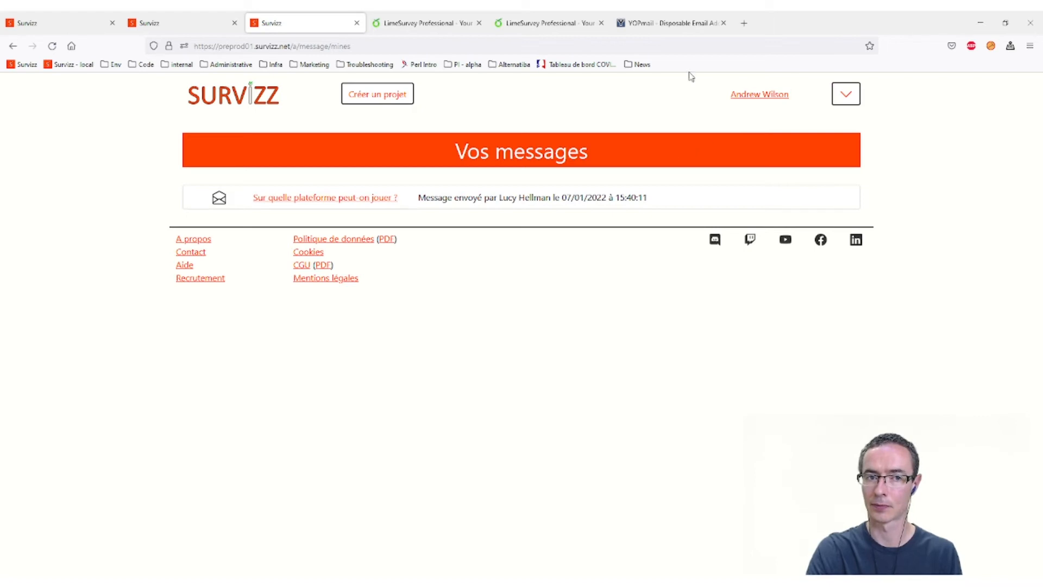
click(185, 25)
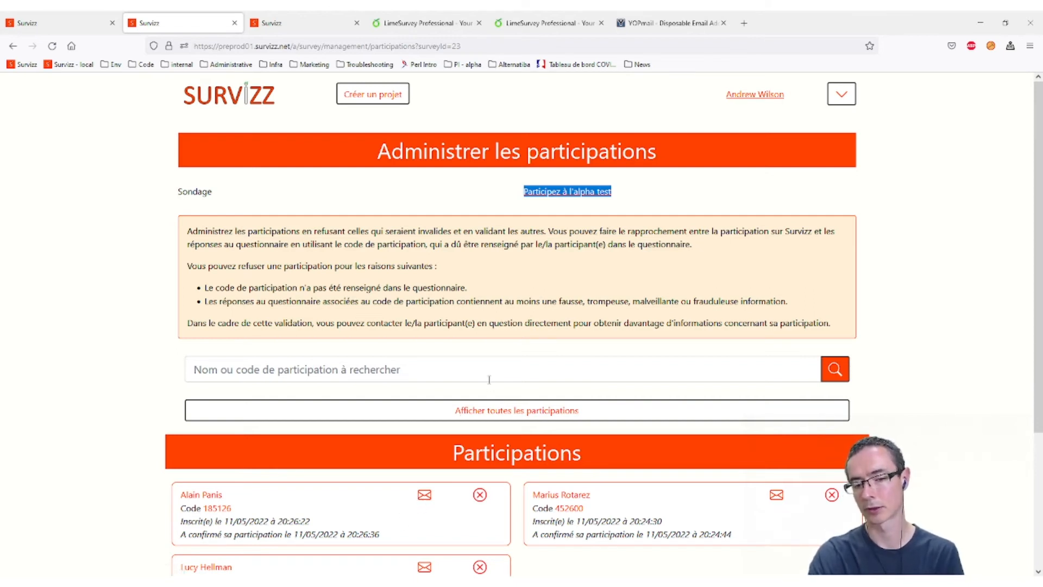
scroll(489, 379, down, 2)
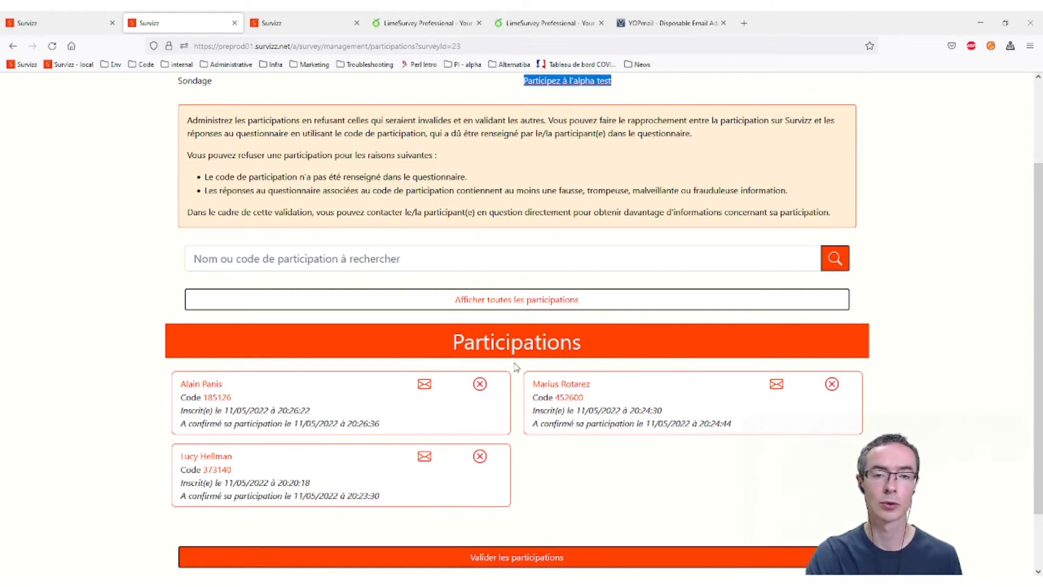
- Refuse the first participant's entry with reason 'Code de participation manquant'
click(481, 385)
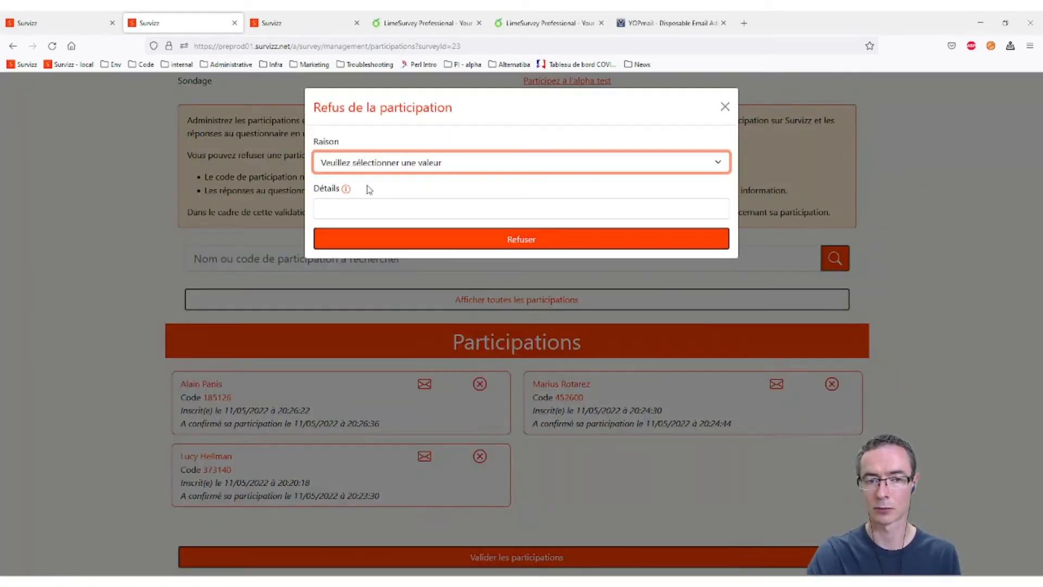
click(449, 132)
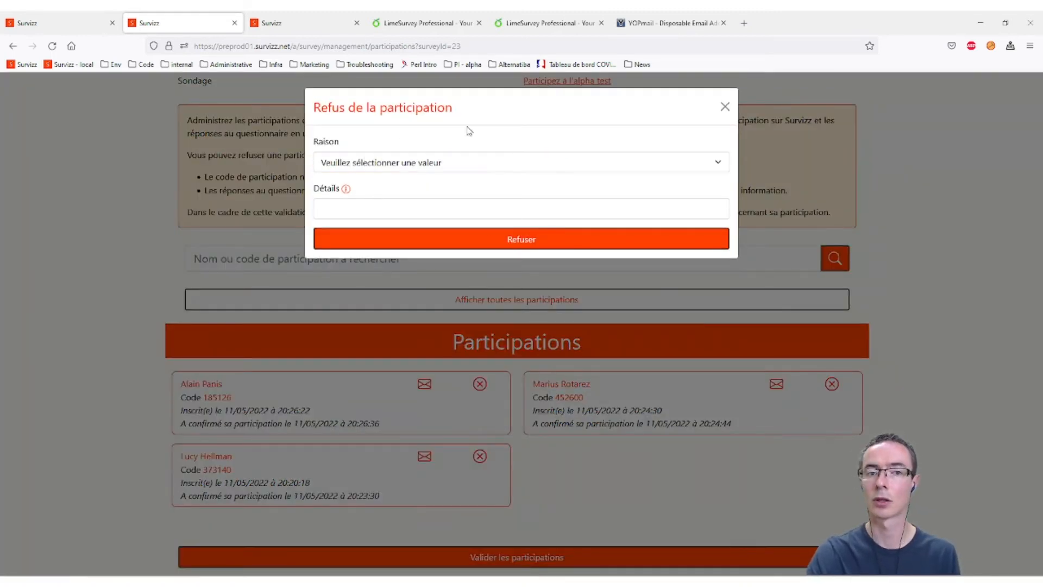
click(400, 170)
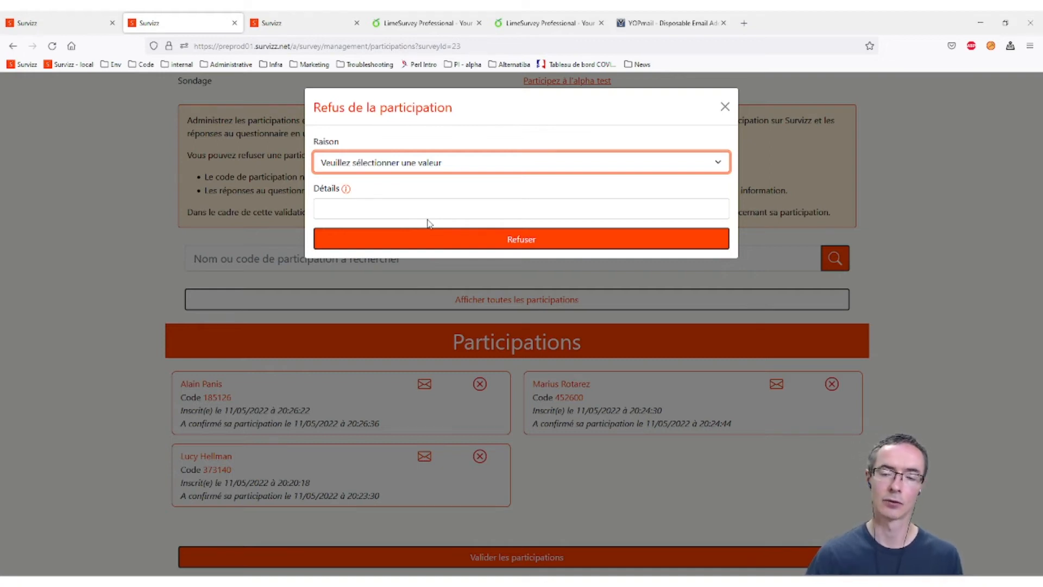
click(437, 202)
click(397, 210)
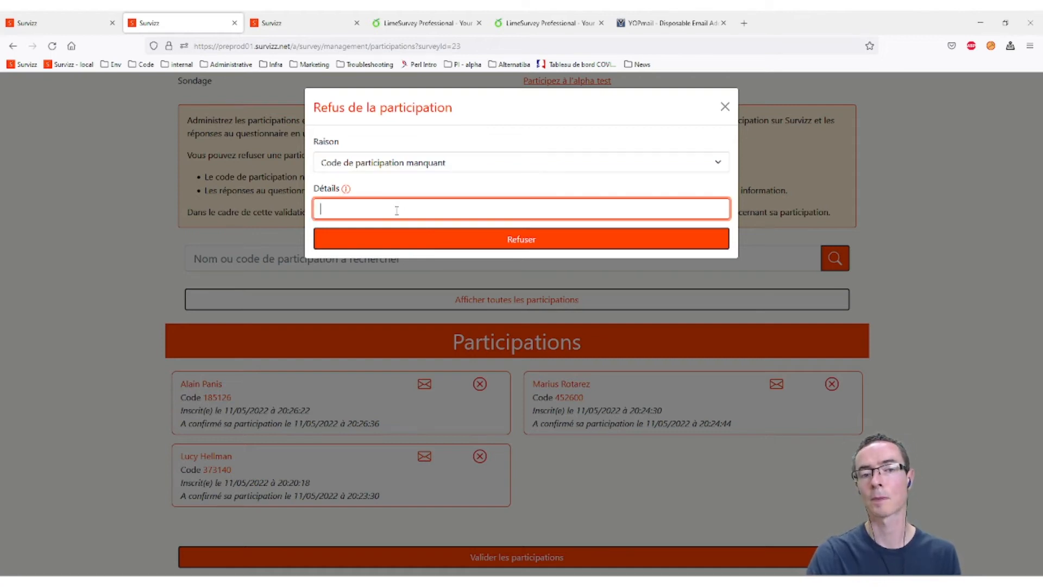
click(346, 189)
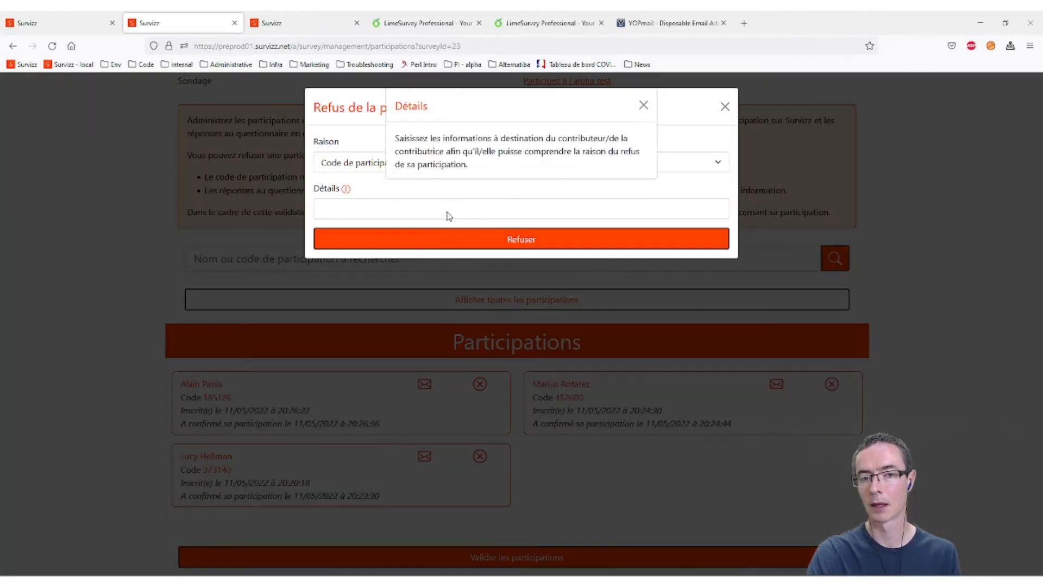
click(643, 105)
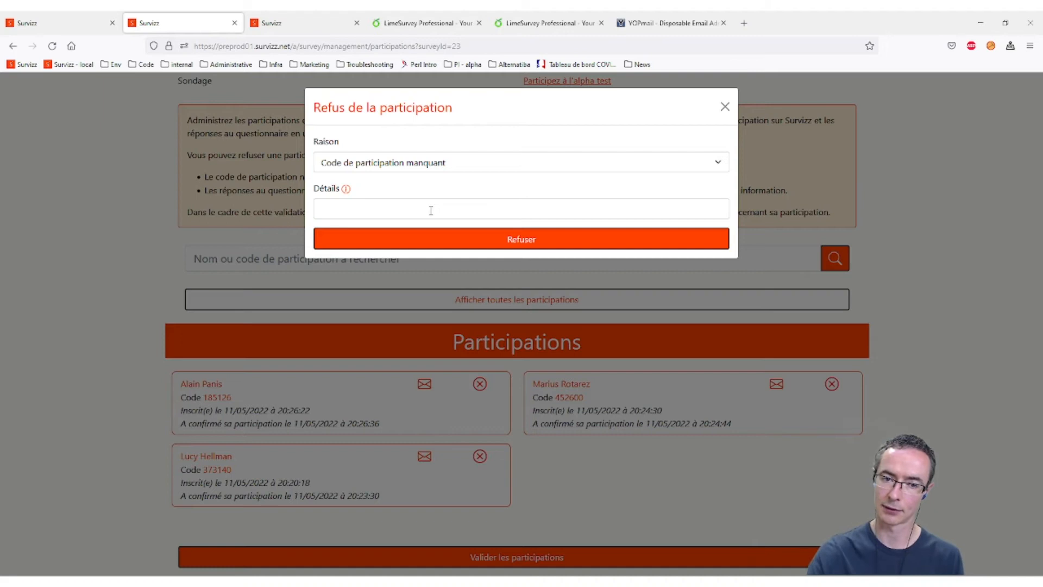
click(547, 245)
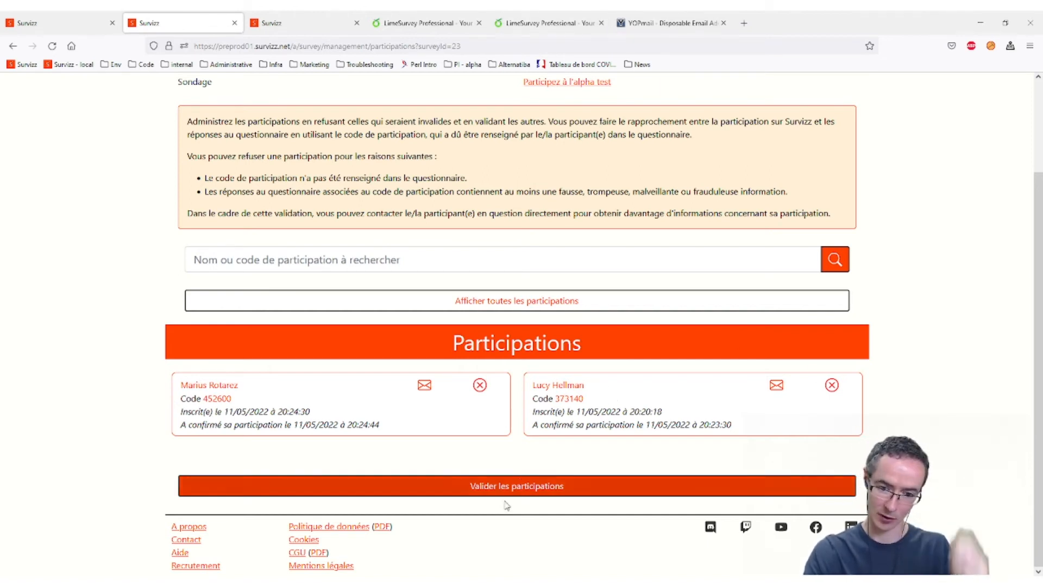
- Validate the two remaining participations and confirm with OK, setting the survey to Validé
click(537, 488)
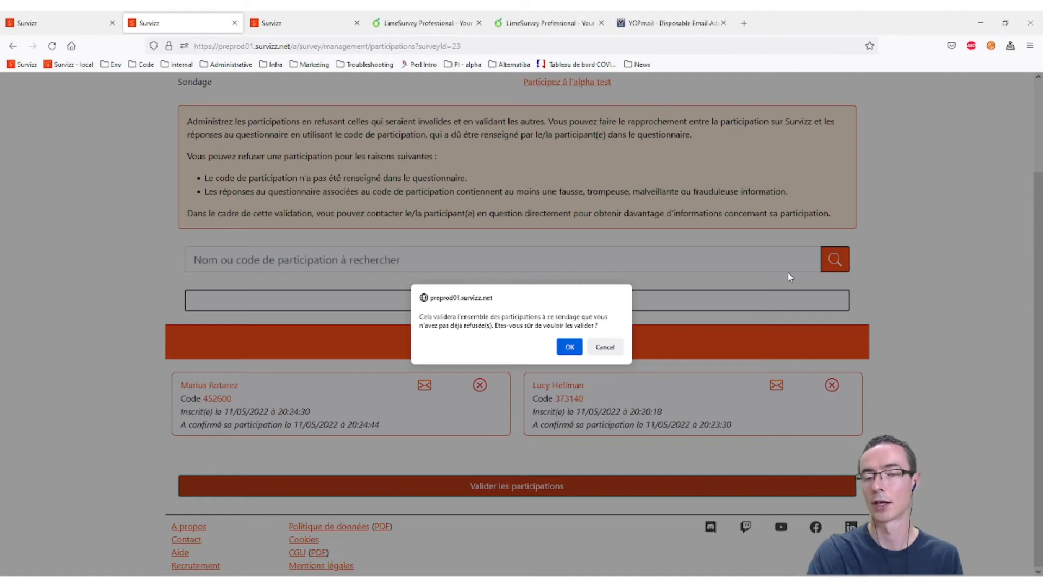
click(570, 348)
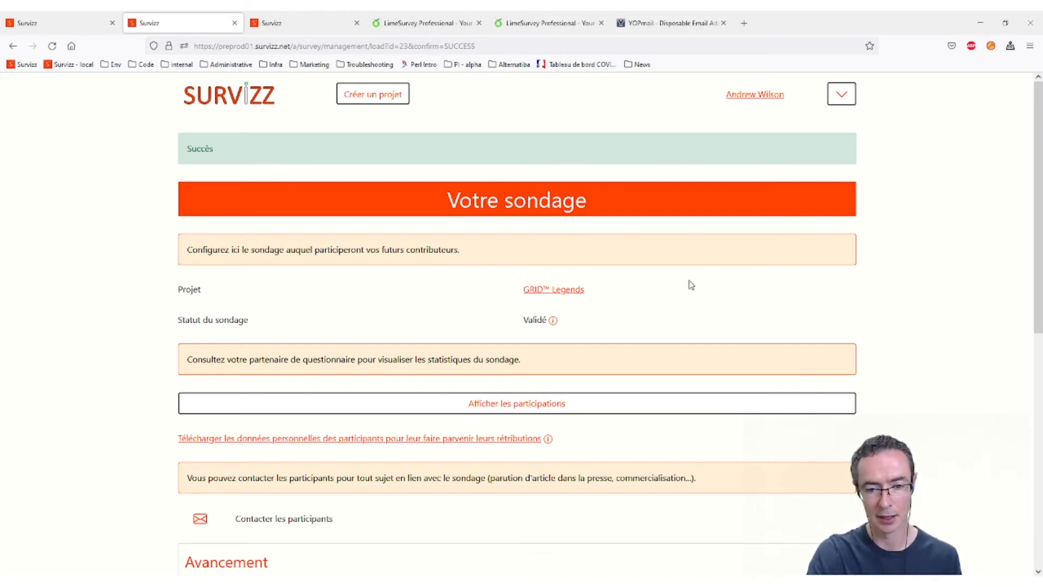
click(485, 408)
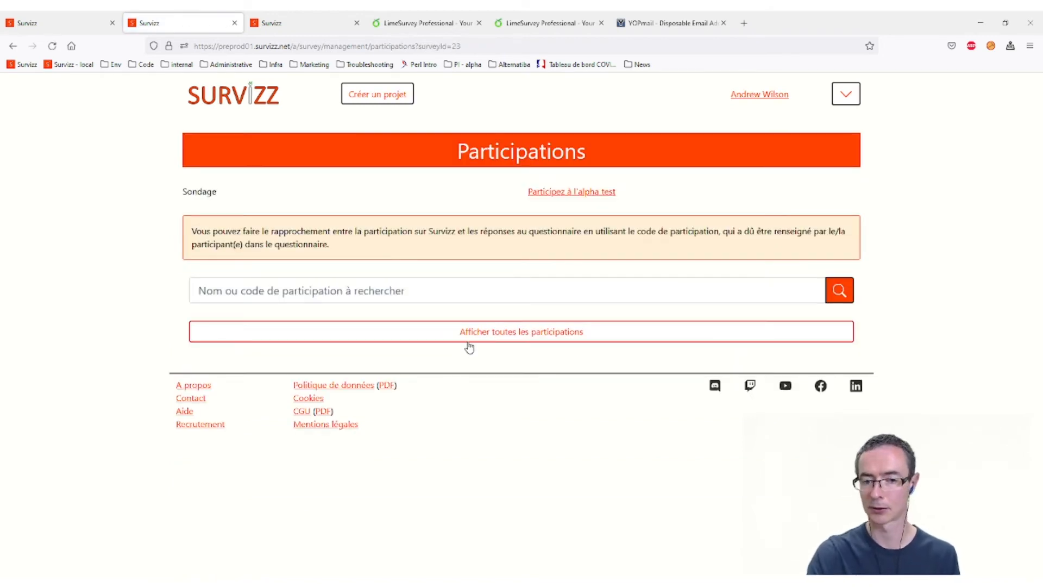
click(497, 332)
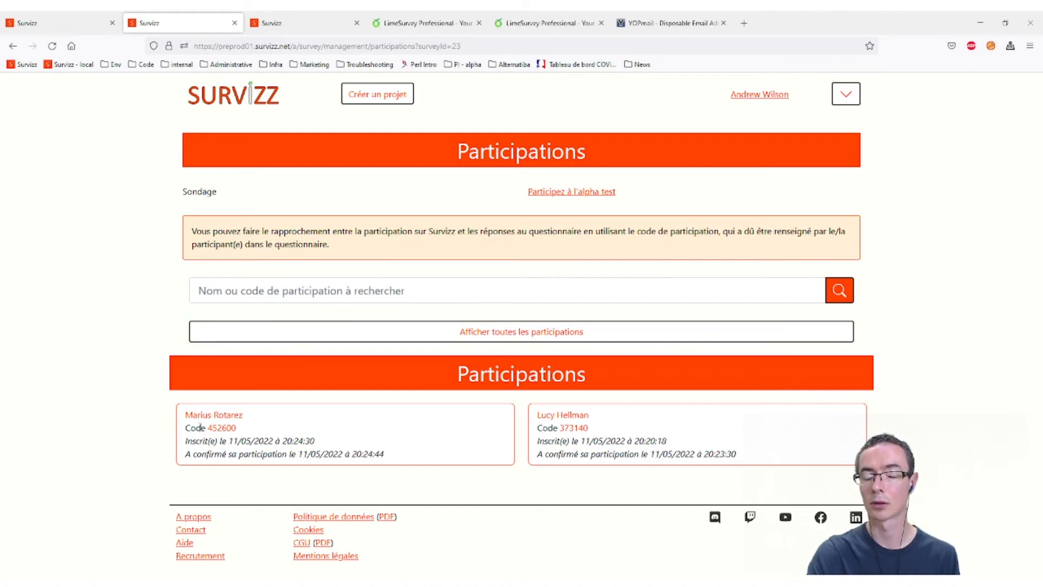
triple_click(173, 432)
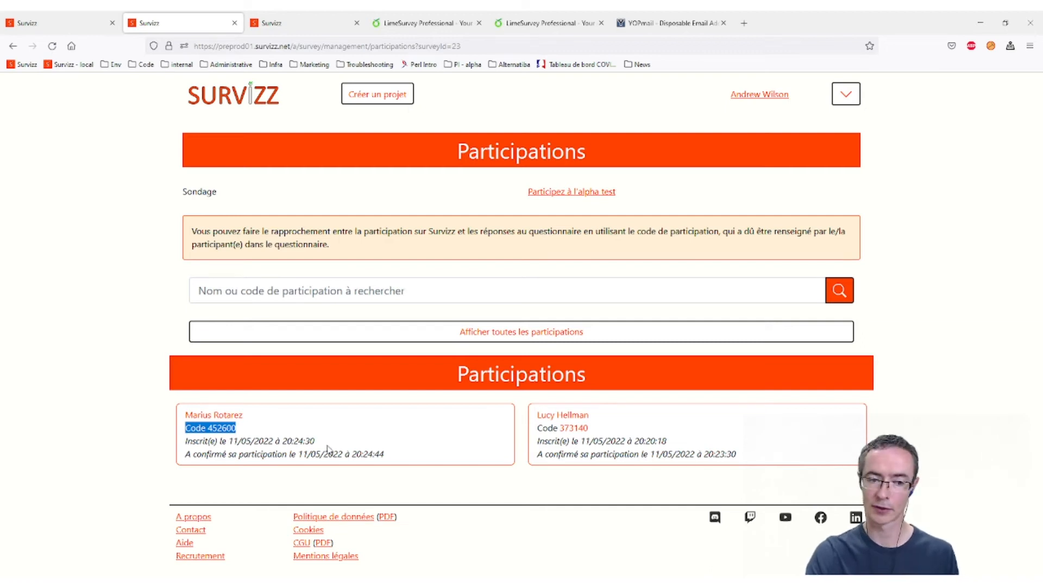
drag(384, 455, 158, 462)
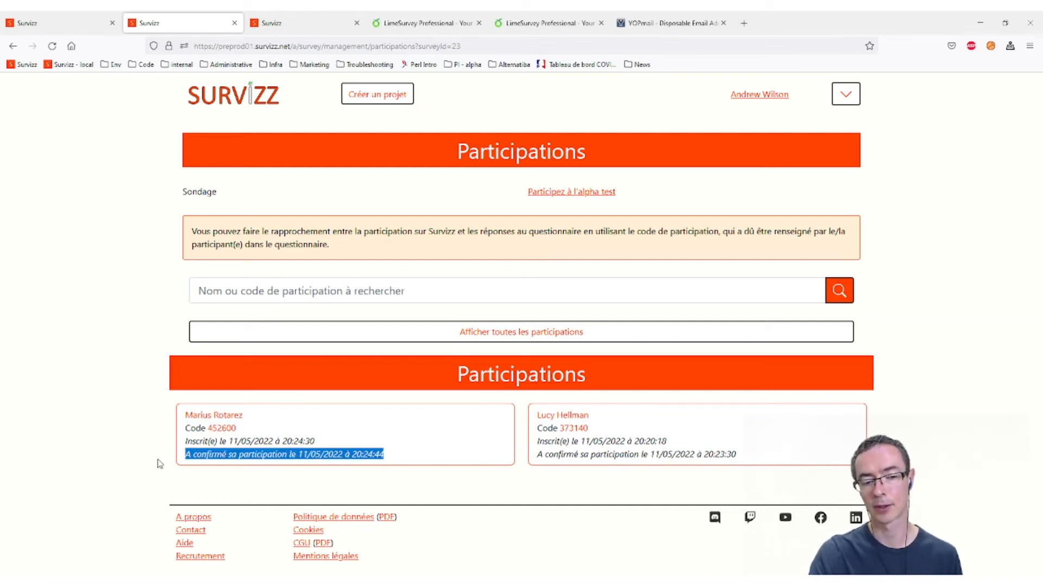
click(350, 442)
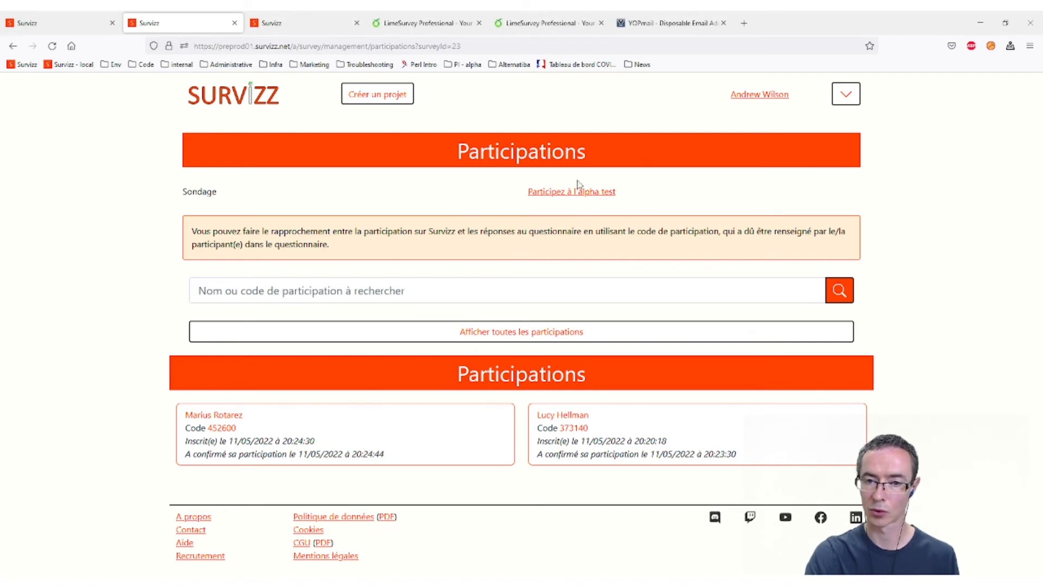
- Open the GRID™ Legends alpha test survey and scroll through its Validé status and Avancement progress bars
click(566, 193)
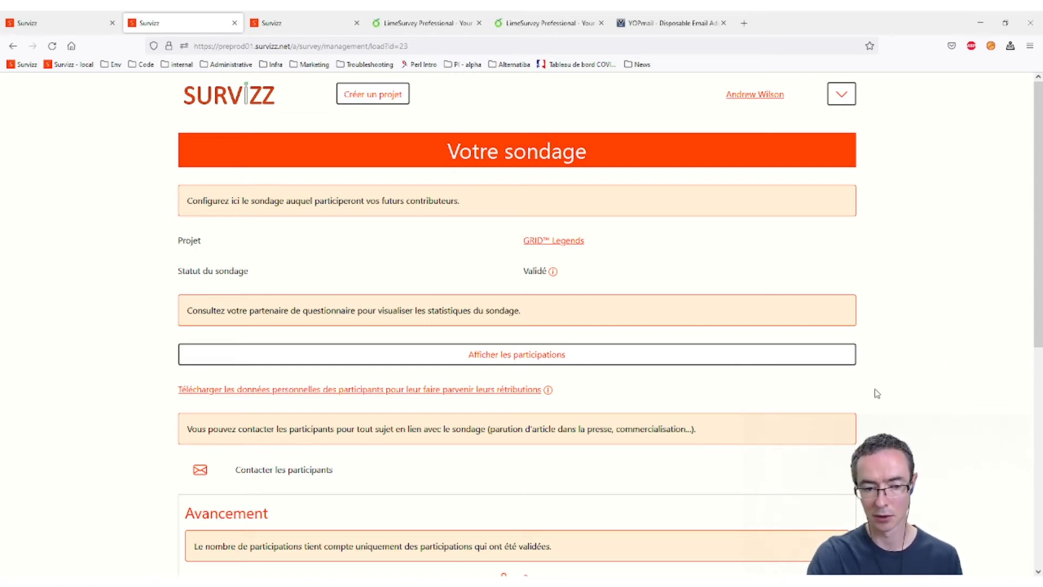
scroll(877, 393, down, 5)
scroll(918, 387, up, 1)
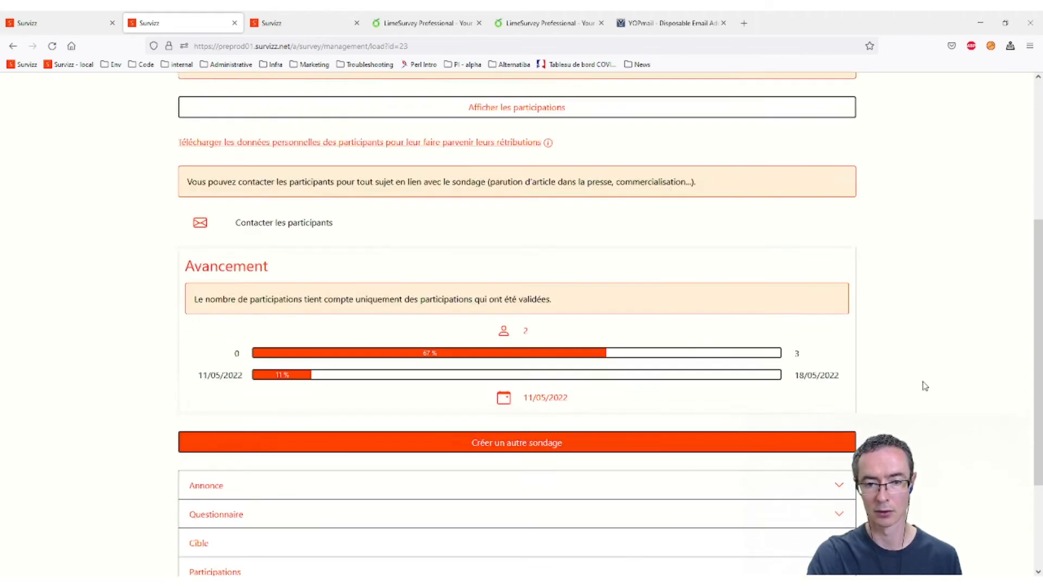
scroll(925, 386, up, 2)
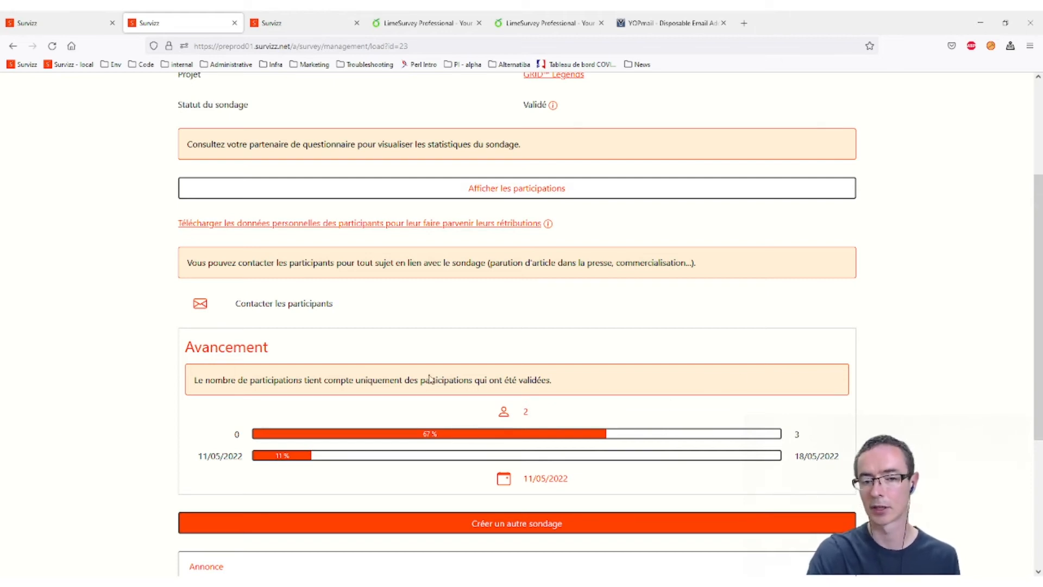
scroll(577, 372, up, 1)
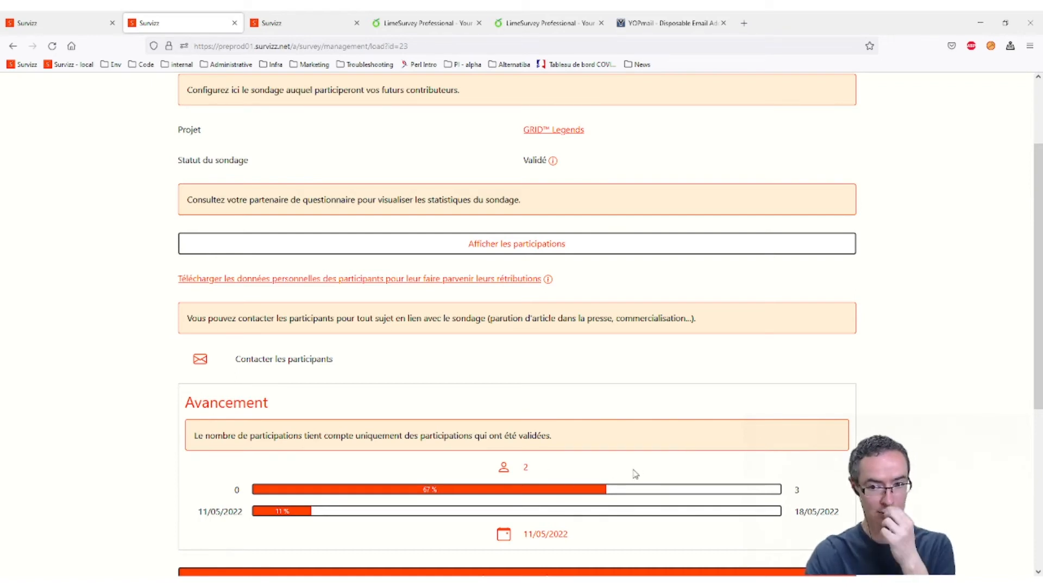
scroll(639, 468, down, 2)
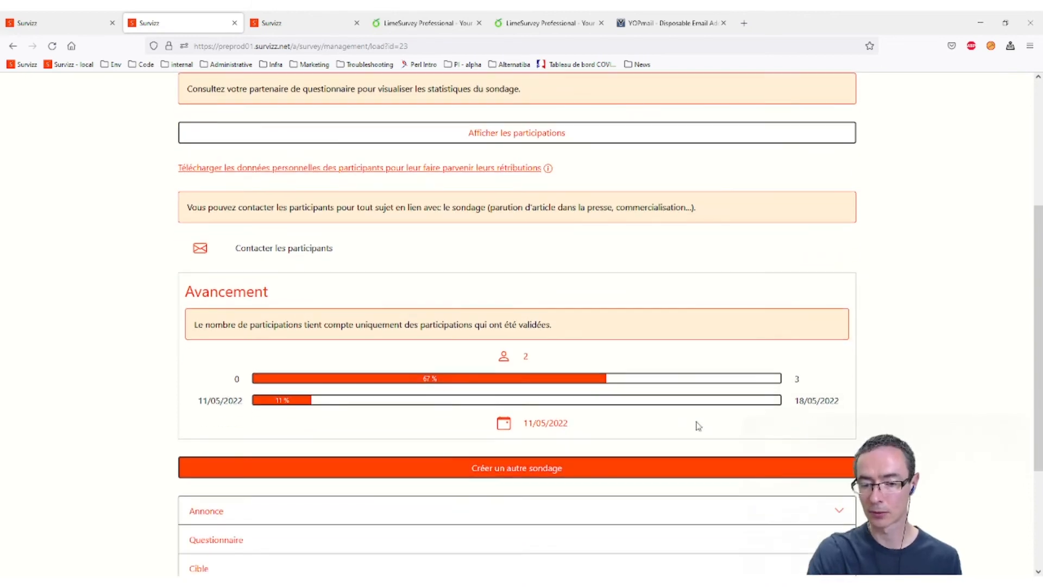
scroll(726, 411, up, 4)
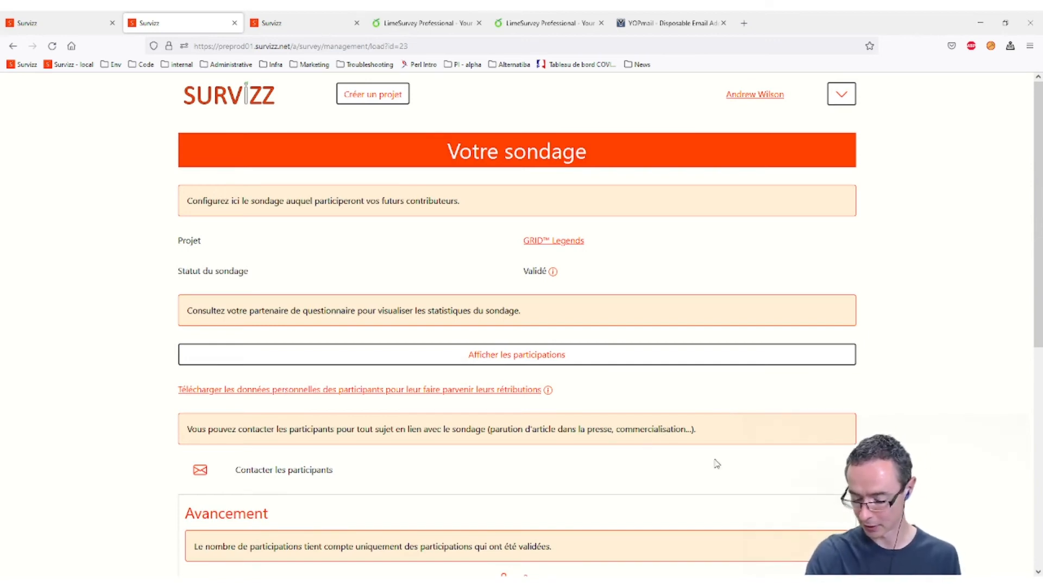
- Log out of the project owner's account and go to the Se connecter page
click(842, 95)
click(800, 219)
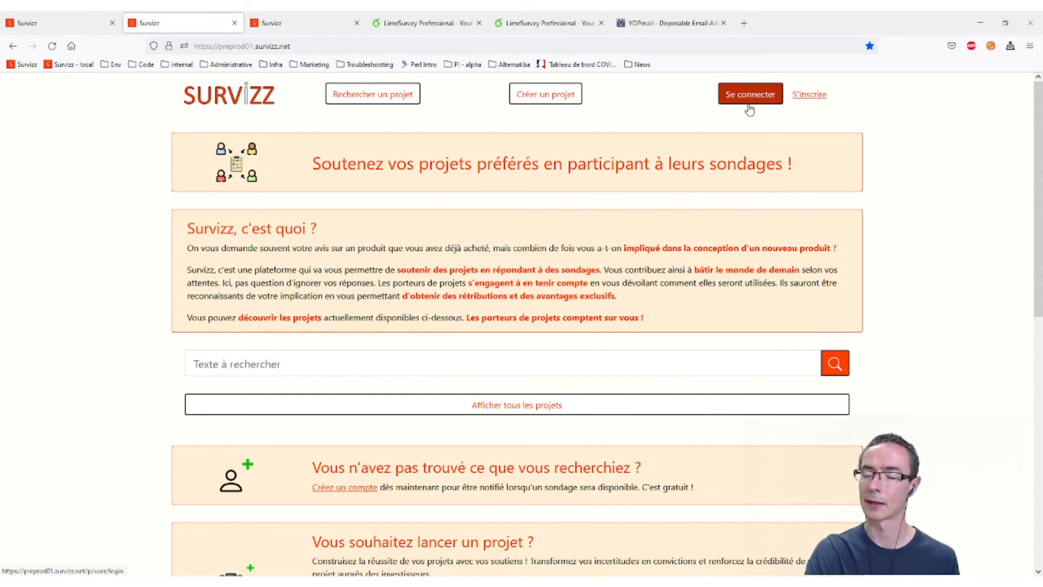
click(750, 103)
- Sign in with the participant account's e-mail address and password
click(261, 214)
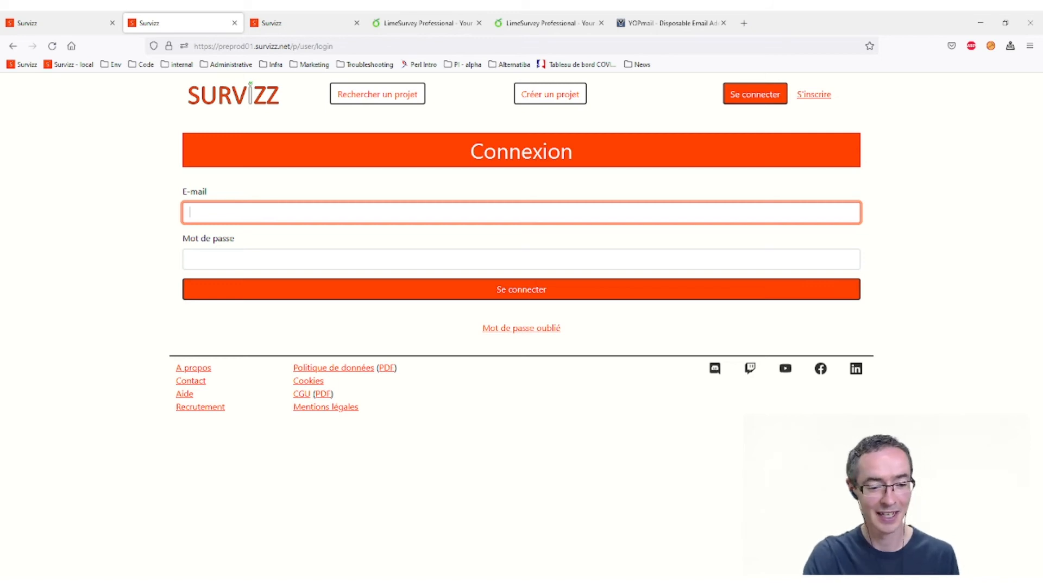
click(70, 580)
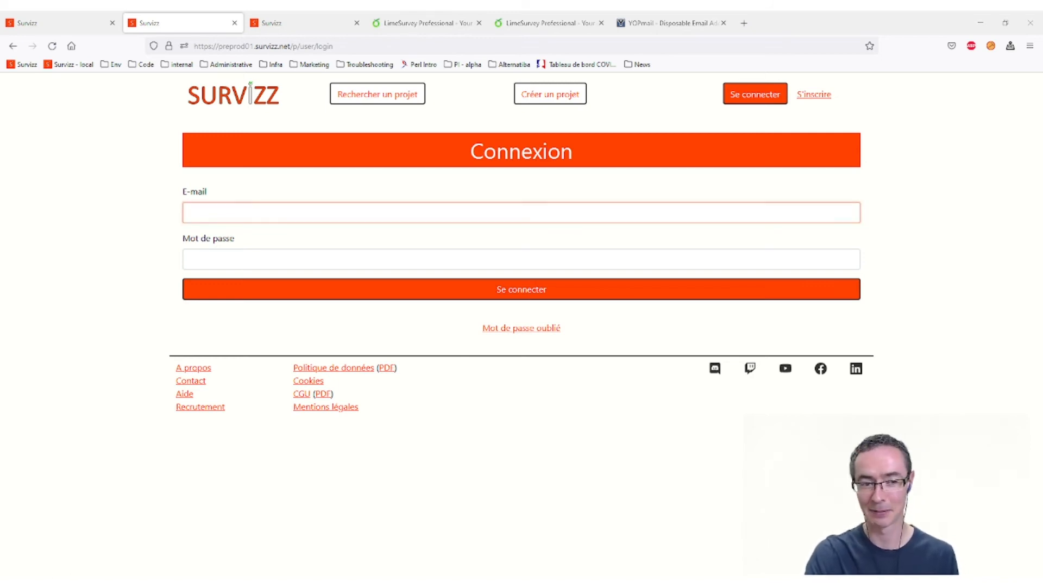
key(alt+Tab)
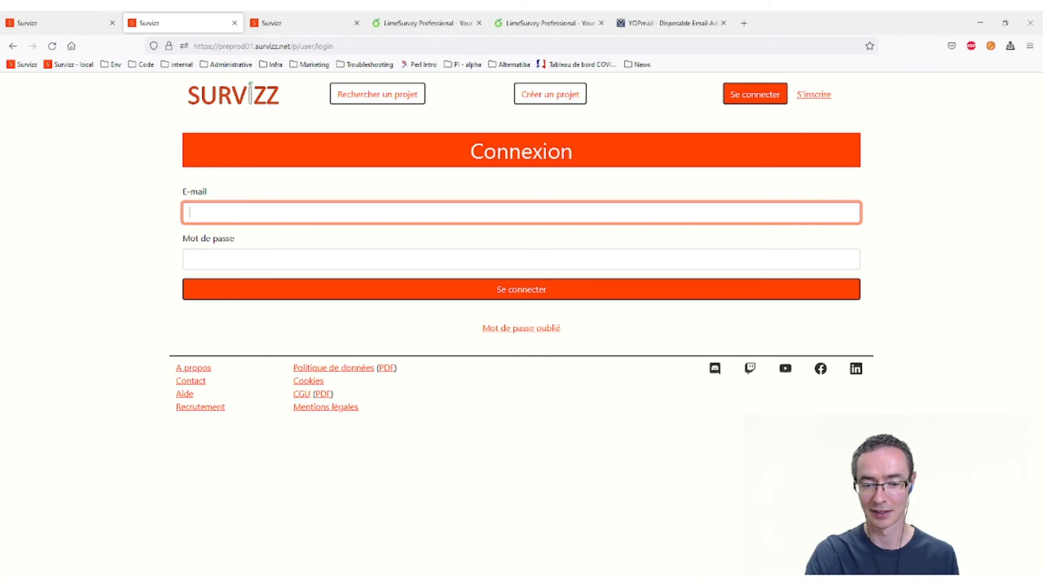
key(alt+Tab)
key(alt+Tab)
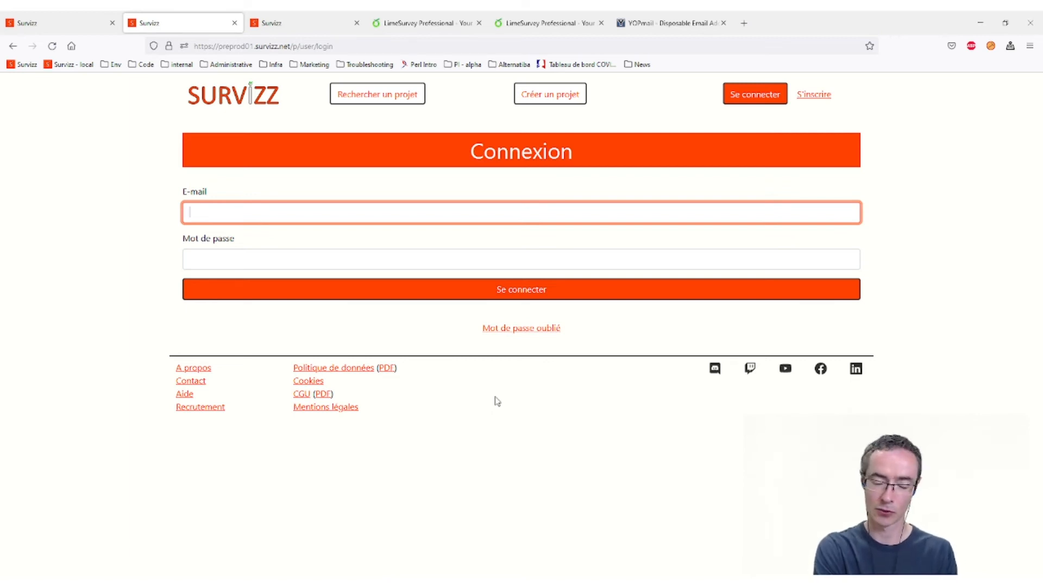
text(pmar)
key(BackSpace)
key(BackSpace)
key(BackSpace)
key(BackSpace)
text(md)
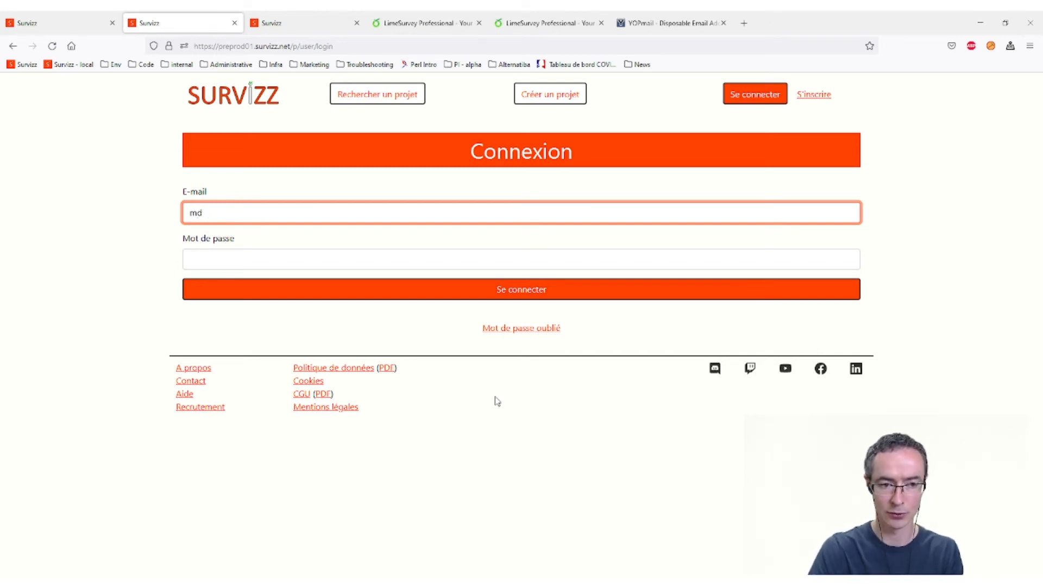
key(Down)
key(Tab)
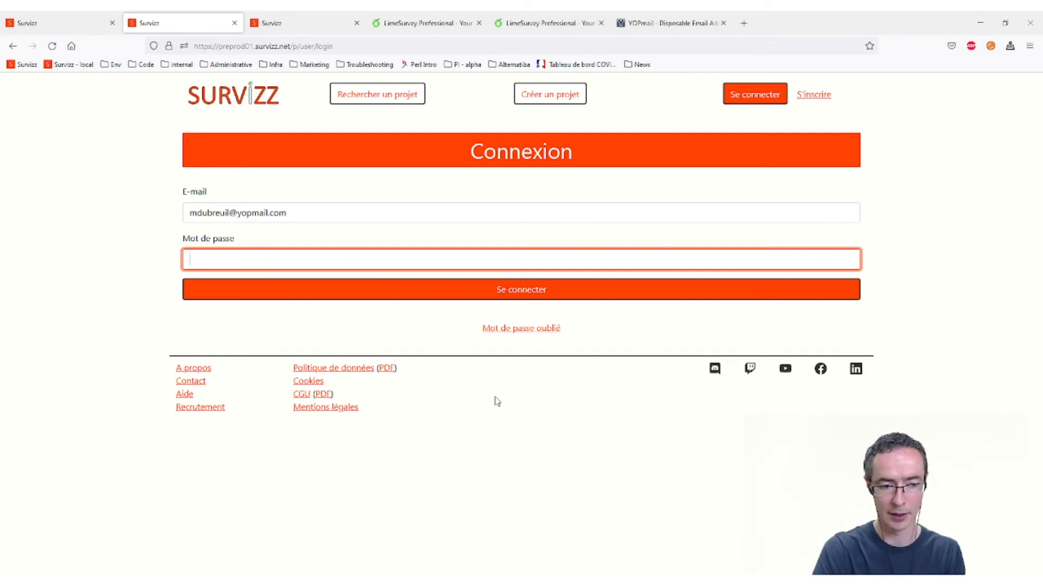
text(*********)
key(Return)
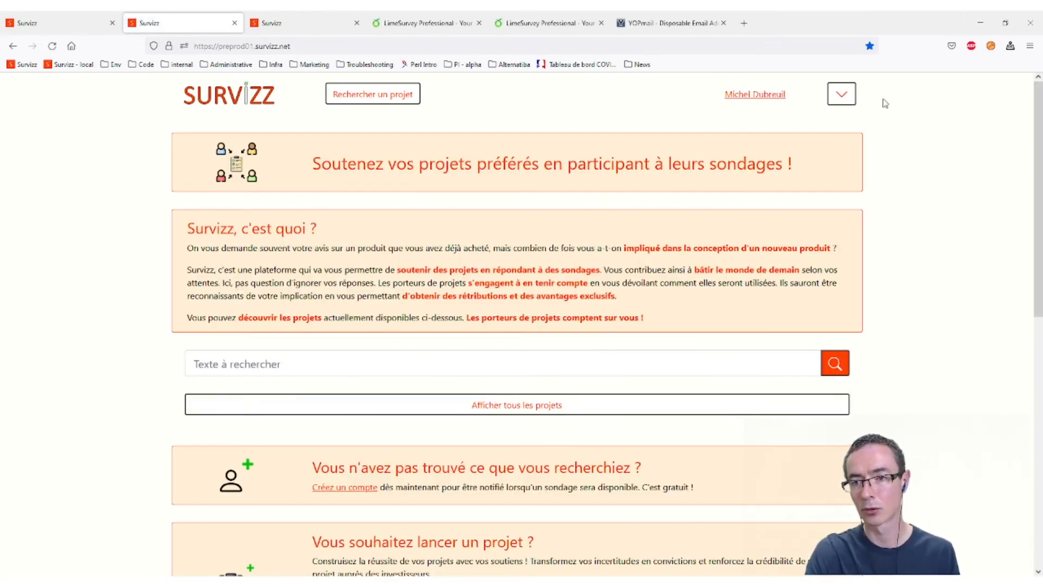
- Open the refused AlarmCo entry from Mes participations to see its missing-code refusal
click(846, 101)
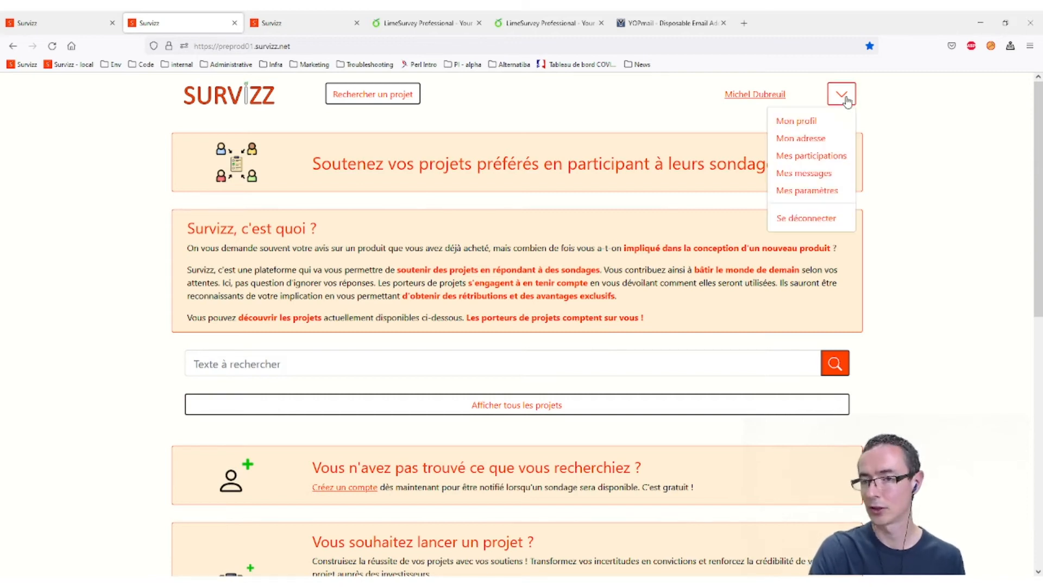
click(825, 154)
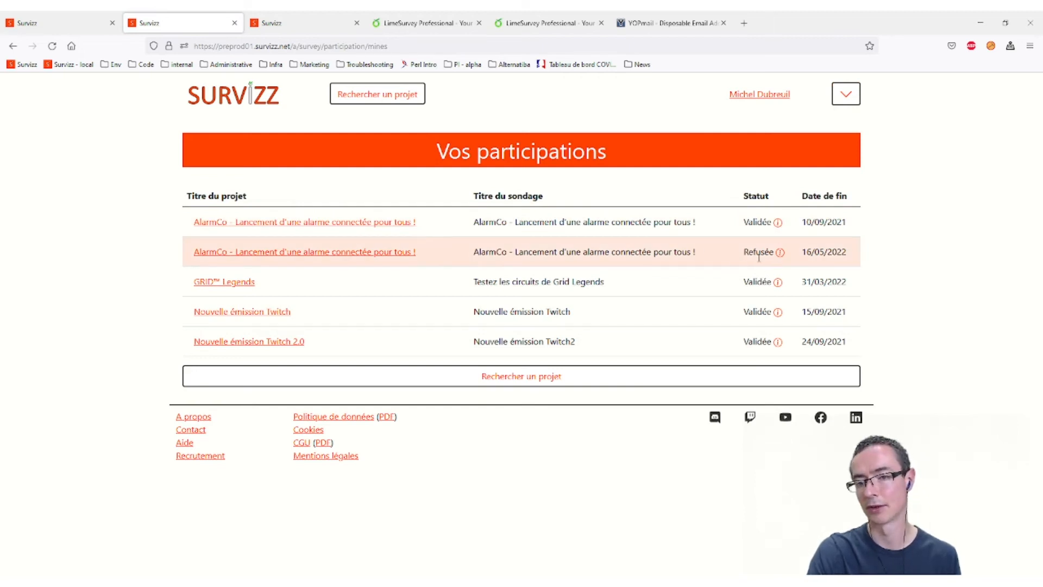
click(373, 255)
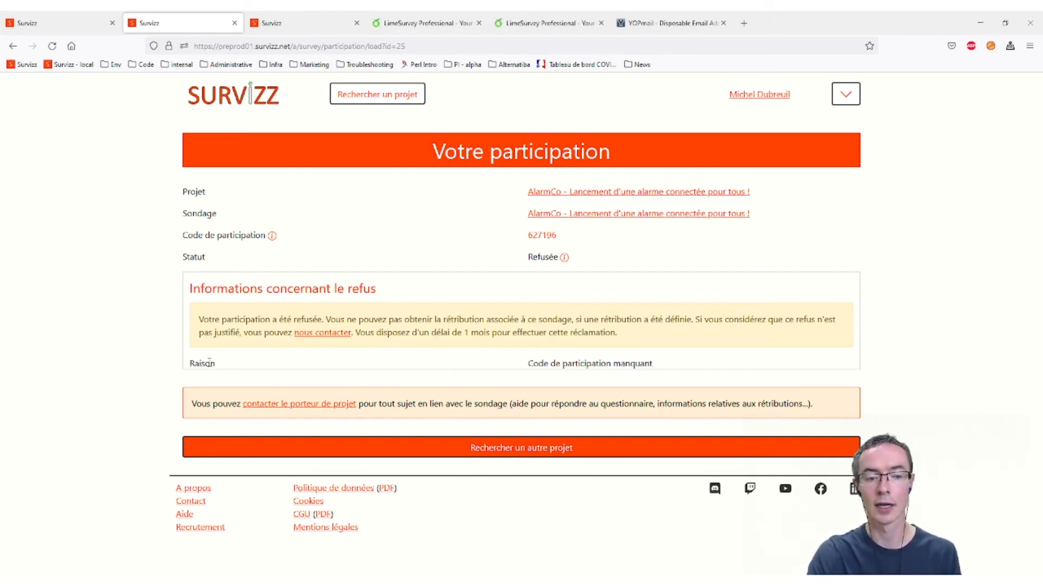
drag(676, 369, 508, 372)
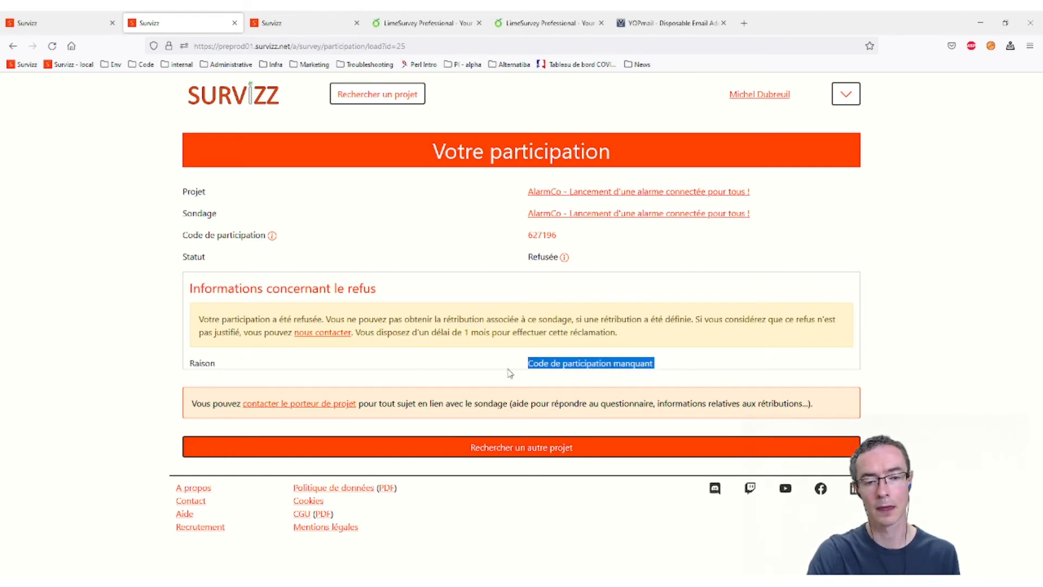
click(593, 369)
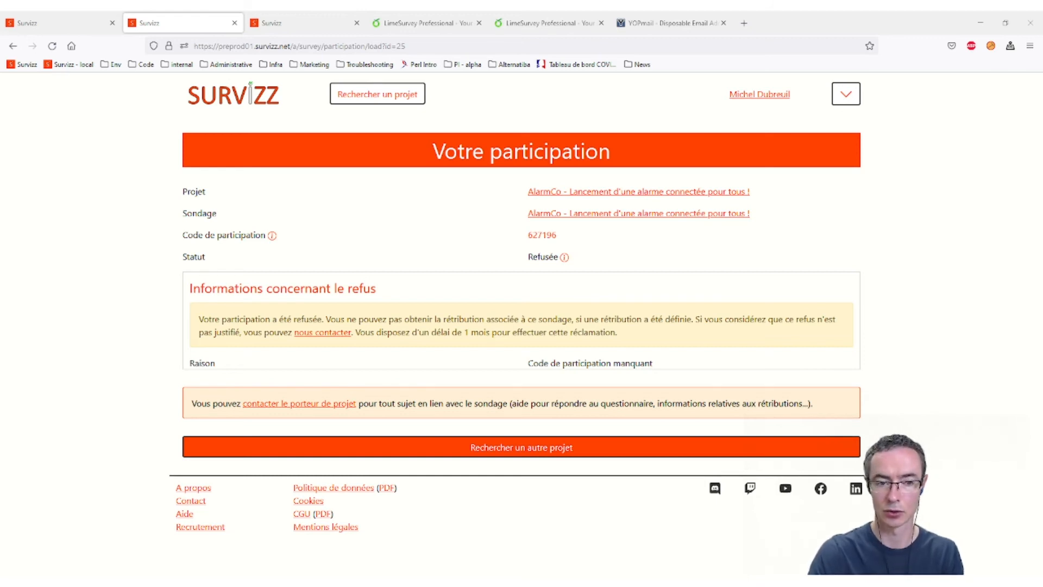
drag(187, 375, 211, 374)
click(212, 375)
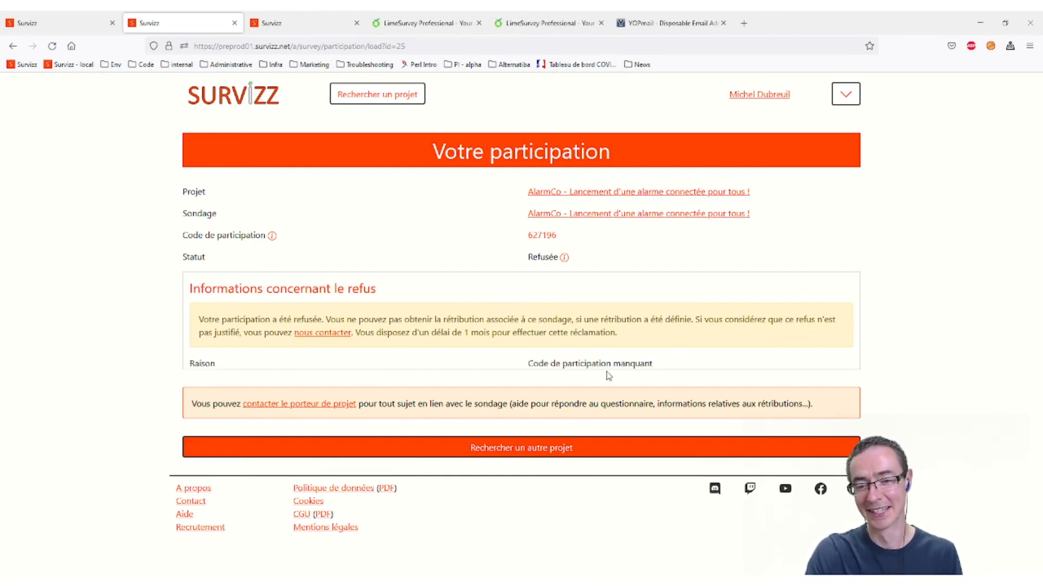
drag(524, 363, 659, 365)
click(679, 364)
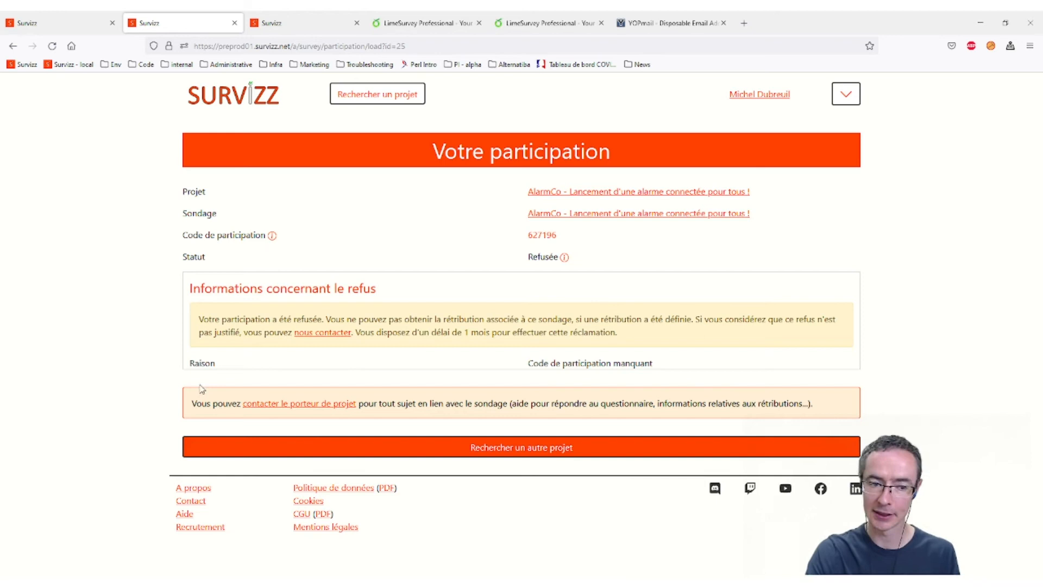
drag(197, 384, 214, 387)
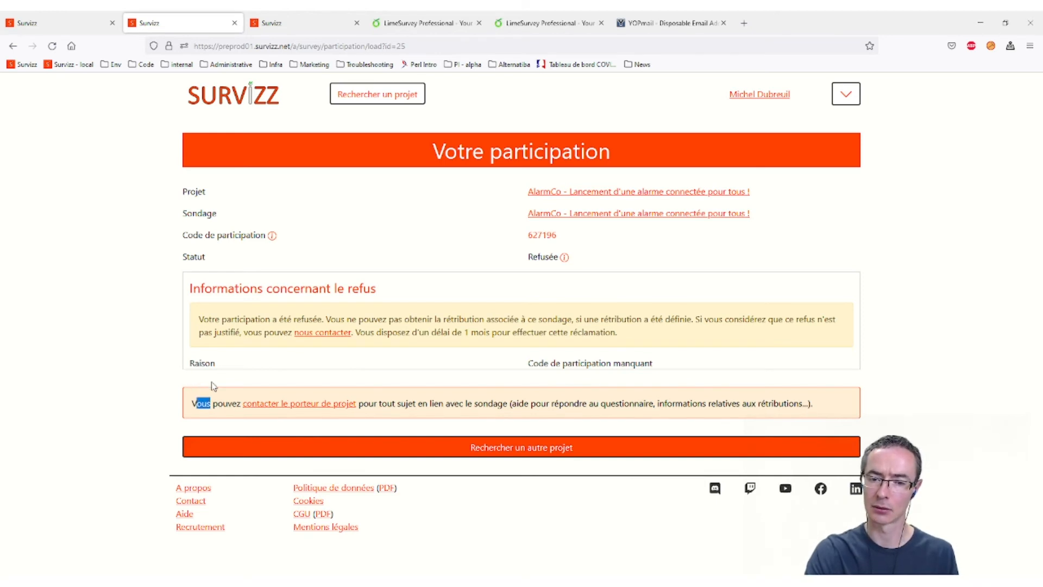
click(213, 387)
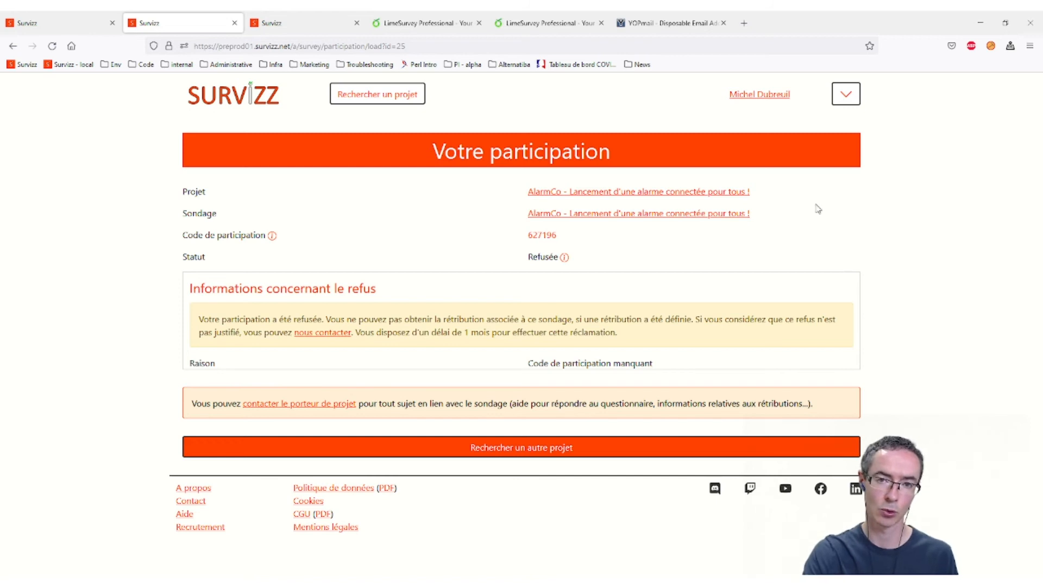
- Log out of the participant account with Se déconnecter
click(844, 98)
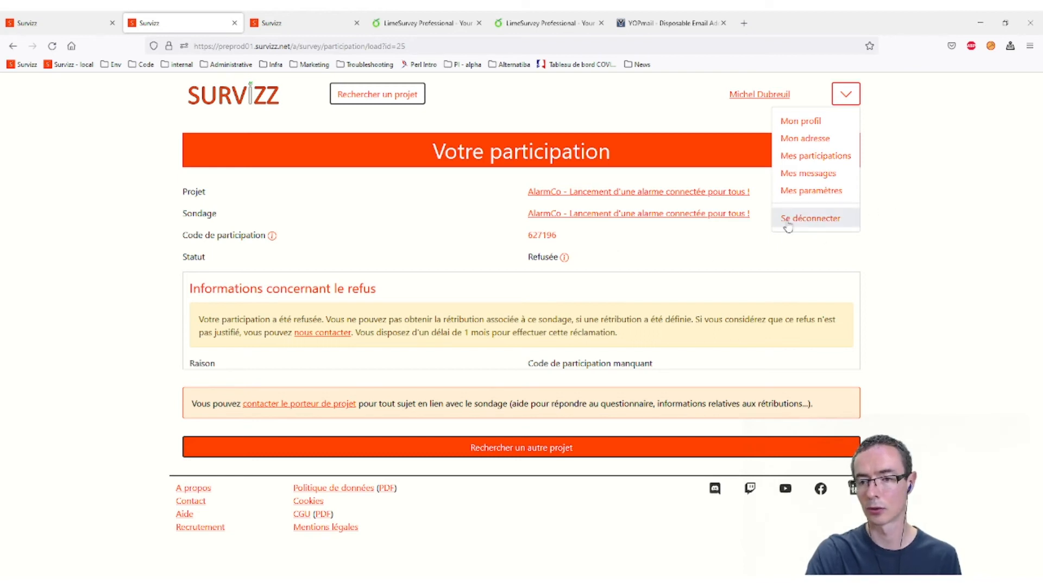
click(820, 223)
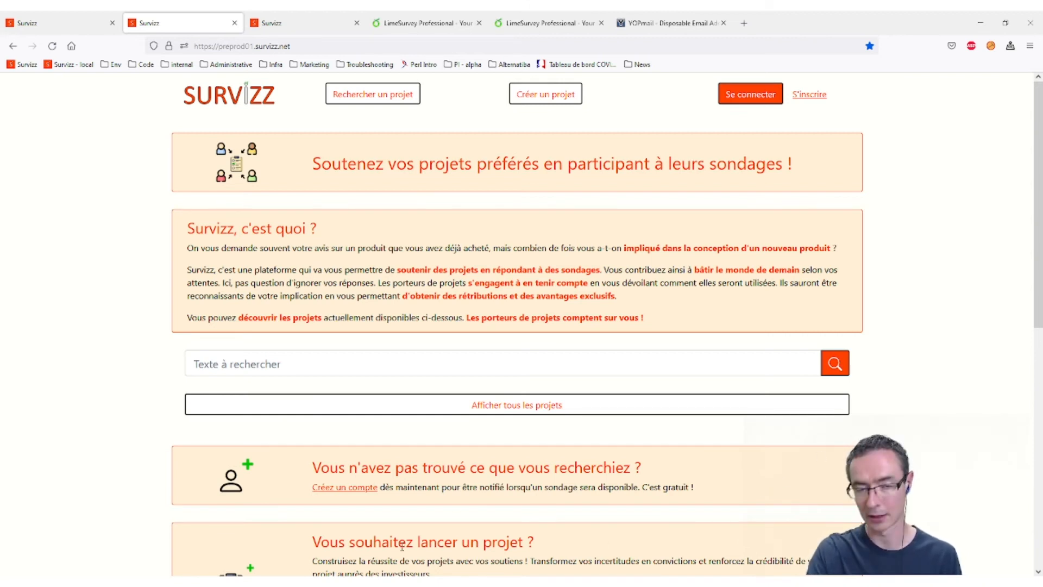
- List all projects and preview the enlarged Knockout City and AlarmCo images
click(531, 405)
scroll(341, 433, down, 1)
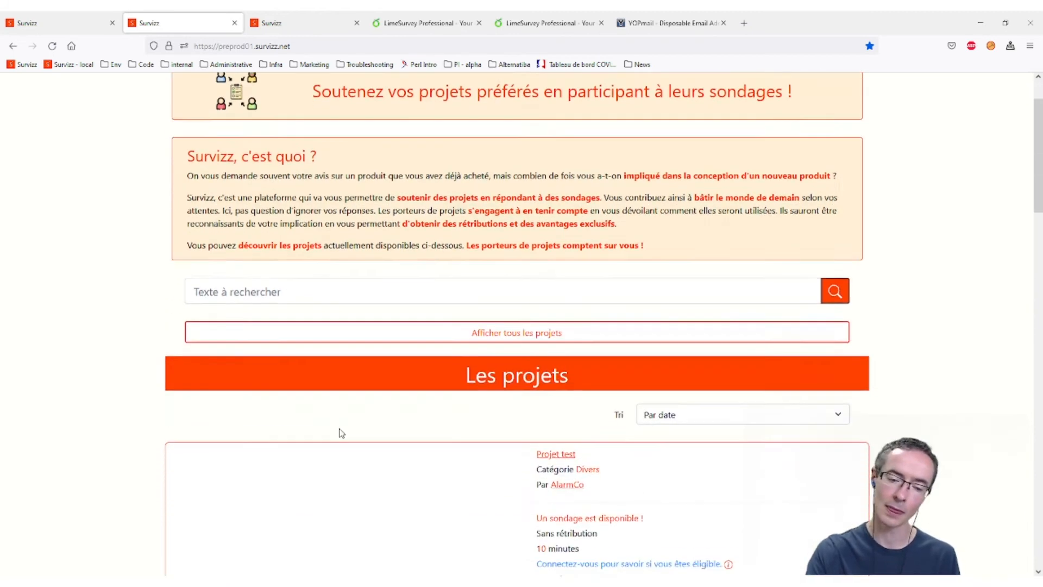
scroll(341, 433, down, 6)
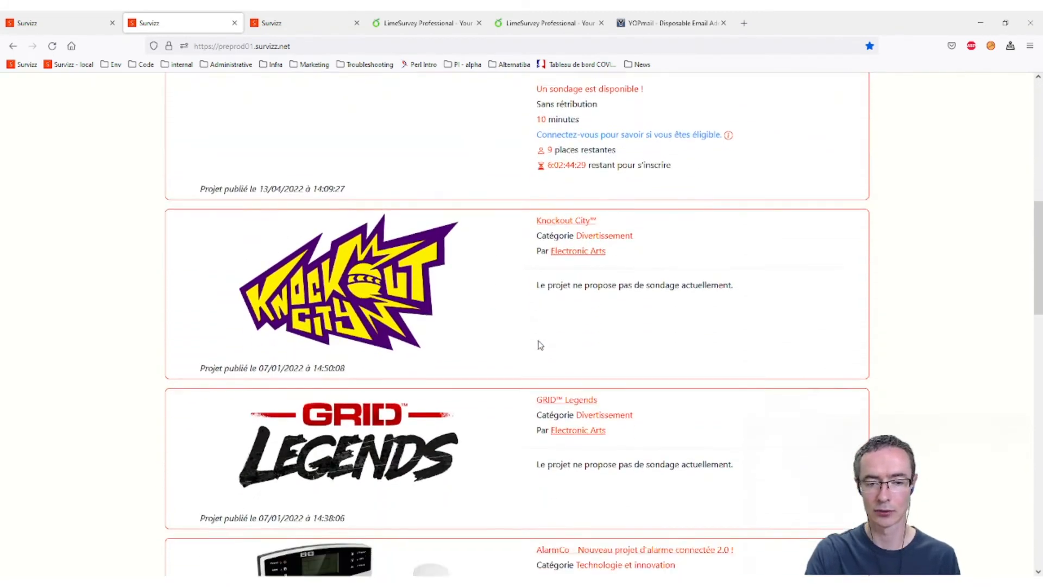
click(392, 286)
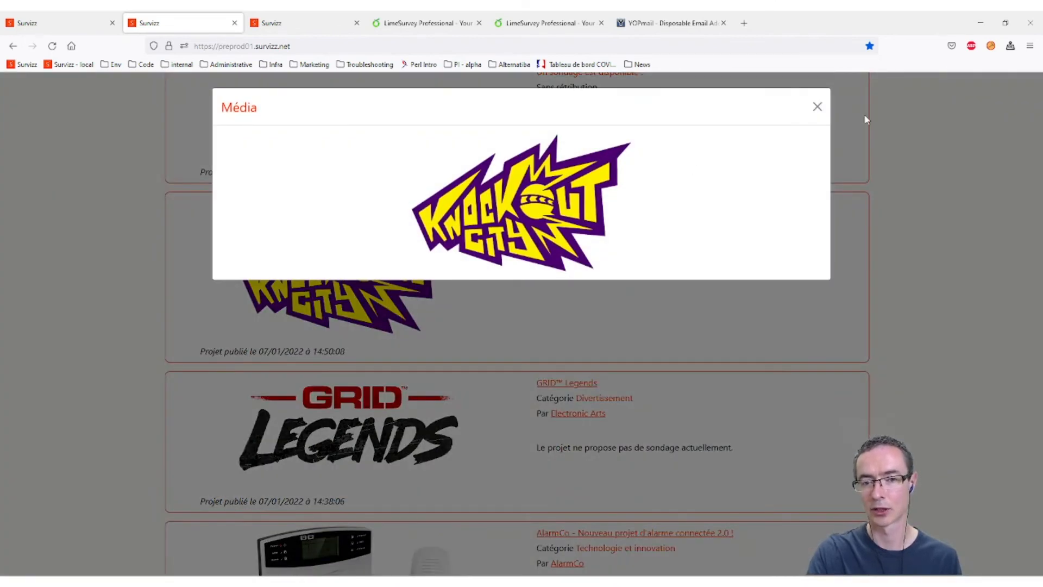
click(817, 107)
scroll(401, 430, down, 3)
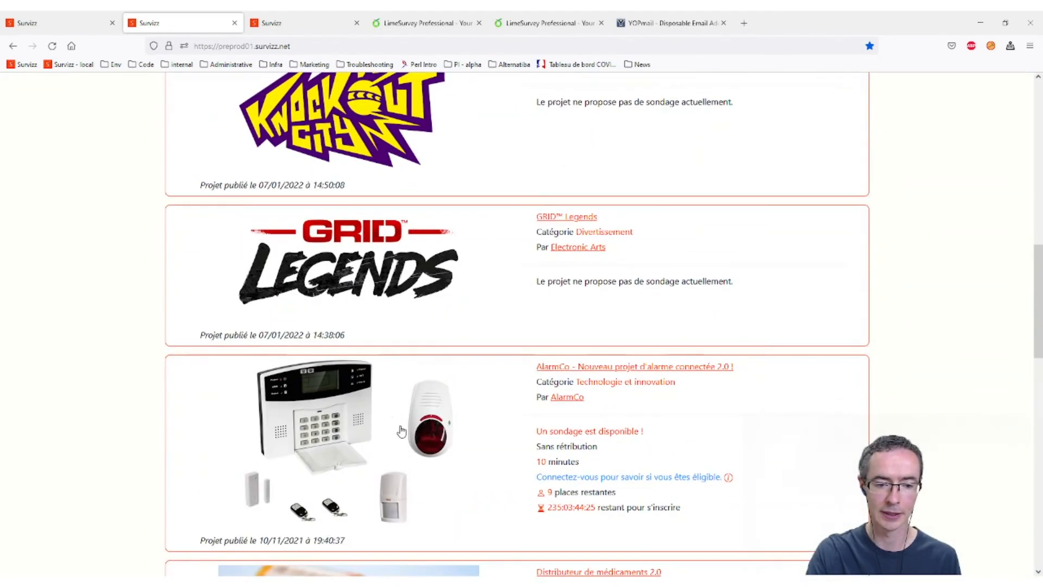
click(326, 400)
scroll(529, 330, down, 1)
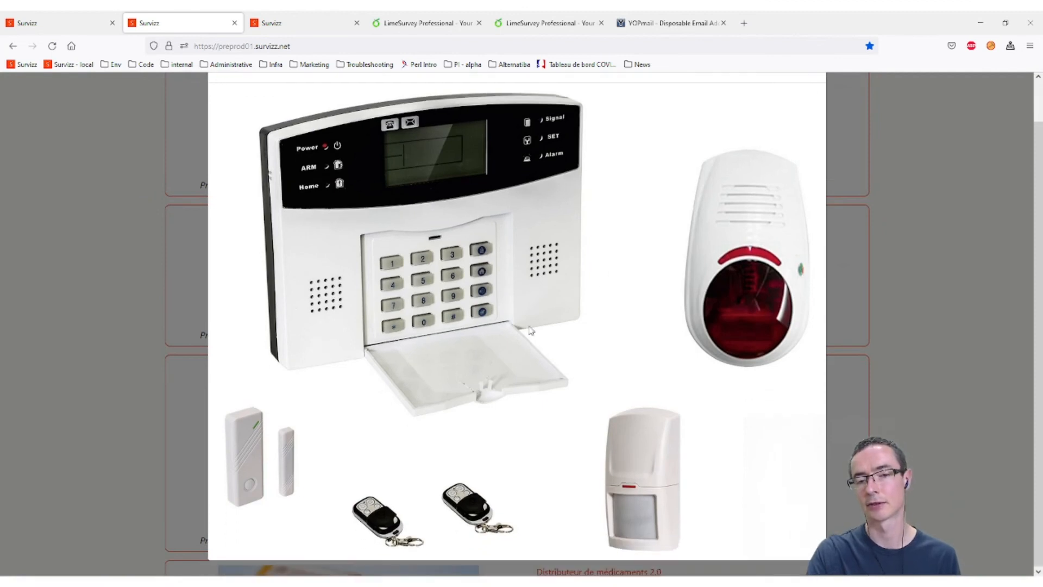
scroll(627, 266, up, 1)
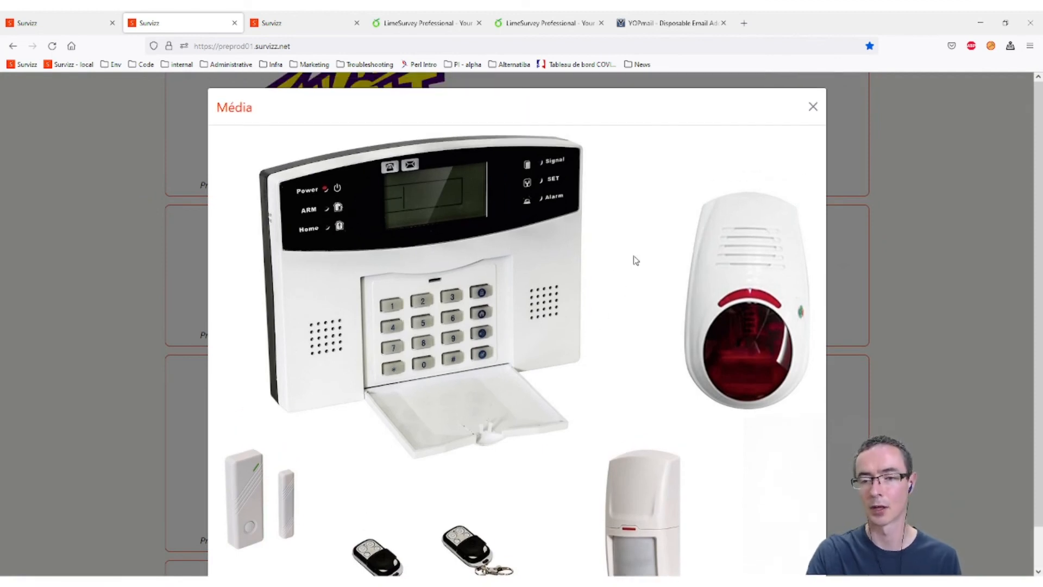
click(811, 108)
- Open the AlarmCo connected alarm 2.0 project page, view its product image, and open Partager
click(582, 367)
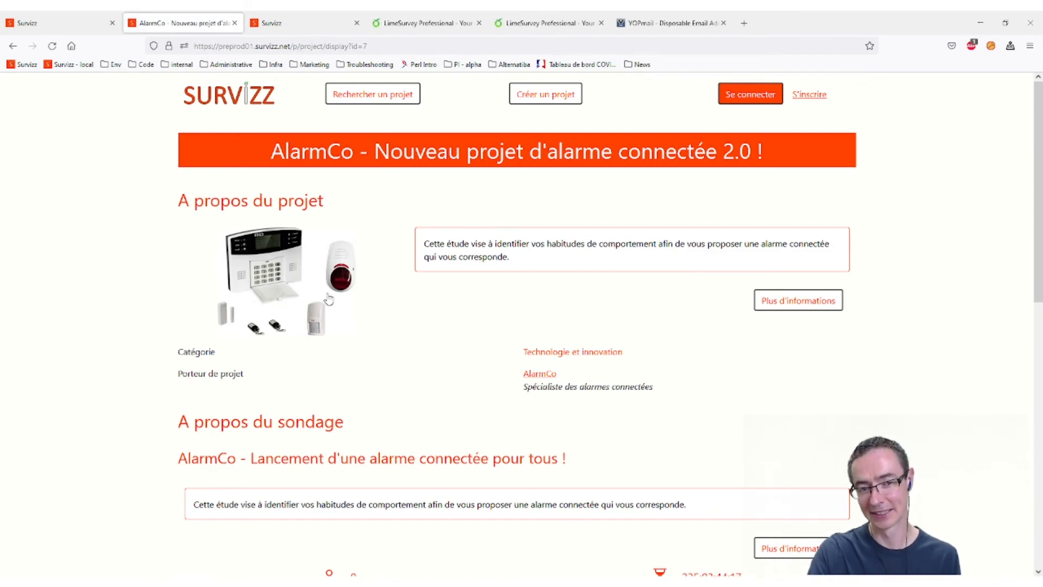
click(307, 278)
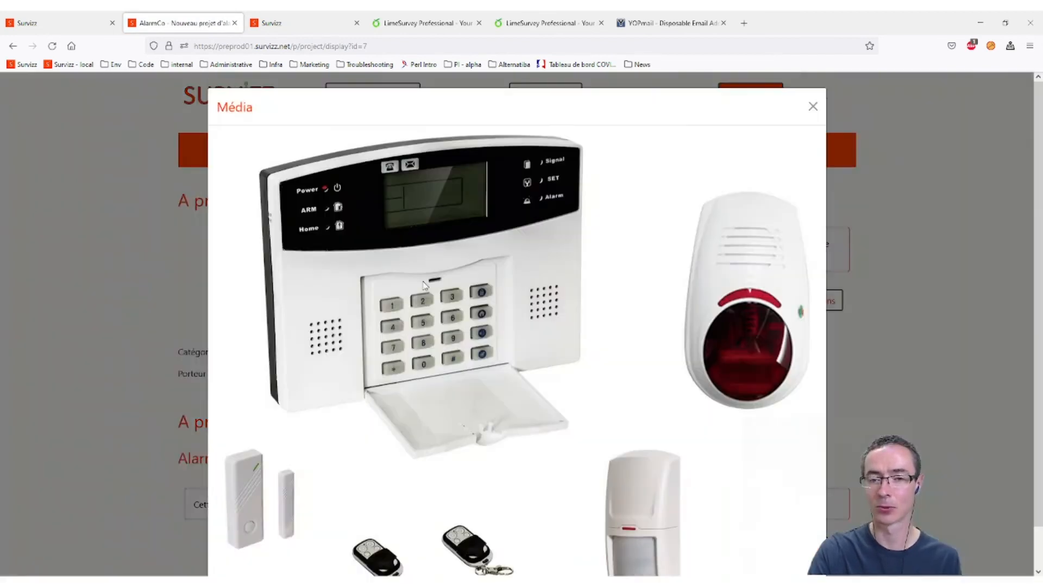
click(813, 108)
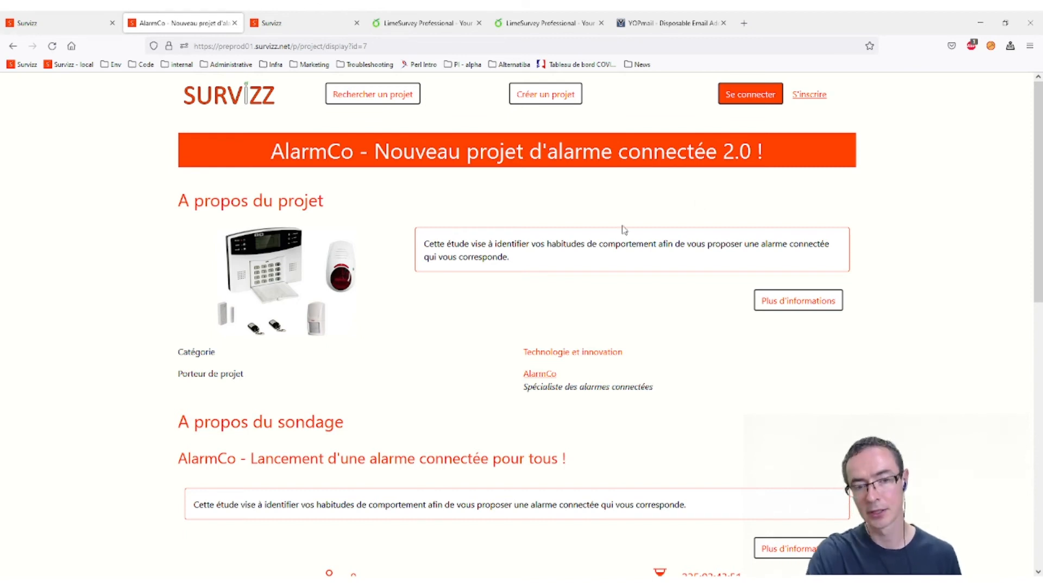
scroll(432, 309, down, 3)
scroll(435, 308, down, 6)
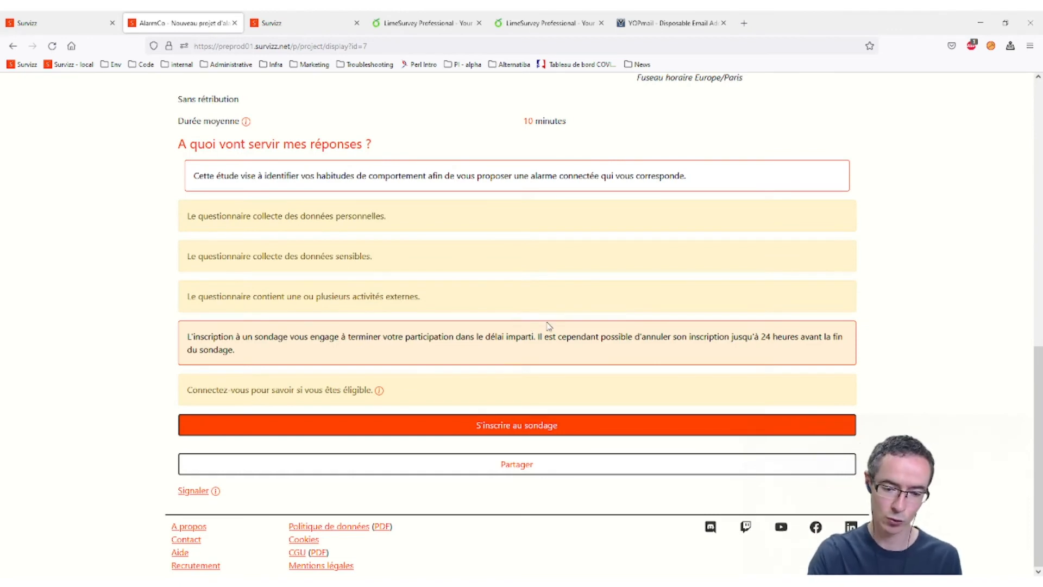
click(518, 468)
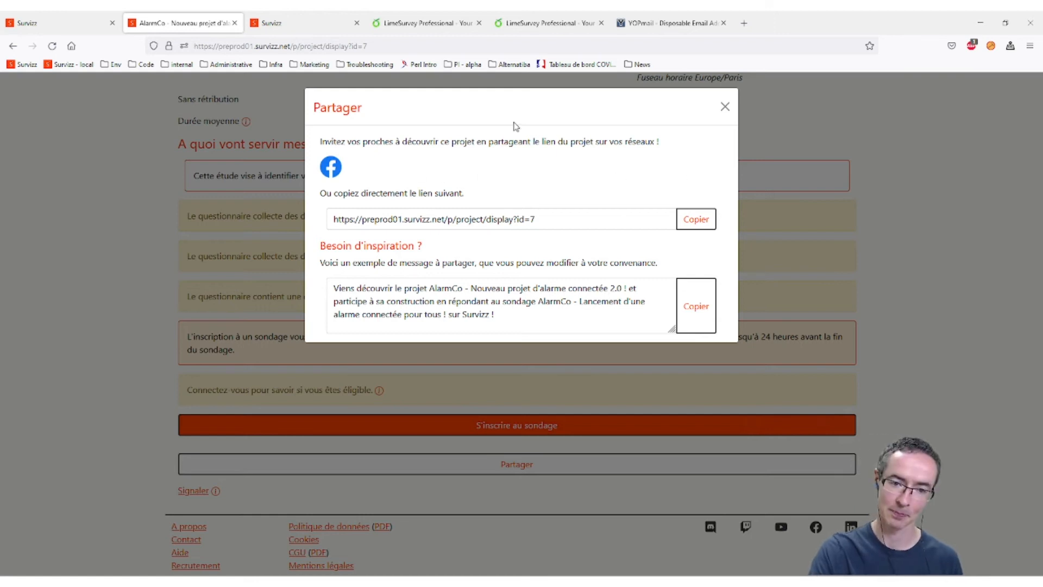
- Copy the AlarmCo project link and the suggested share message with their Copier buttons
click(515, 218)
drag(551, 218, 314, 222)
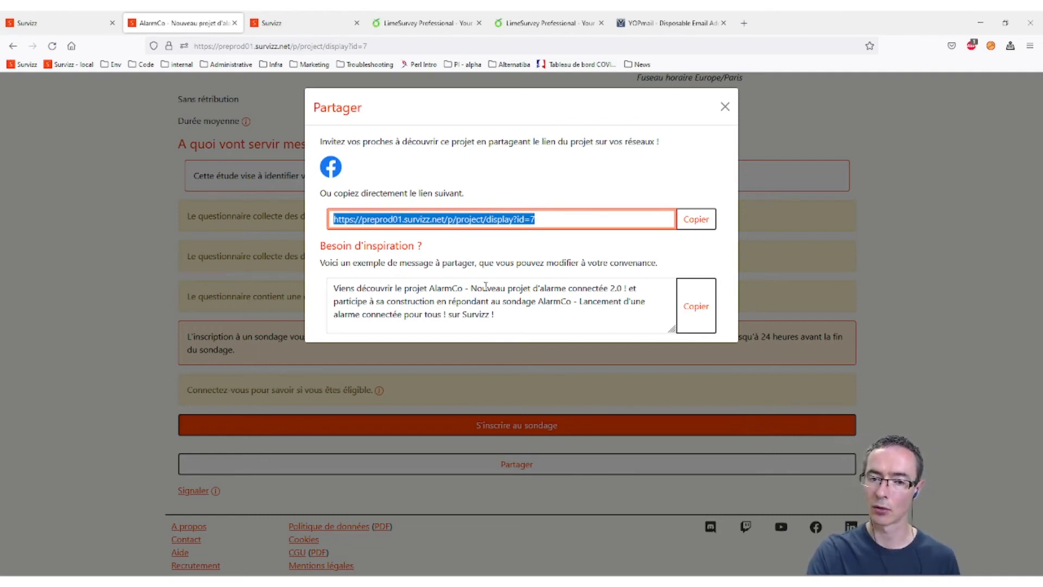
triple_click(512, 318)
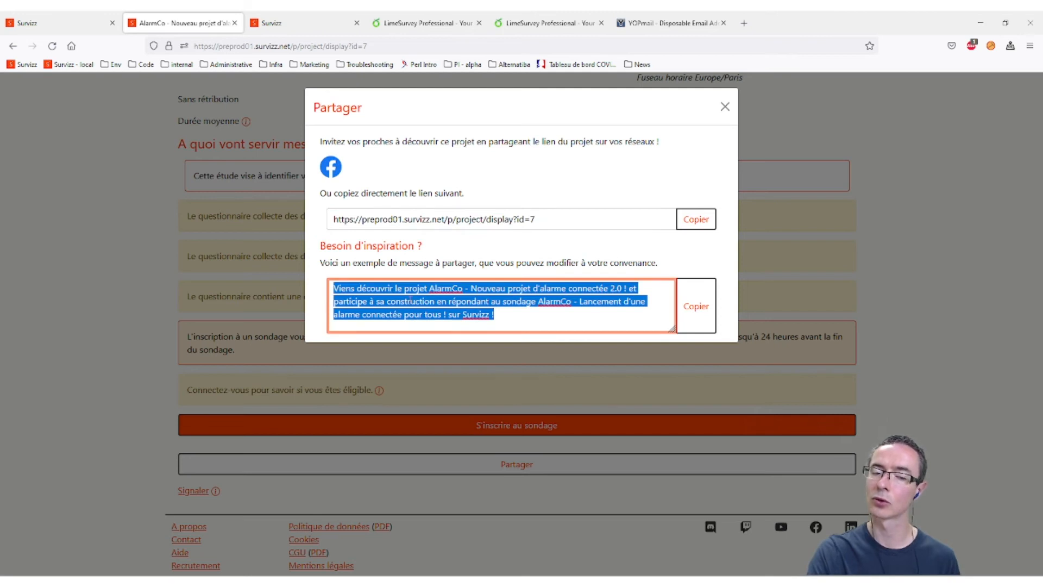
click(460, 302)
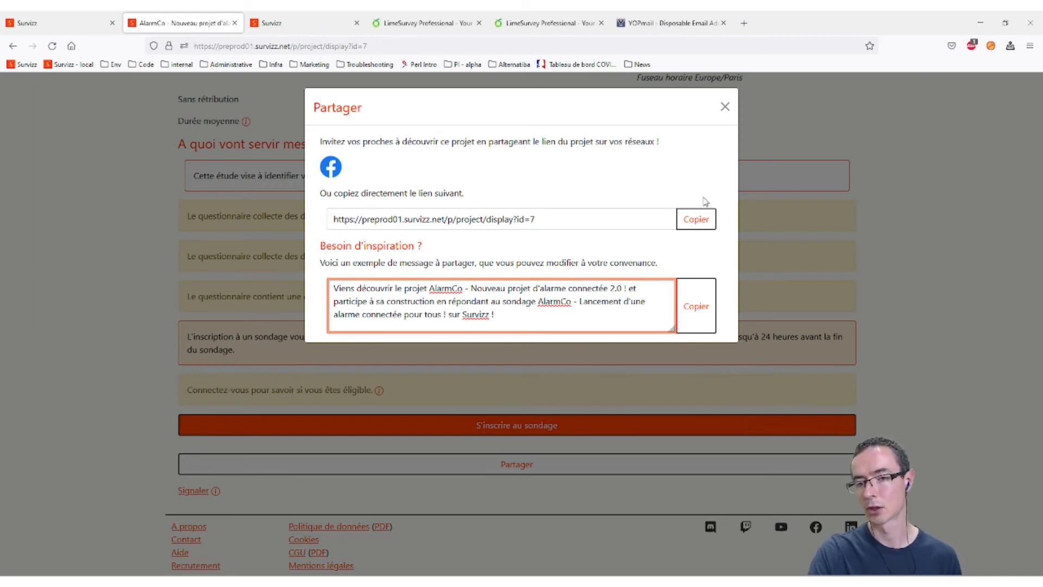
click(695, 220)
click(691, 338)
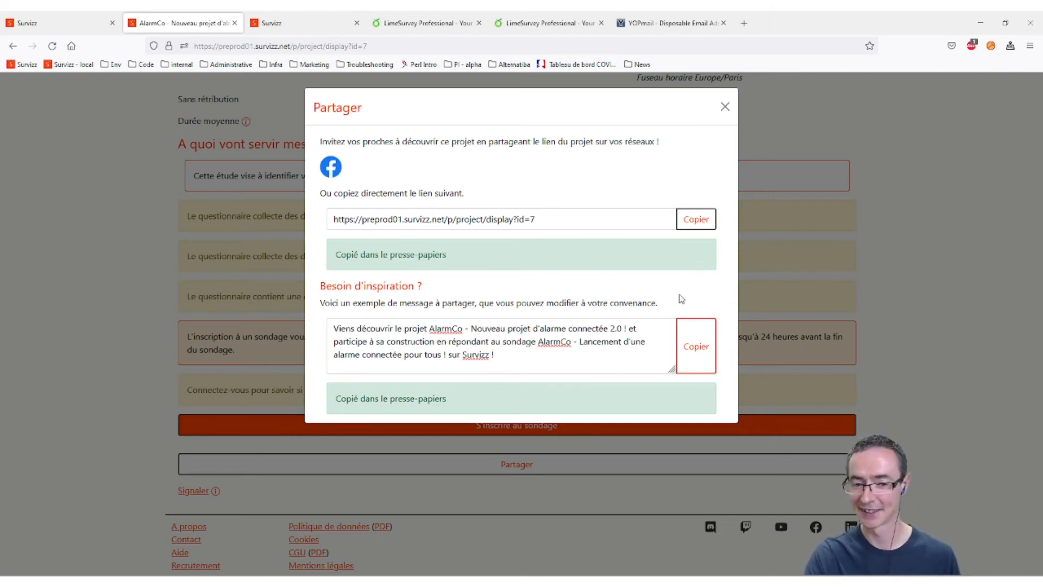
- Select the suggested message text again, then close the Partager dialog
click(467, 332)
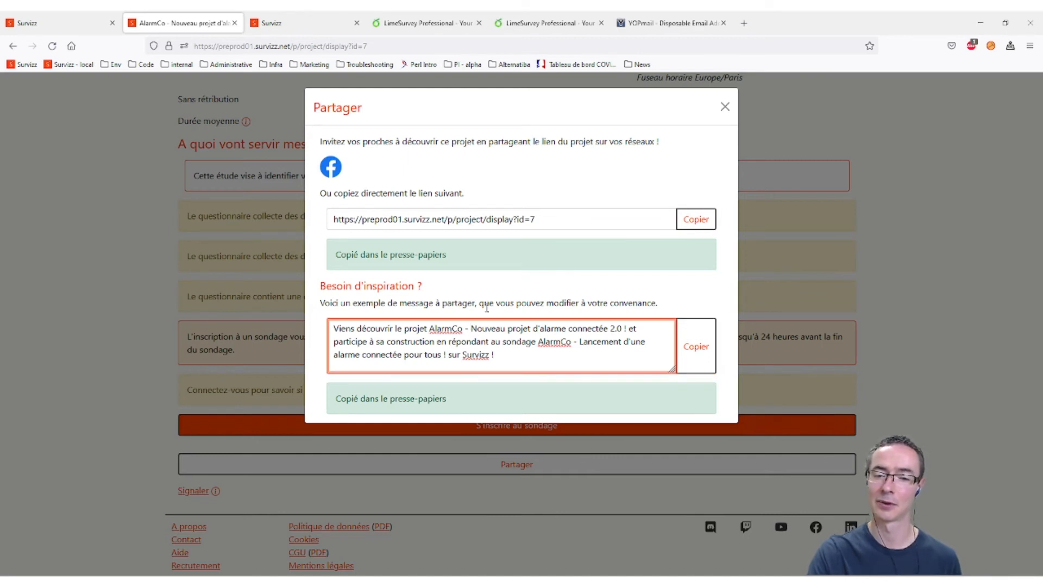
drag(500, 354, 332, 326)
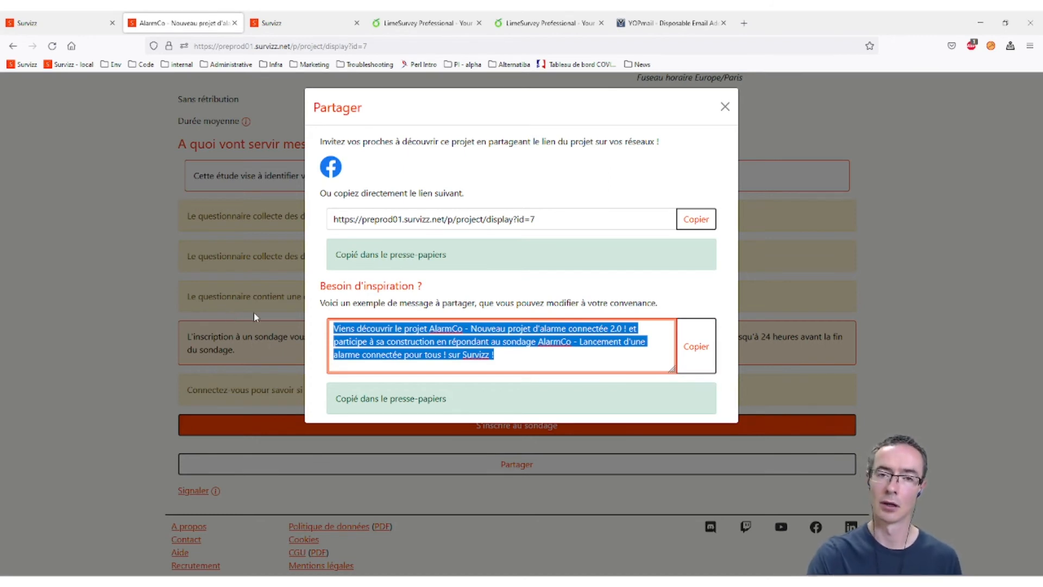
click(530, 361)
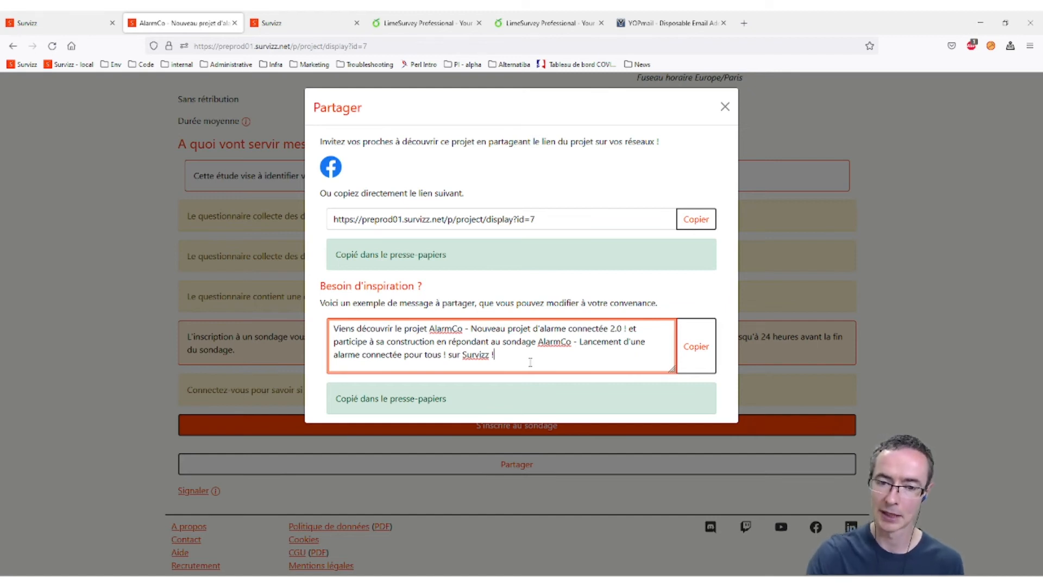
click(725, 107)
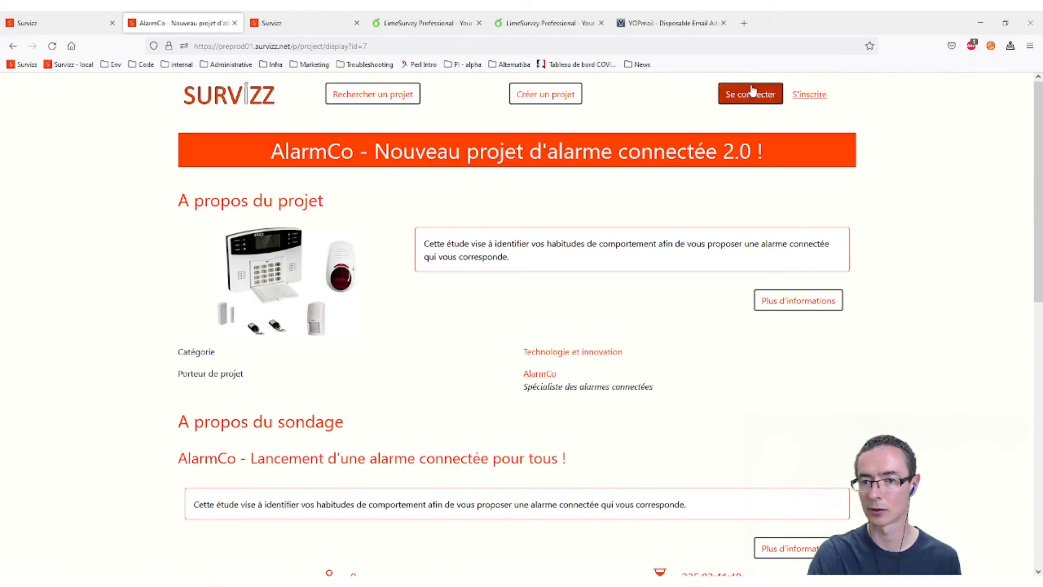
- Sign in on the Se connecter page with another account's e-mail and password
click(752, 91)
click(260, 213)
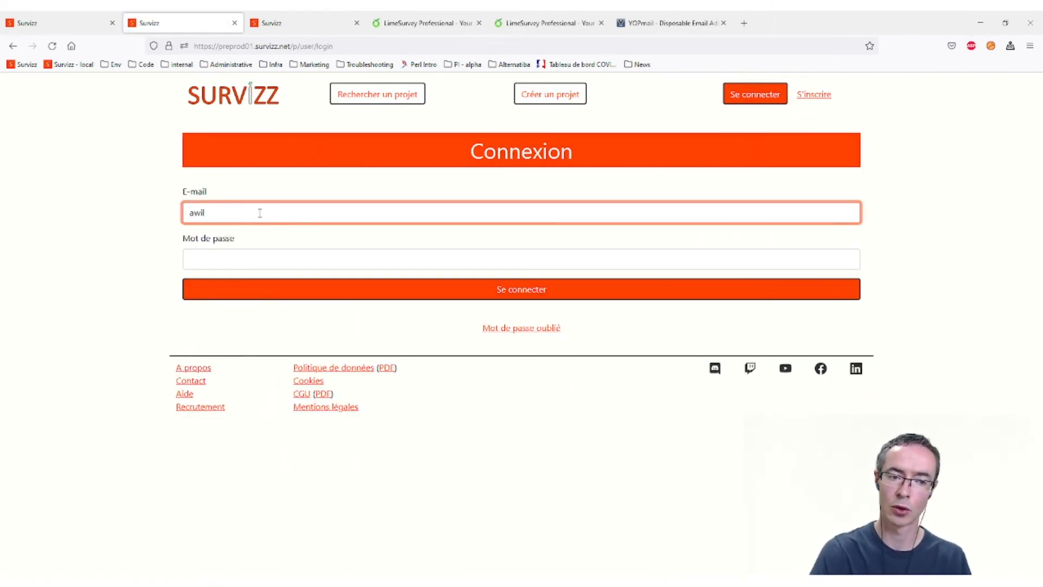
key(Tab)
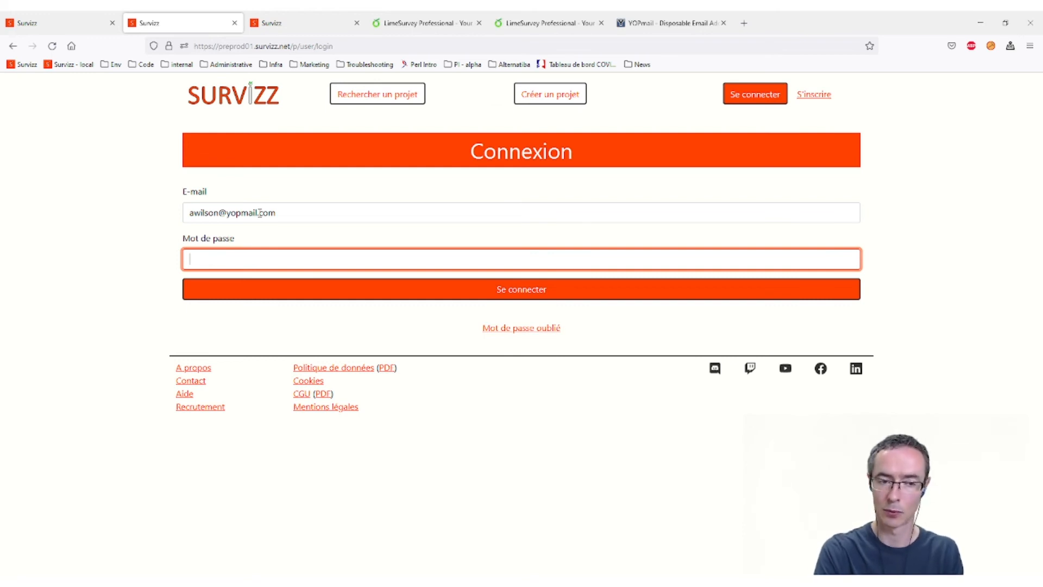
text(*********)
key(Return)
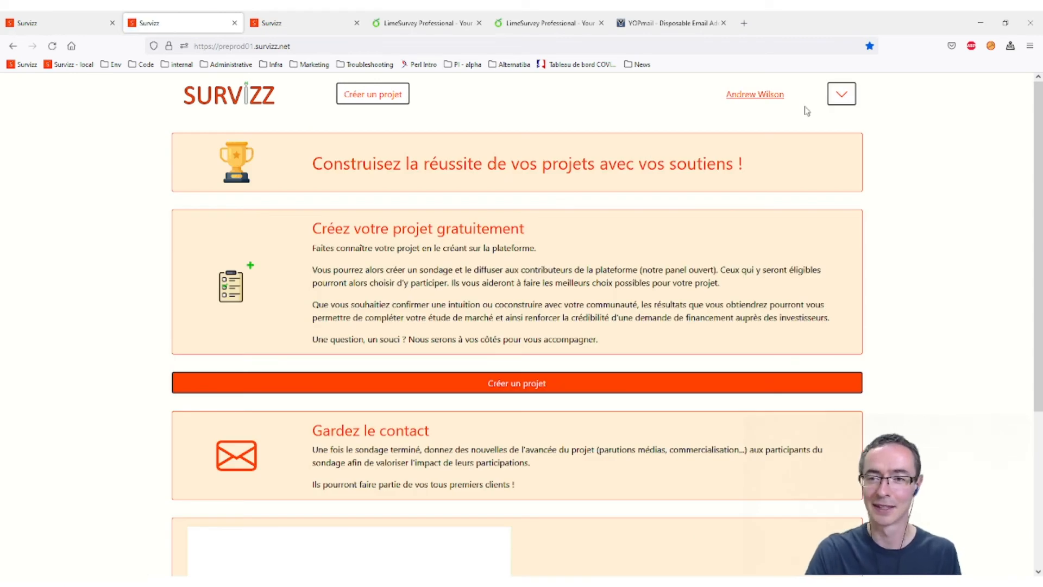
- Open GRID™ Legends from Mes projets, view and close its share dialog, then log out
click(853, 100)
click(801, 157)
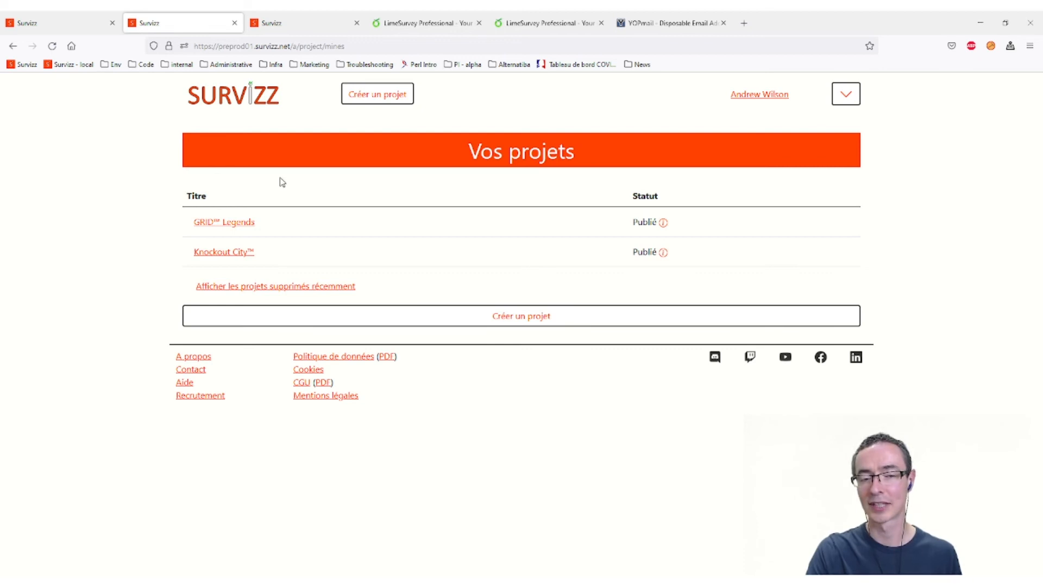
click(233, 223)
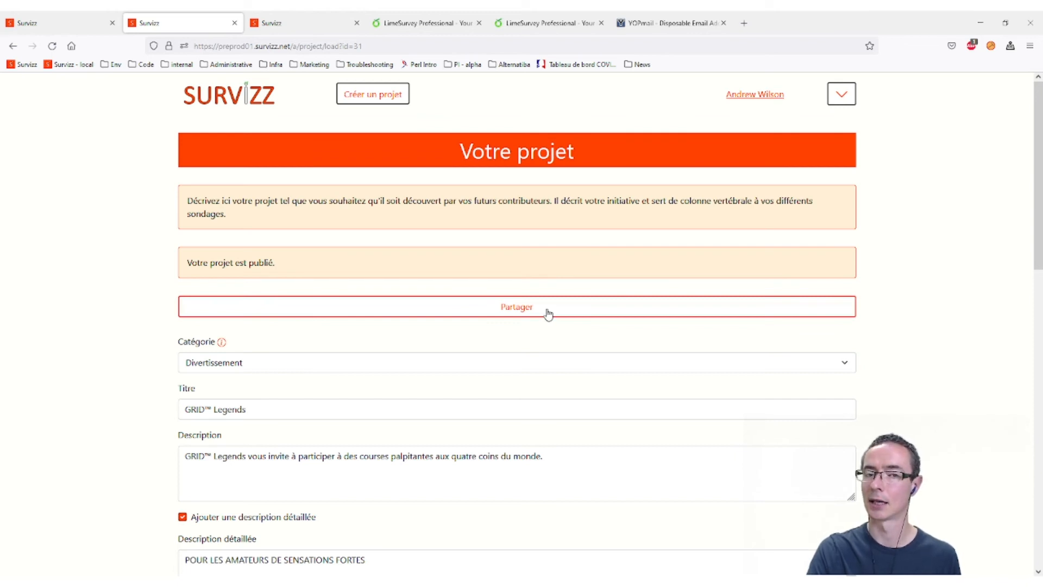
click(548, 314)
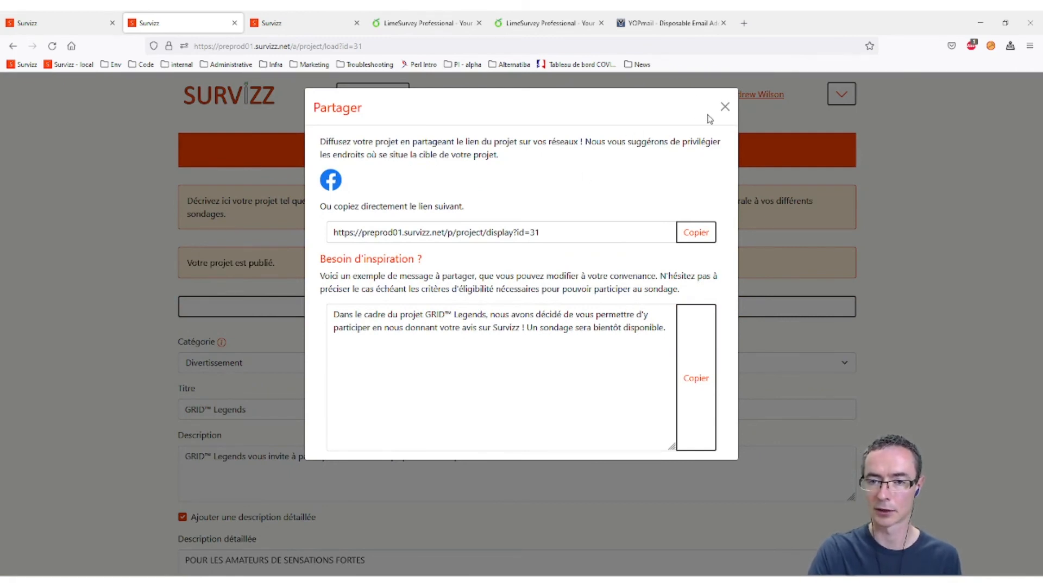
click(725, 107)
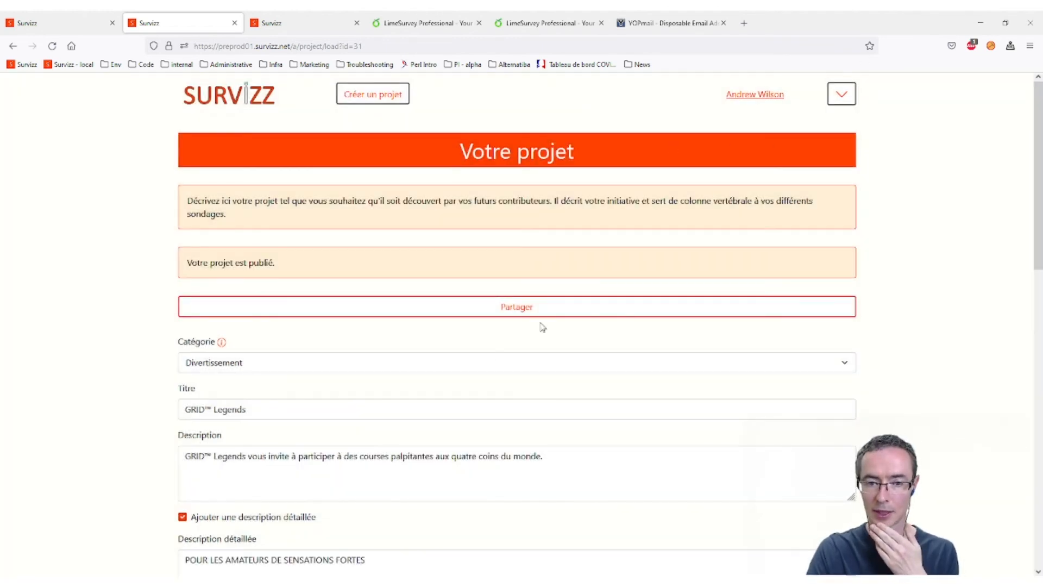
click(841, 94)
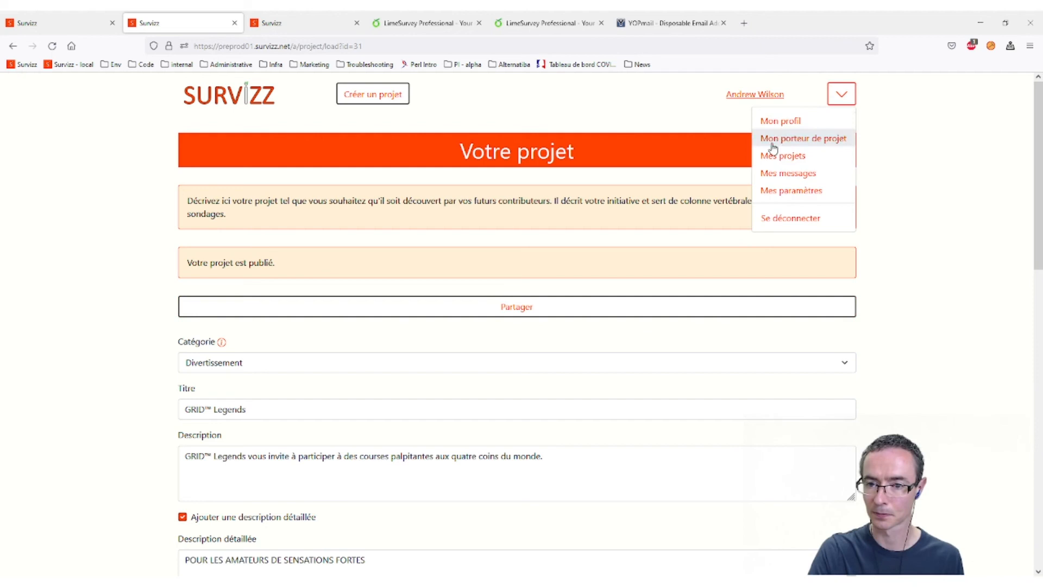
click(769, 219)
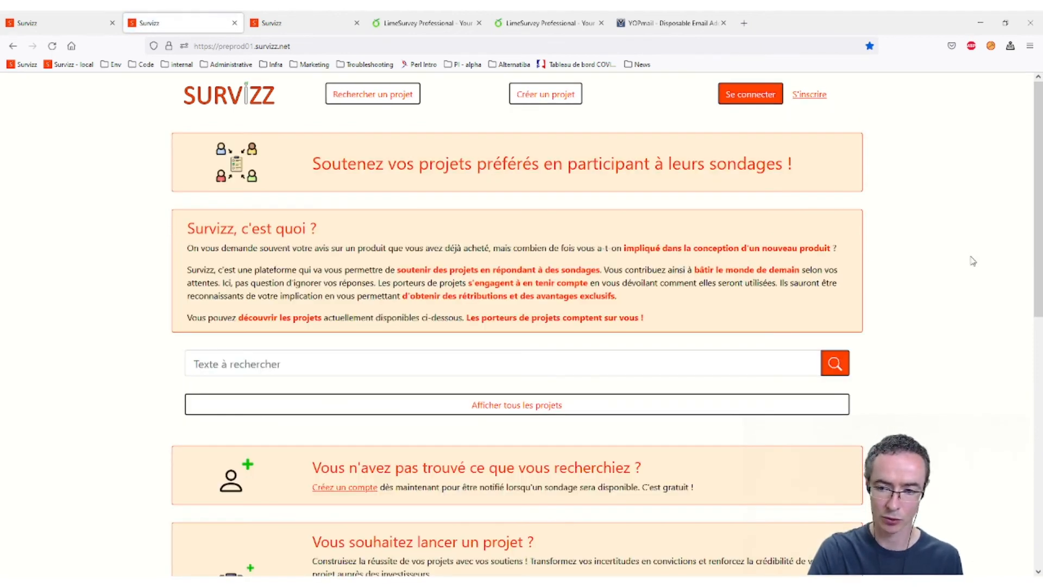
- Scroll through the full list of published projects via Afficher tous les projets
scroll(972, 258, down, 3)
scroll(971, 265, down, 1)
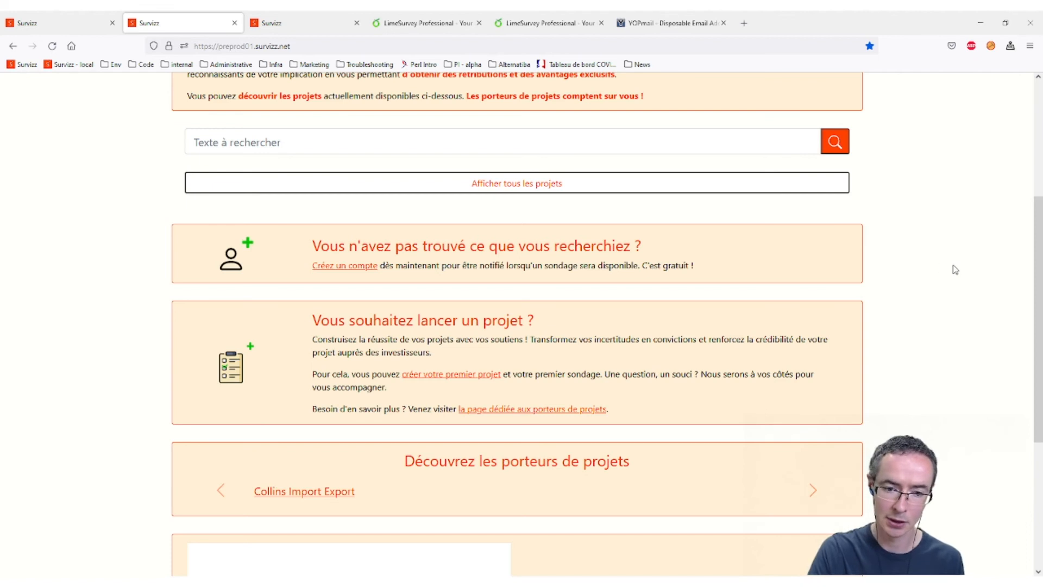
scroll(955, 269, up, 2)
click(581, 295)
scroll(694, 389, down, 1)
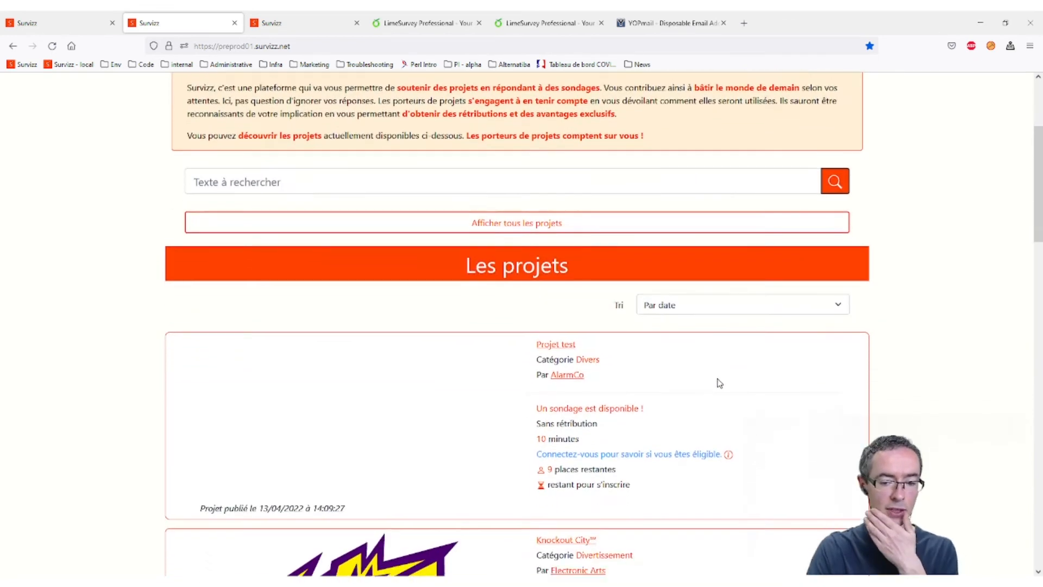
scroll(720, 383, down, 12)
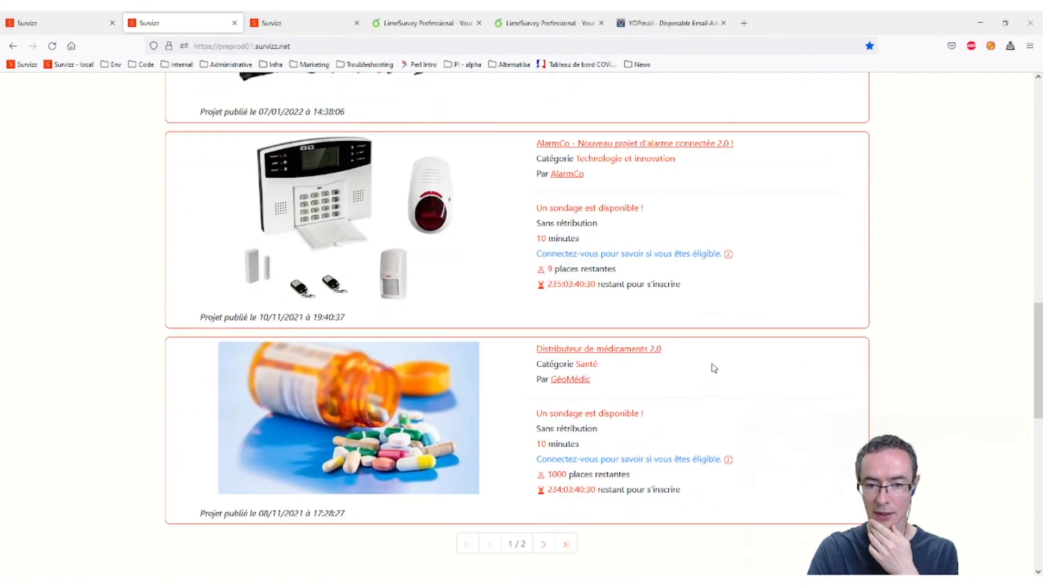
scroll(723, 254, up, 1)
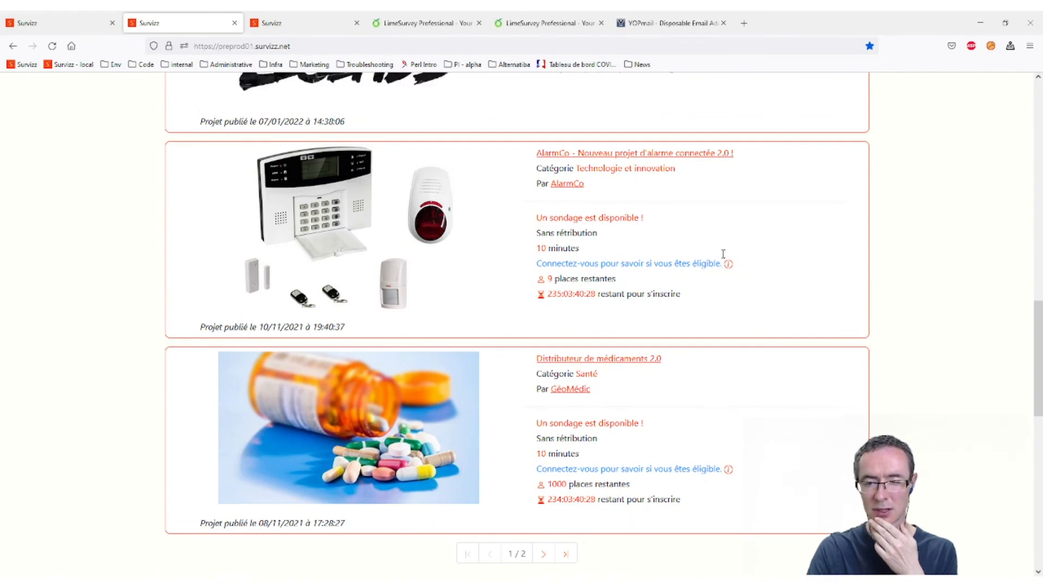
scroll(723, 254, up, 10)
scroll(715, 249, up, 8)
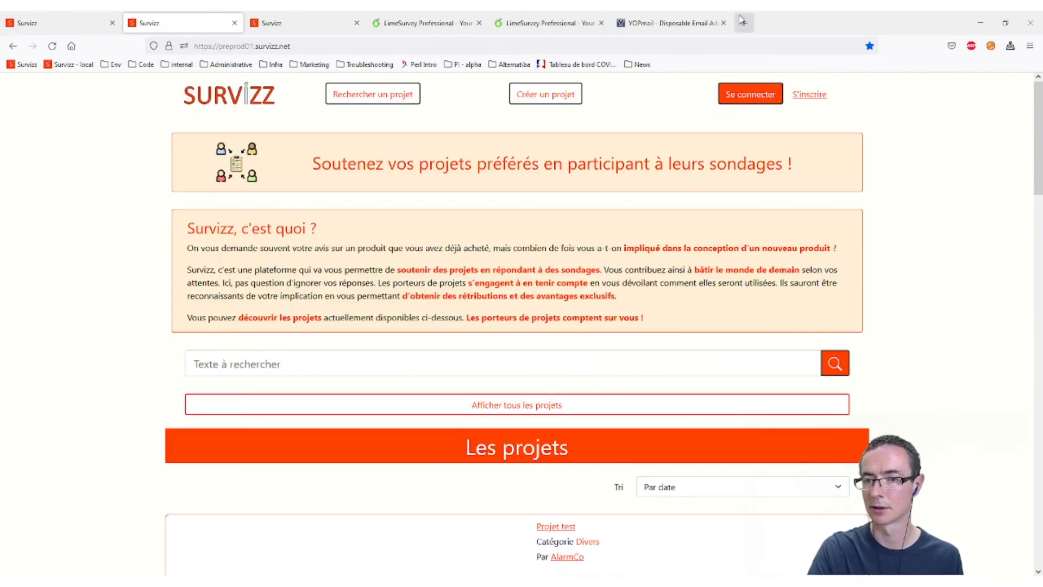
- Sign in with a different account's e-mail address and password
click(738, 98)
click(306, 214)
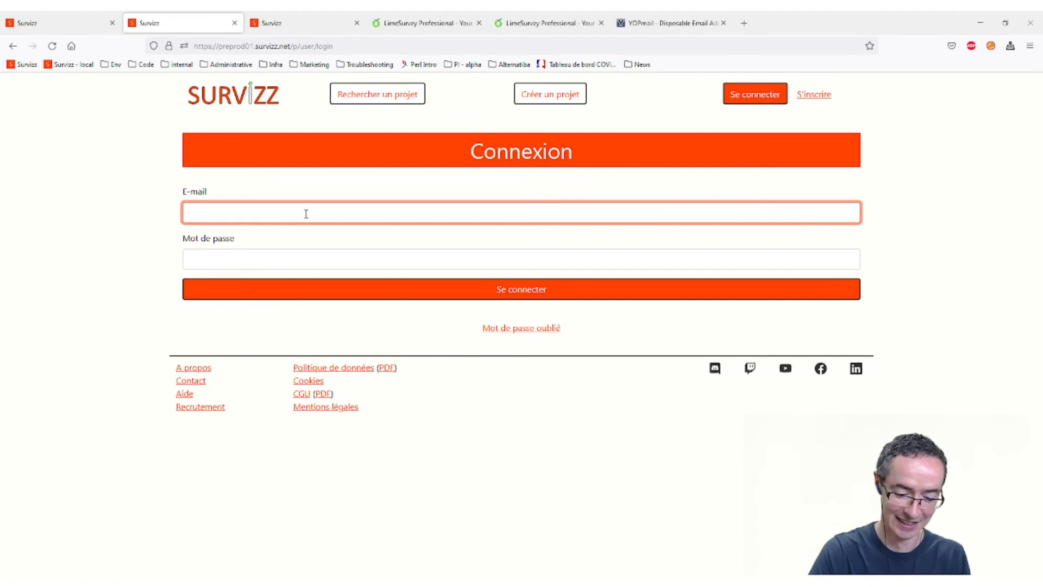
key(Tab)
text(**********)
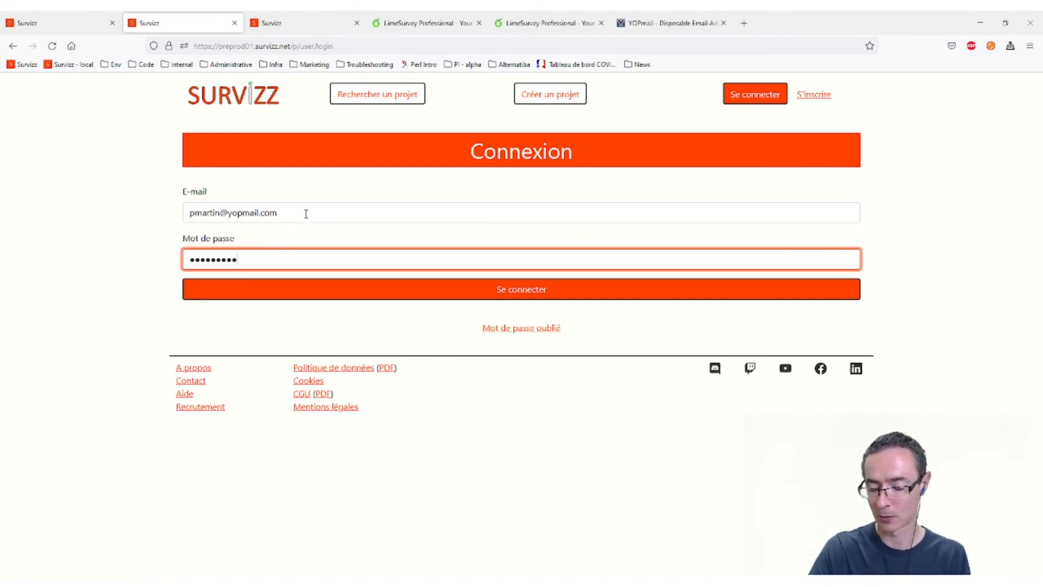
key(Return)
- Open AlarmCo - Lancement from Mes projets, collapse its Média(s) section, and return to the list
click(842, 93)
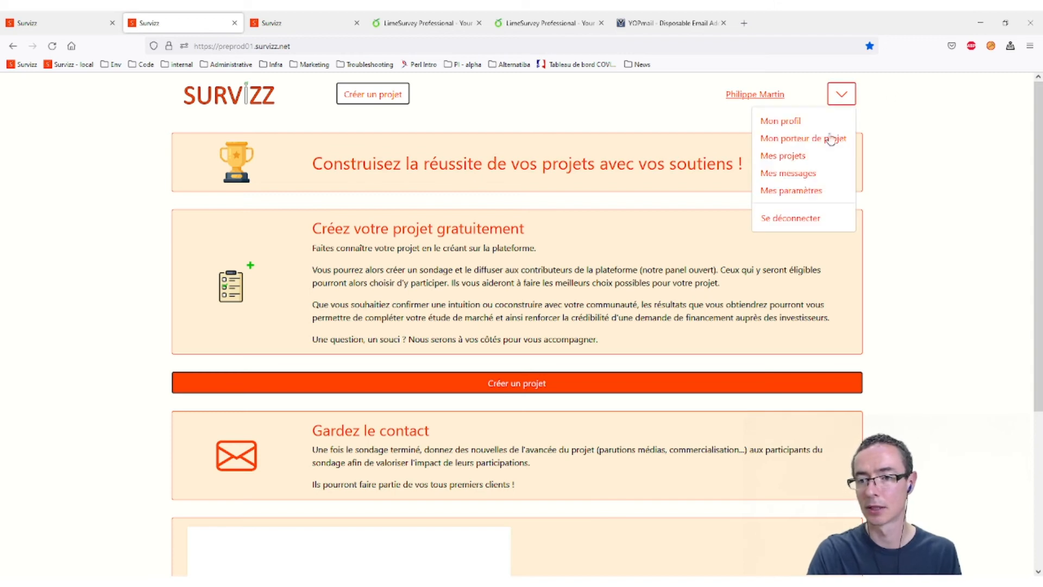
click(809, 155)
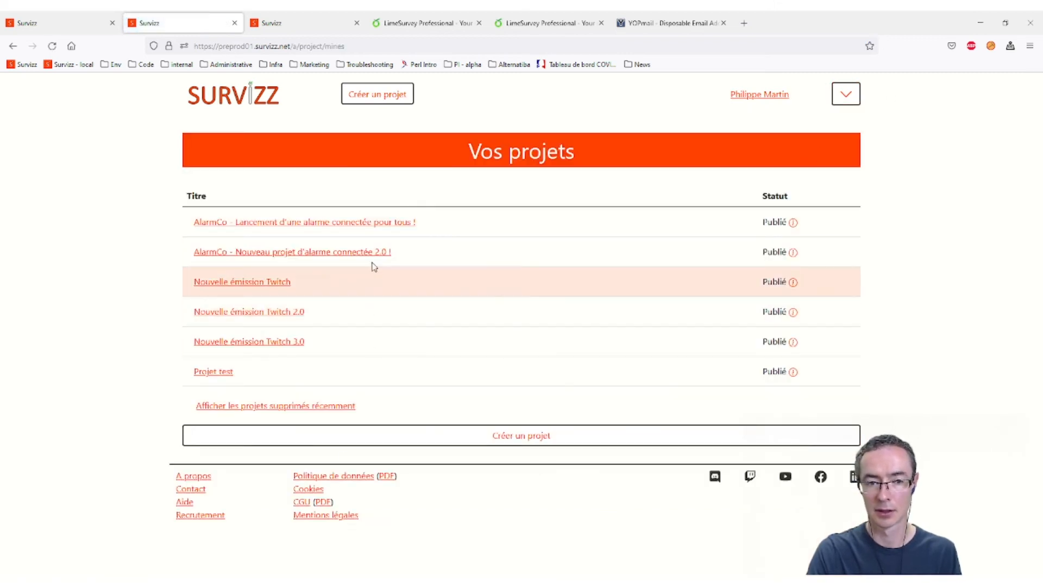
click(367, 221)
scroll(382, 477, down, 5)
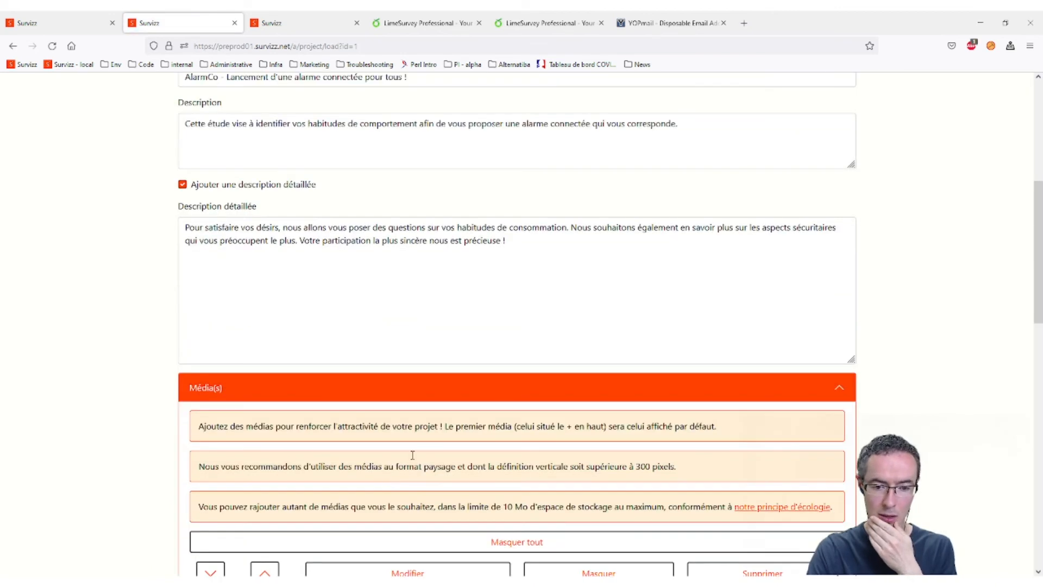
click(459, 394)
scroll(516, 401, down, 3)
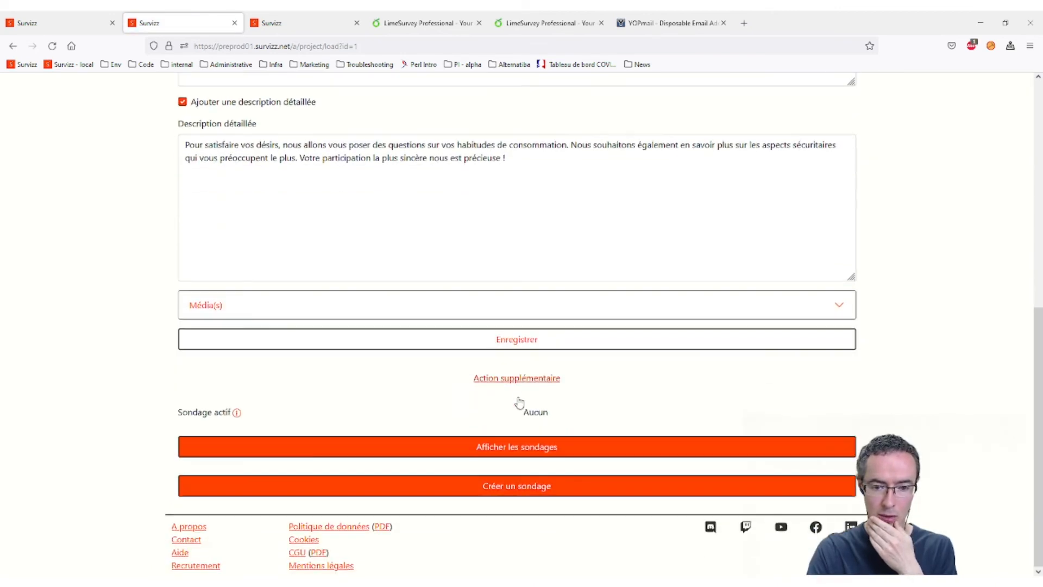
click(12, 46)
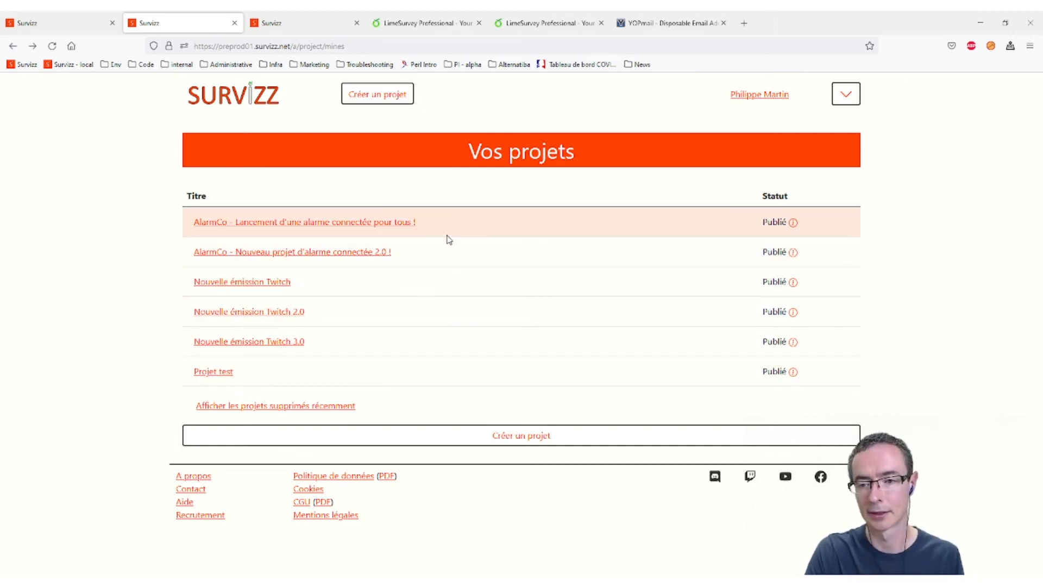
- Open the AlarmCo - Nouveau projet d'alarme connectée 2.0 ! project in a new tab and view it
middle_click(365, 252)
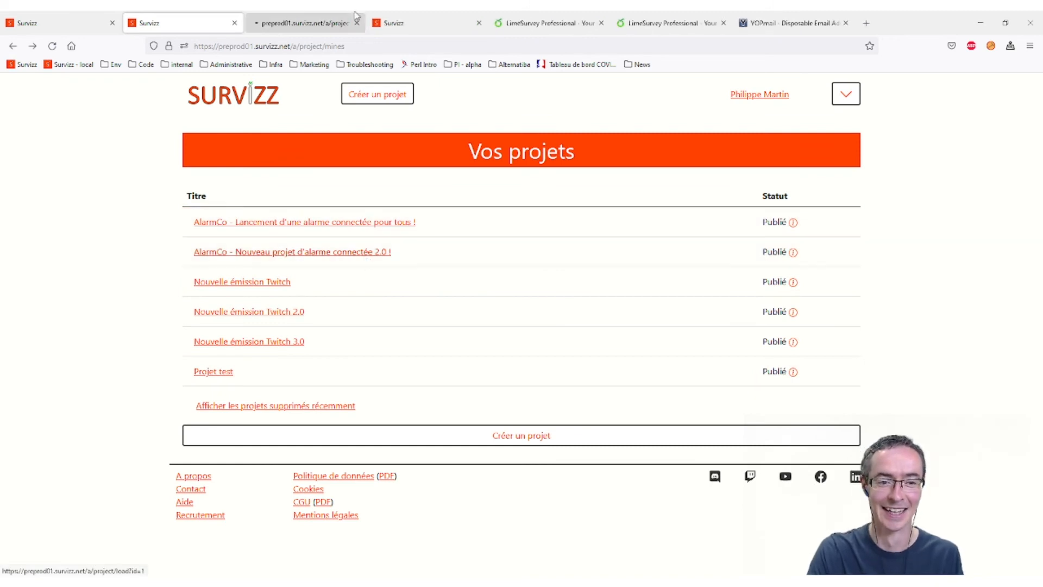
click(293, 23)
scroll(517, 400, down, 10)
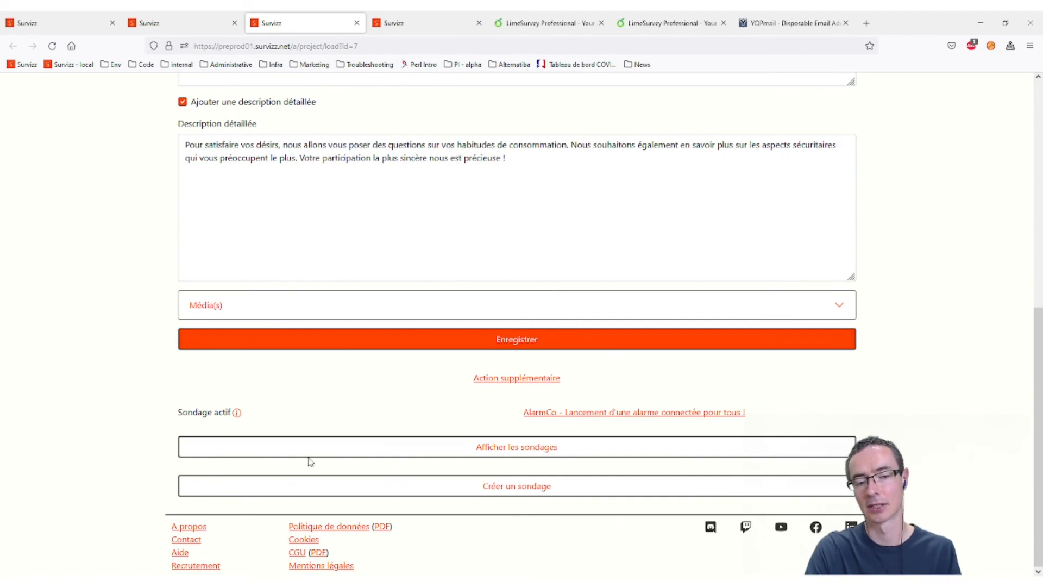
scroll(480, 391, up, 8)
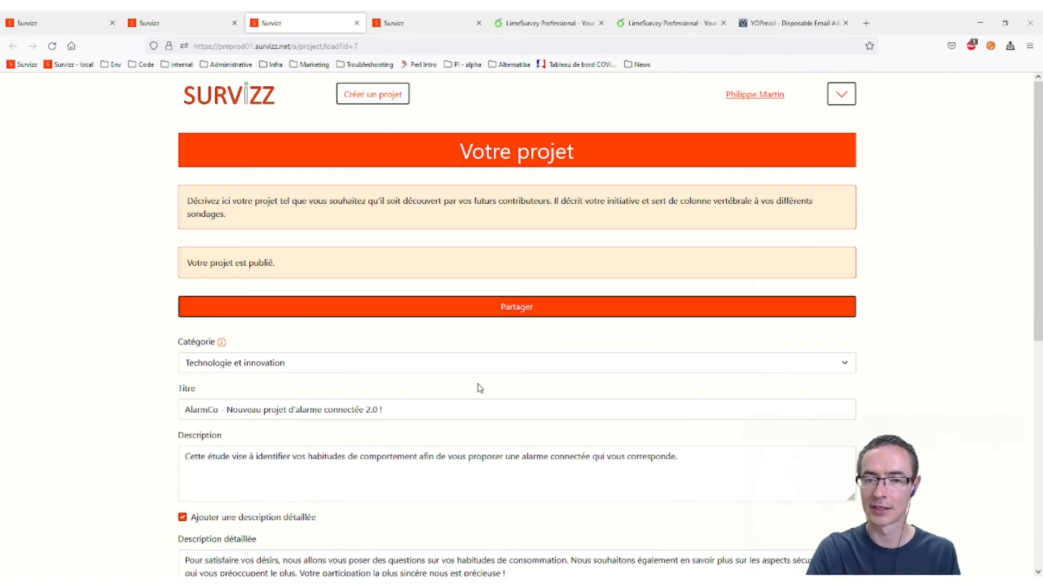
- Open the AlarmCo 2.0 share dialog and select the suggested message, including its eligibility clause
click(541, 302)
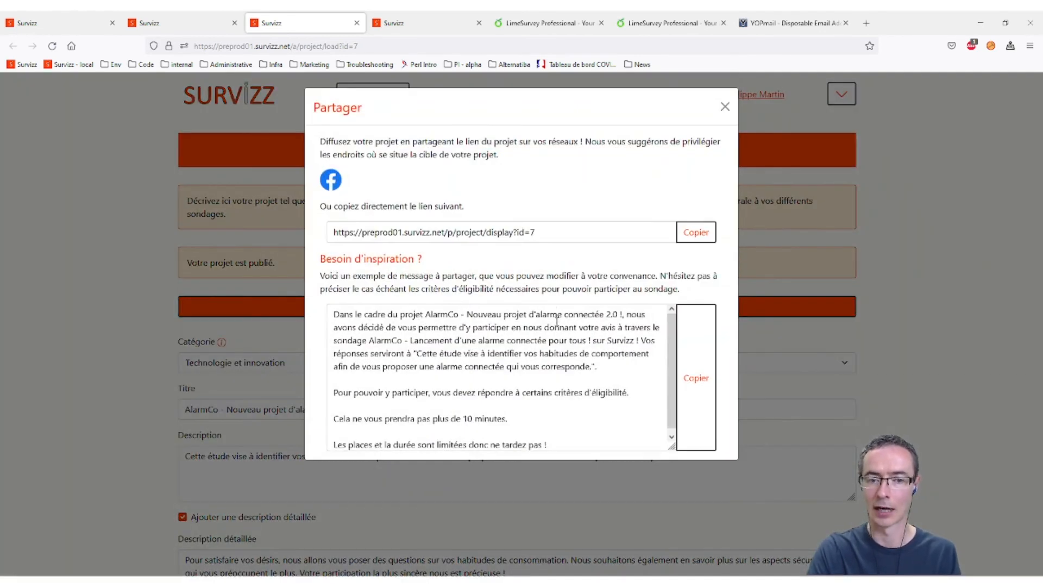
drag(364, 314, 396, 380)
click(395, 379)
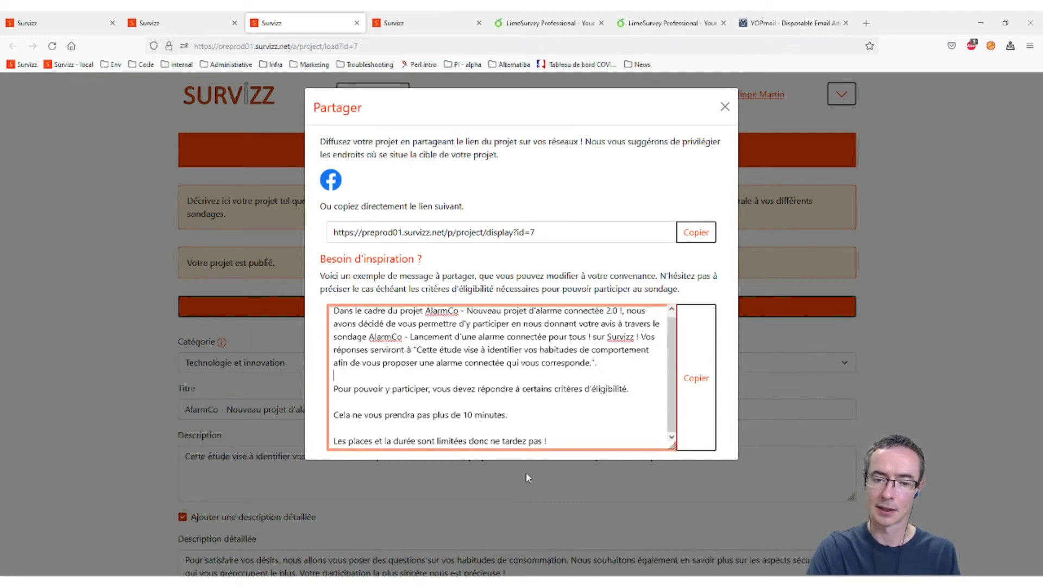
drag(560, 444, 339, 310)
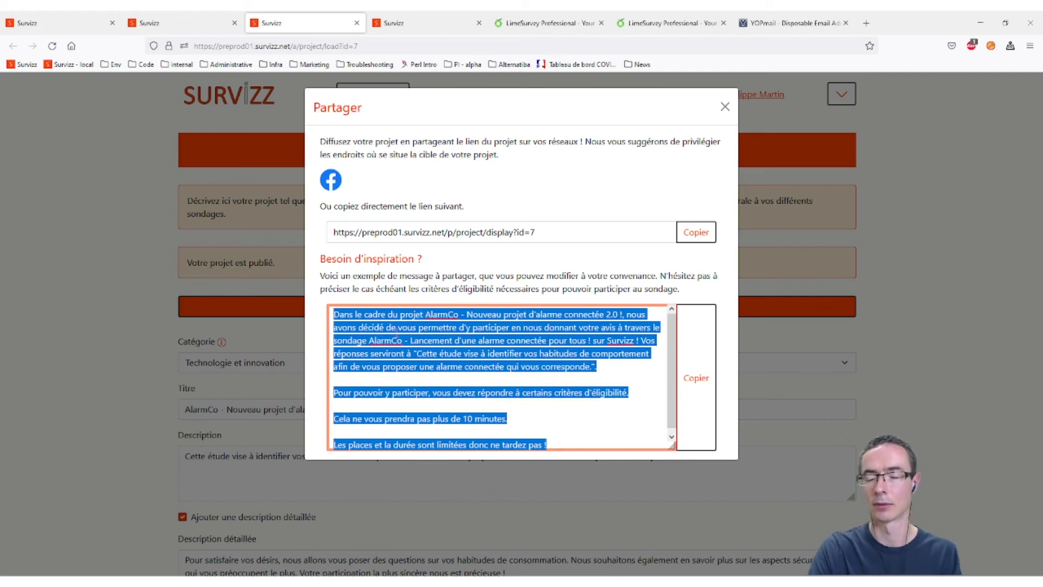
click(386, 359)
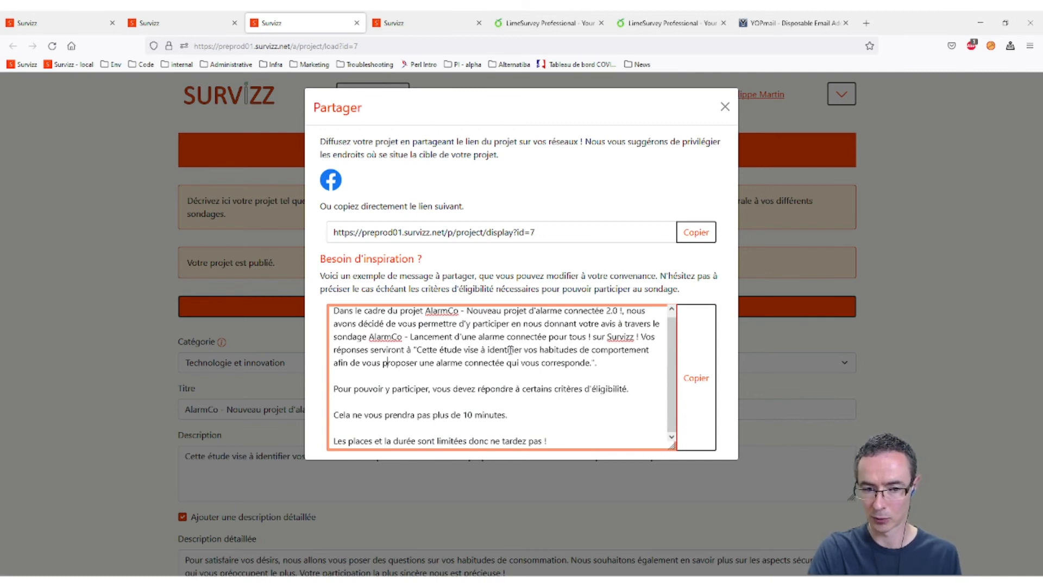
drag(629, 388, 314, 401)
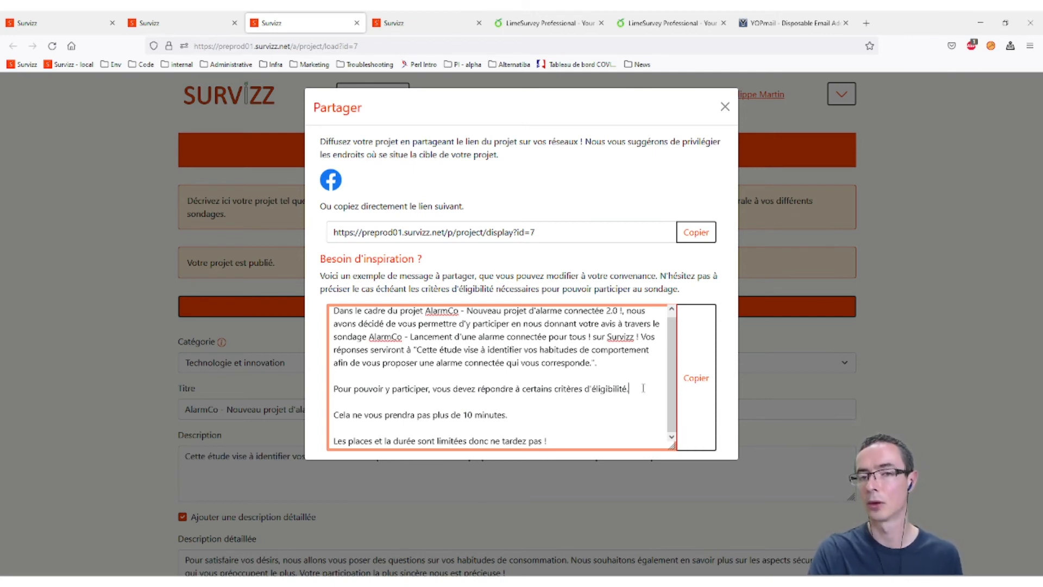
- Review the message's closing lines, briefly selecting the last line
click(630, 388)
click(600, 432)
click(486, 443)
click(538, 440)
triple_click(575, 442)
click(480, 413)
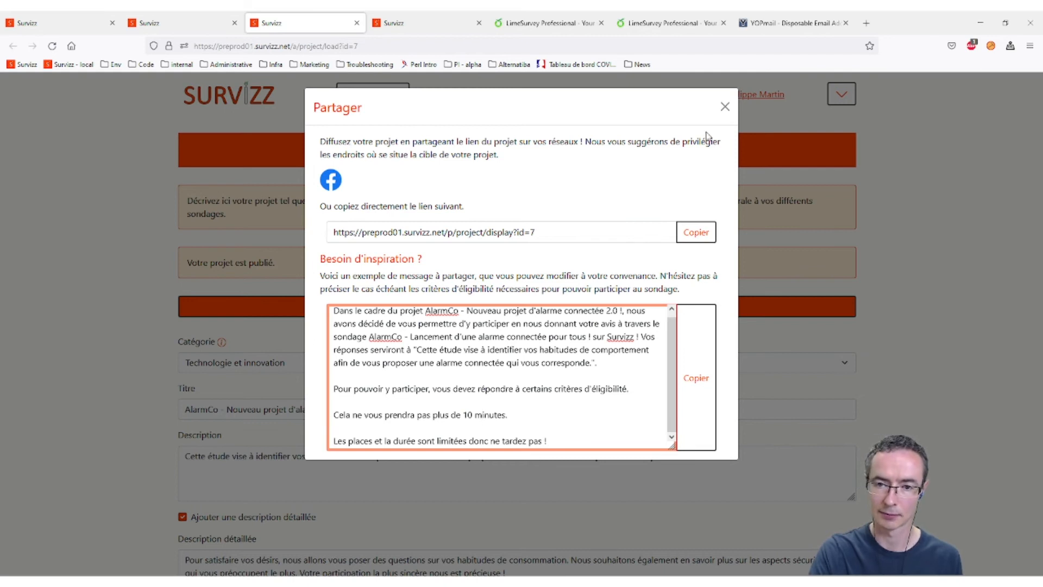
- Close the share dialog and sign out with "Se déconnecter"
click(725, 107)
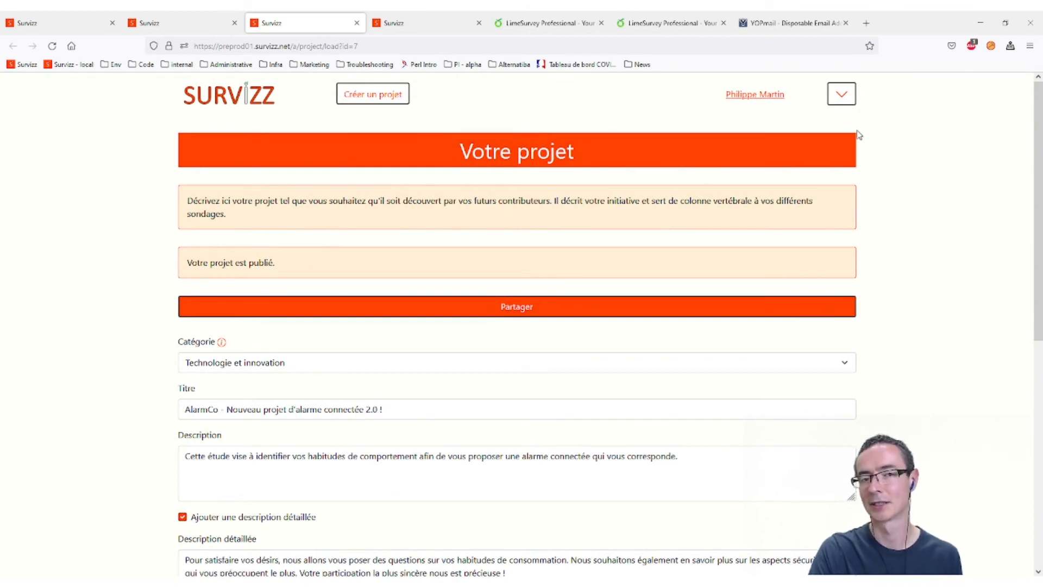
click(840, 100)
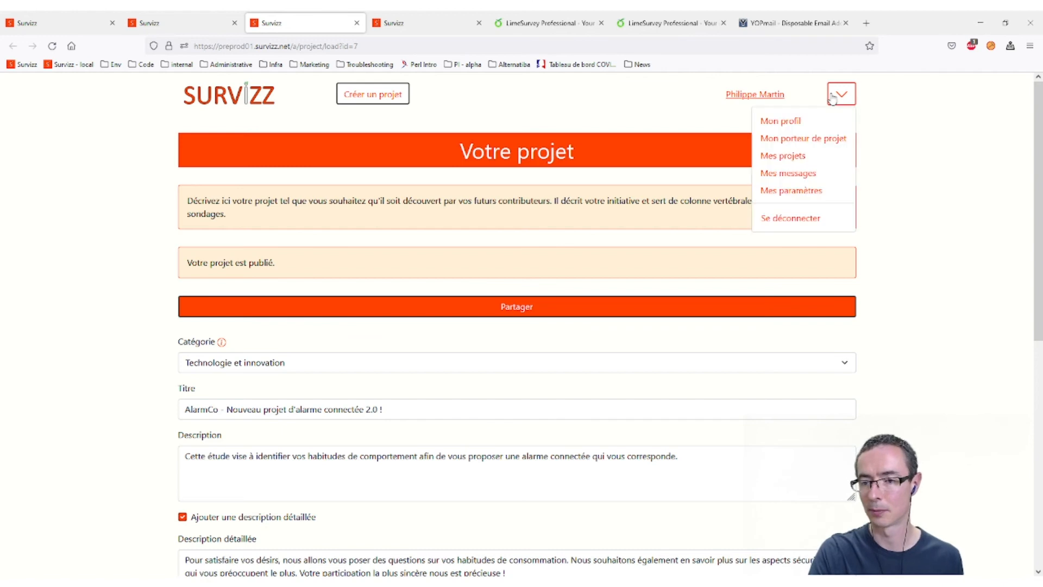
click(782, 223)
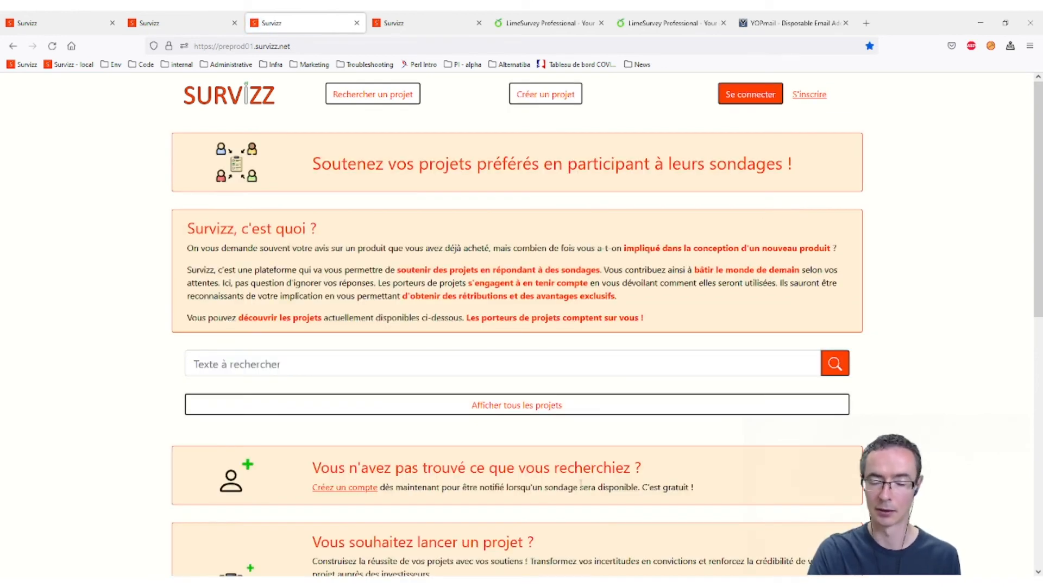